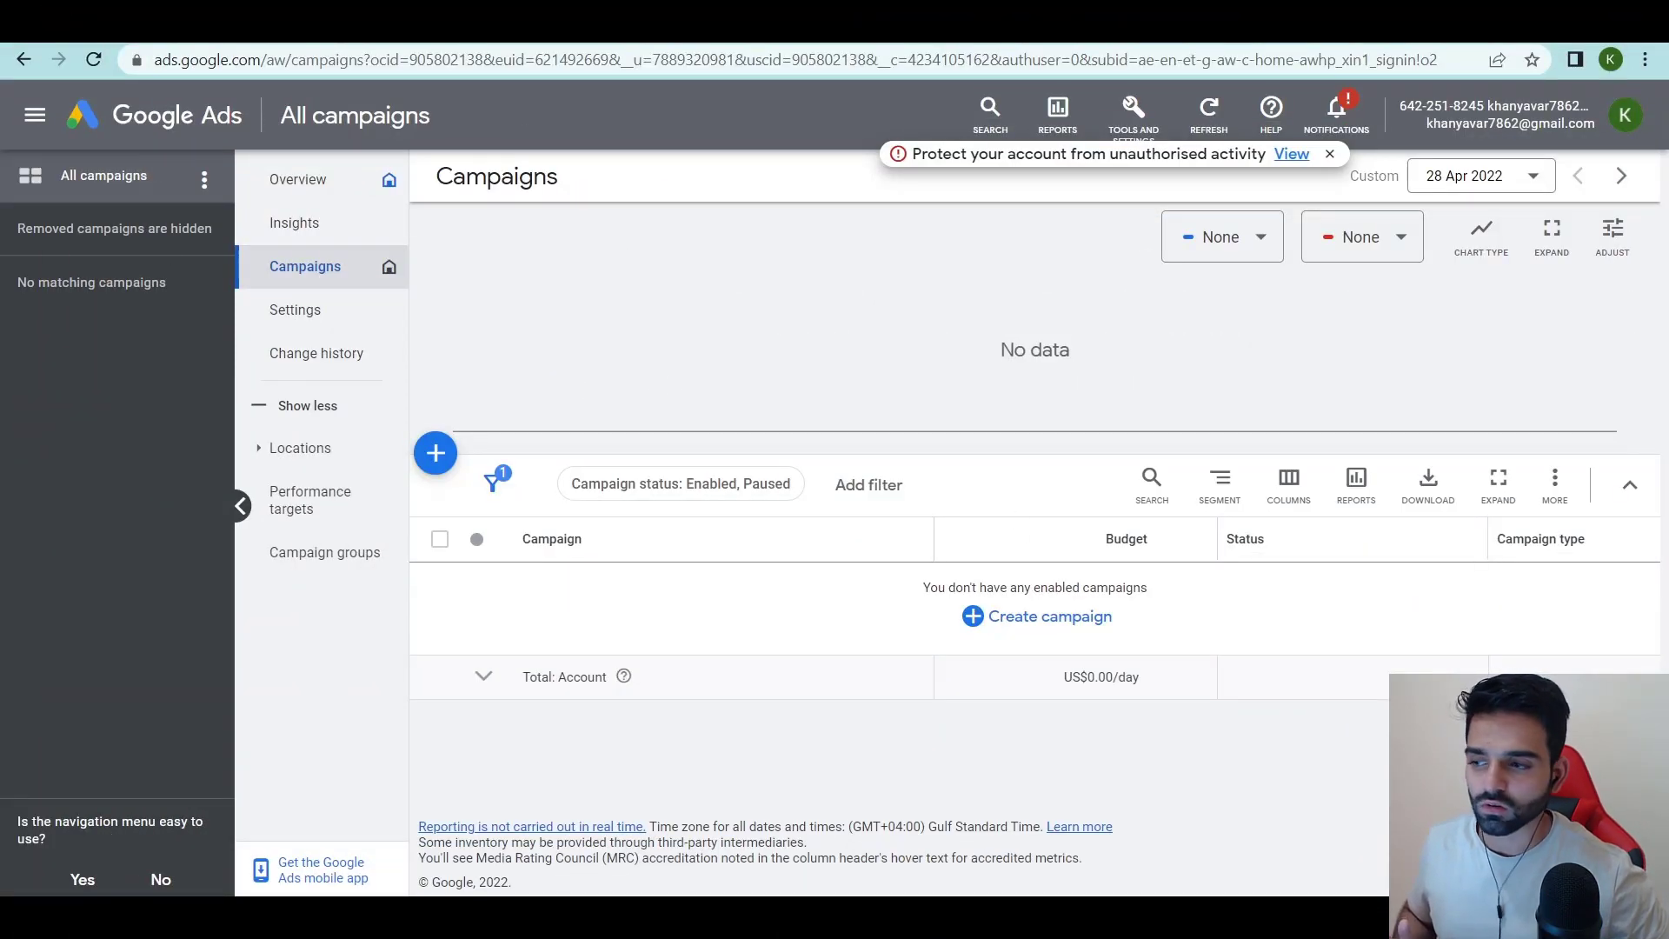
Switch over to the Gmail inbox and briefly check the current date and time.
key(ctrl+Tab)
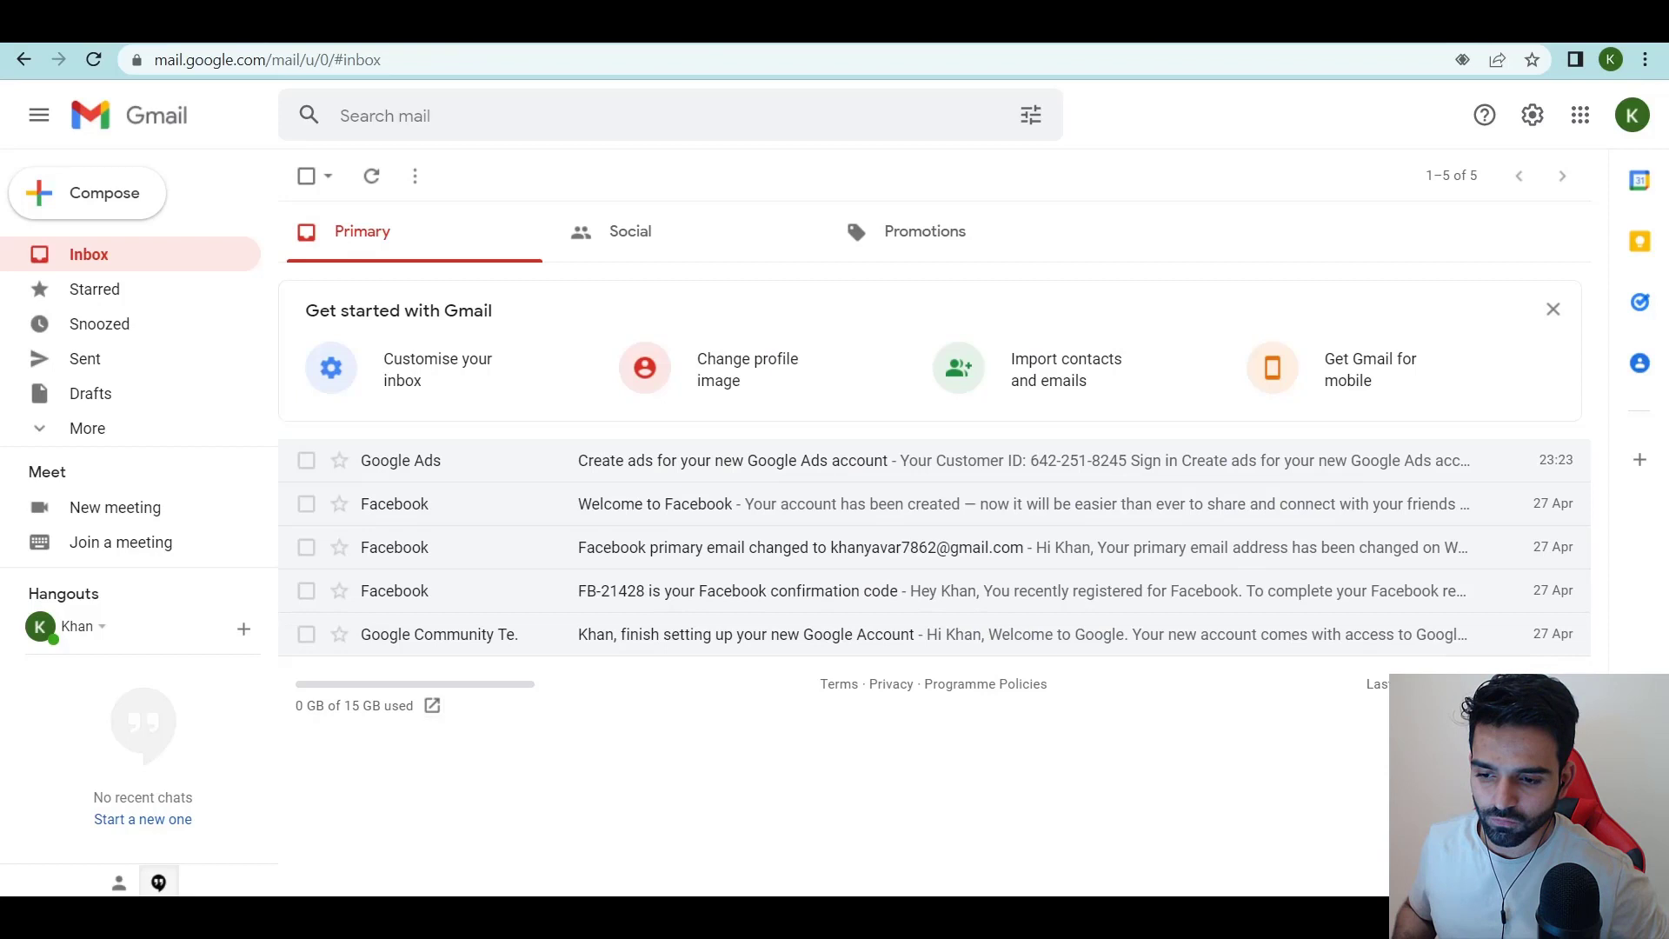
key(super+alt+d)
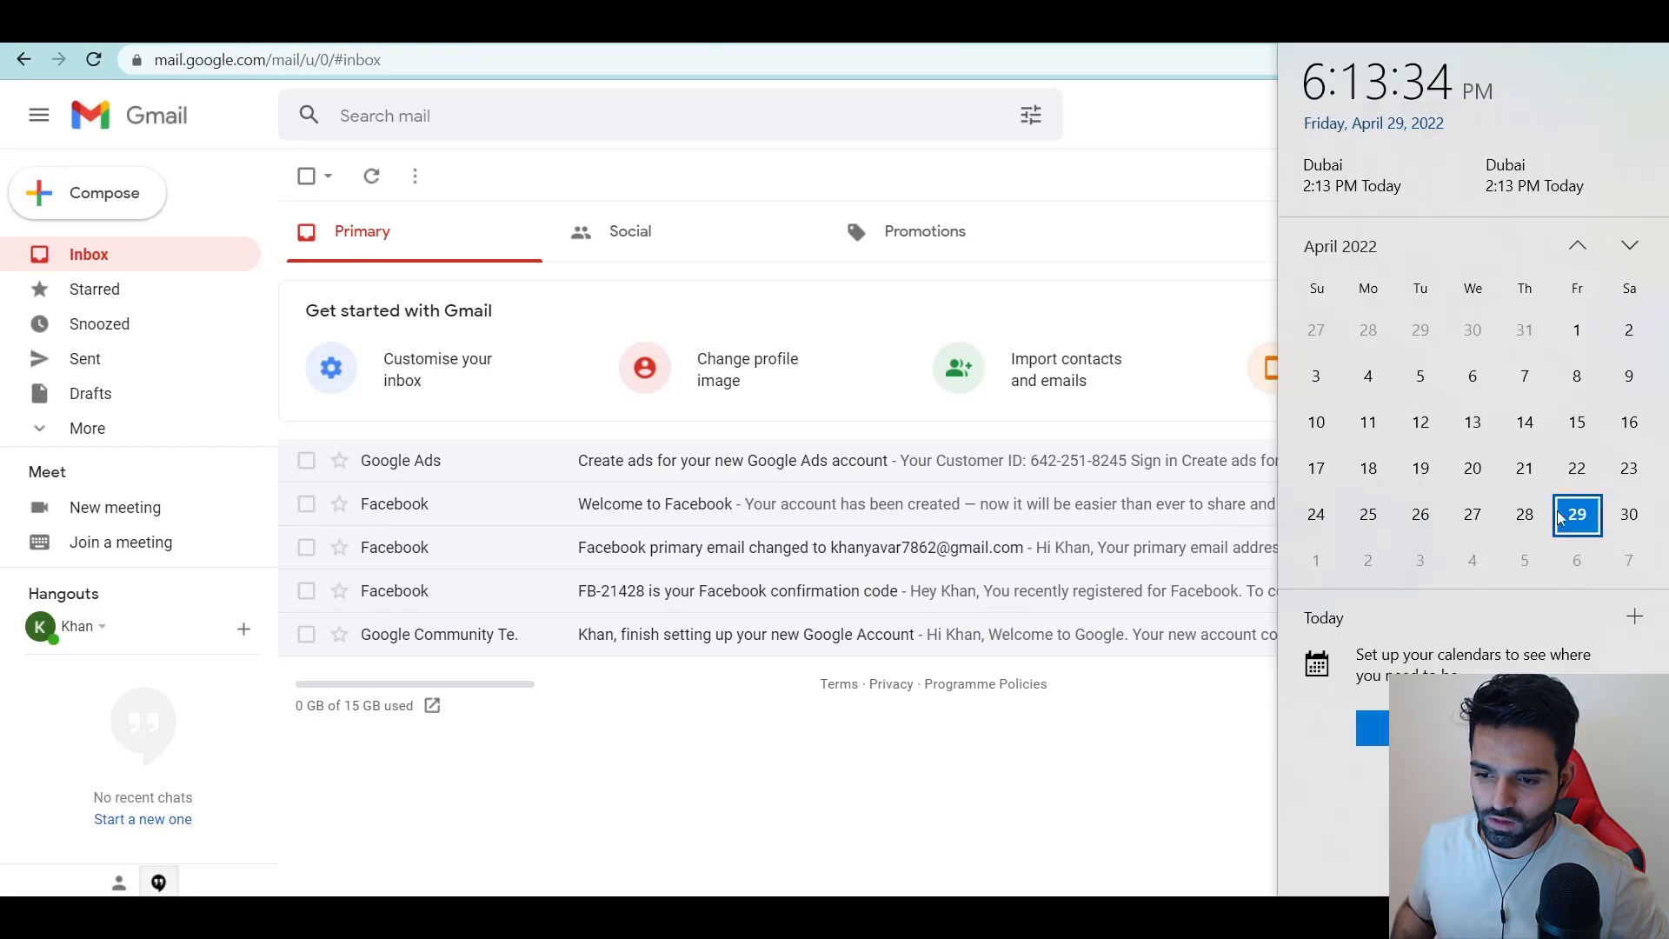
click(1162, 711)
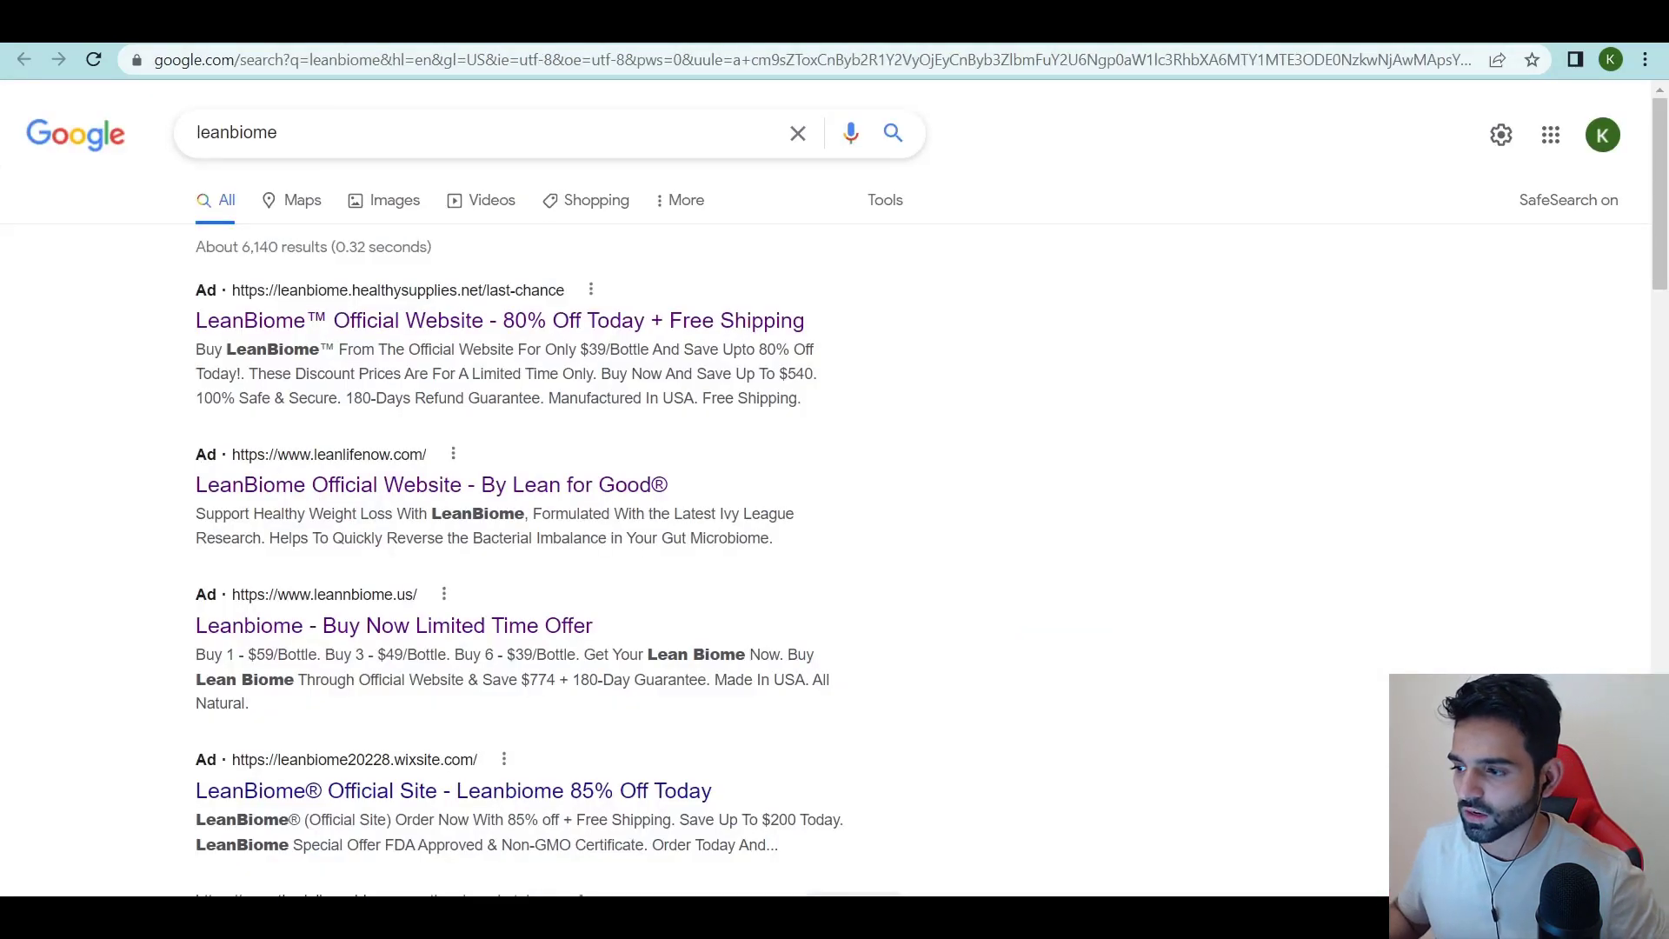
Browse the competitor landing pages (healthysupplies, Lean for Good, leanlifenow, leannbiome.us), then return to Google Ads.
key(ctrl+Tab)
key(ctrl+Tab)
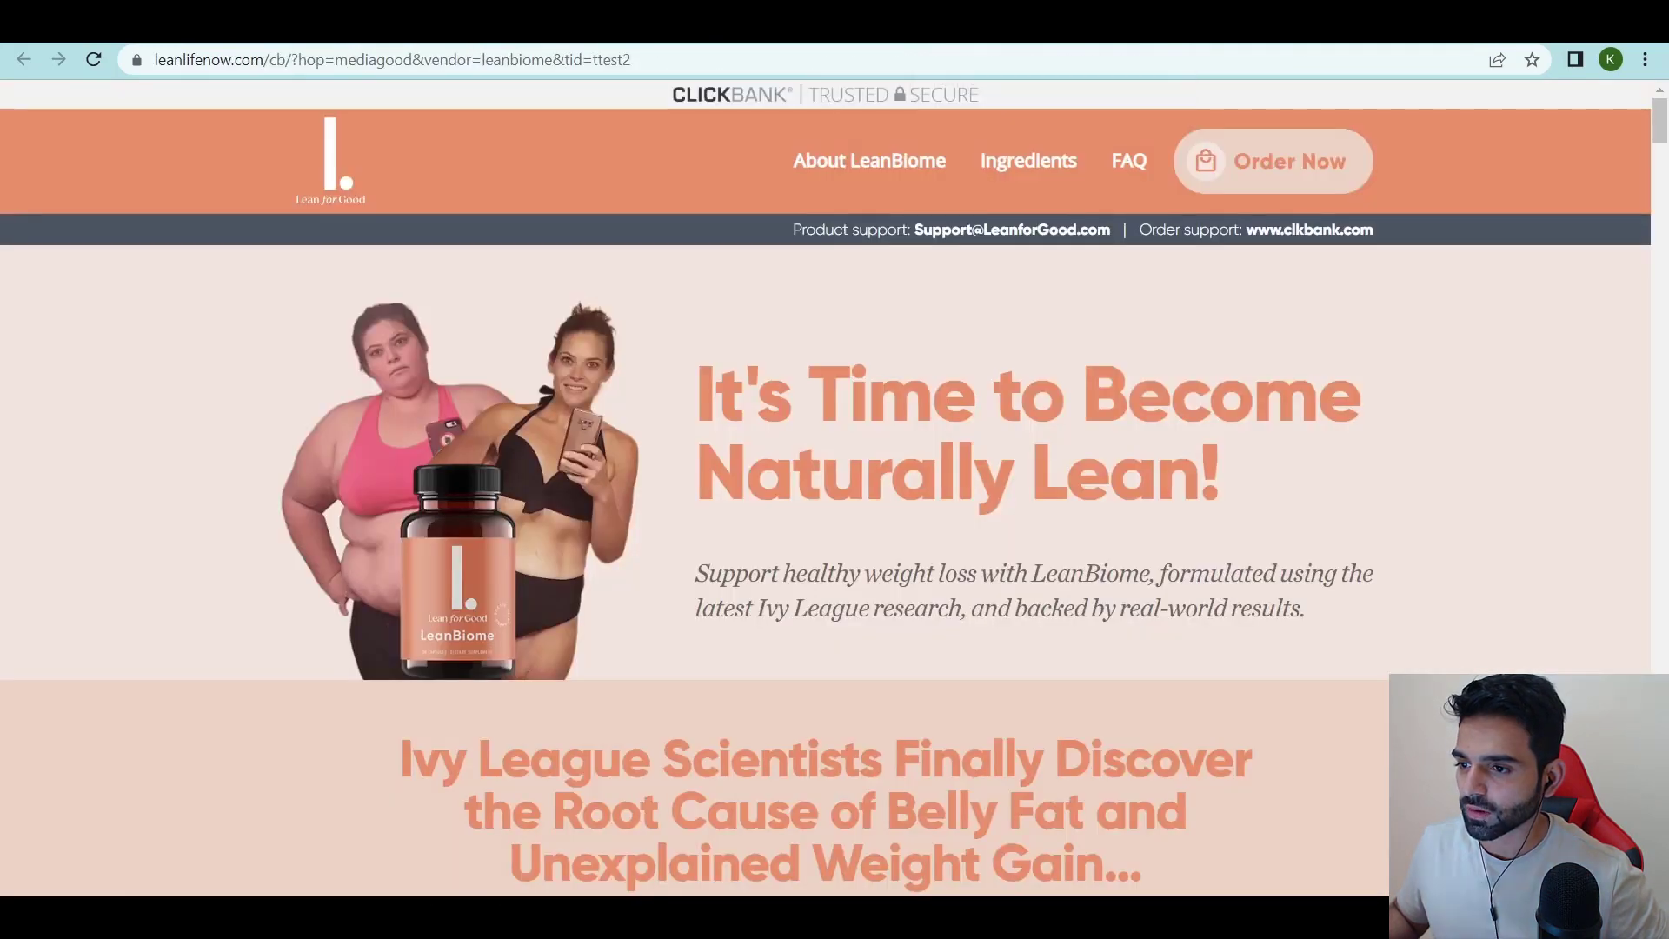
key(ctrl+Tab)
key(ctrl+shift+Tab)
key(ctrl+shift+Tab)
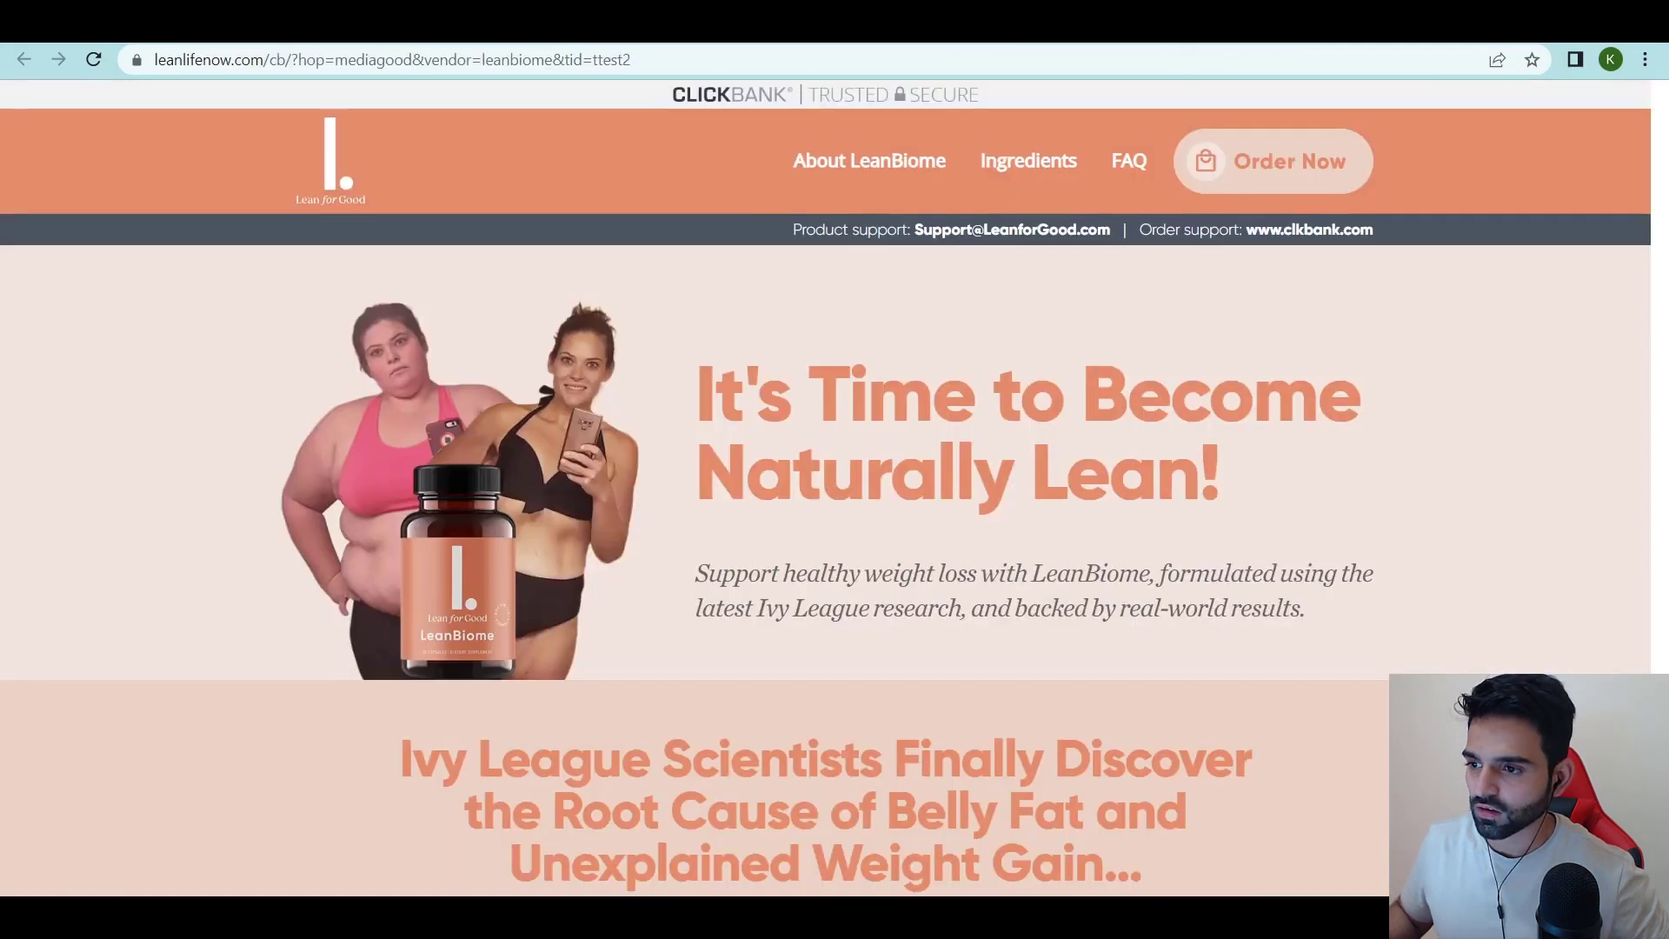
key(ctrl+shift+Tab)
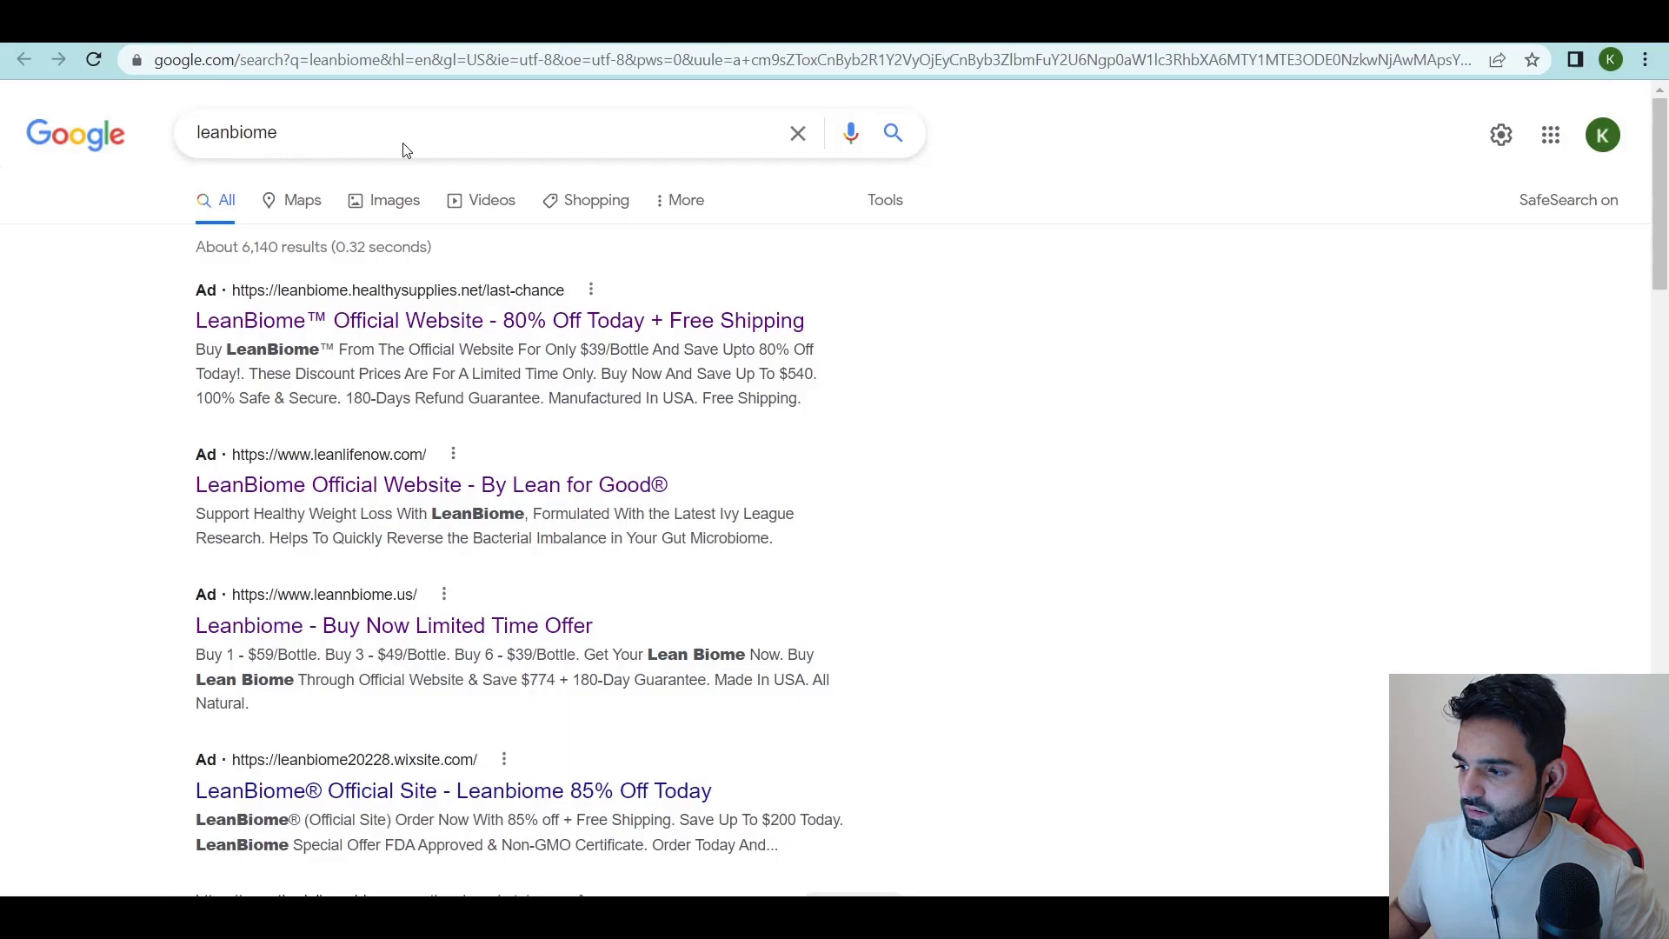
key(ctrl+Tab)
scroll(752, 508, down, 15)
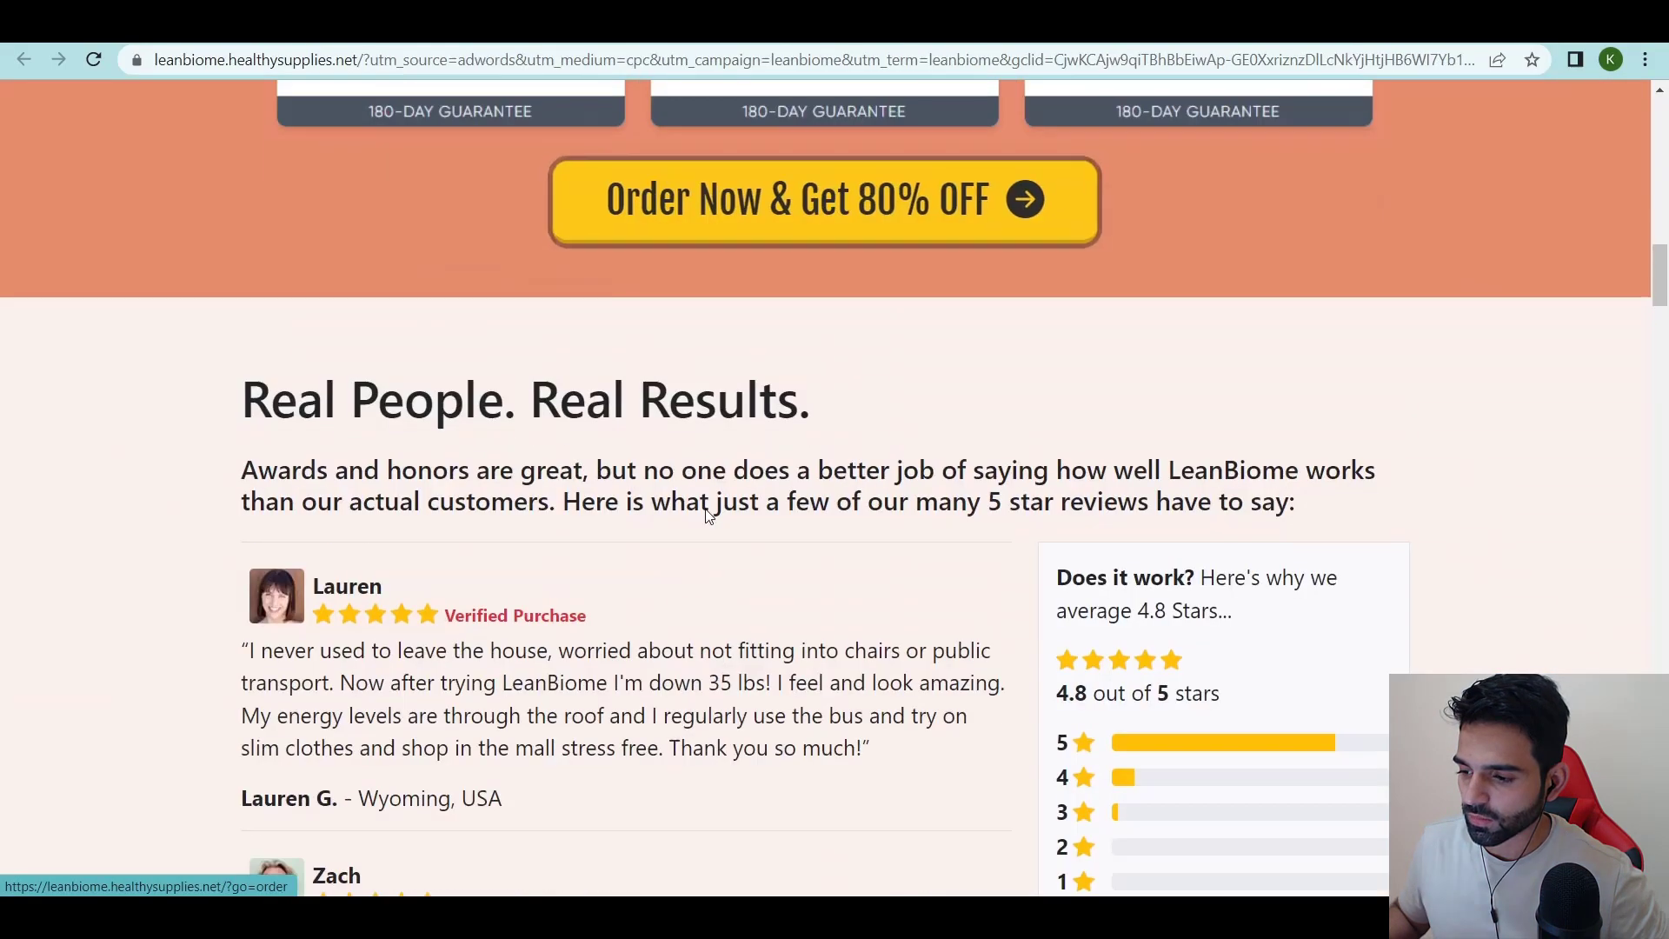
key(ctrl+Tab)
scroll(977, 410, down, 15)
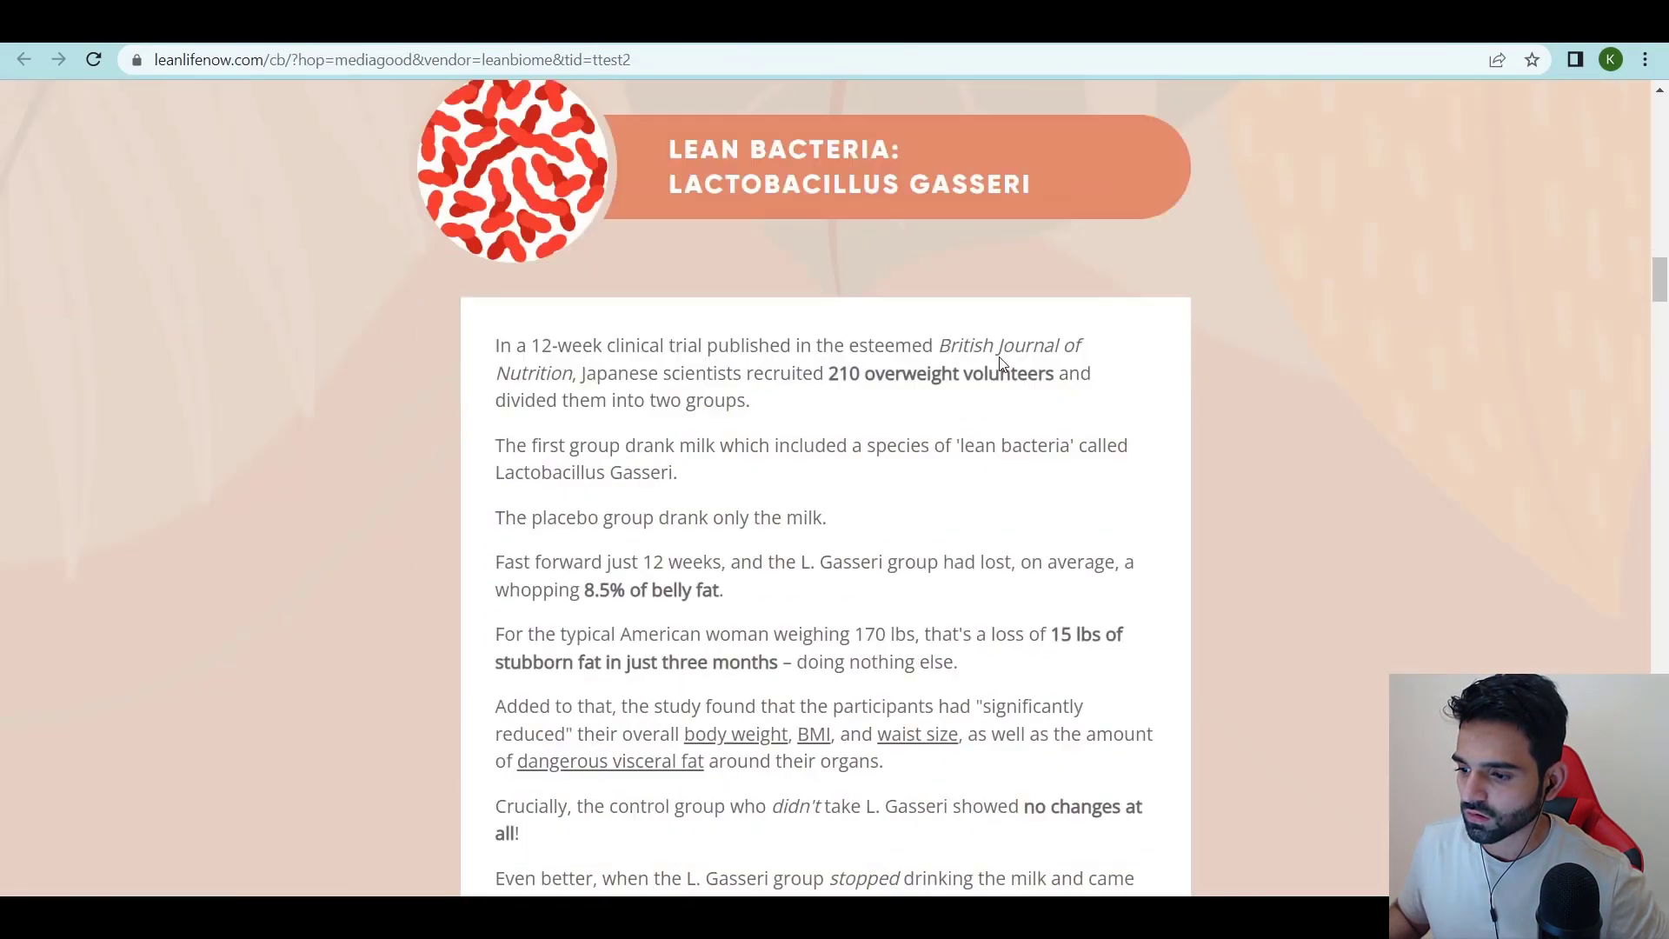
key(ctrl+Tab)
scroll(797, 607, up, 10)
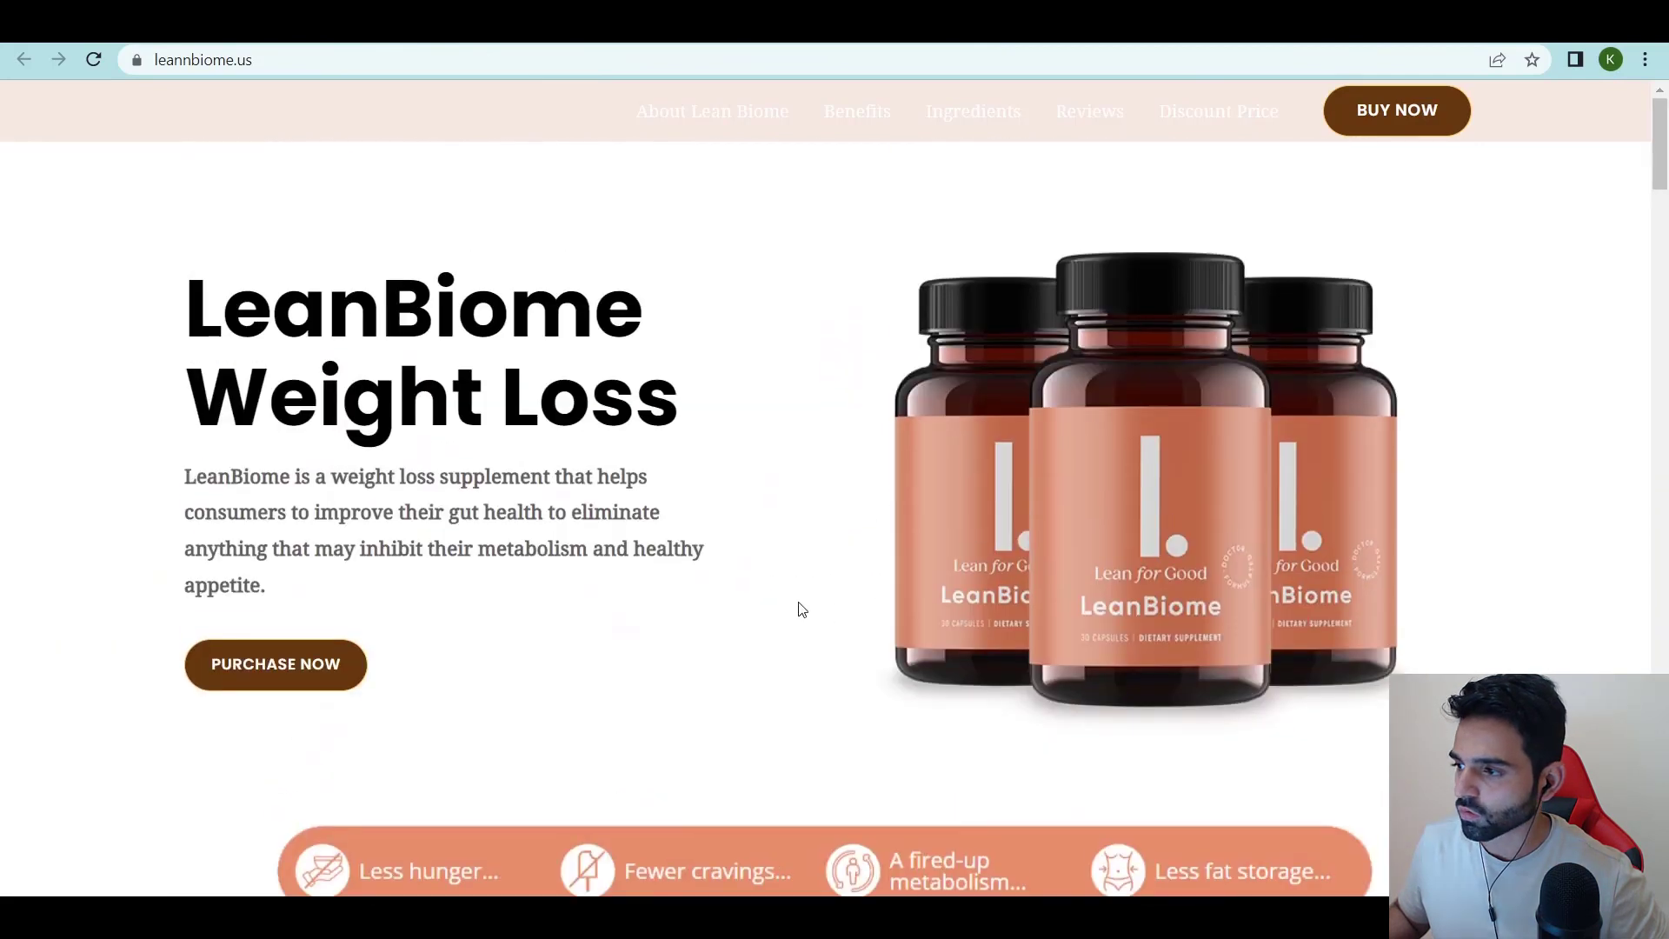
key(ctrl+Tab)
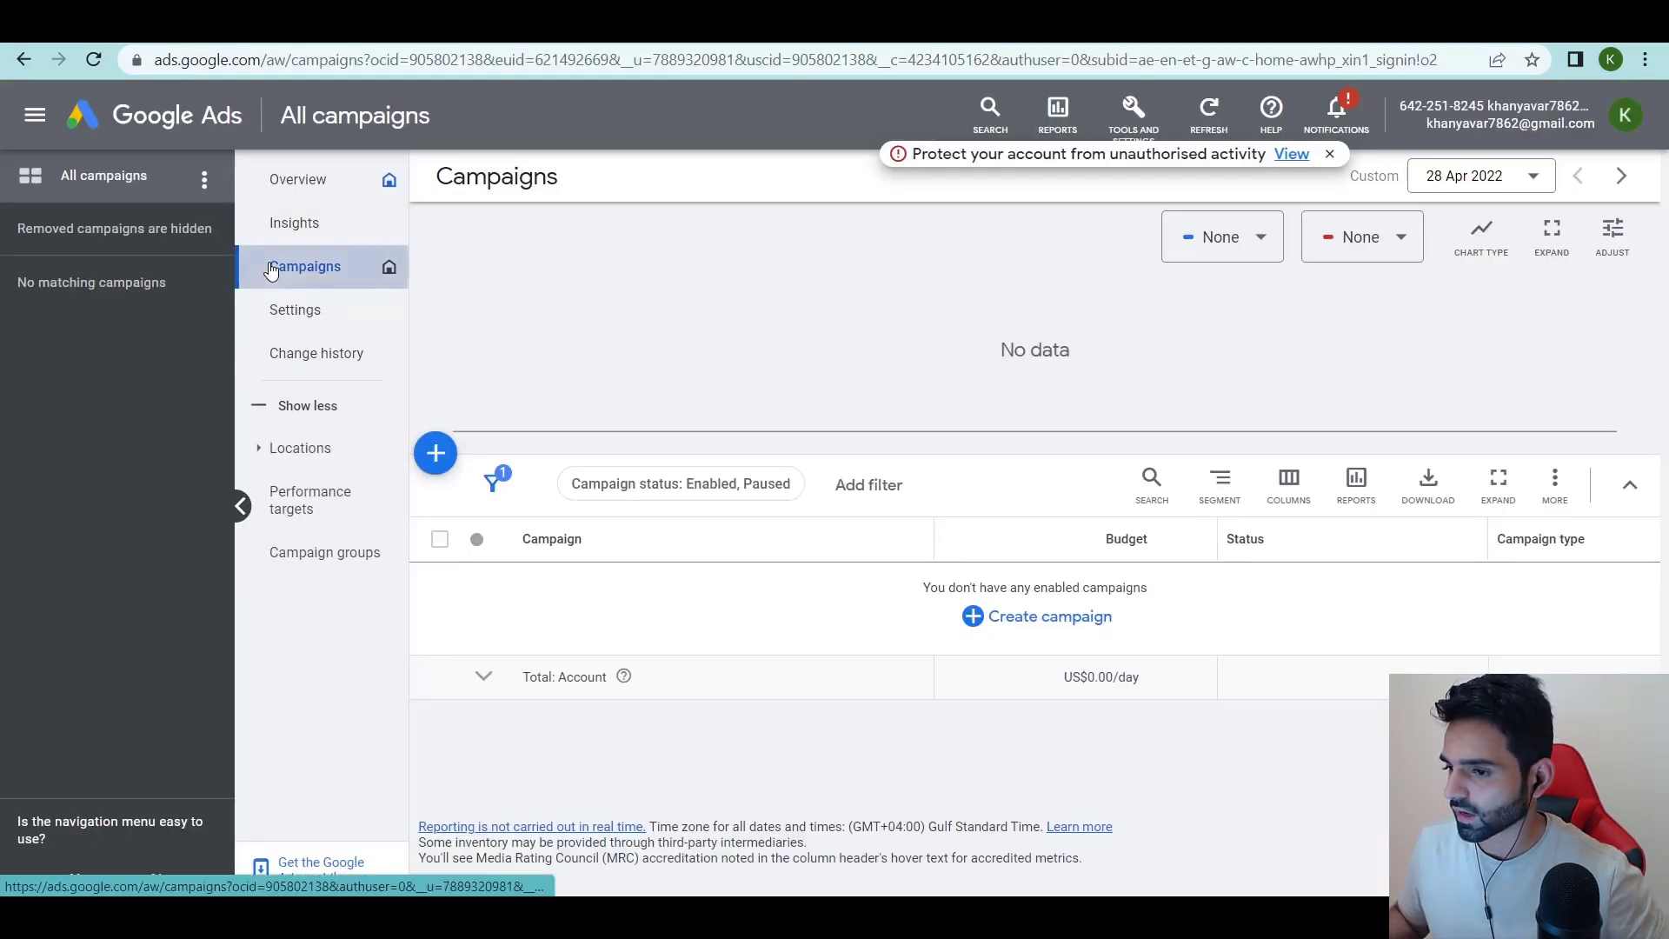
Start a new campaign with the Website traffic objective and the Search campaign type.
click(1330, 157)
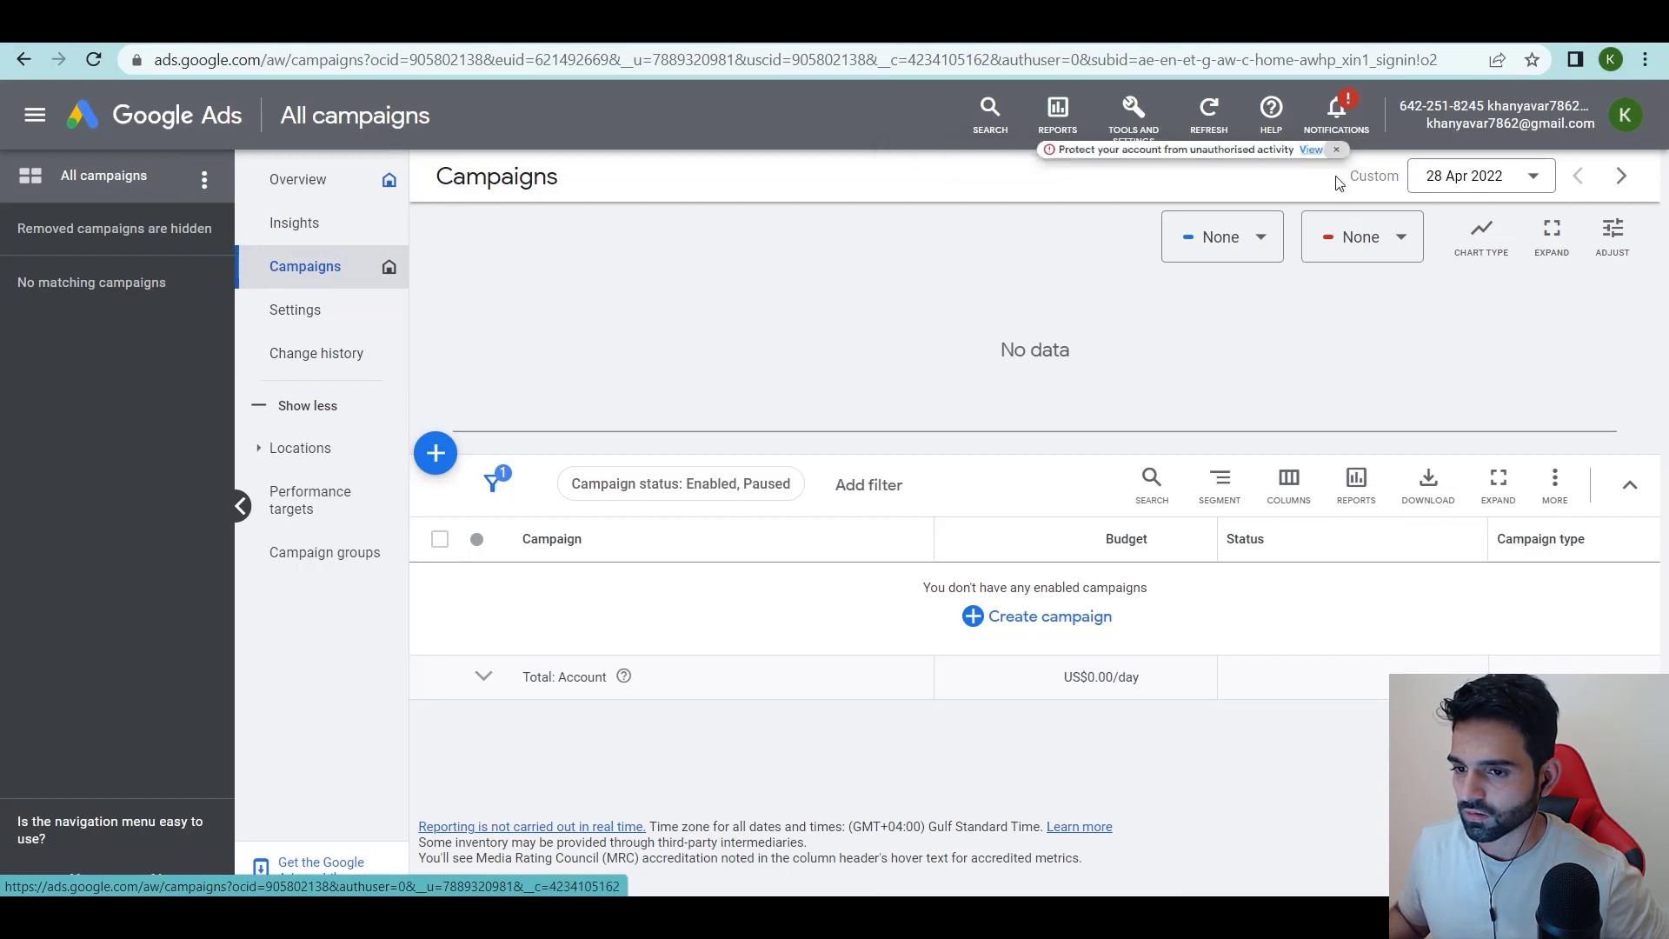
click(1612, 122)
click(1613, 121)
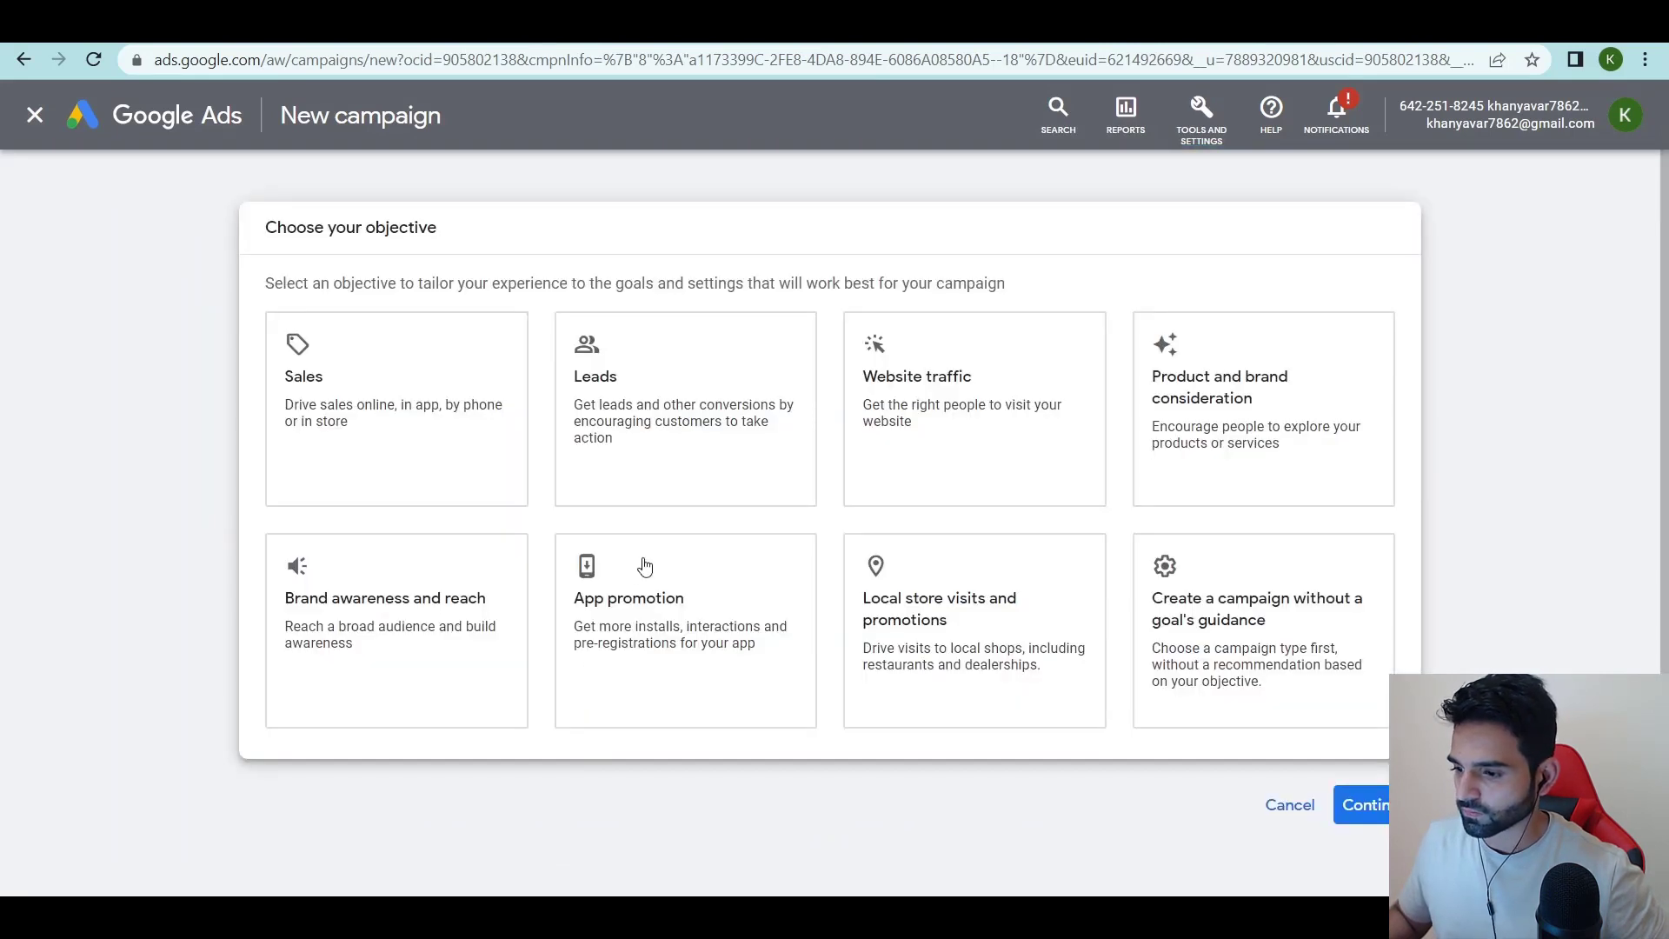
click(1018, 398)
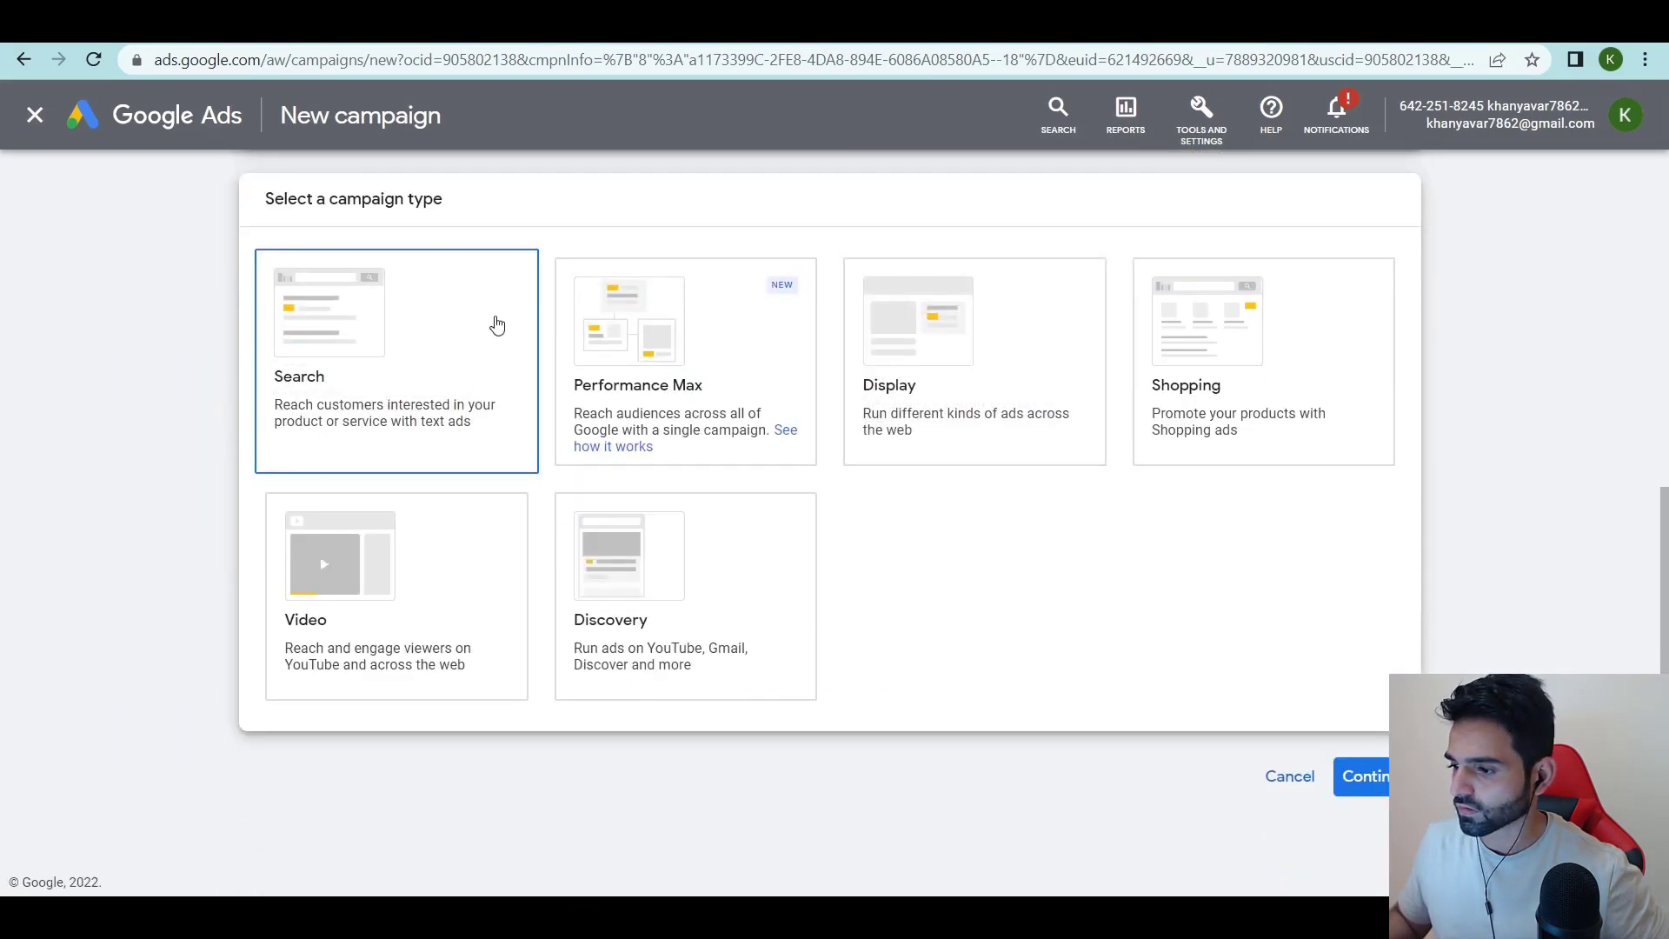
click(765, 374)
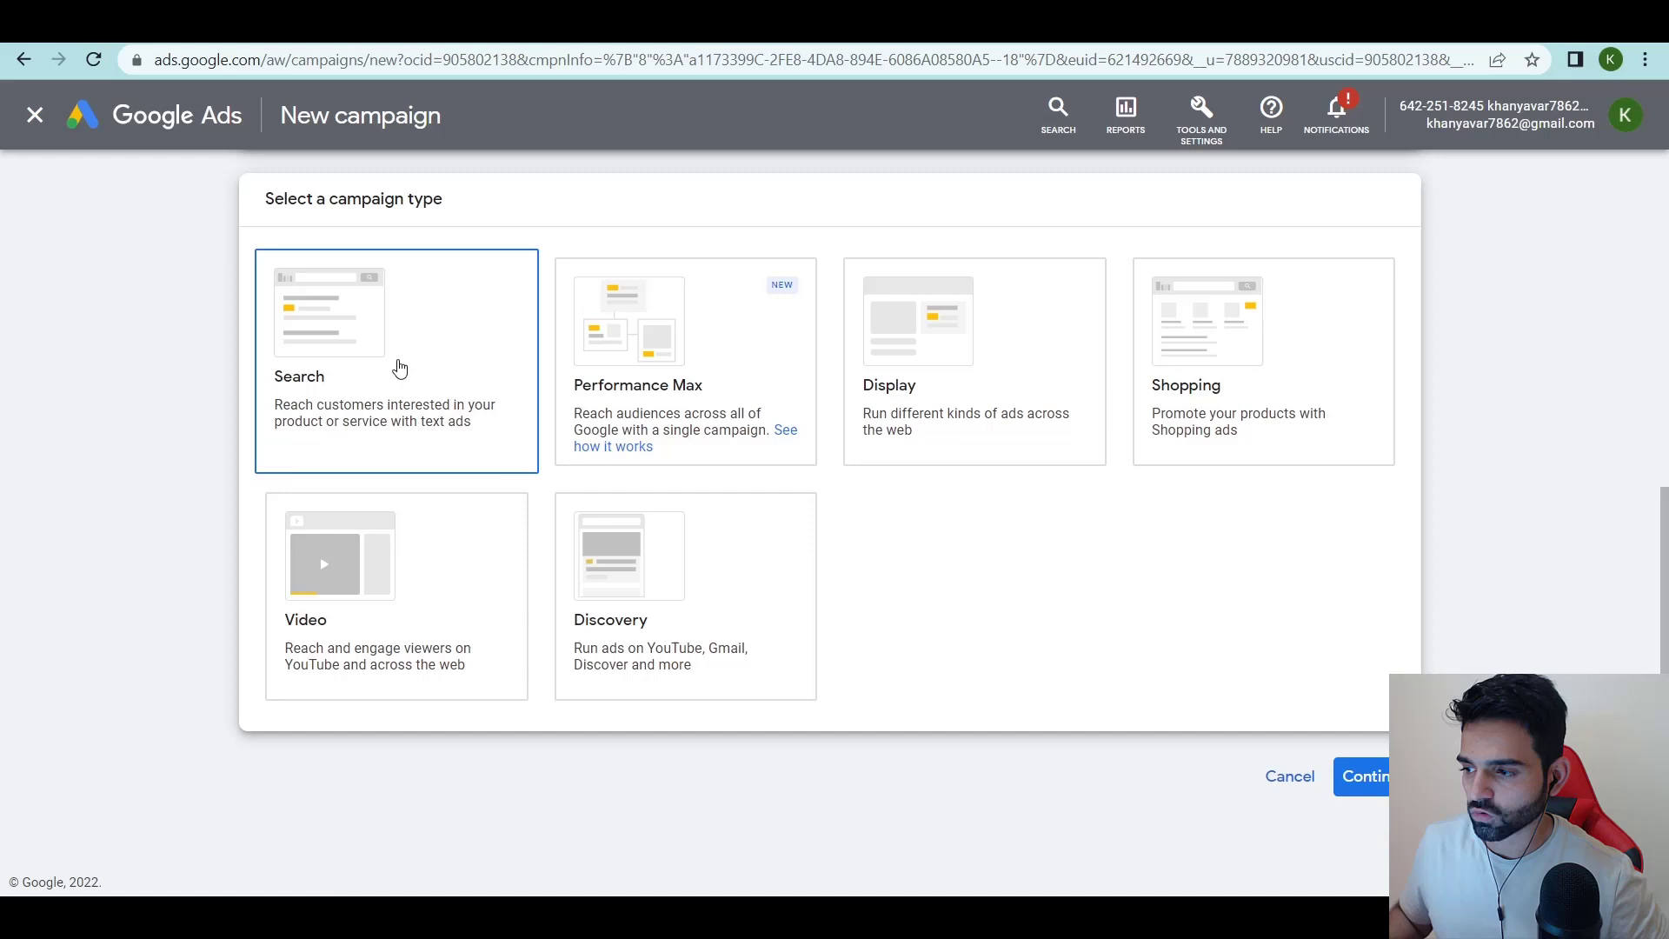
Name the campaign 'LB LP BRANDED 29APRIL' and continue to budget and bidding.
scroll(501, 166, down, 5)
key(ctrl+Tab)
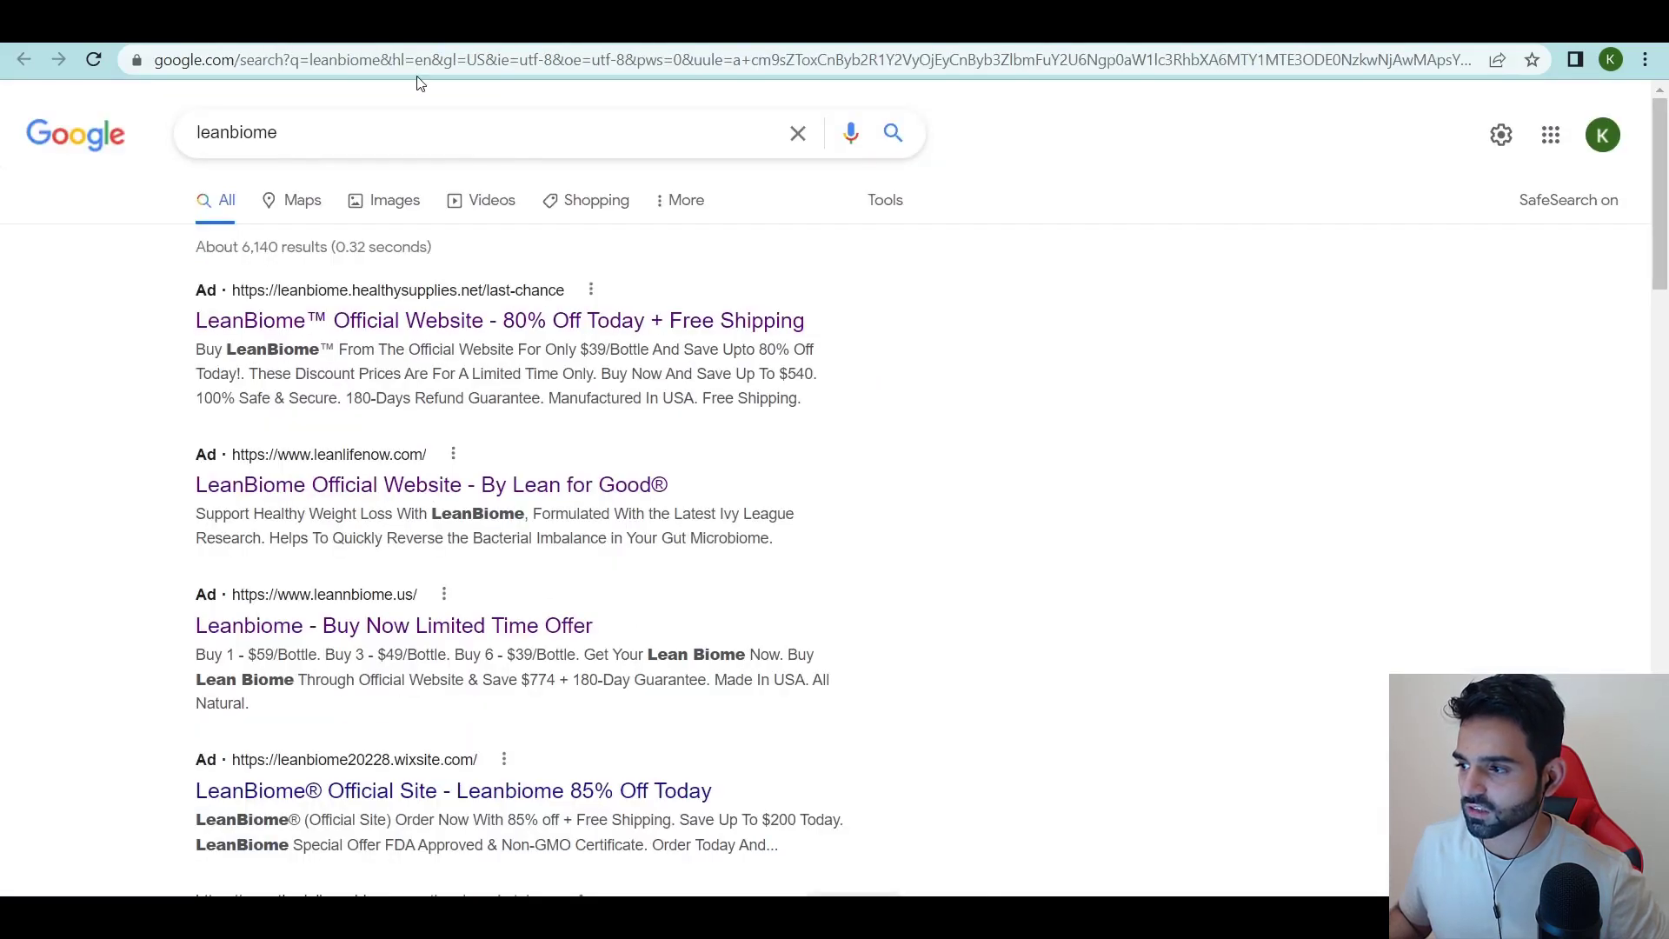
key(ctrl+shift+Tab)
scroll(415, 476, down, 2)
scroll(490, 412, up, 3)
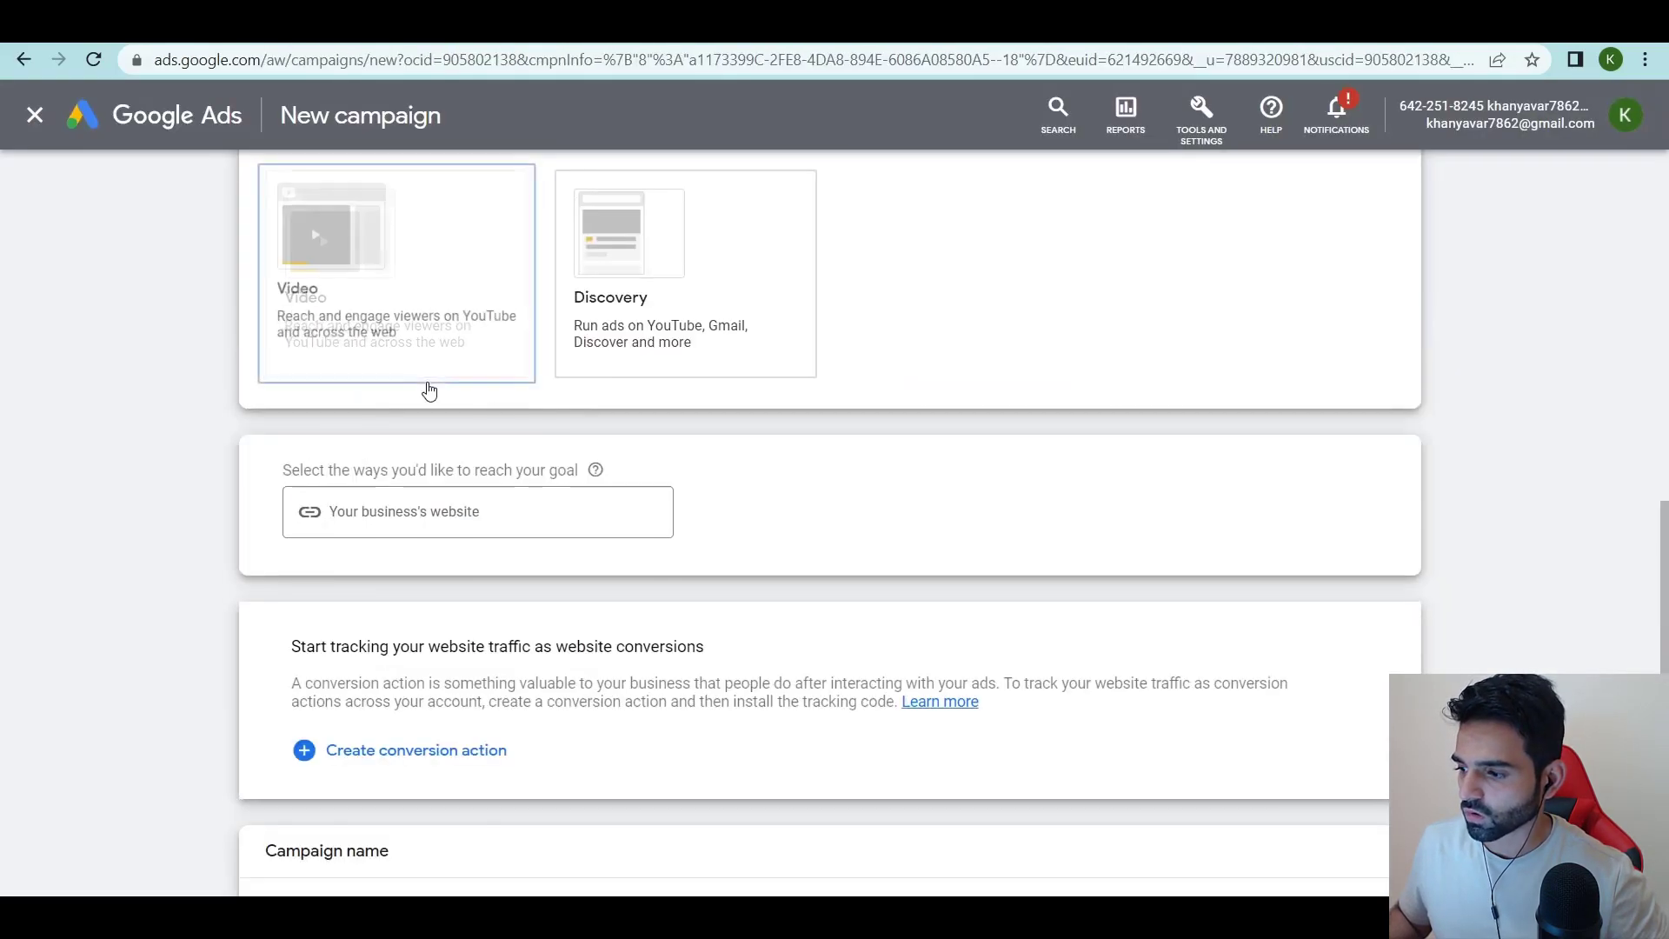
scroll(435, 530, down, 4)
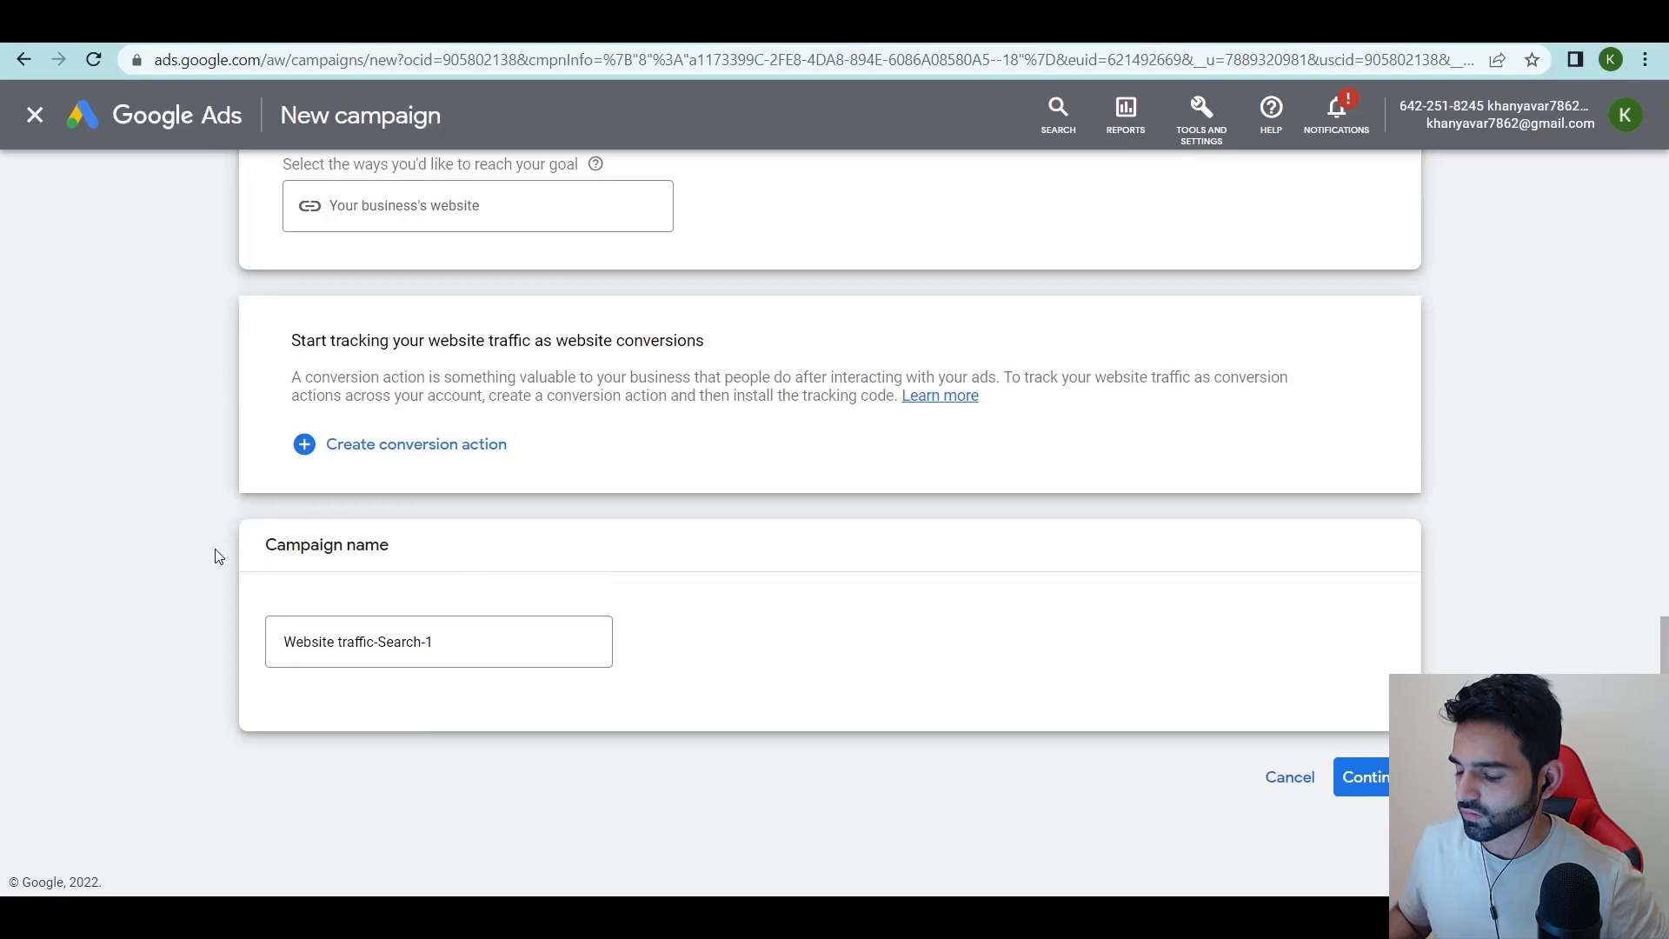
drag(569, 640, 152, 583)
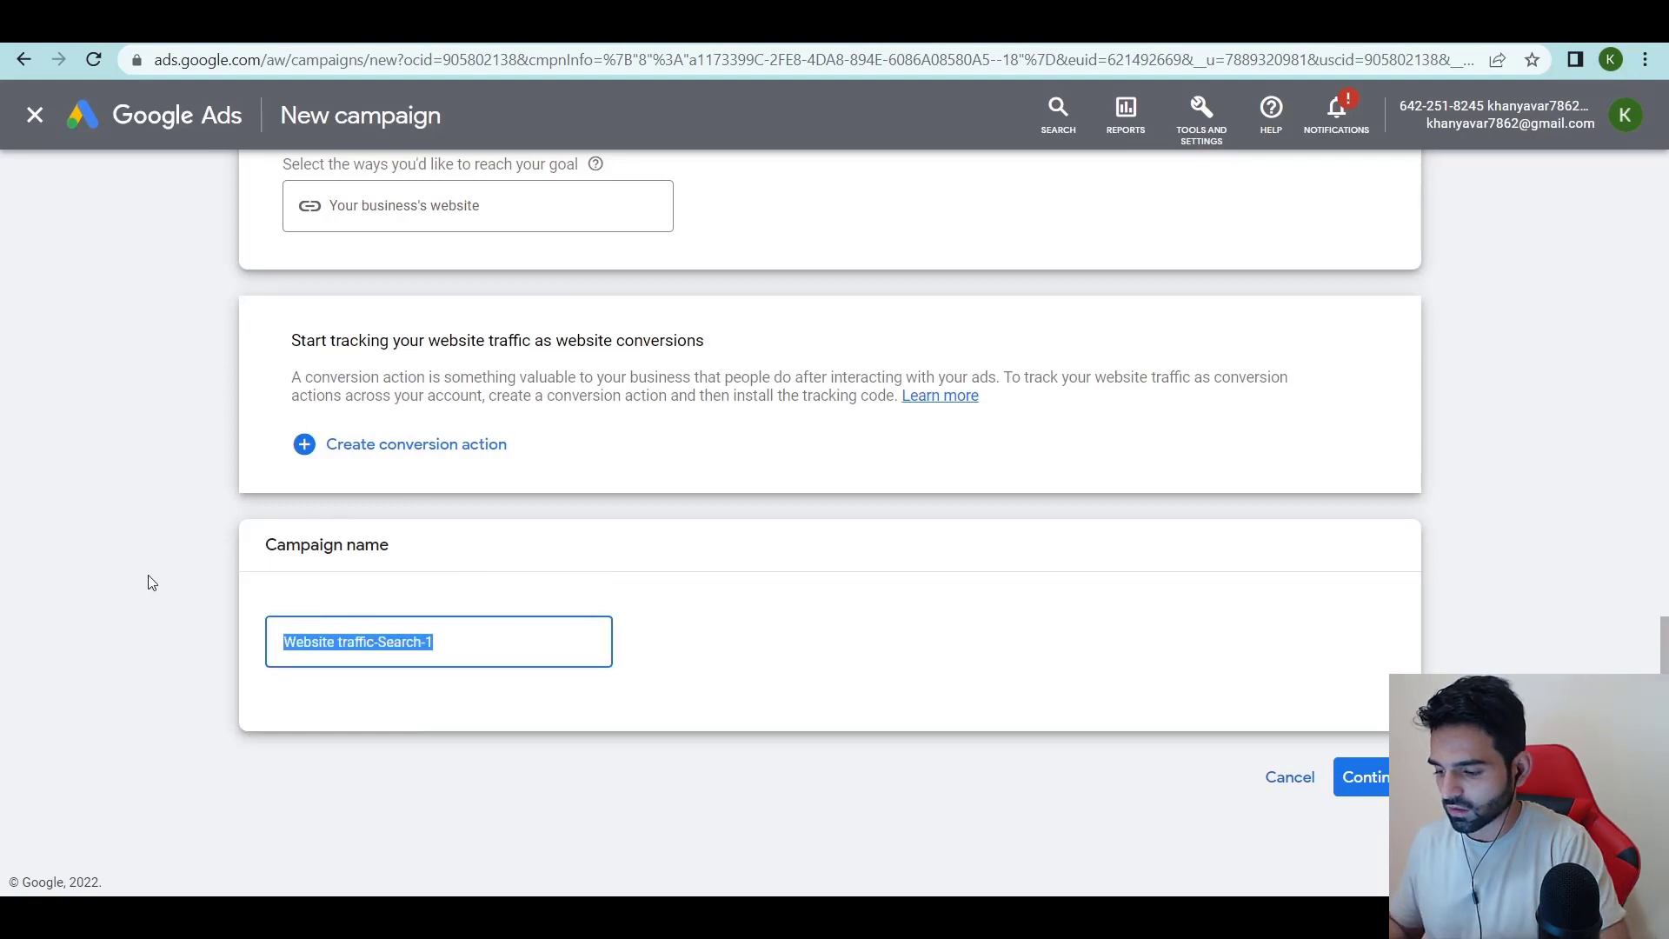
text(LB L)
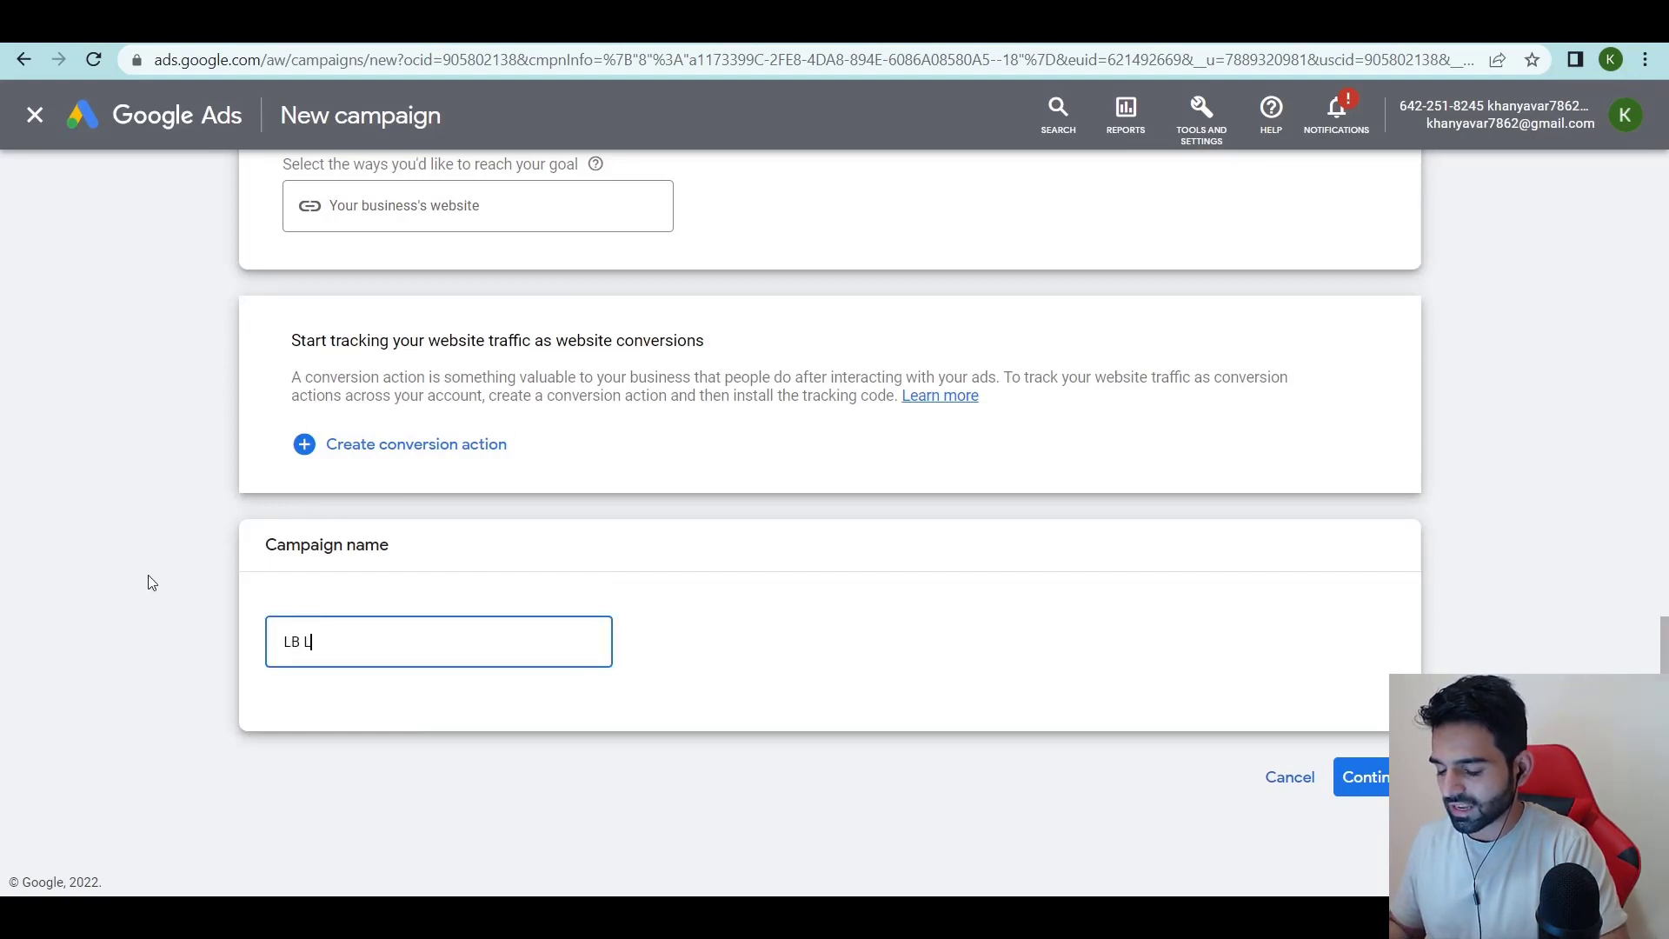
text(P BRANDED 29APRI)
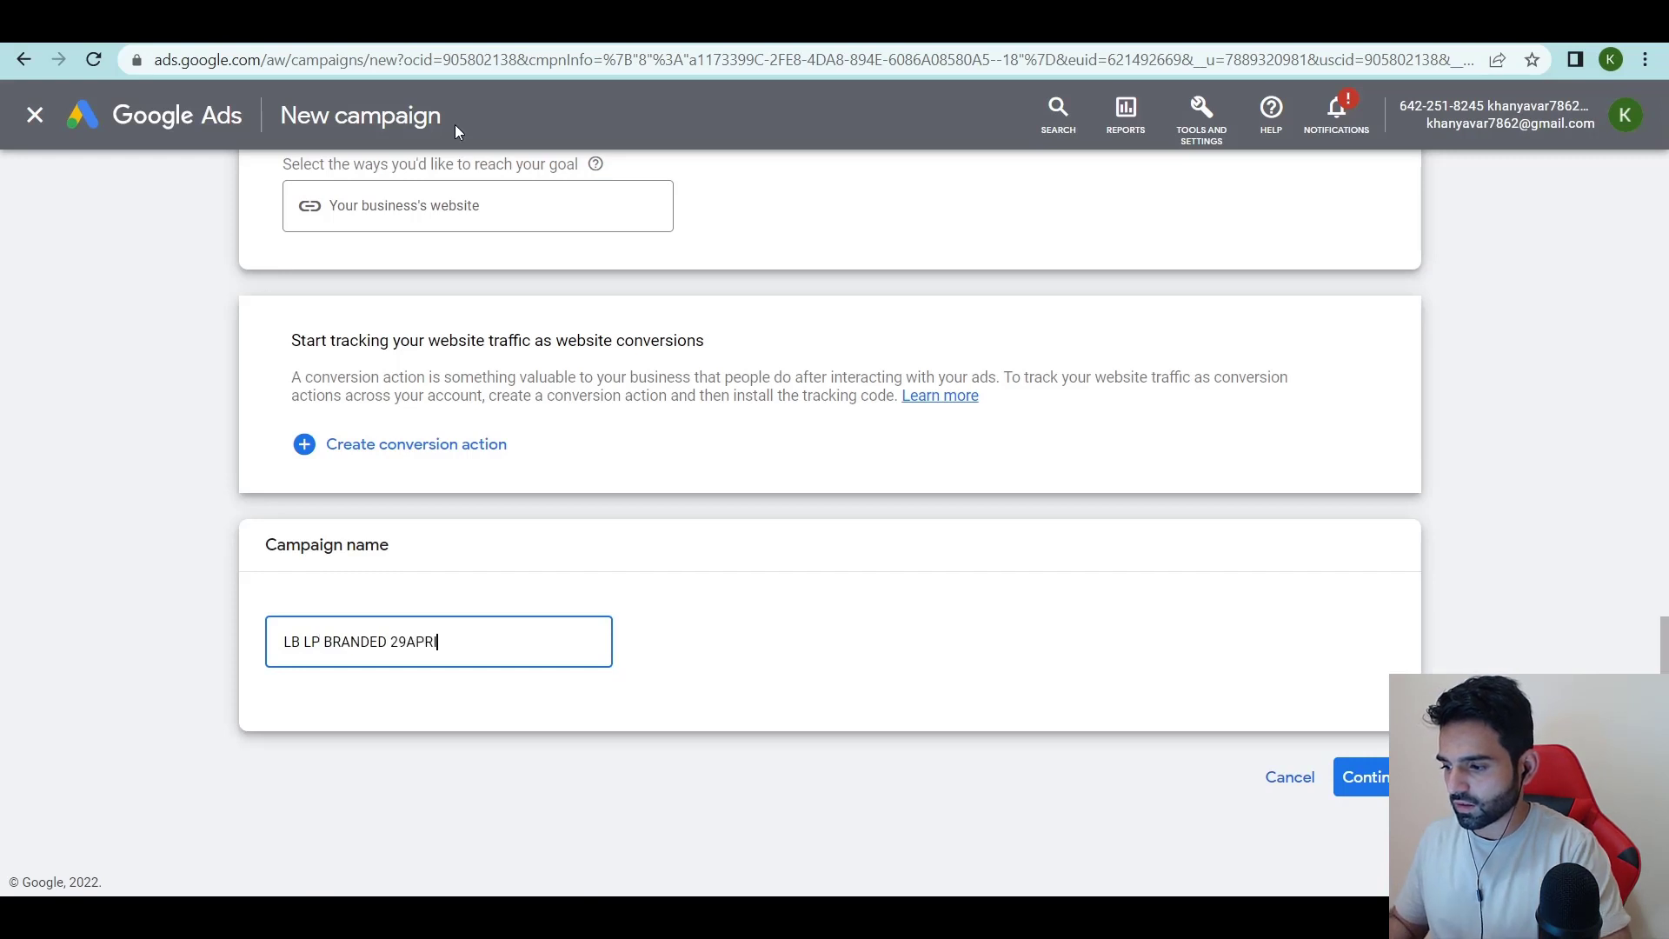
text(L)
key(Return)
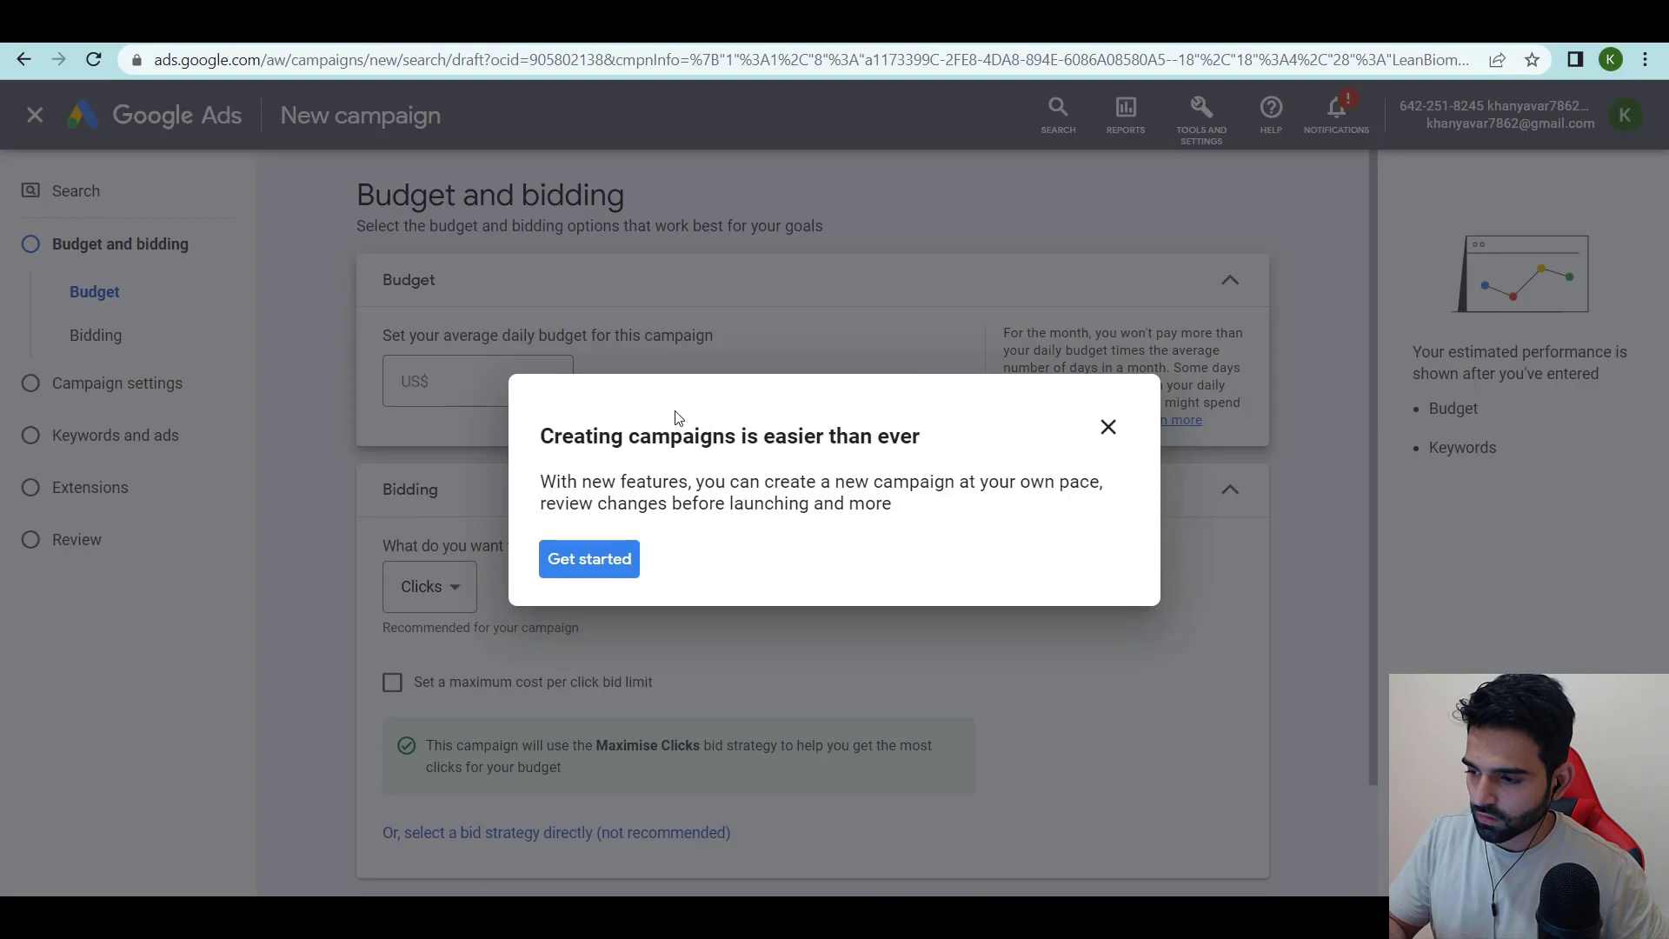
Leave the guided walkthrough and keep a US$100.00 average daily budget.
click(1108, 427)
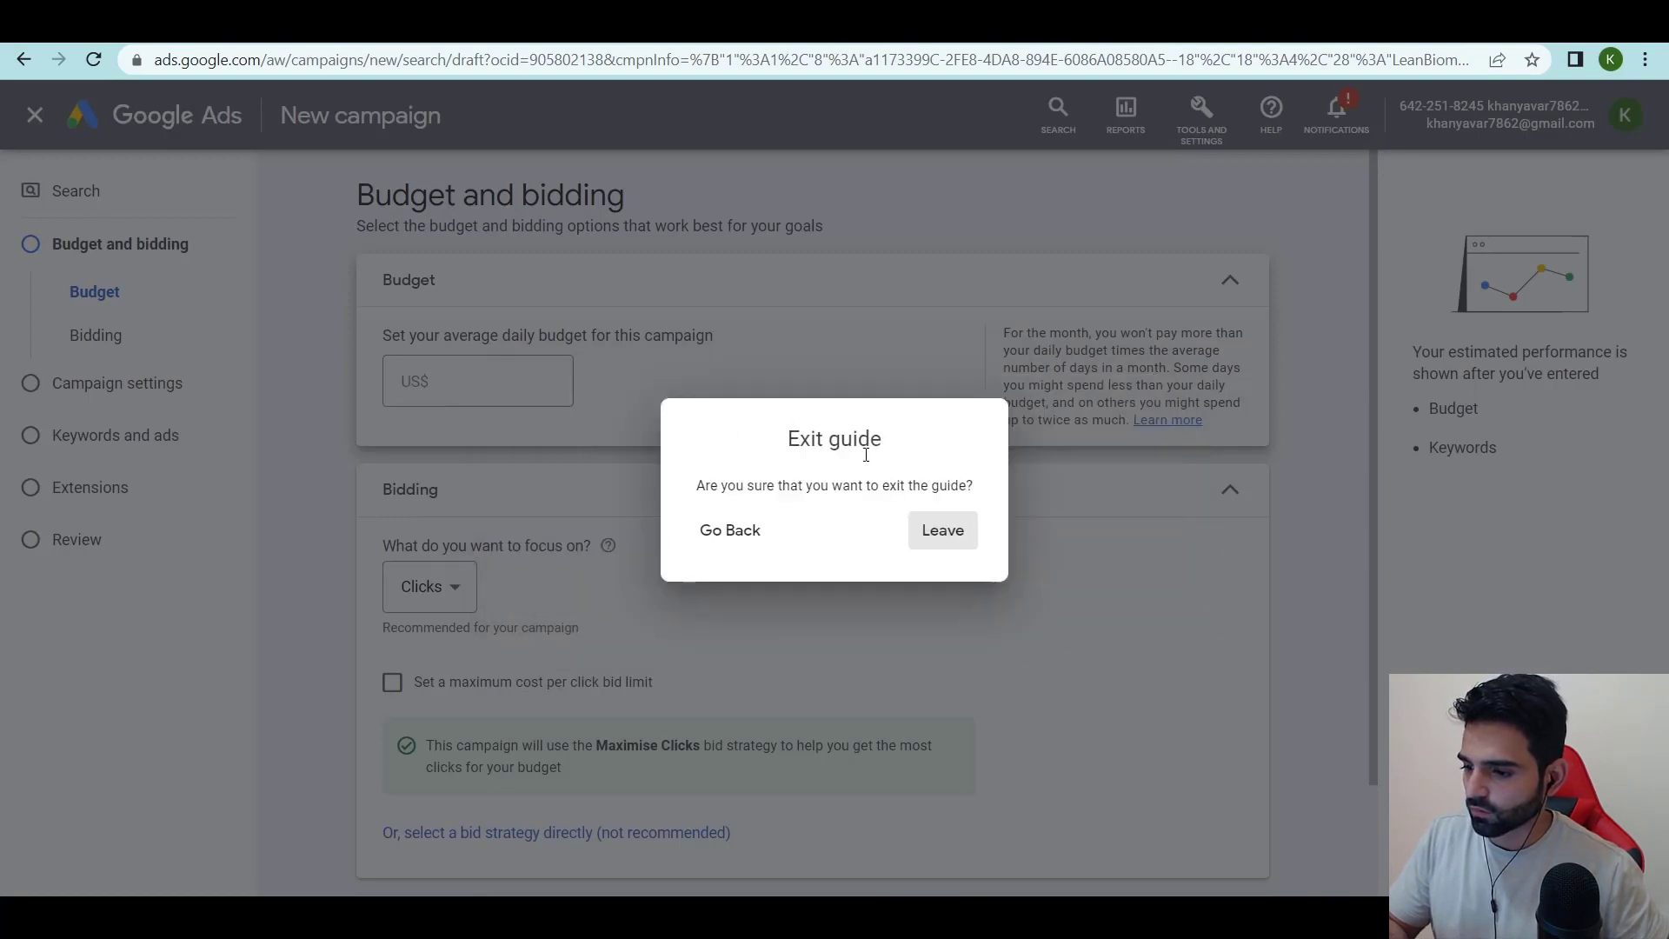
click(943, 532)
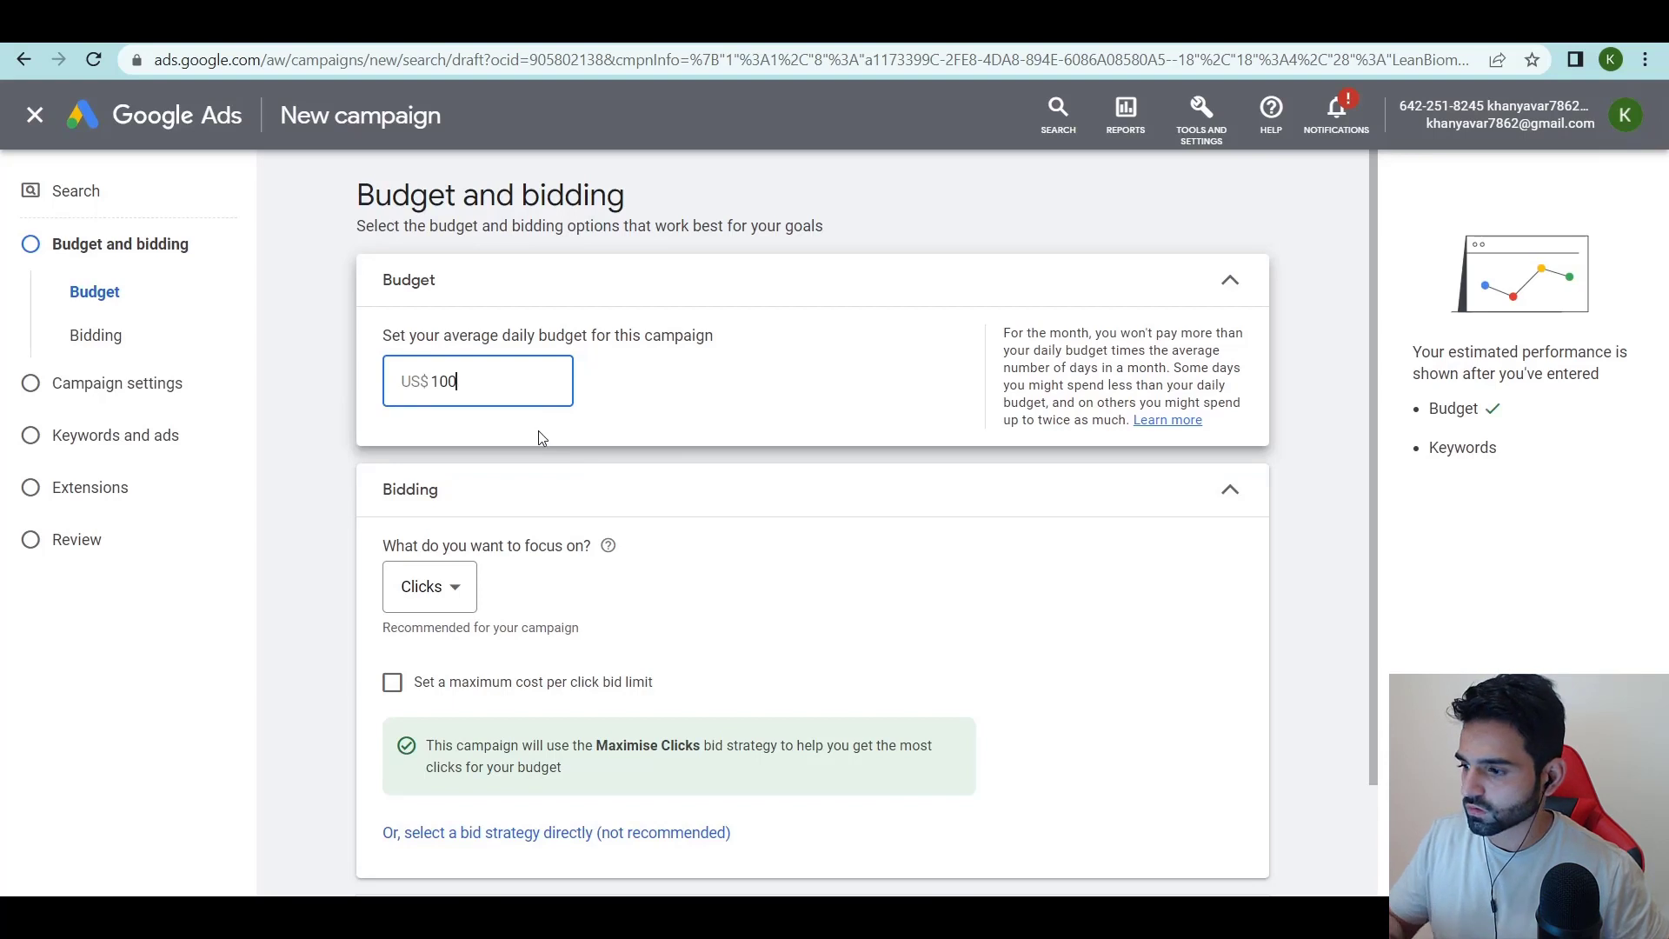
click(507, 488)
click(465, 585)
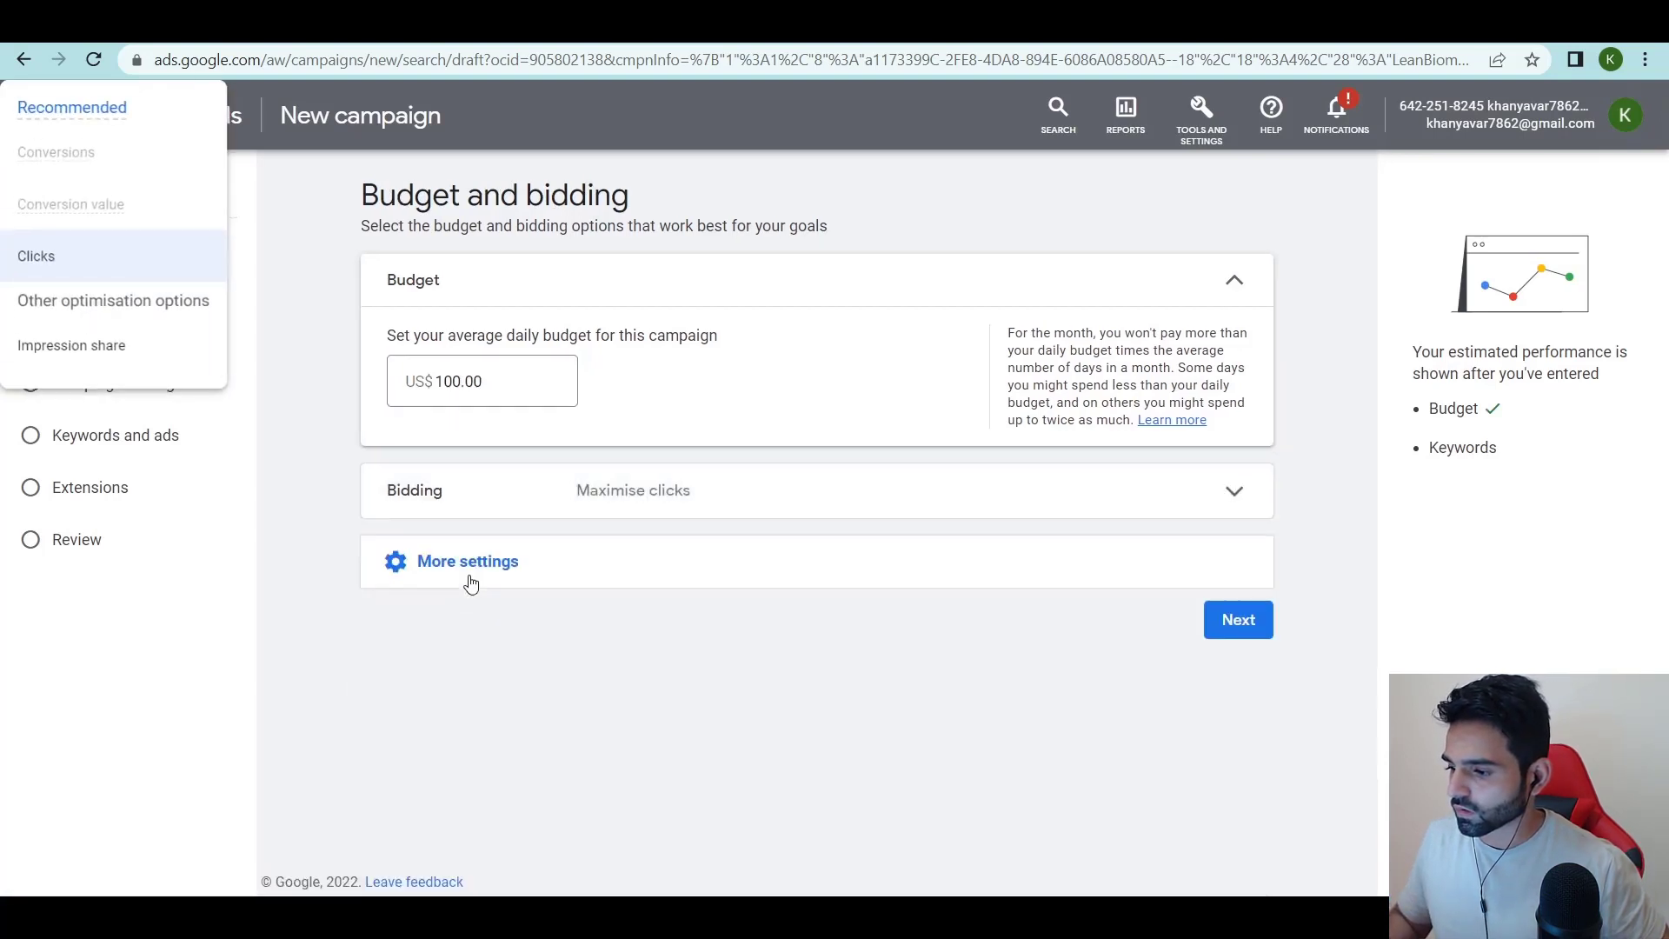
Choose Manual CPC directly as the campaign's bid strategy.
click(565, 507)
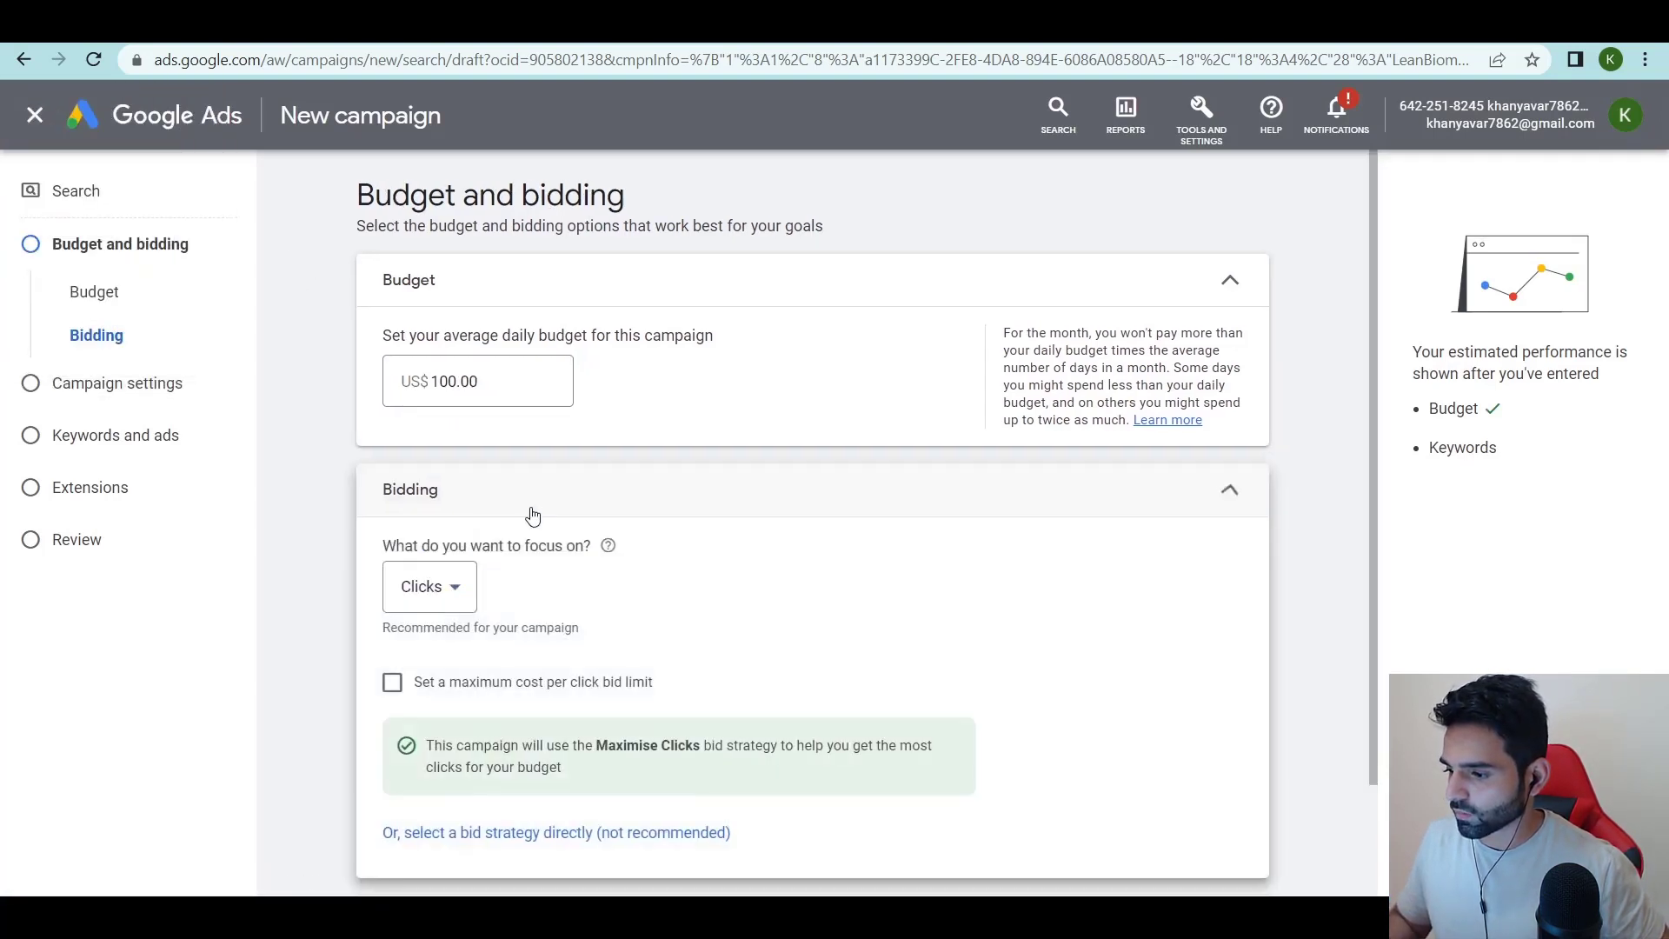
click(453, 580)
click(464, 748)
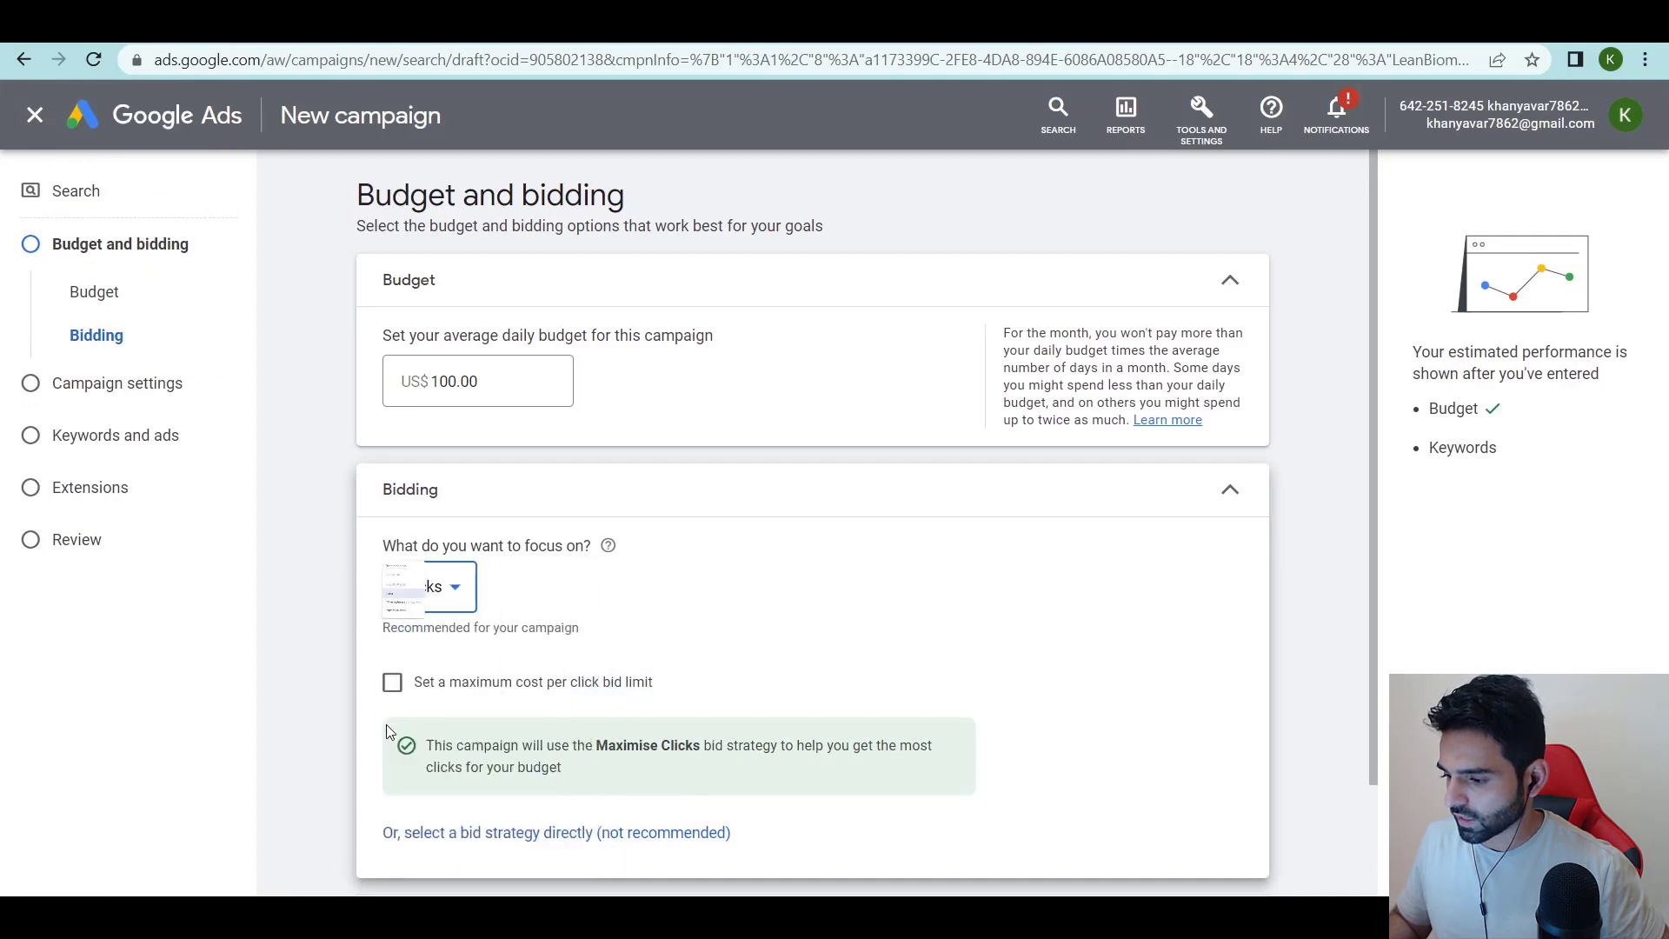
click(400, 693)
scroll(417, 669, down, 3)
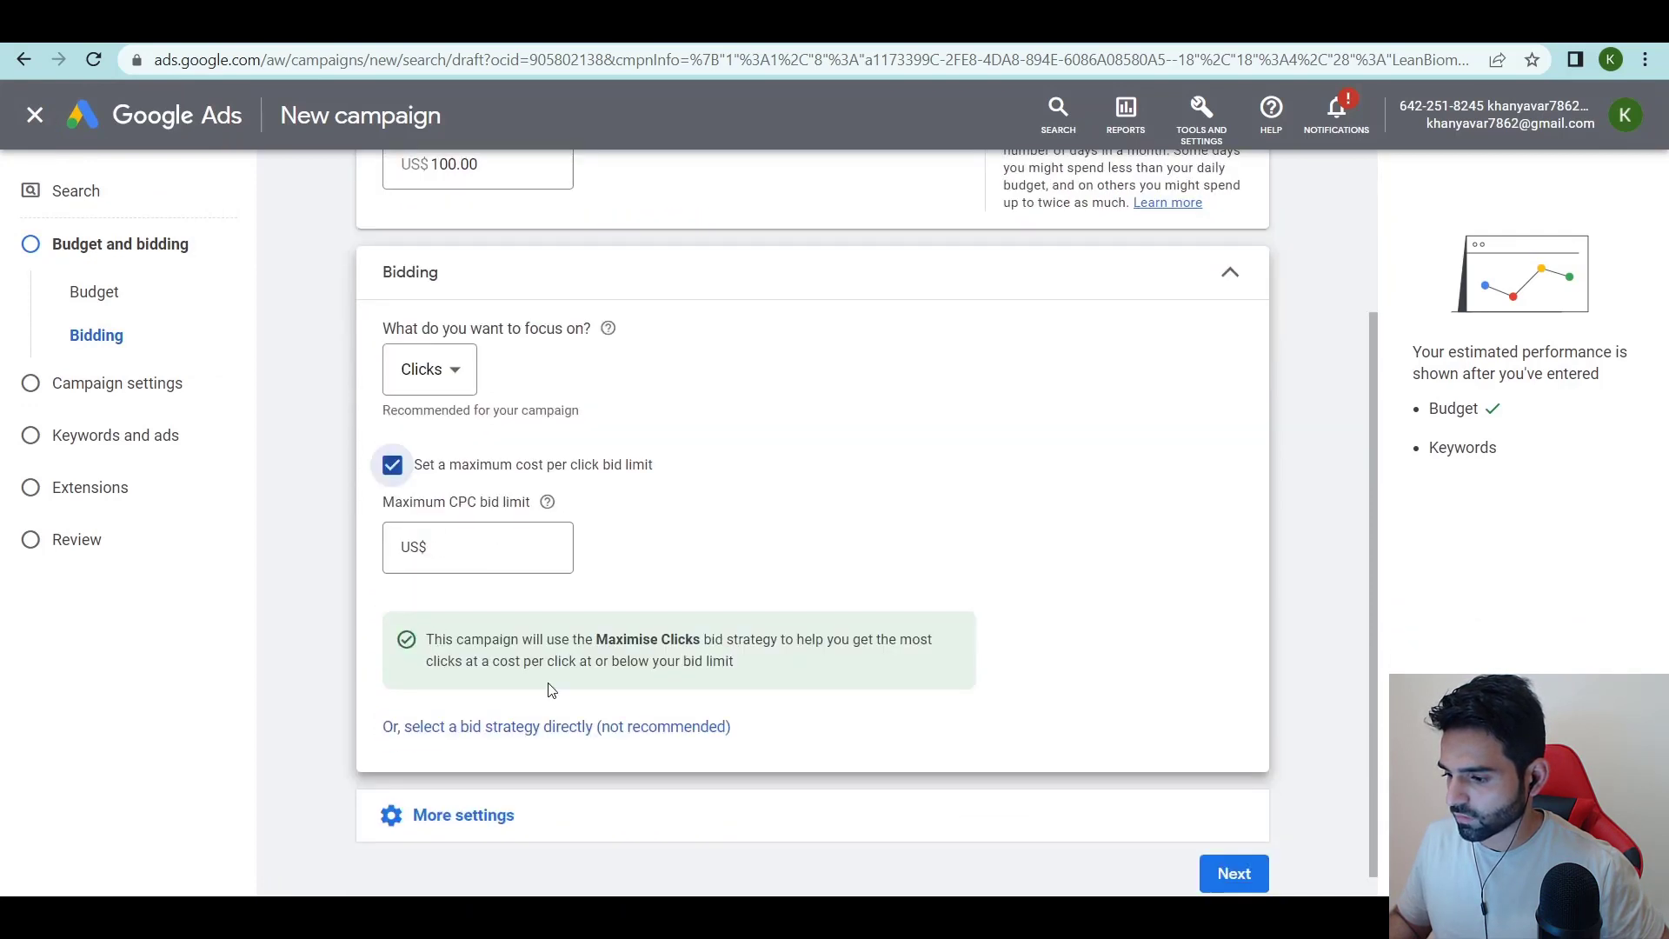
click(525, 727)
click(474, 463)
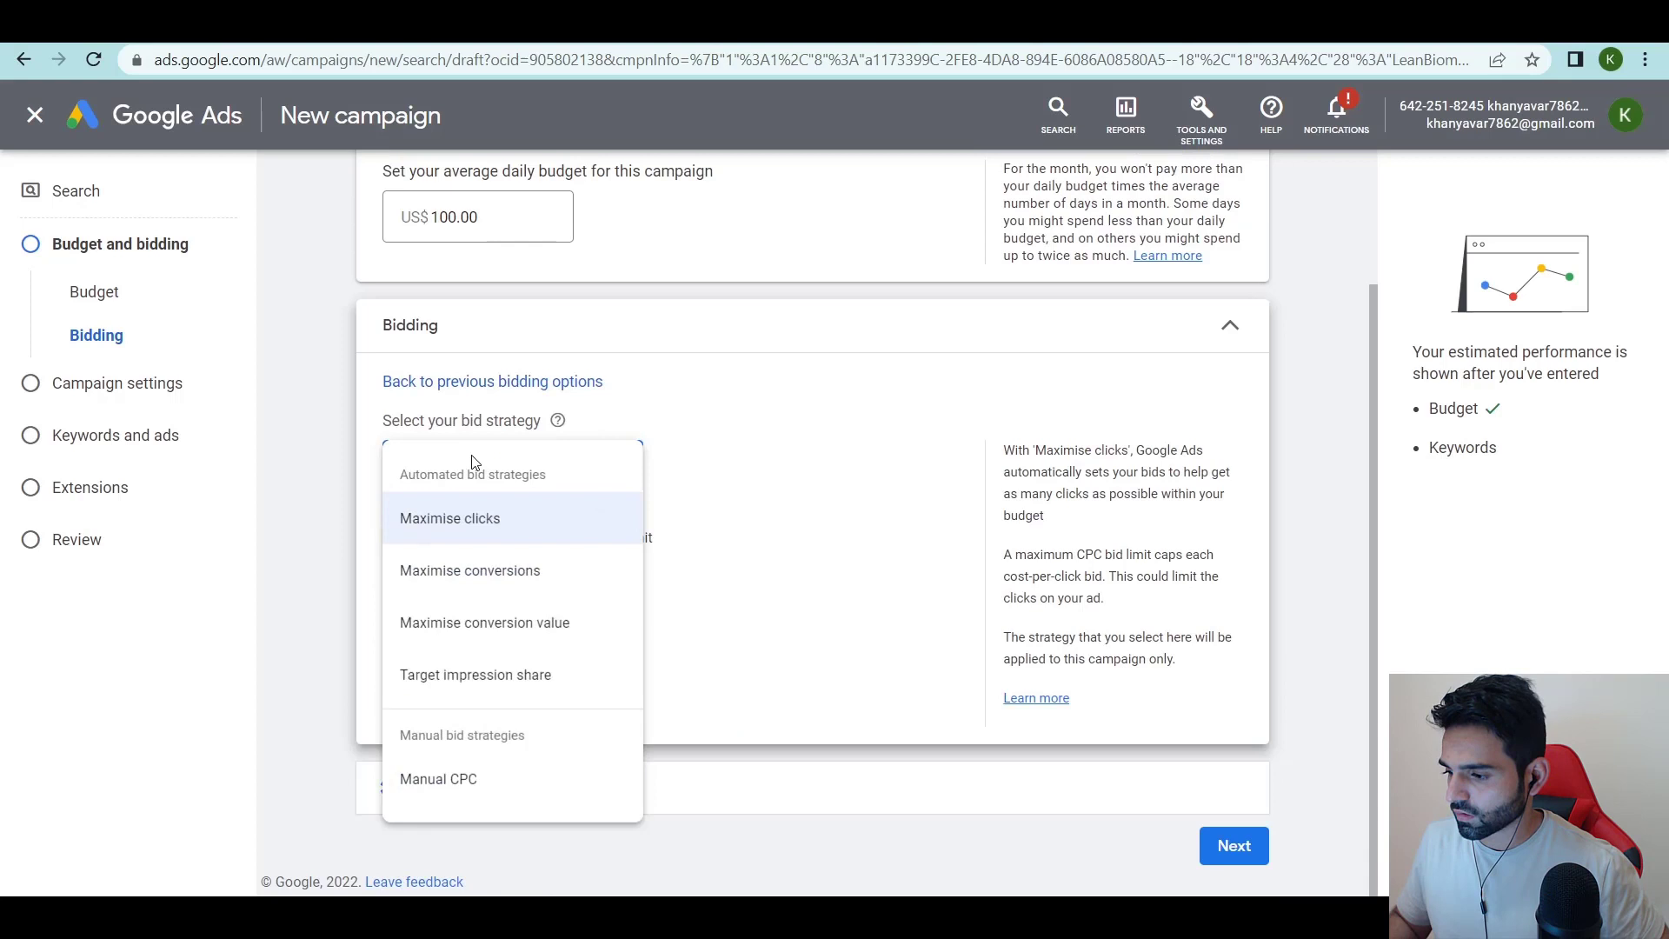
click(455, 782)
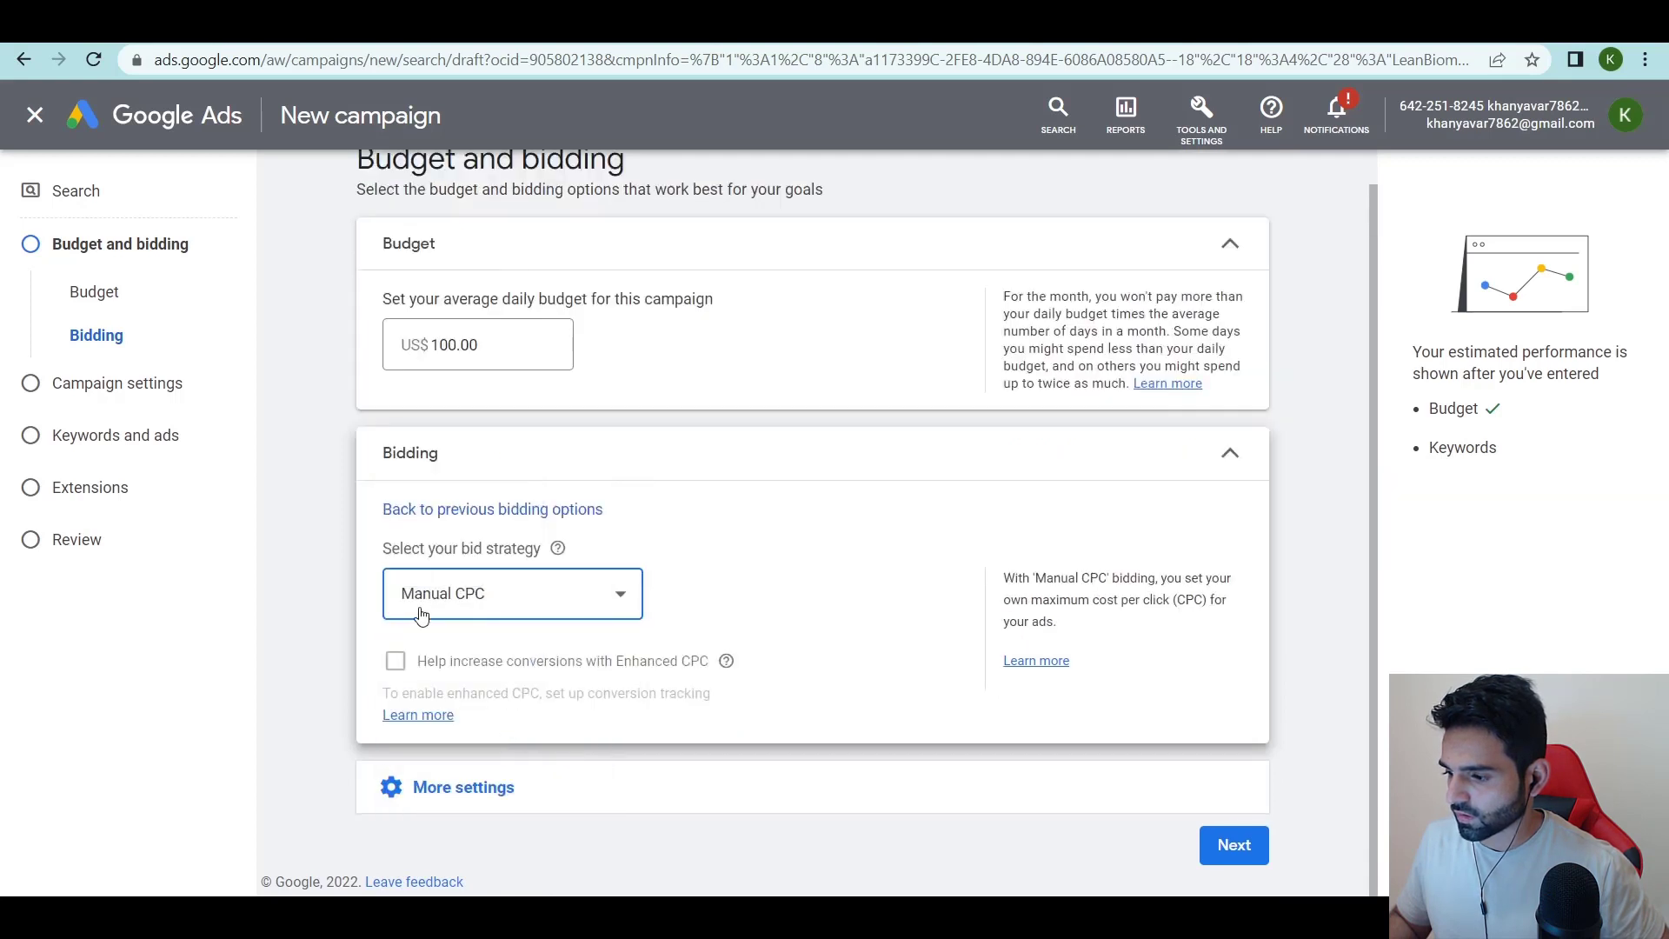
click(400, 665)
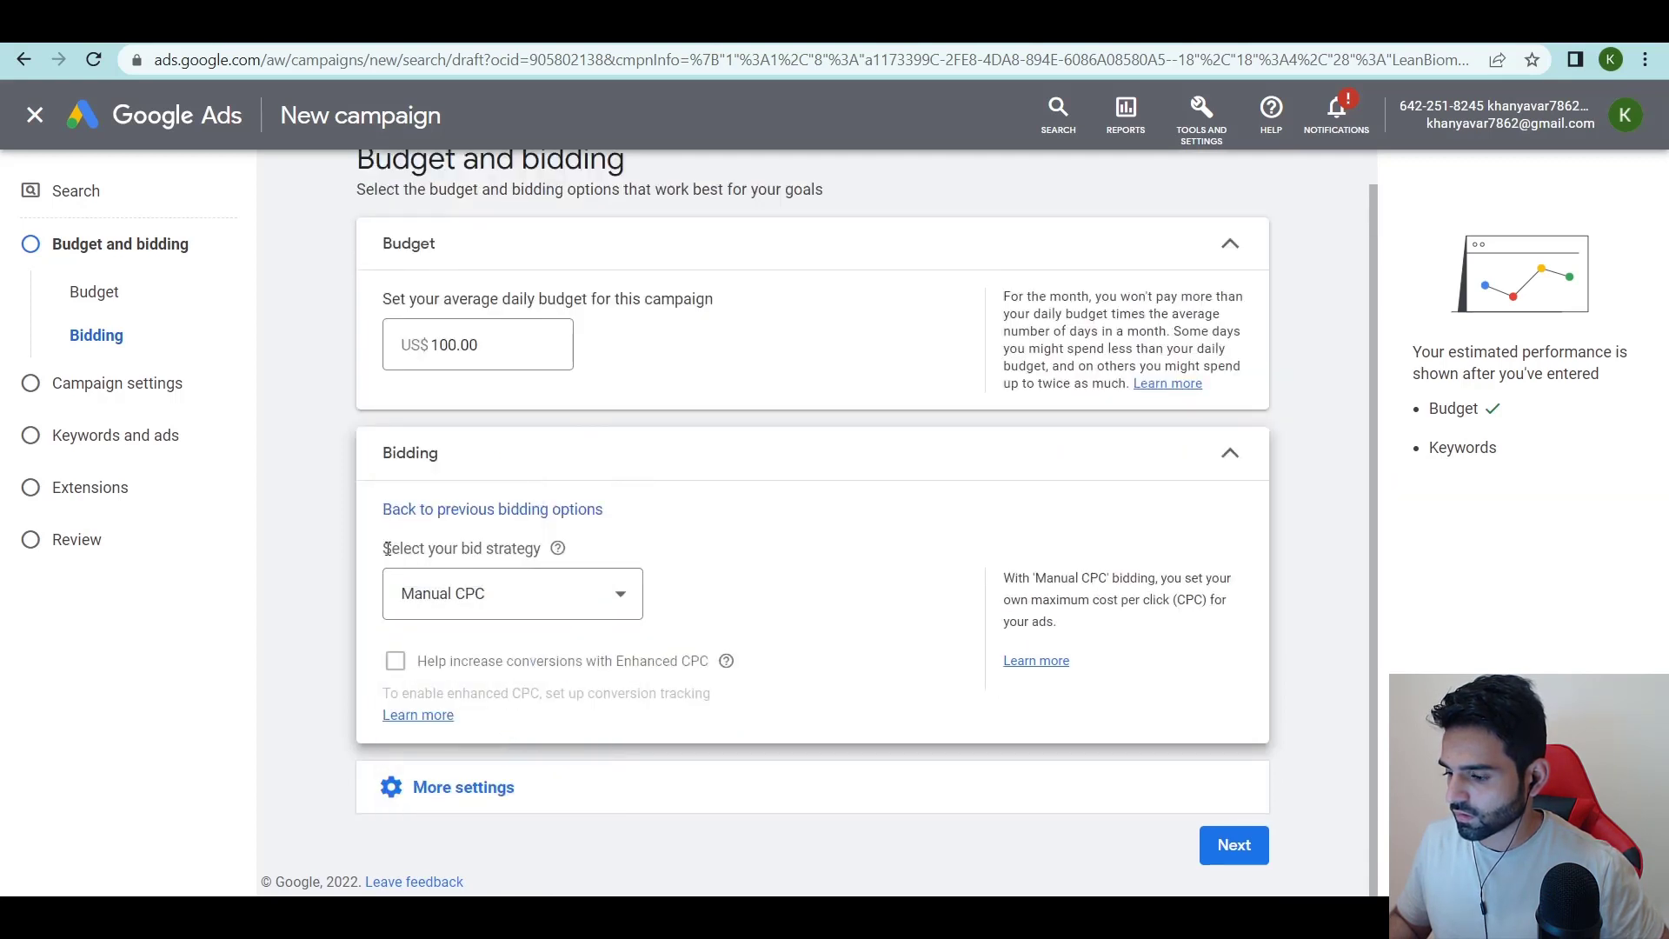
Under More settings, set Ad rotation to 'Do not optimise: Rotate ads indefinitely'.
click(519, 785)
click(682, 786)
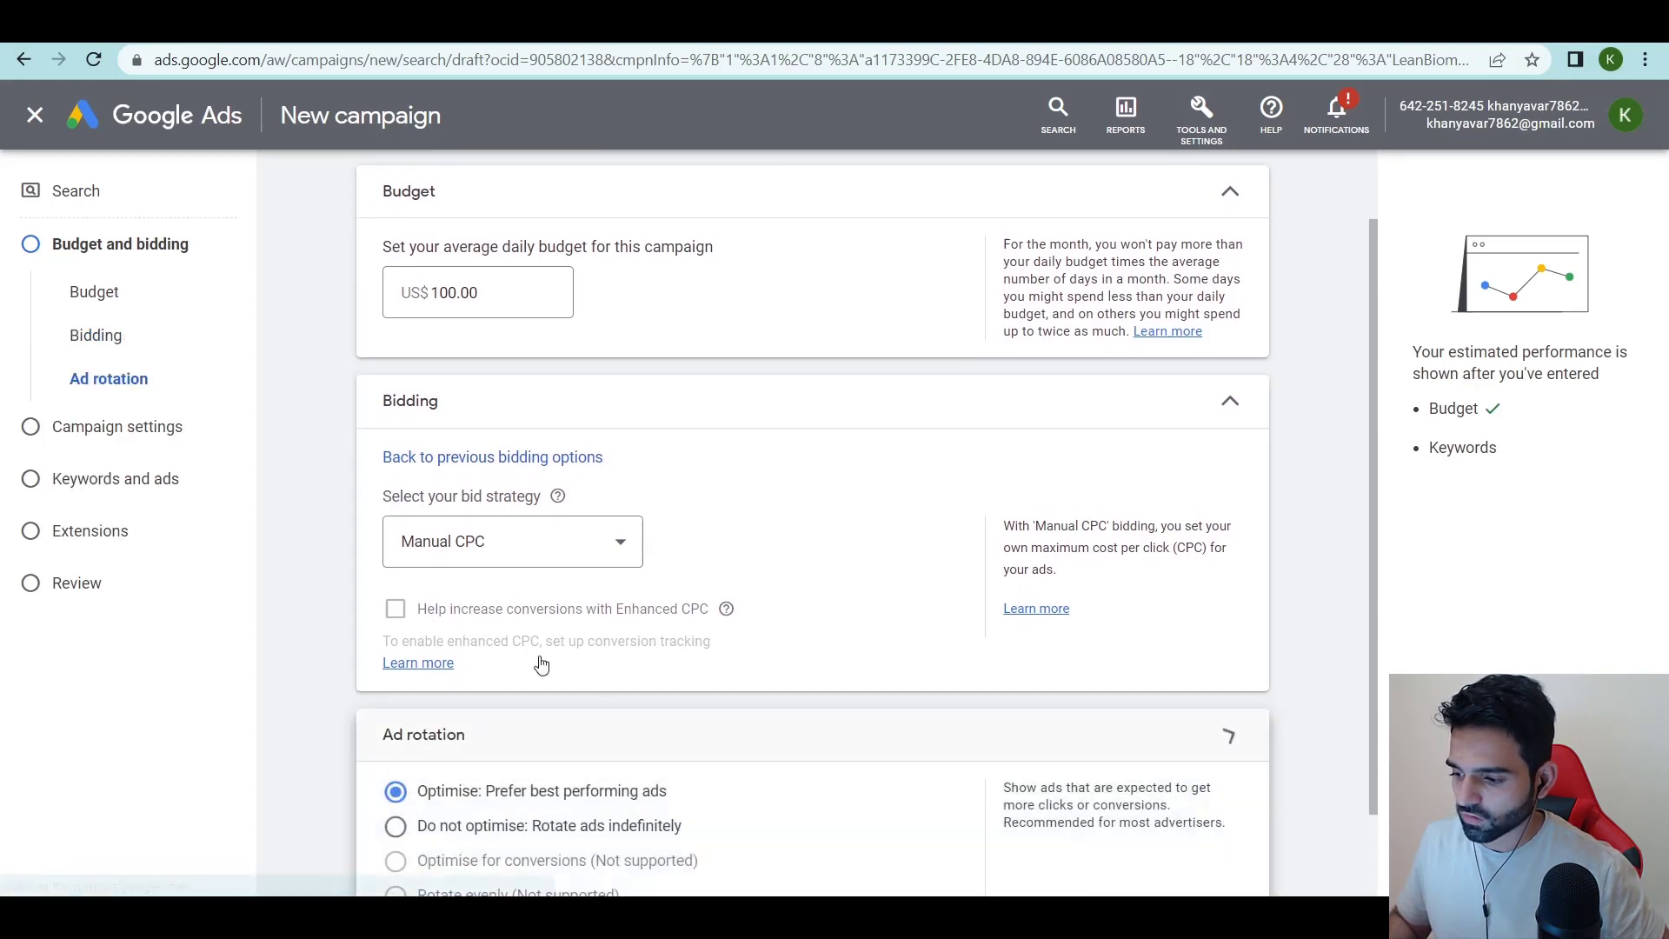
scroll(513, 652, down, 2)
click(492, 693)
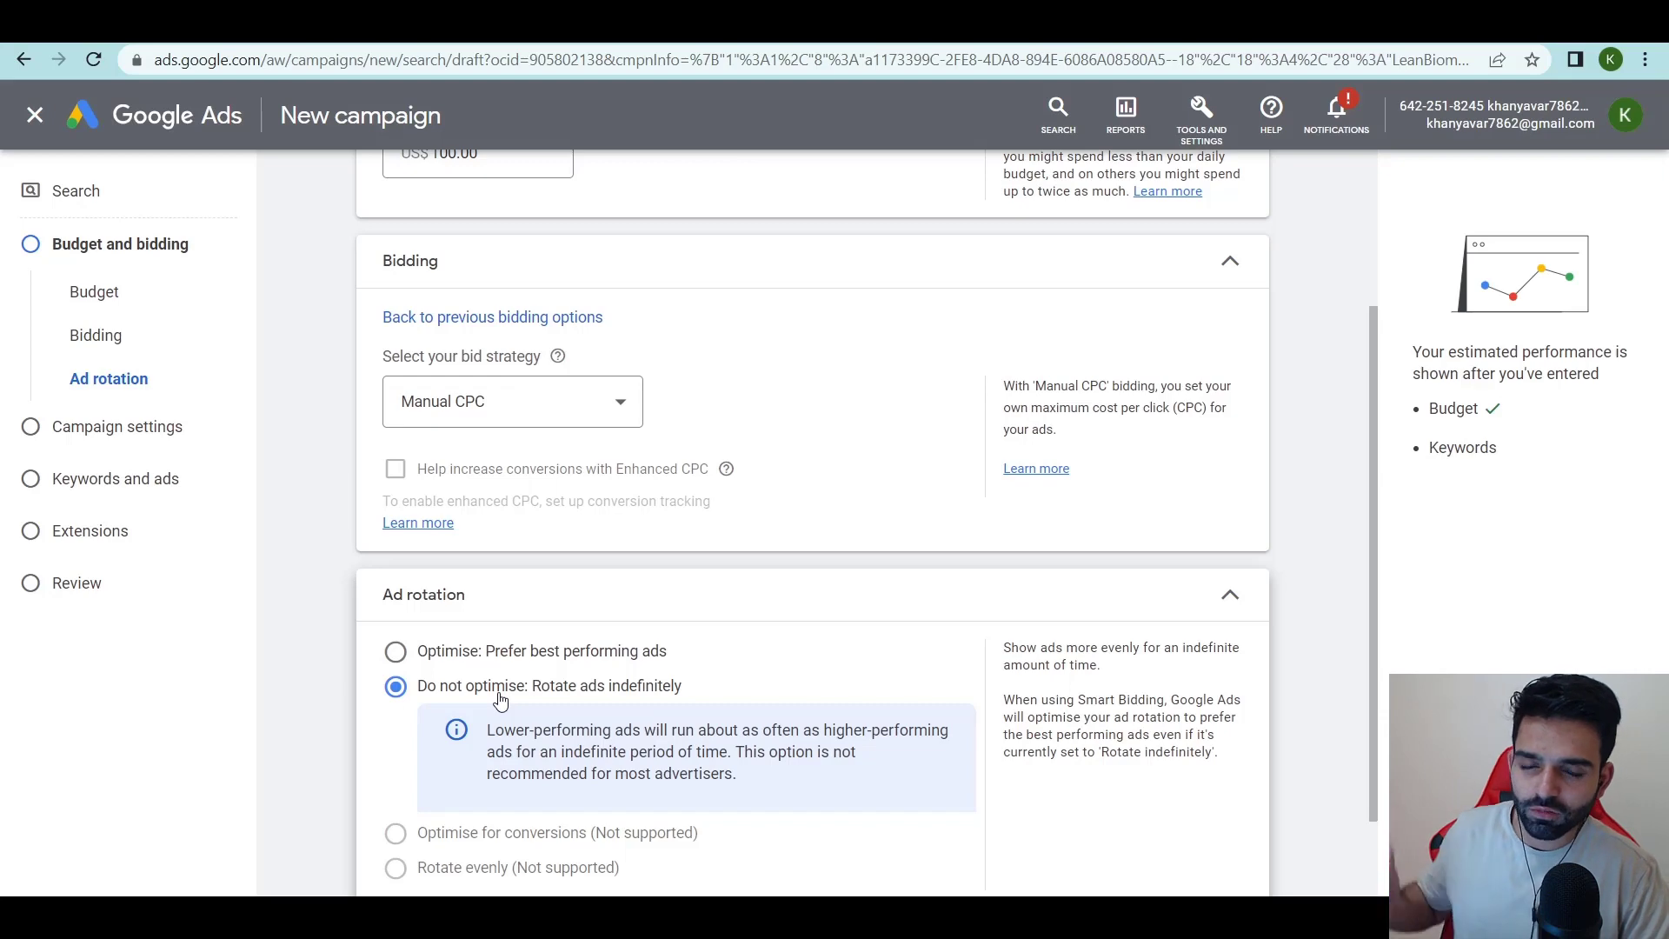
key(ctrl+t)
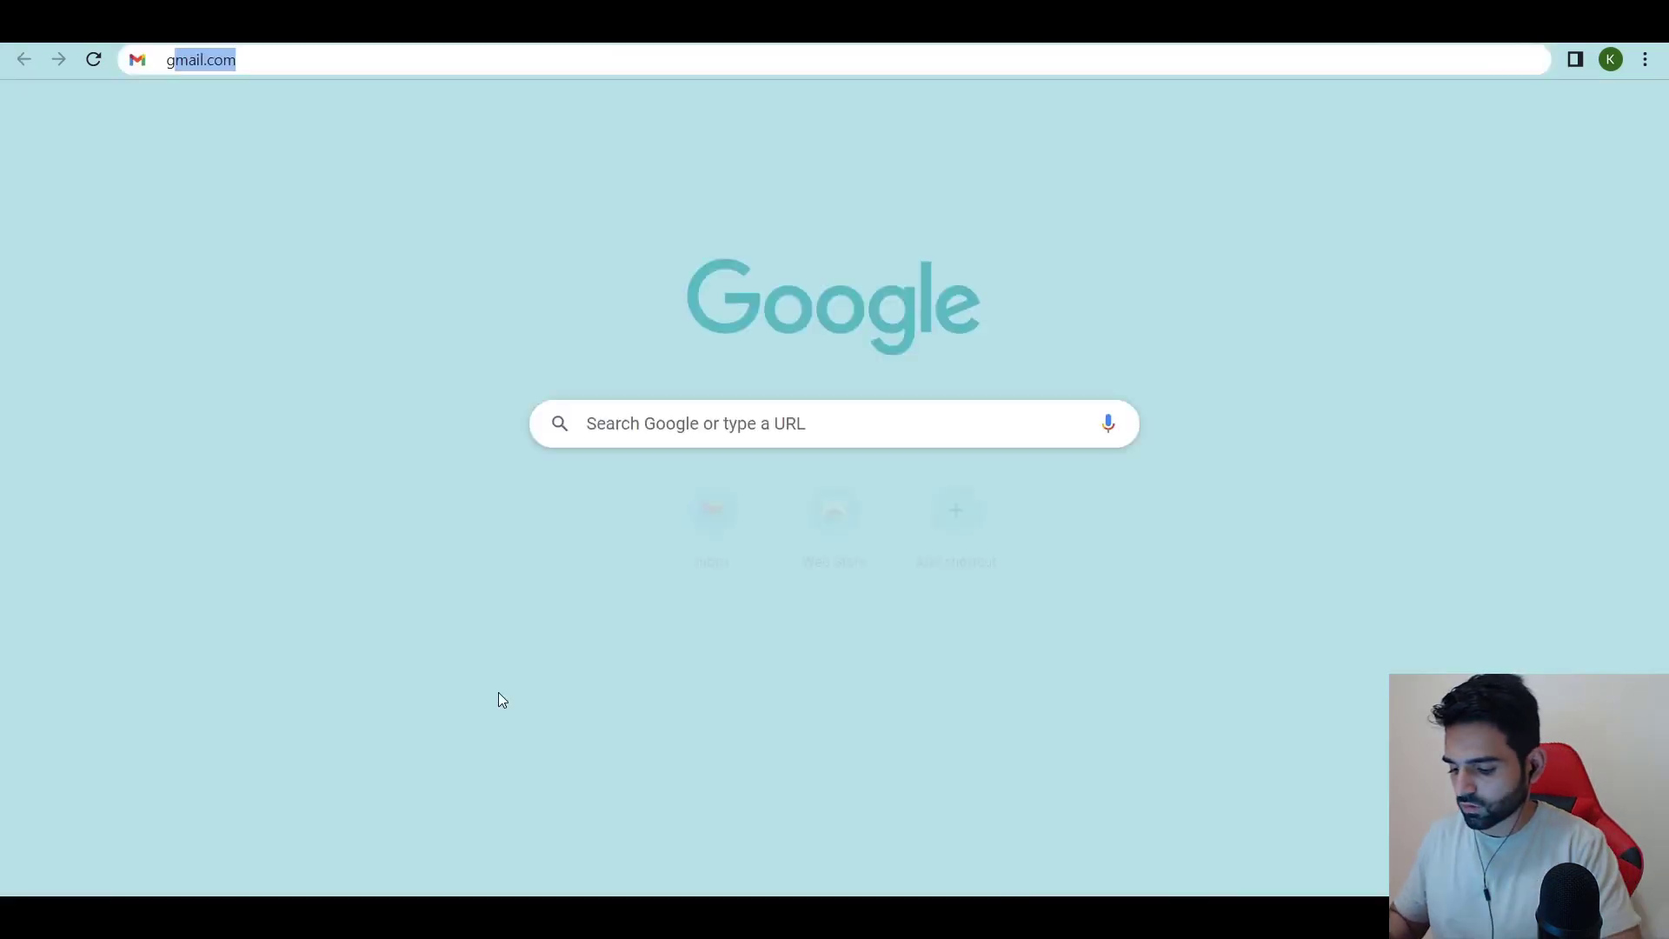
text(google)
key(BackSpace)
key(BackSpace)
text(l)
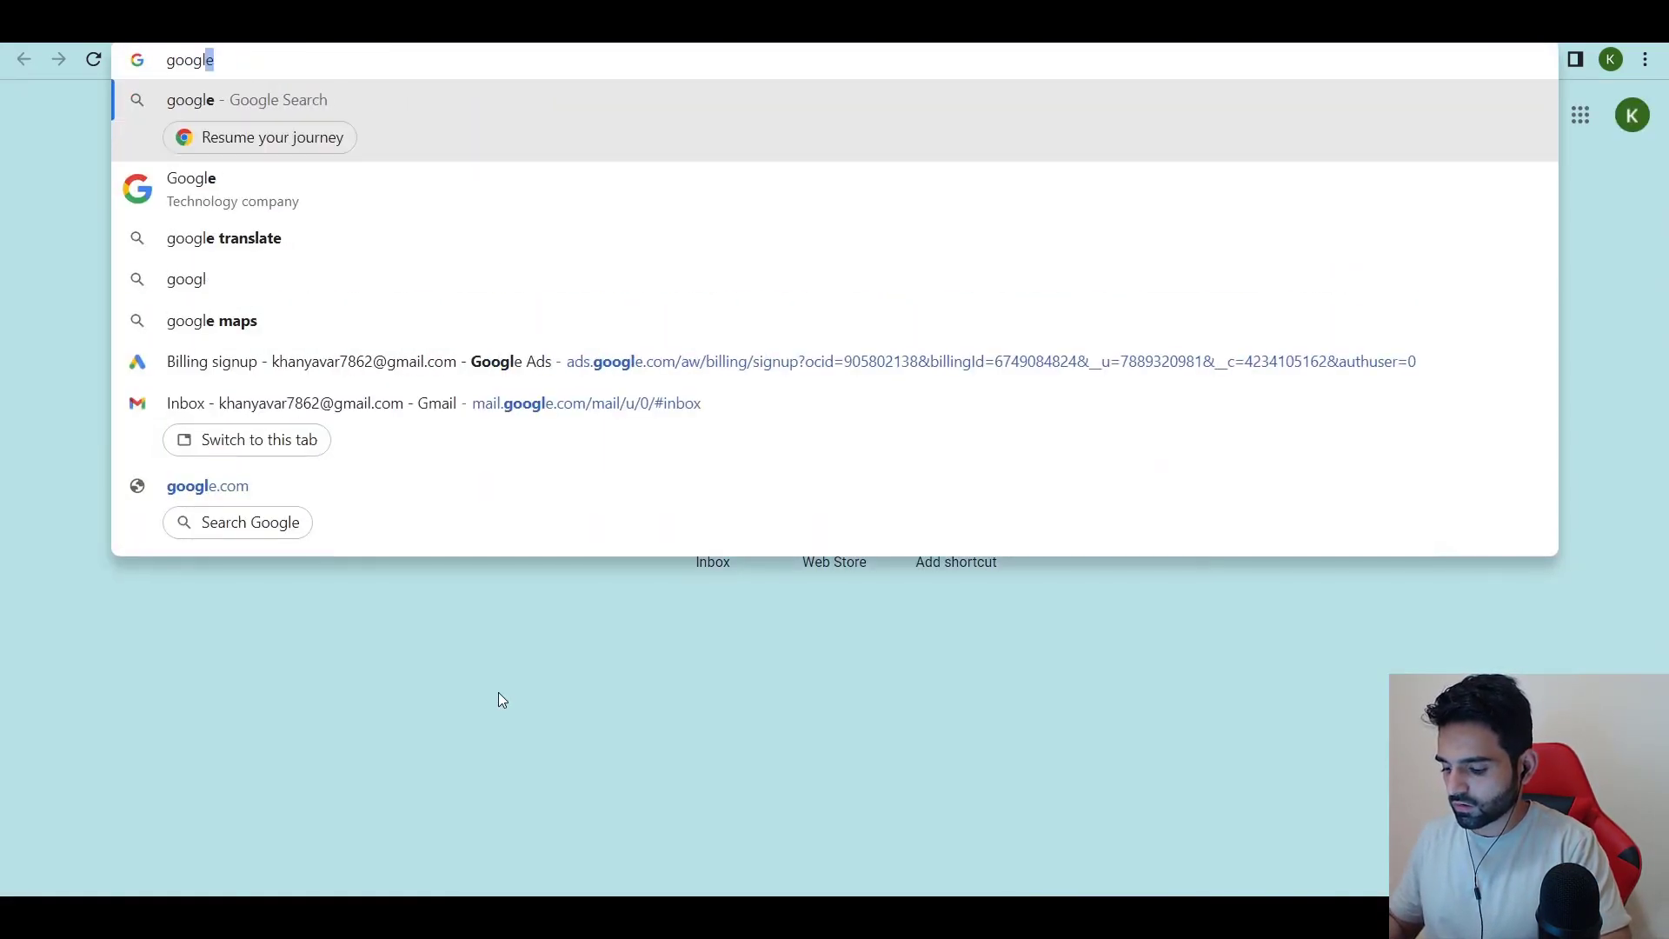
text(e expamnded tex ads)
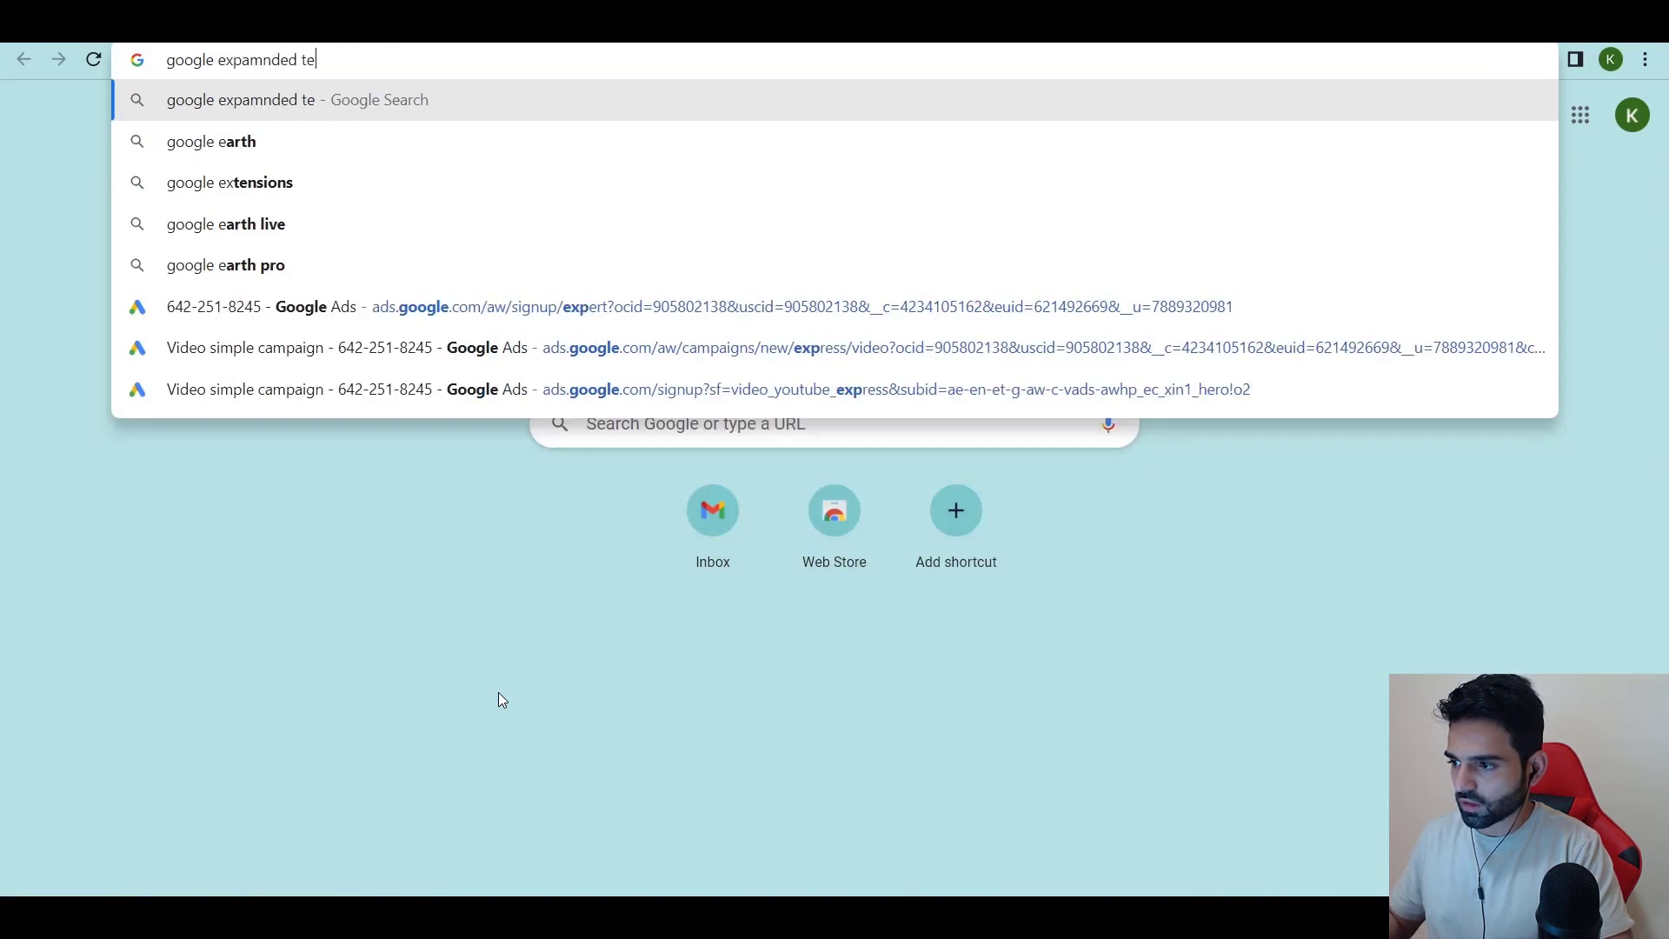
key(Return)
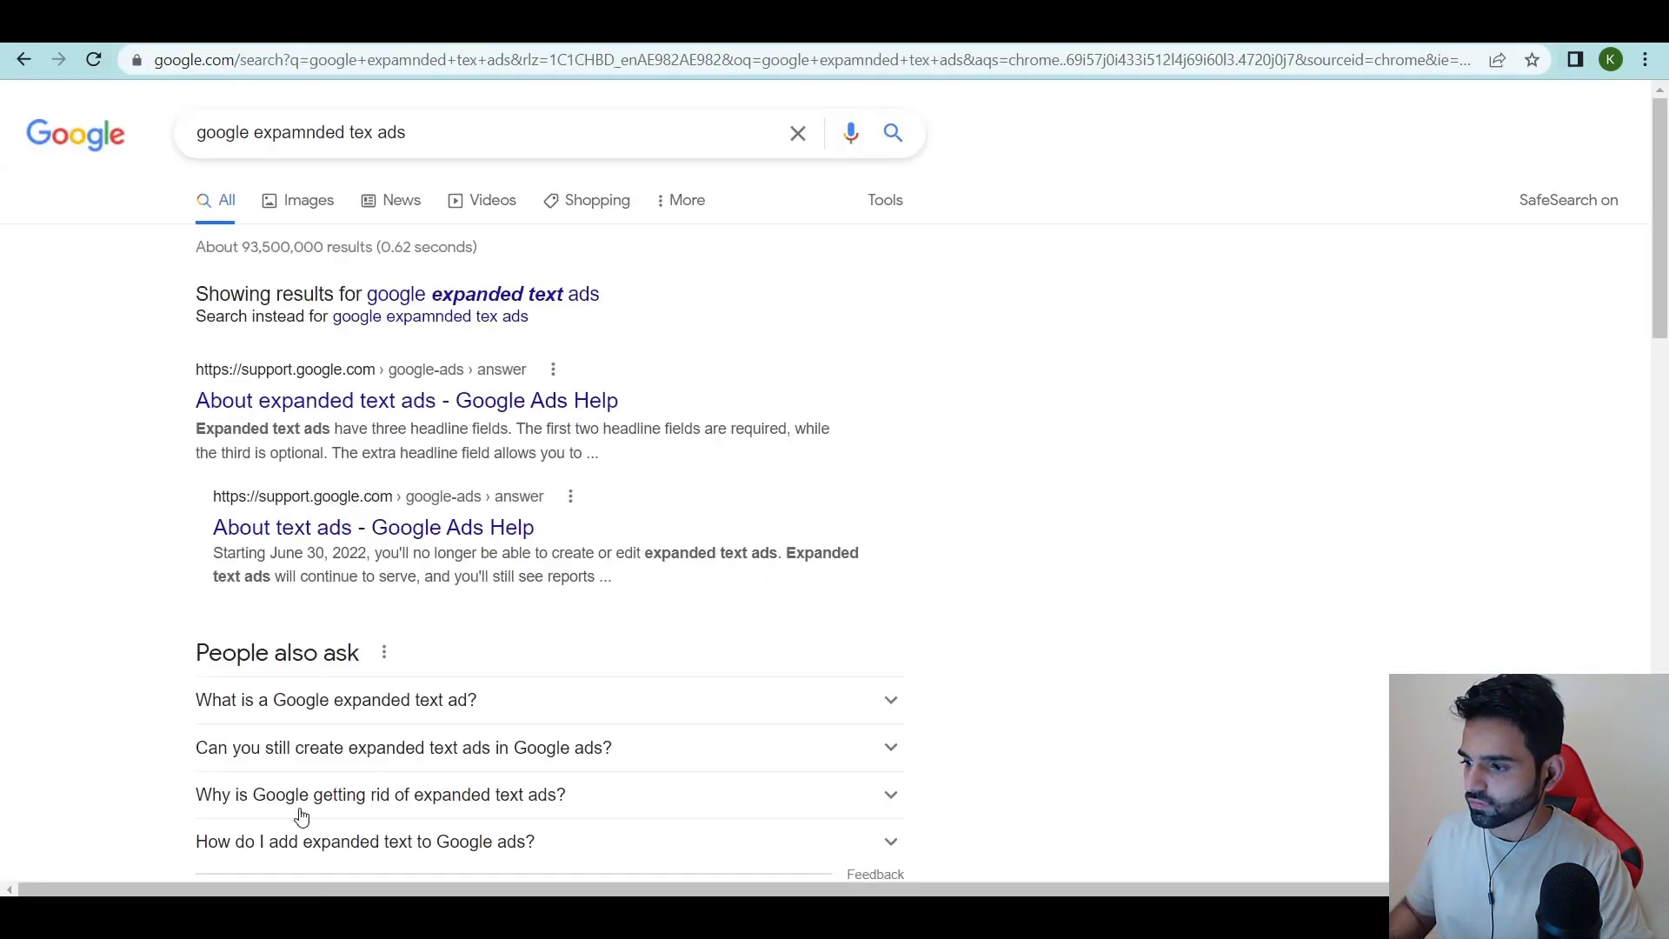
click(463, 300)
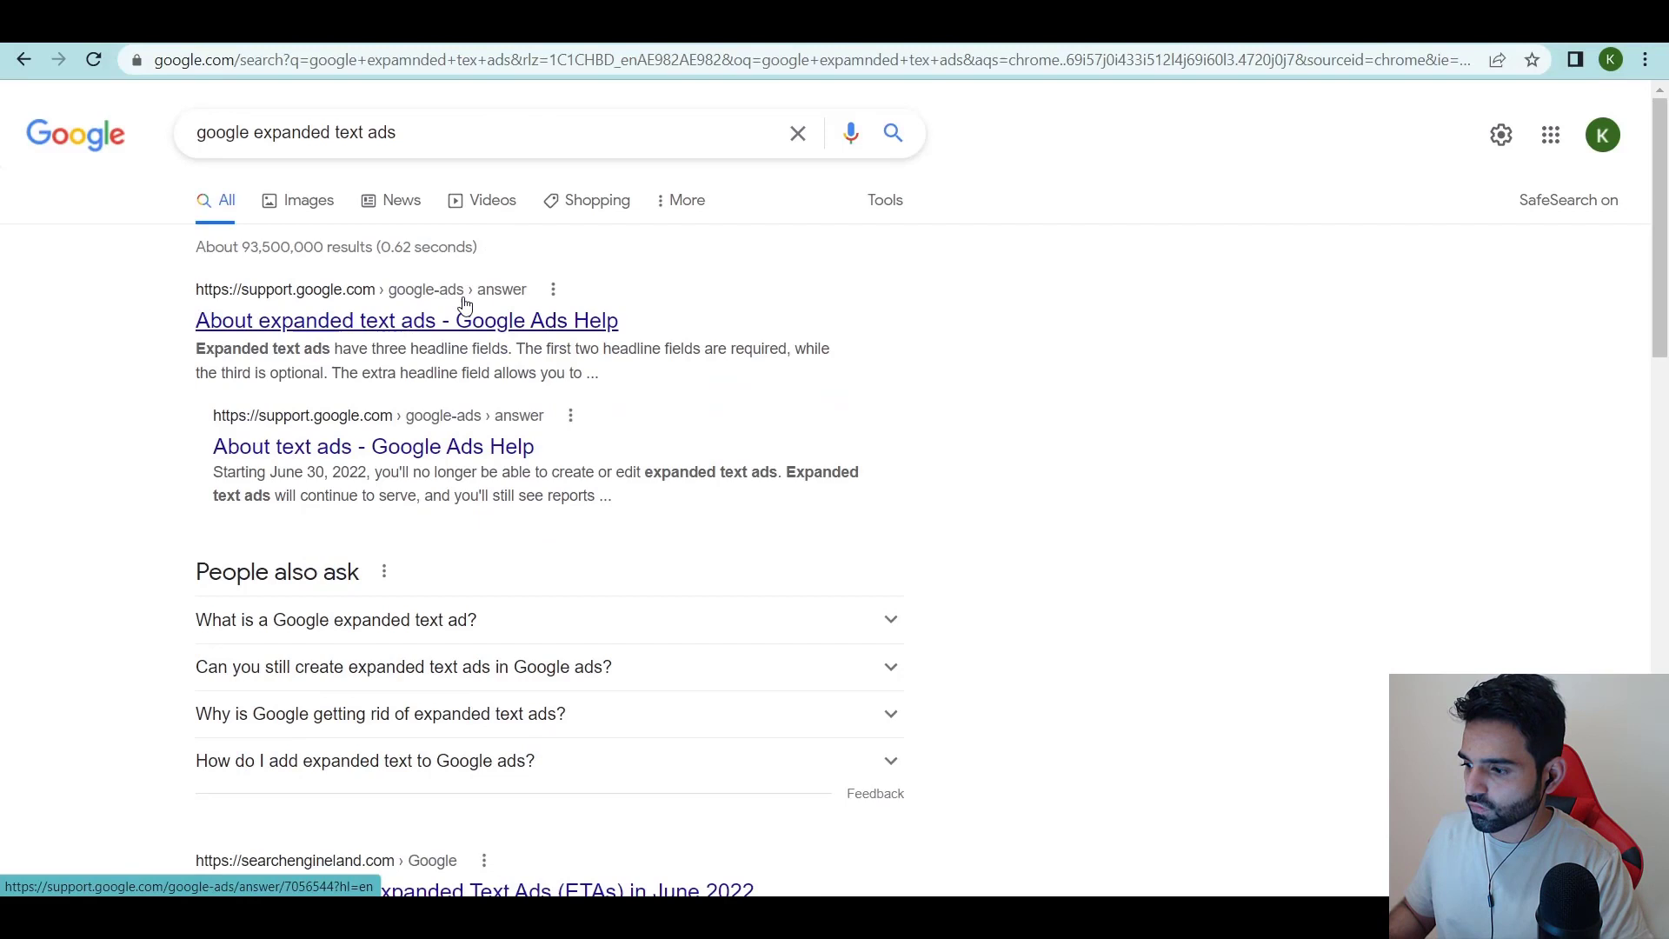
click(300, 208)
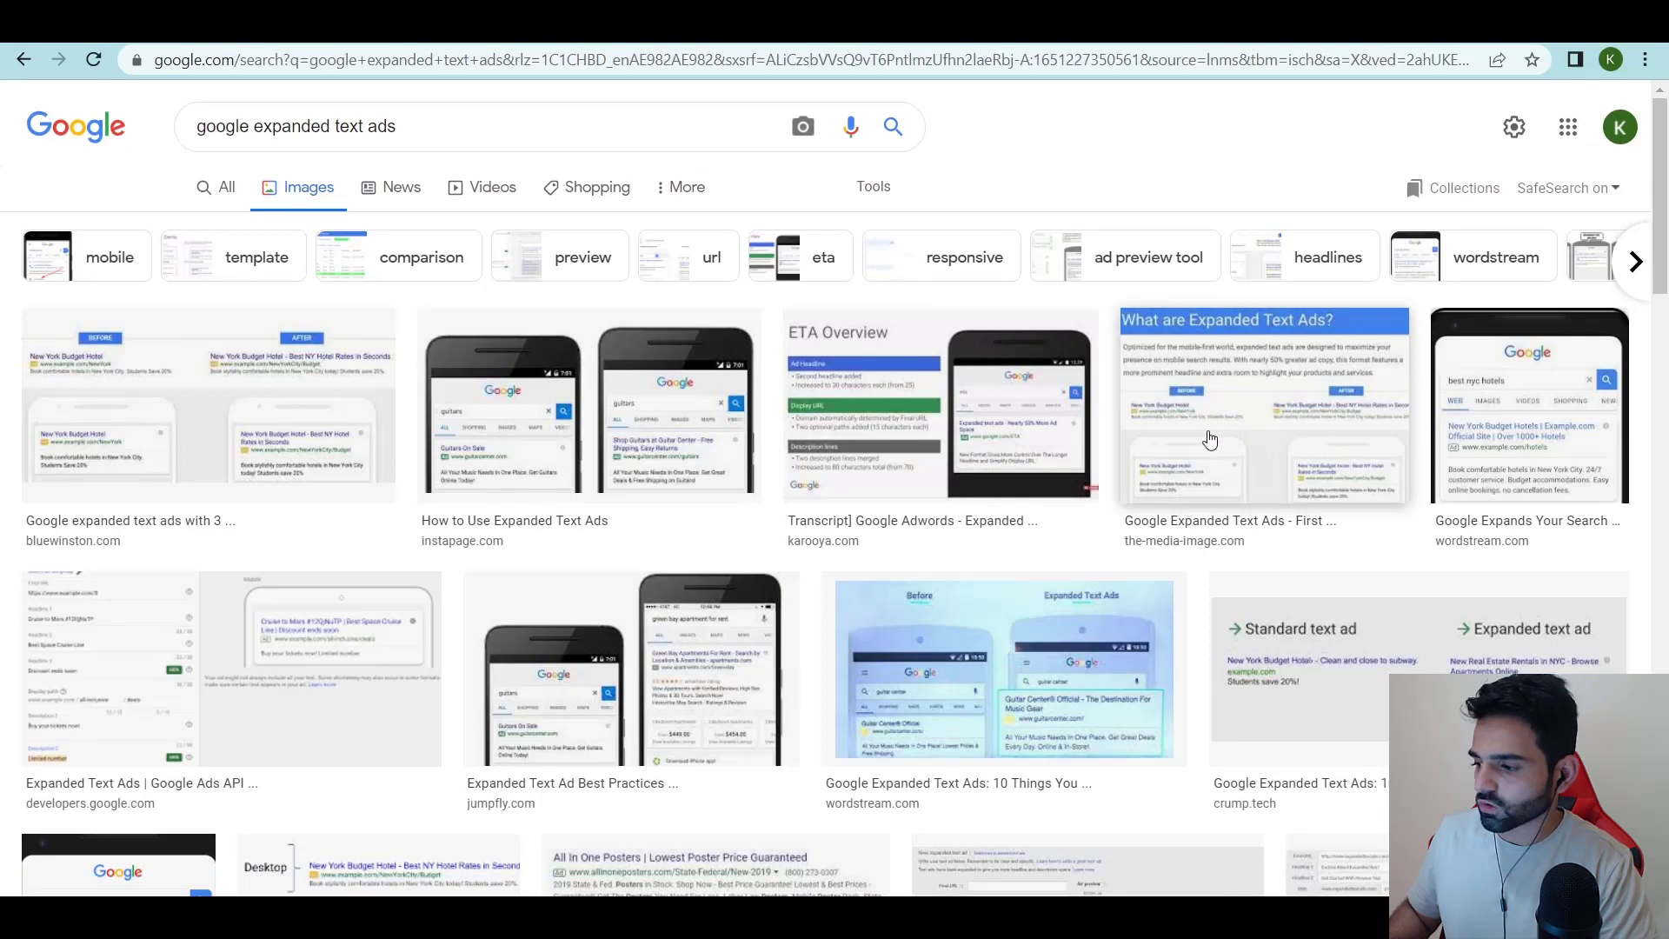
key(ctrl+Tab)
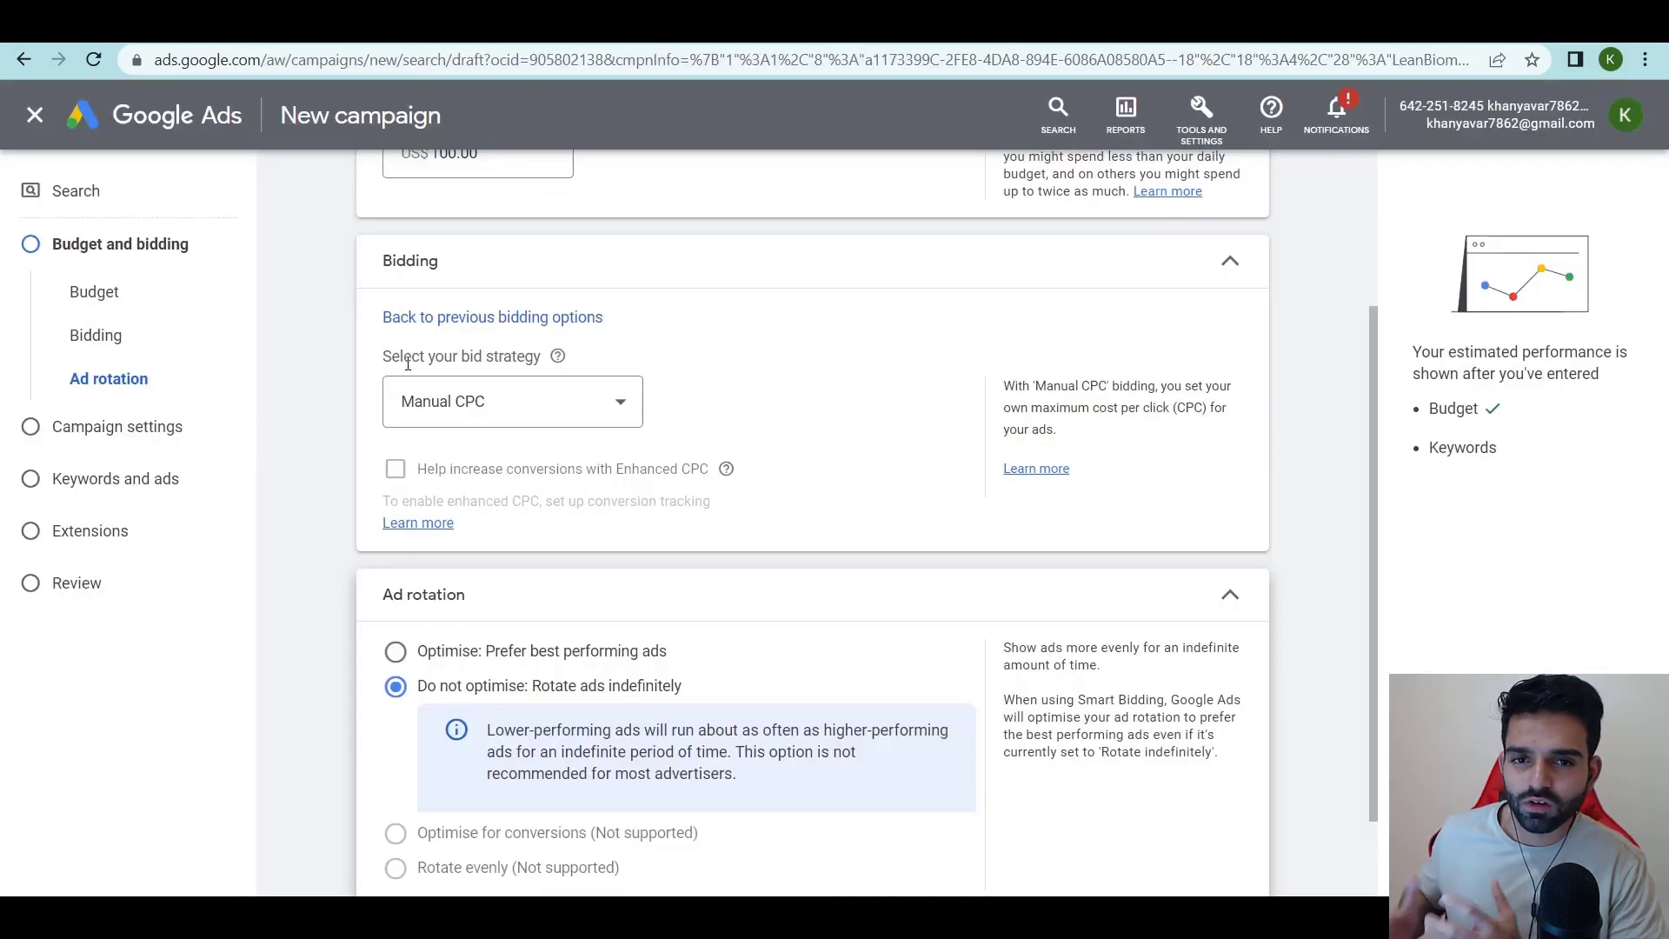
Continue to campaign settings and exclude Google search partners and the Display Network.
scroll(407, 364, down, 2)
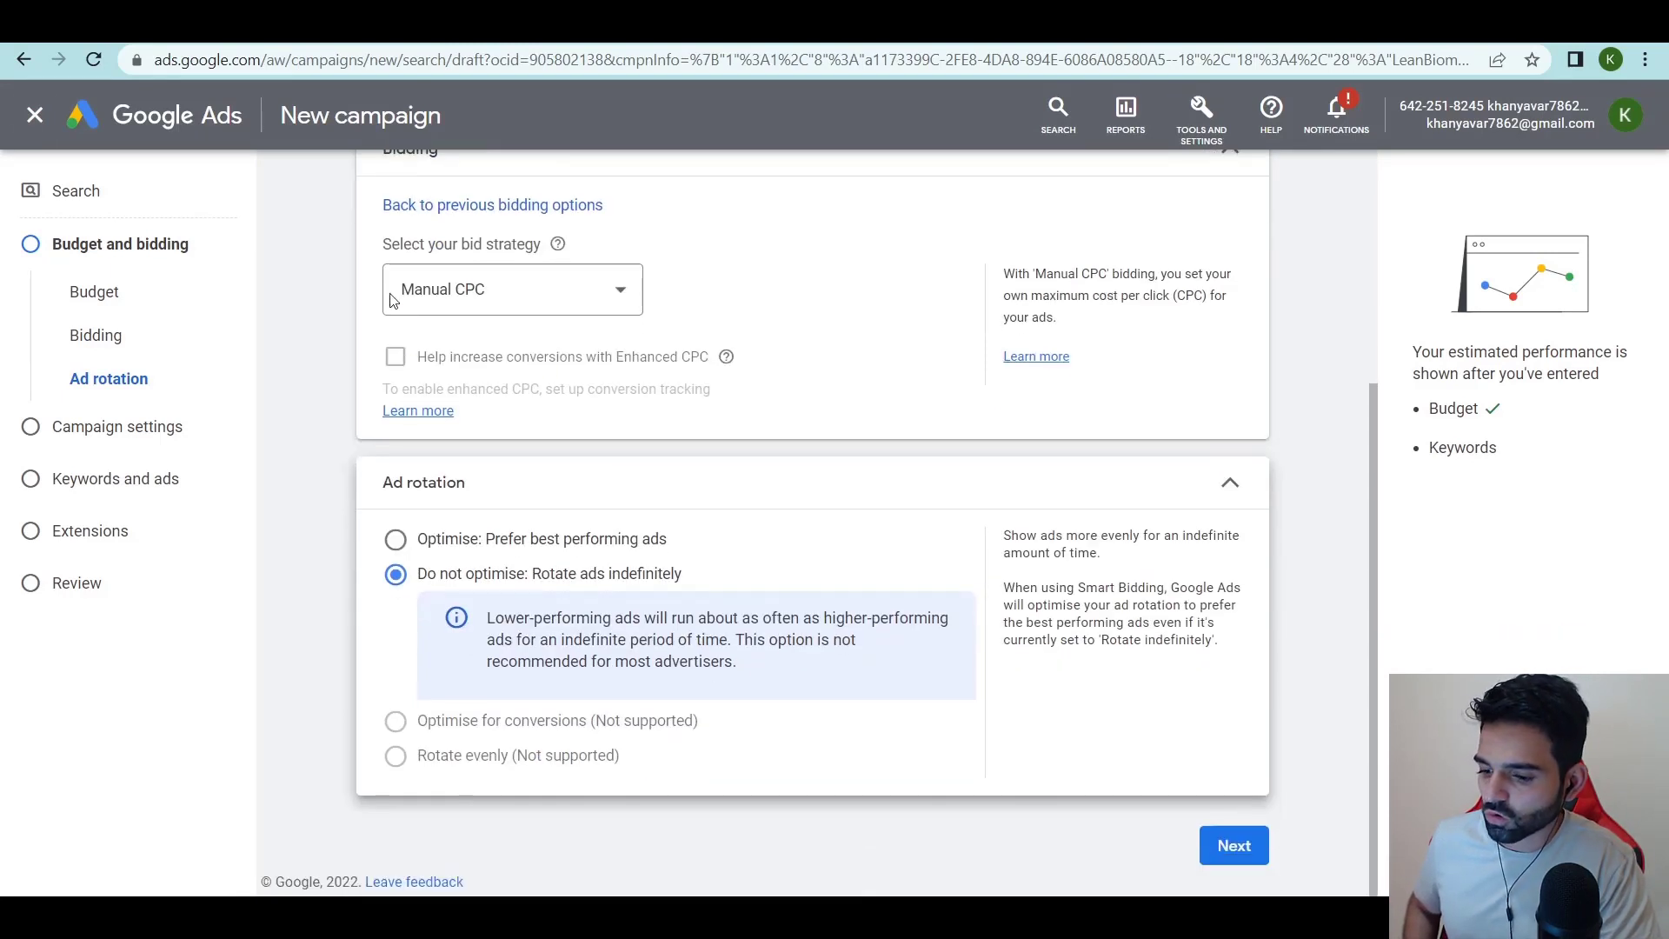
click(1224, 847)
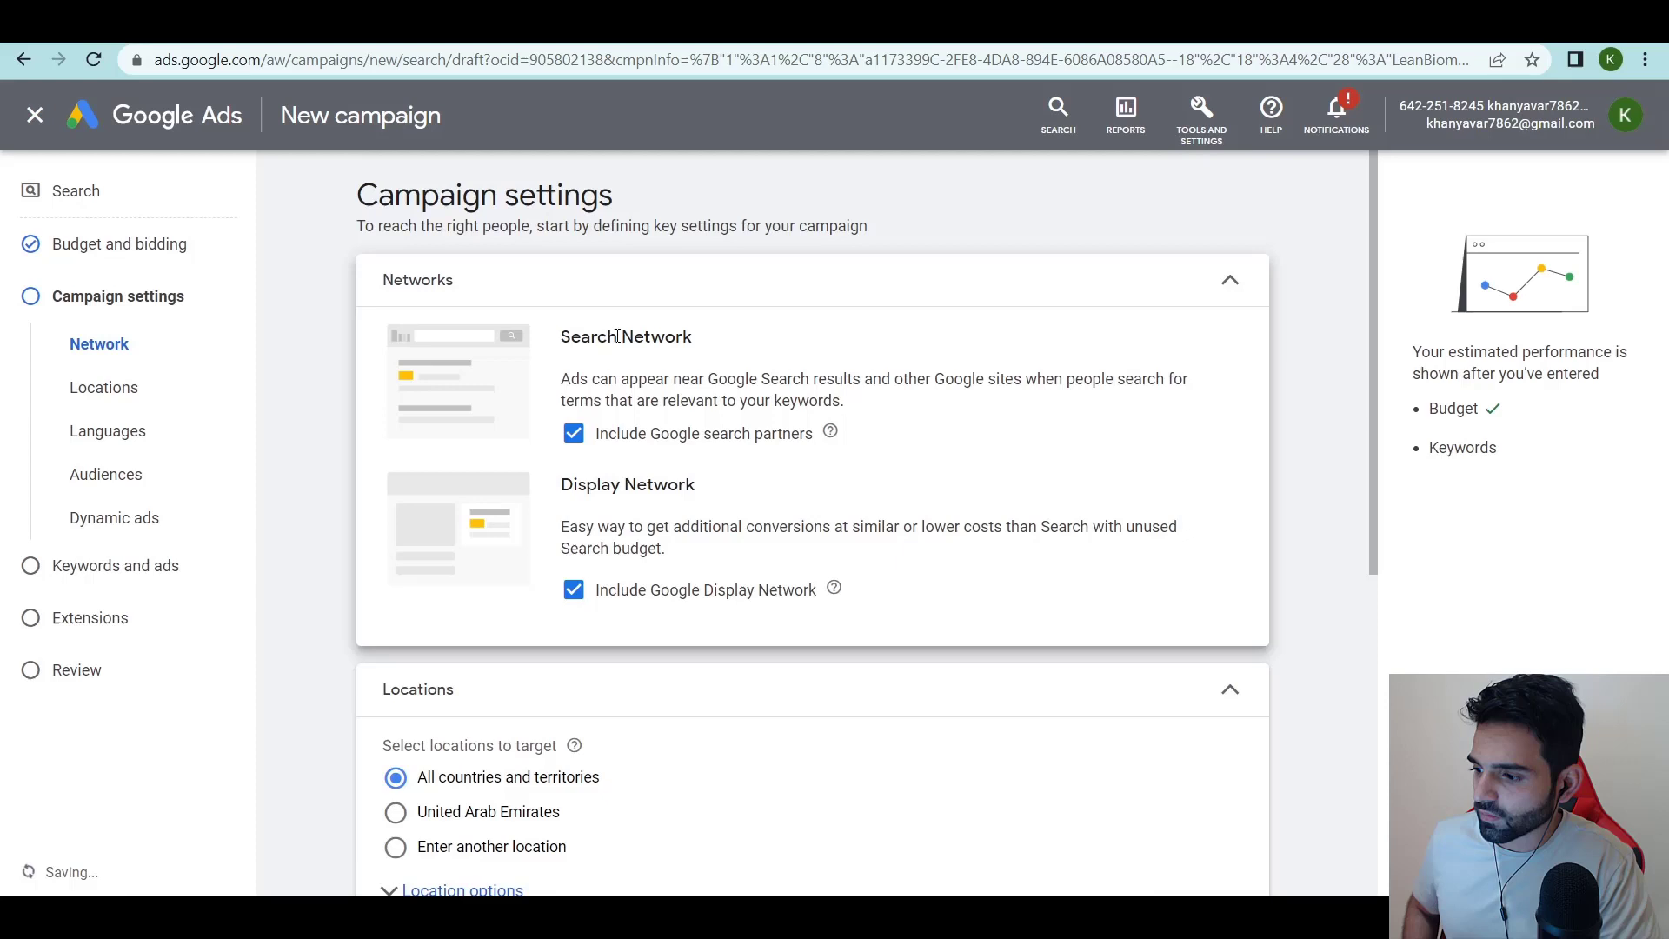
click(573, 433)
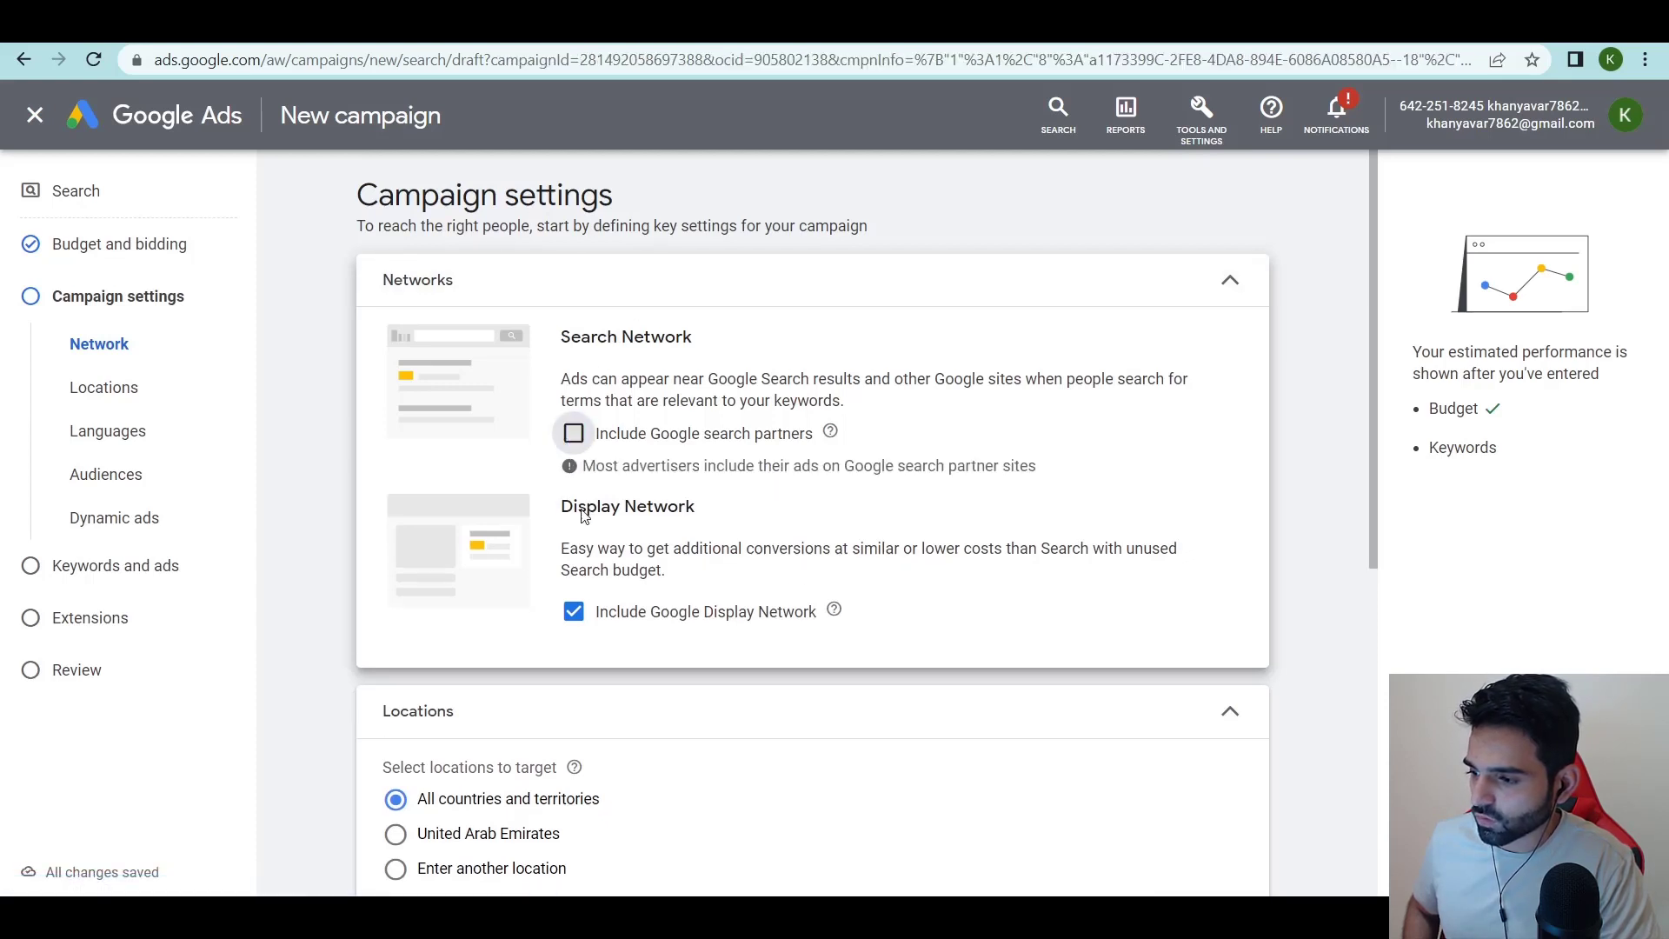
click(574, 612)
scroll(575, 622, down, 2)
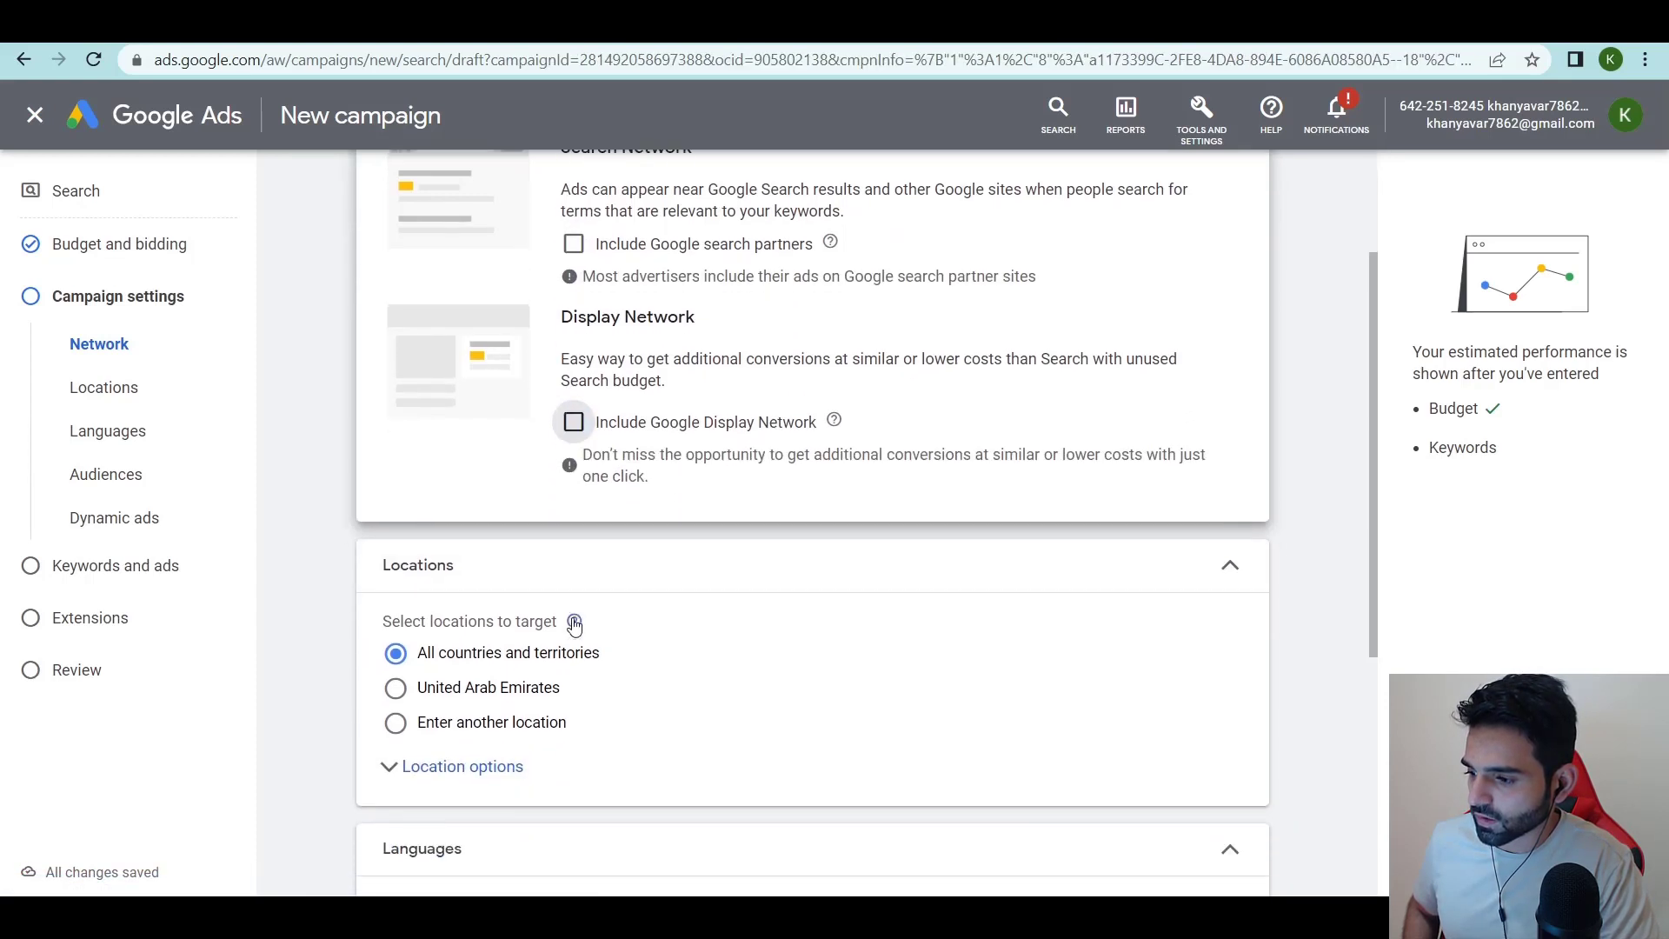
Switch to specific location targeting and add the United States and United Kingdom.
click(437, 782)
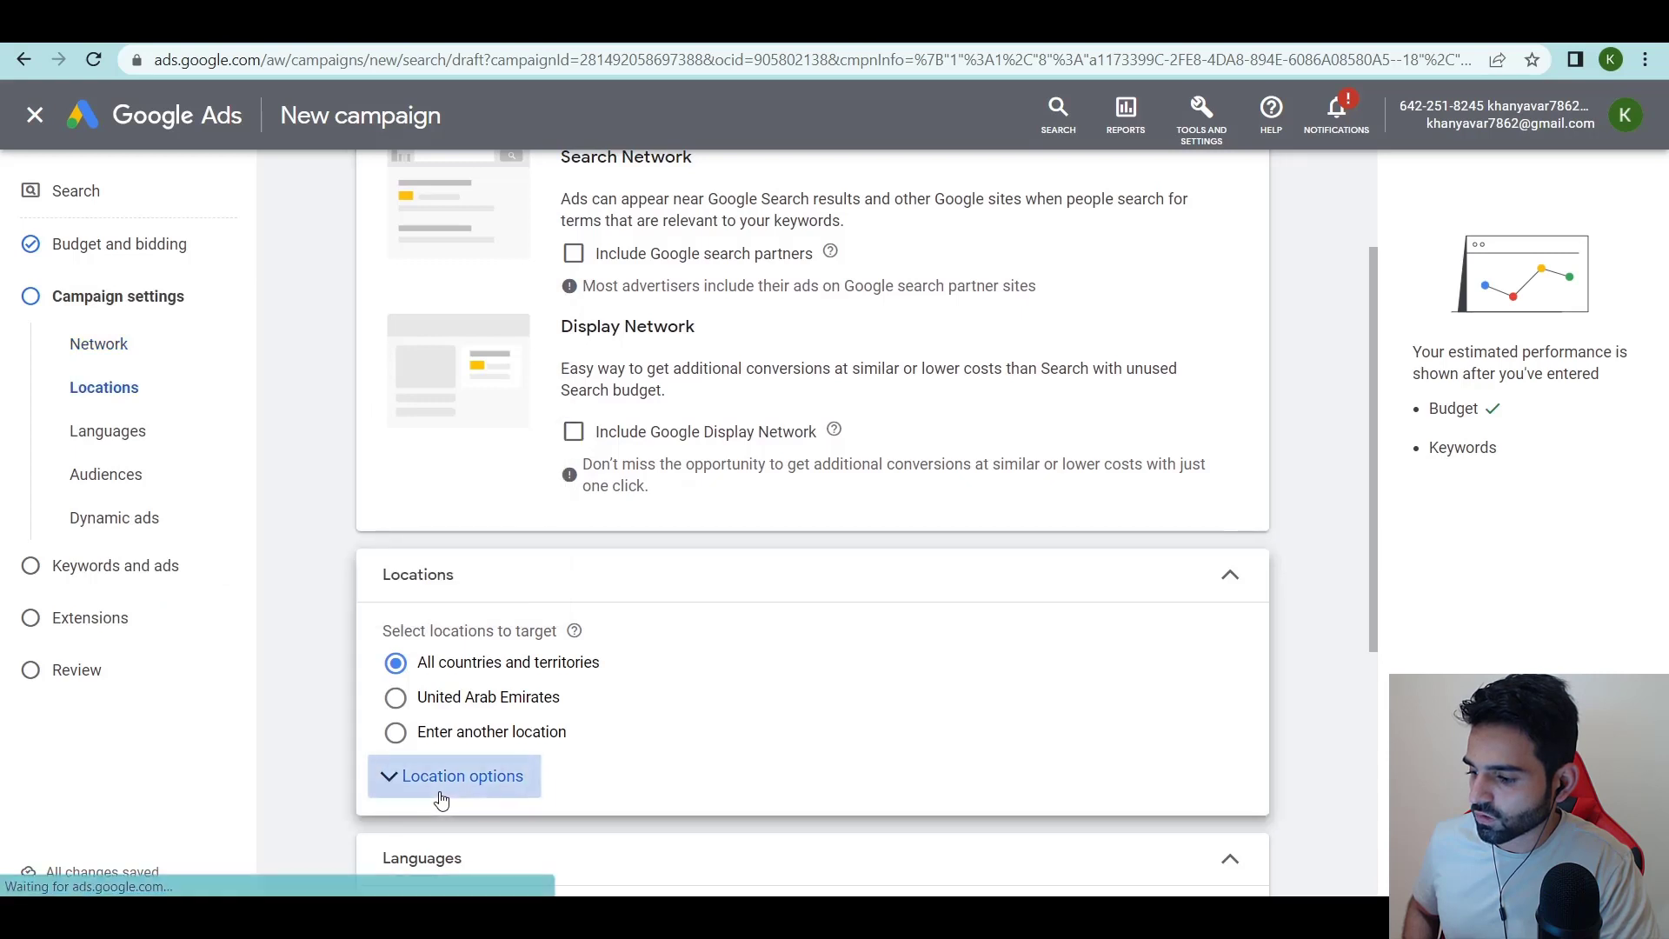
scroll(561, 789, down, 2)
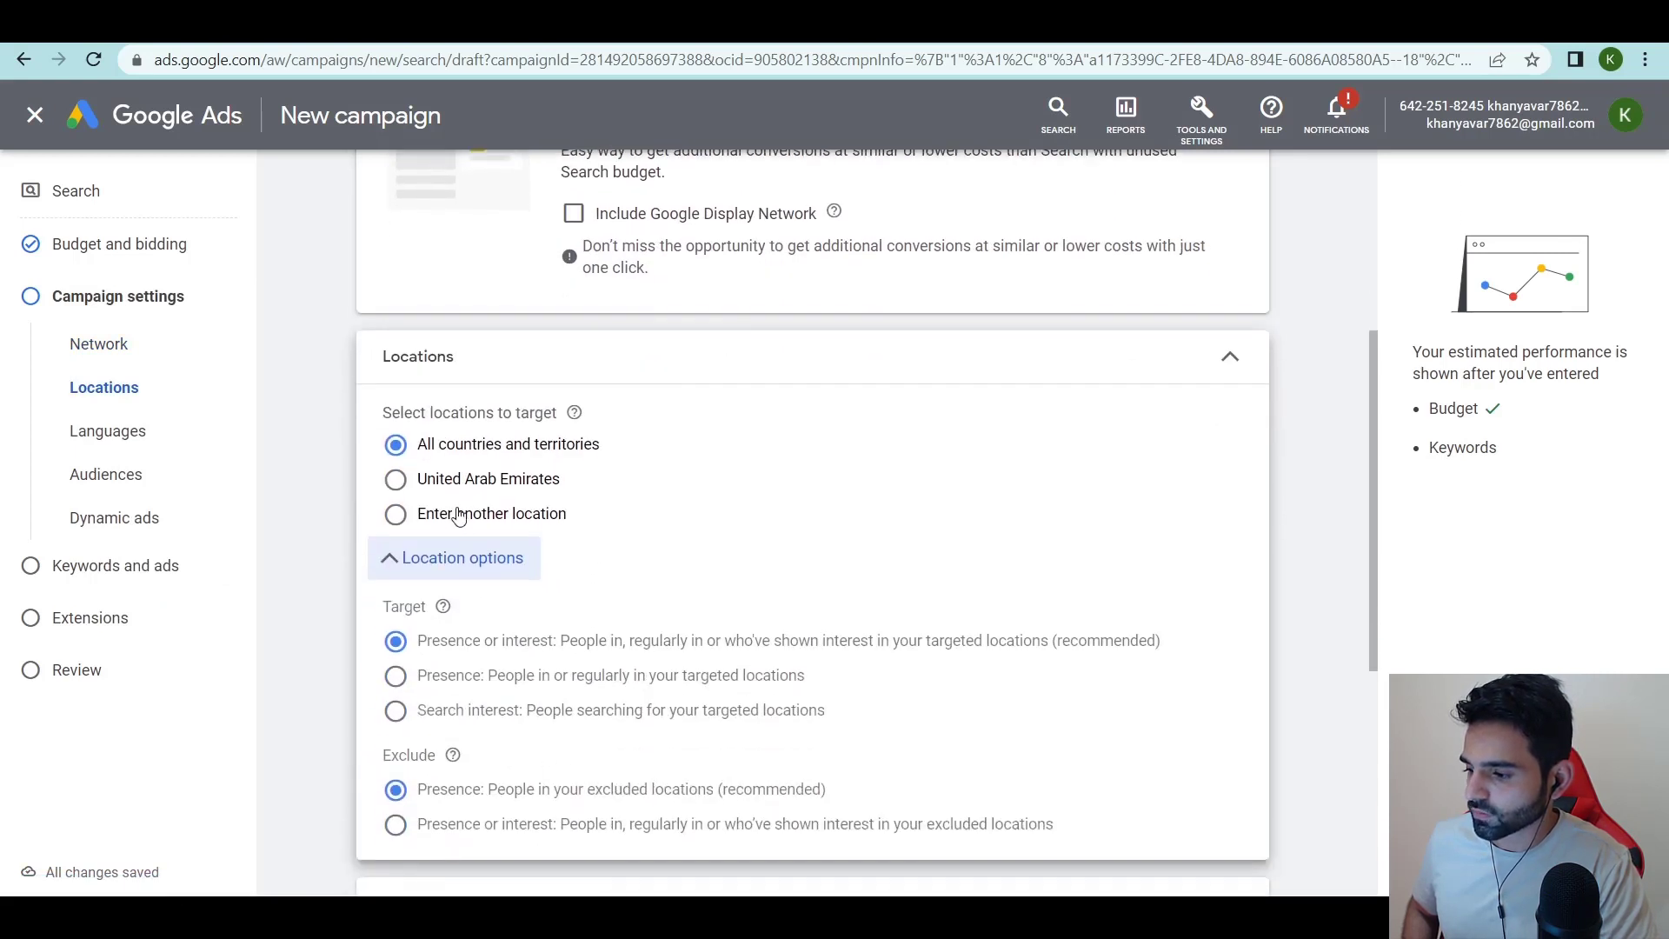
click(477, 513)
click(500, 565)
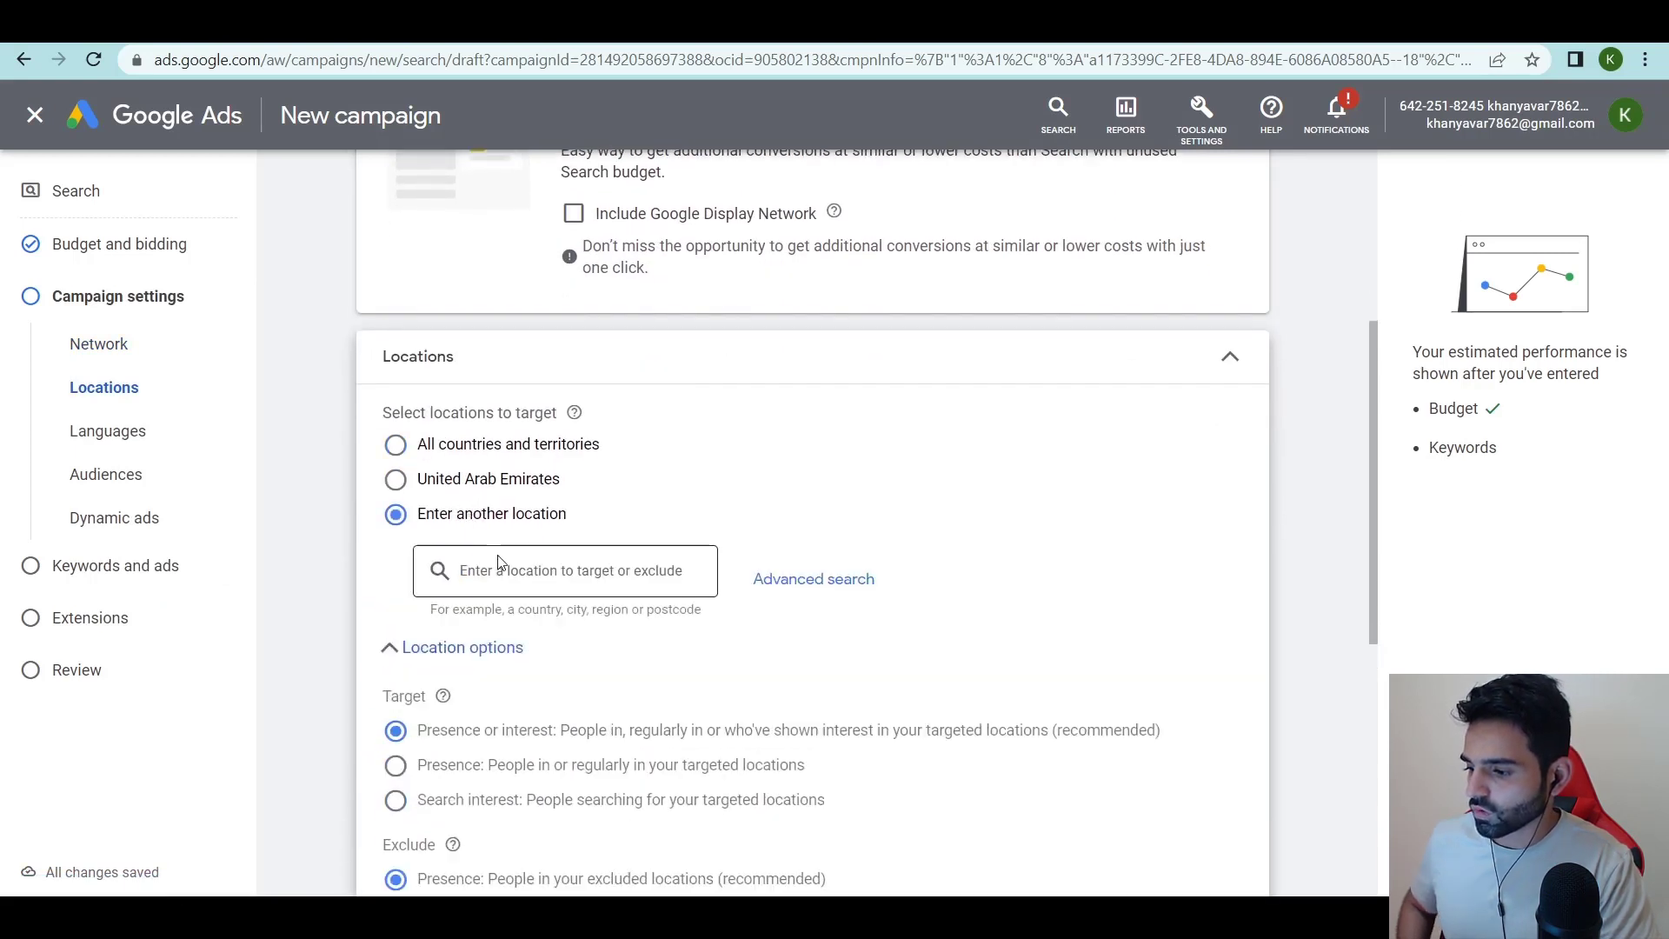
text(uni)
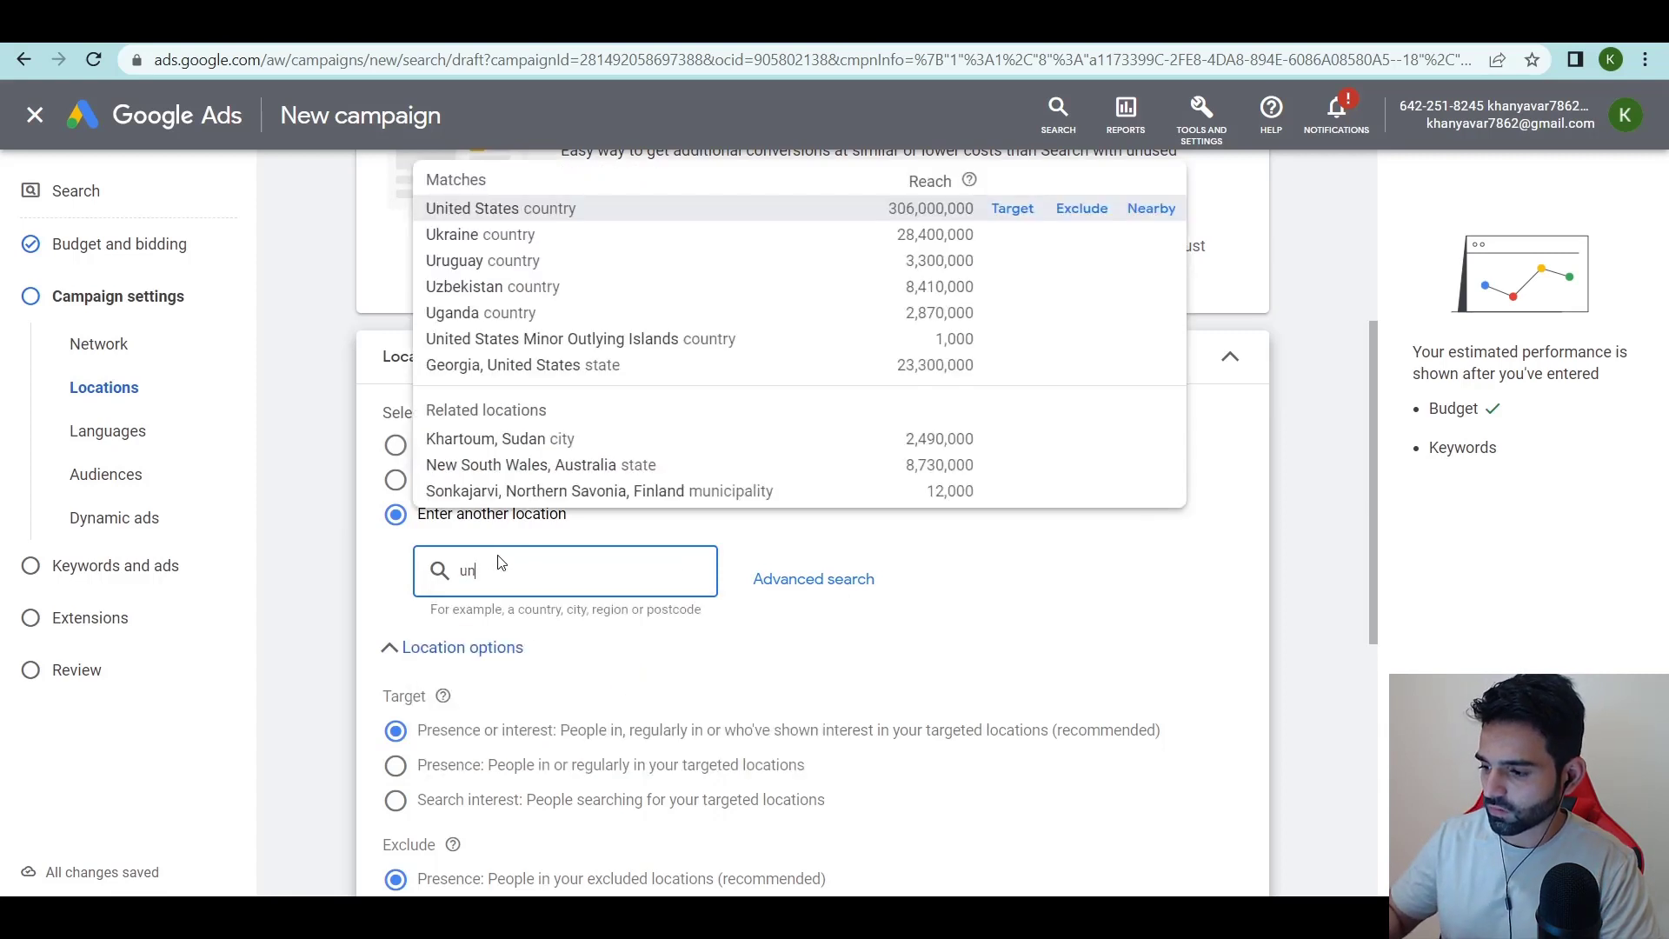
click(1013, 208)
click(632, 666)
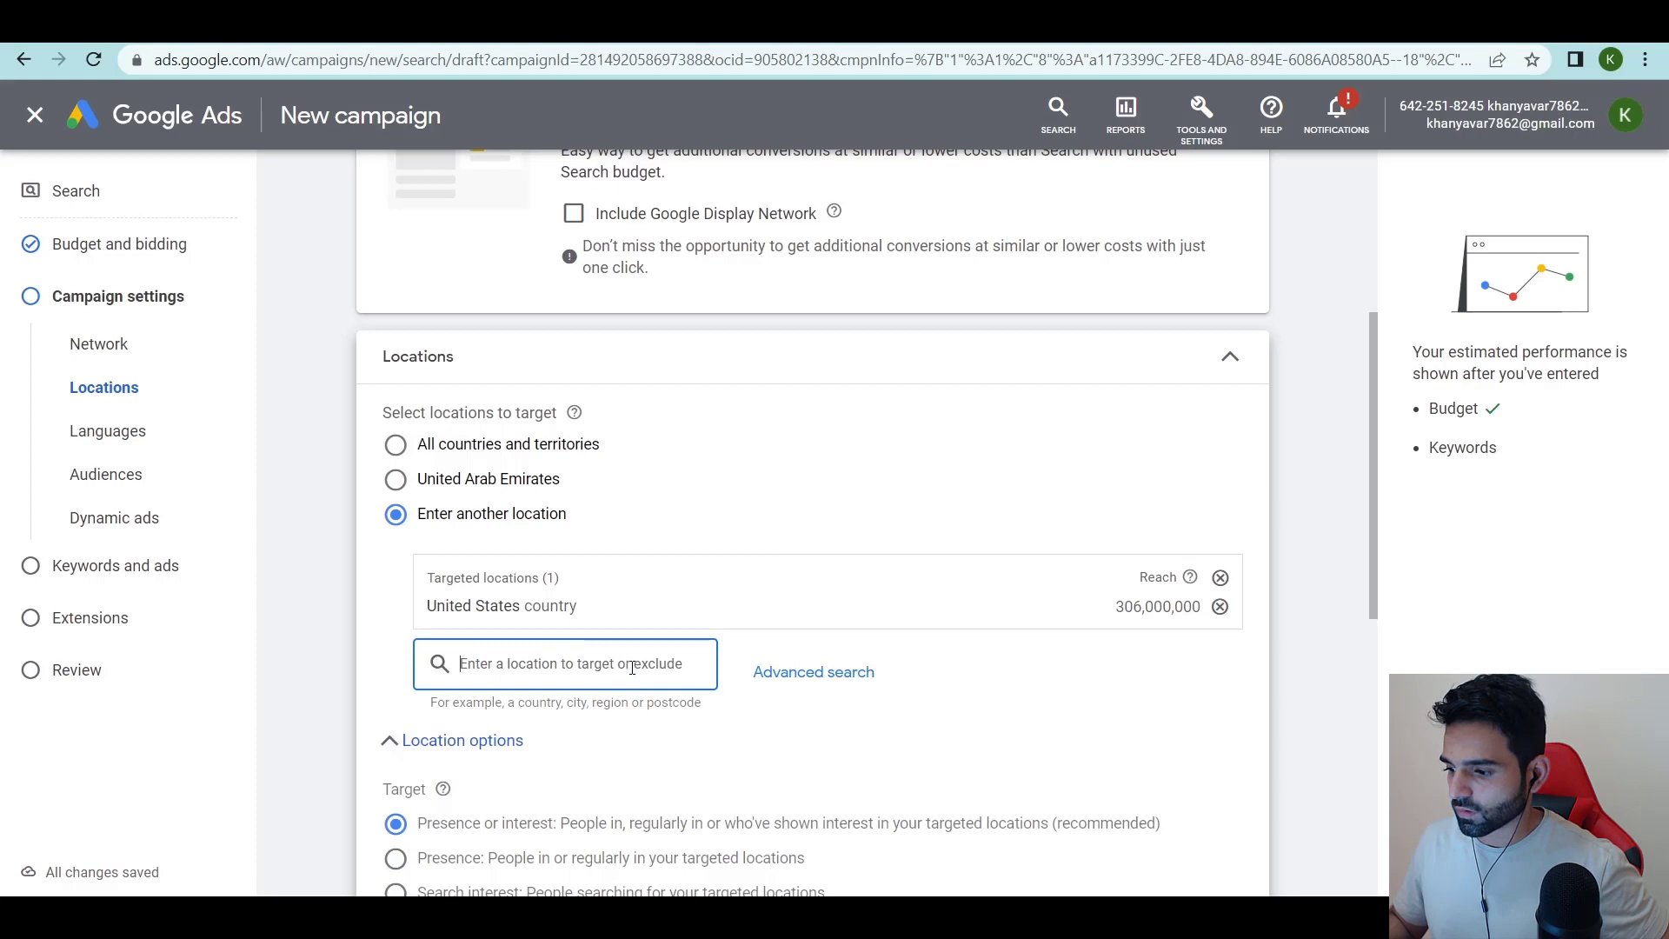
text(un)
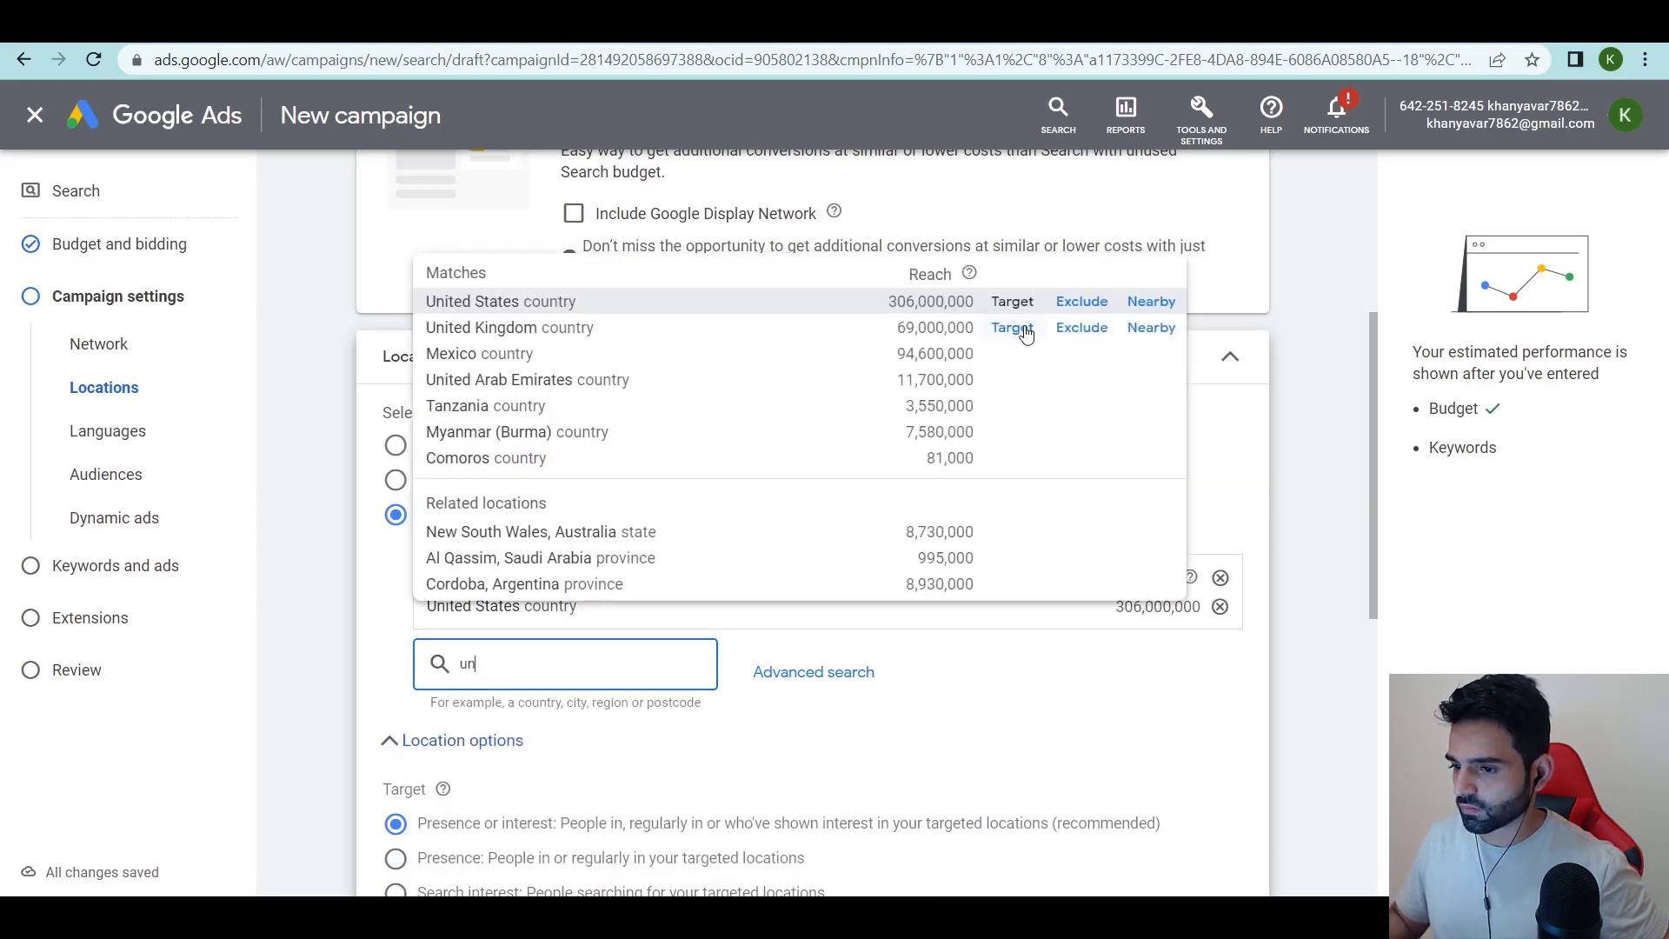
click(1015, 335)
Add Canada, Australia and New Zealand to the targeted locations.
click(600, 700)
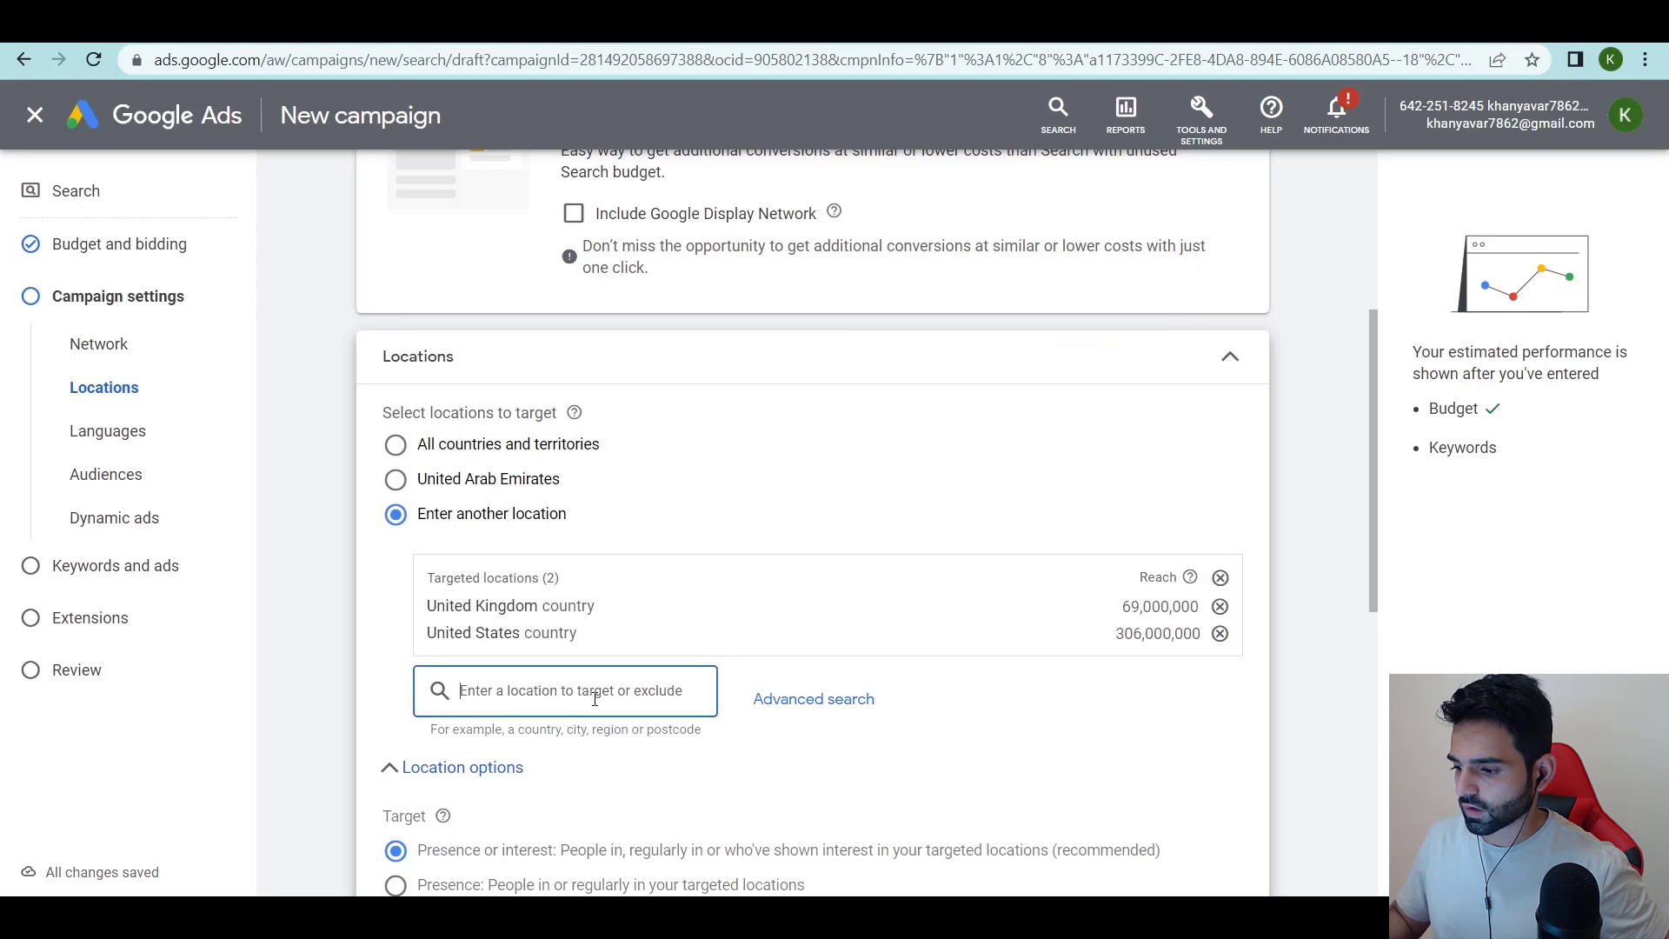
text(cana)
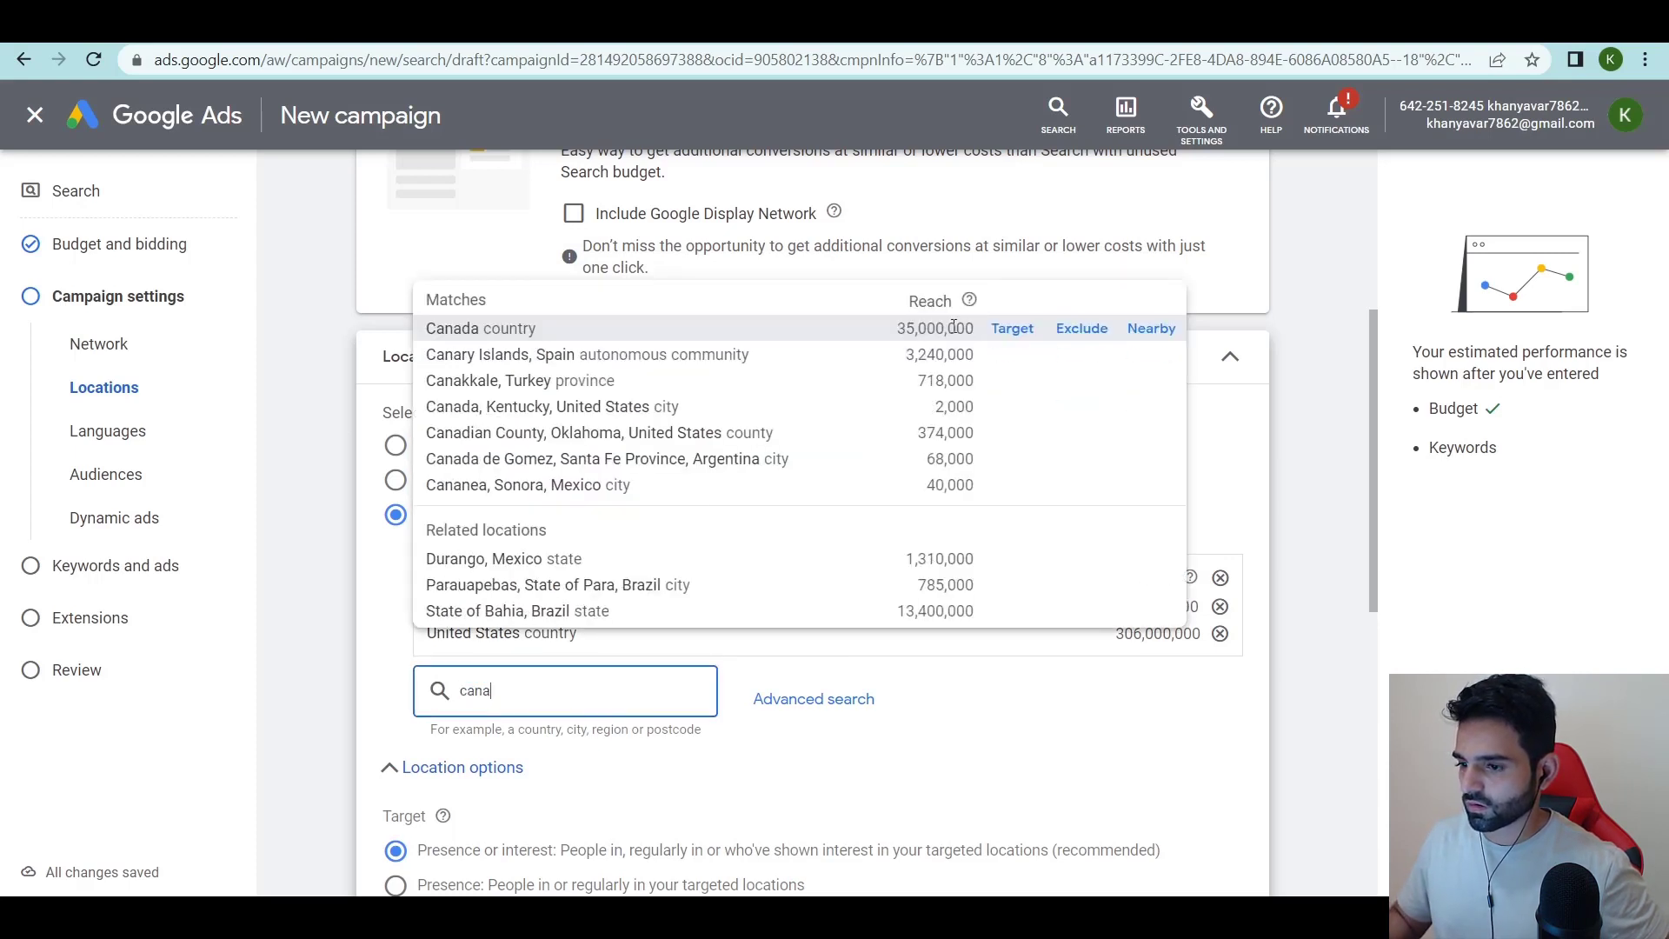
click(1014, 329)
click(555, 733)
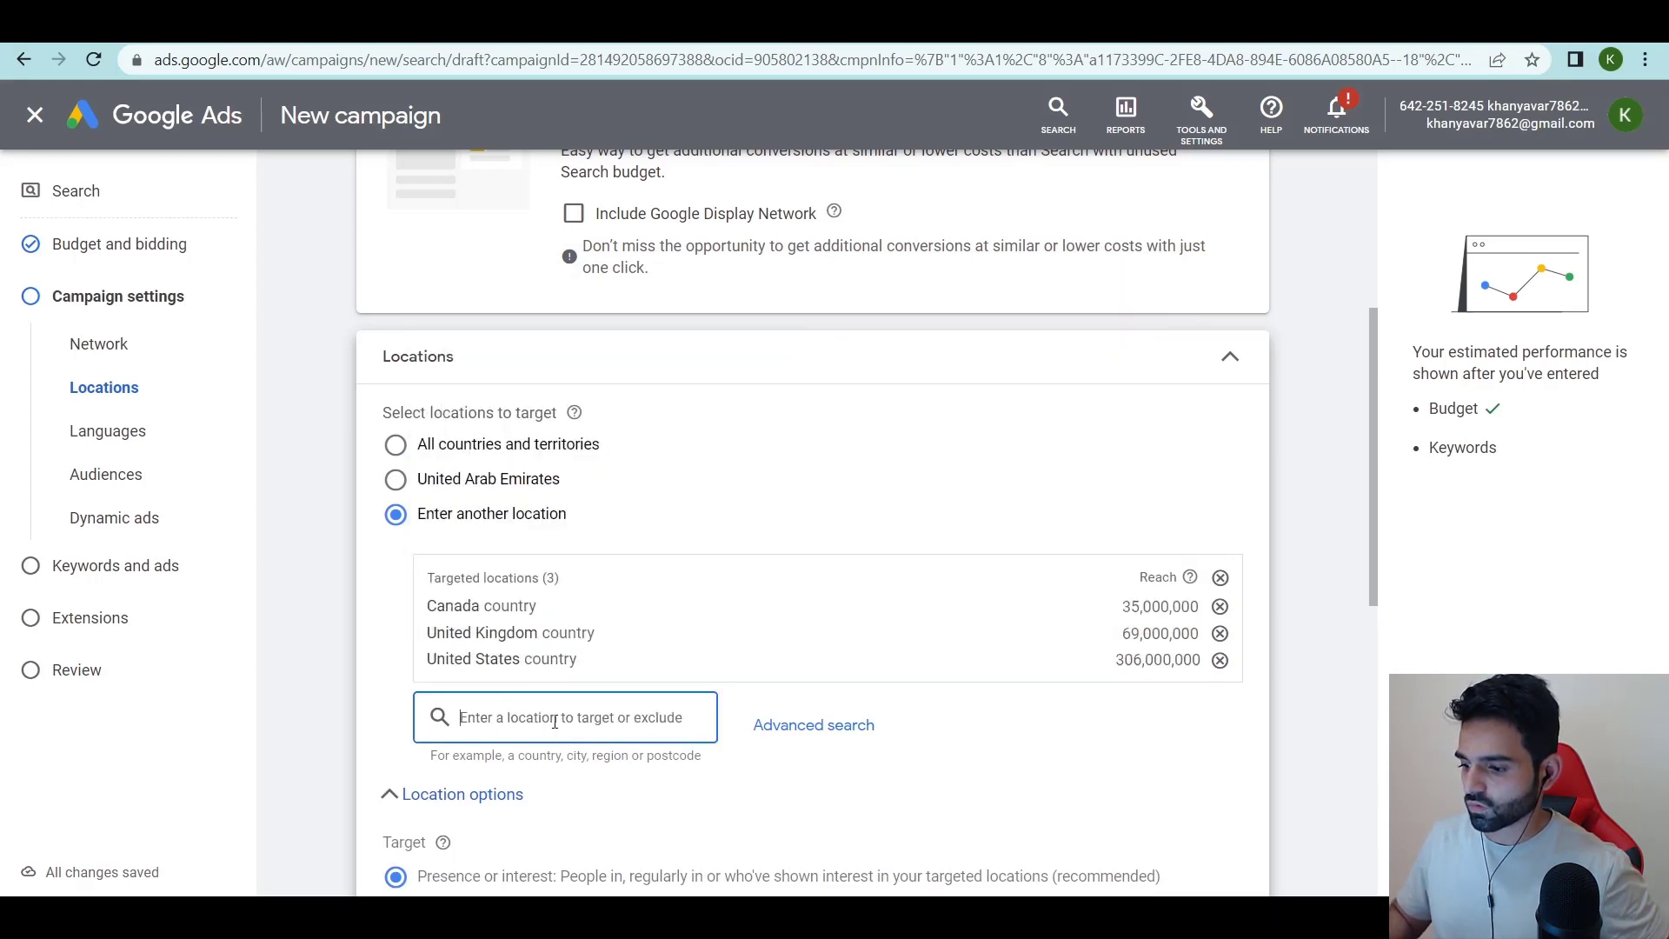
text(aus)
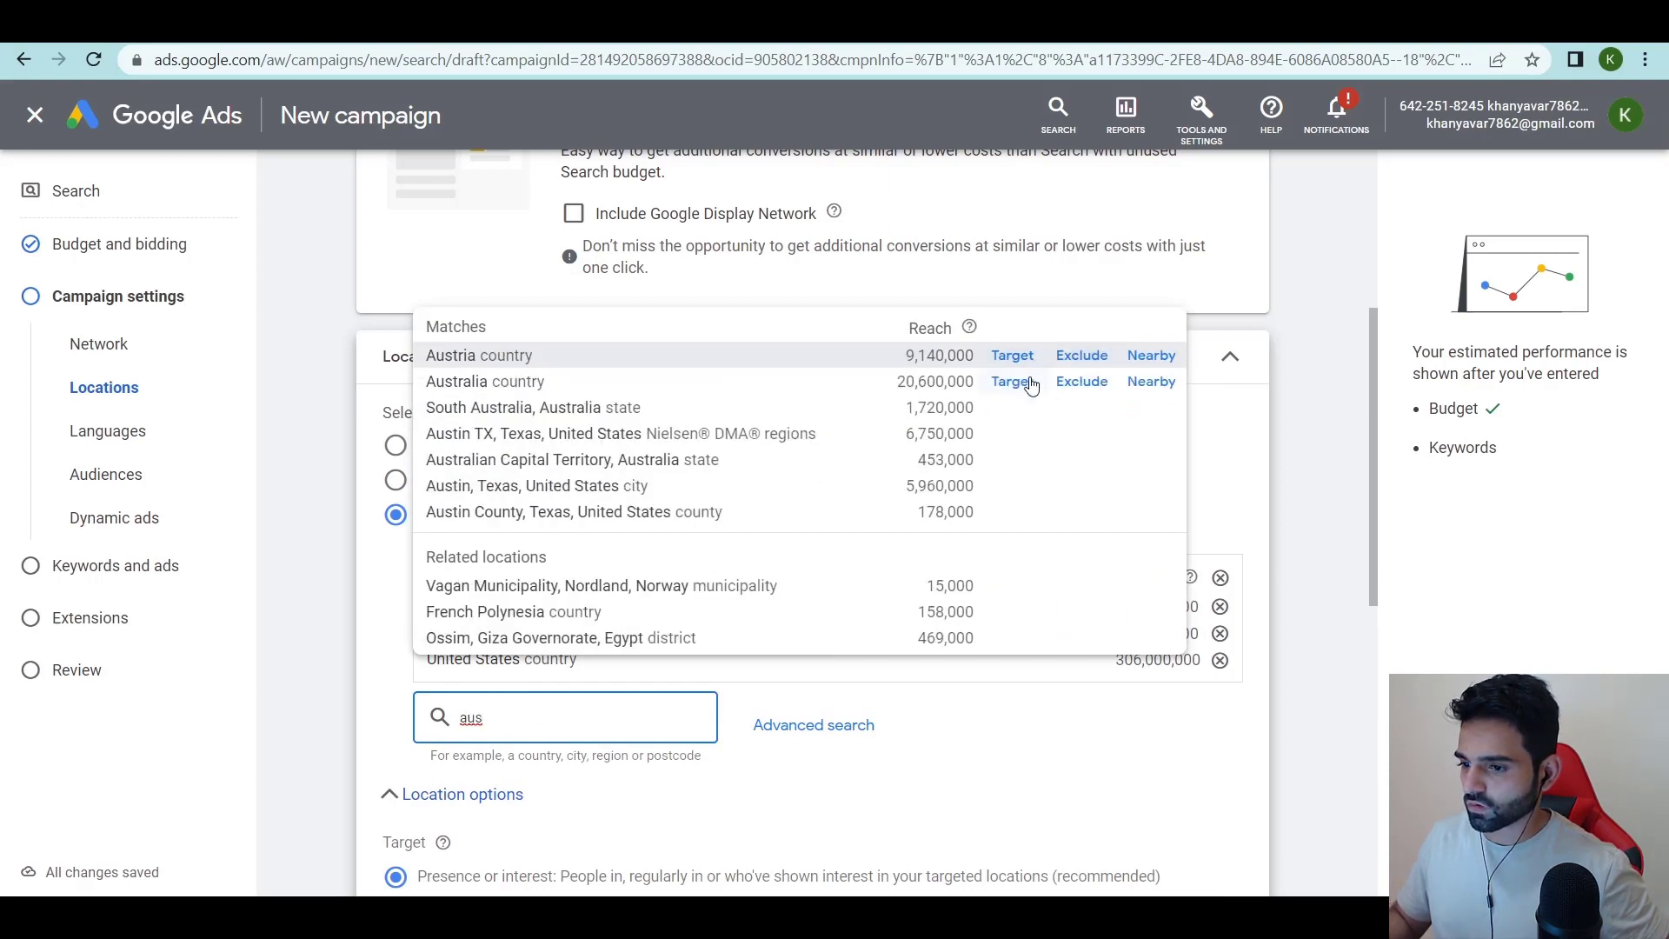
click(1014, 381)
click(538, 751)
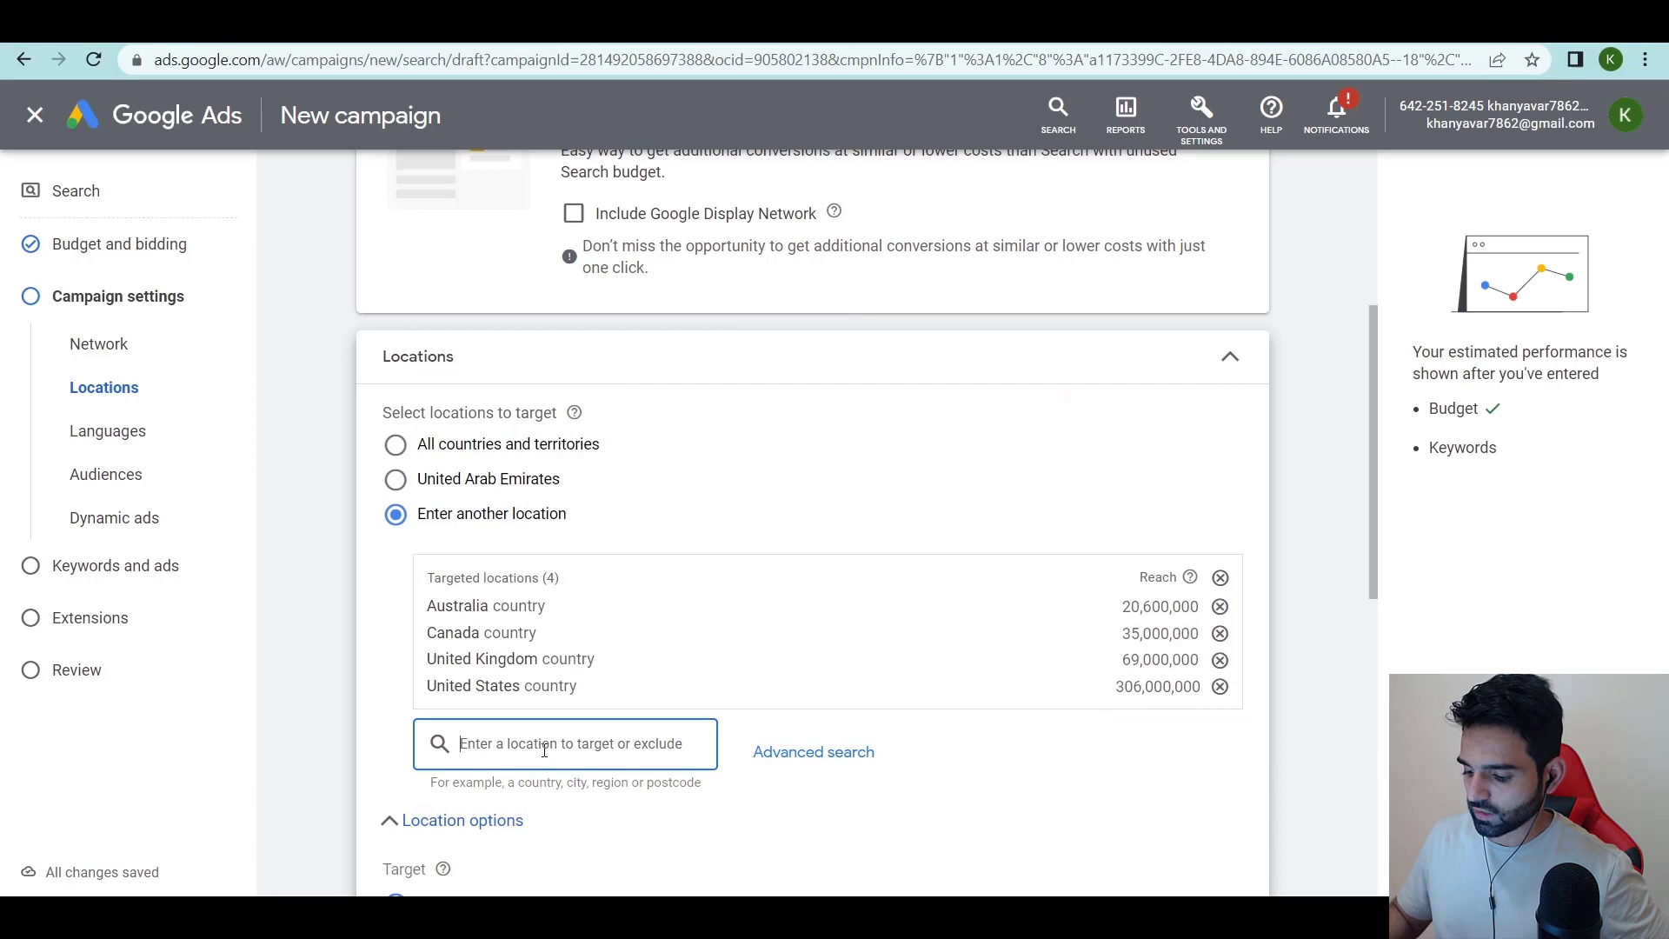
text(new)
key(Return)
scroll(412, 523, down, 5)
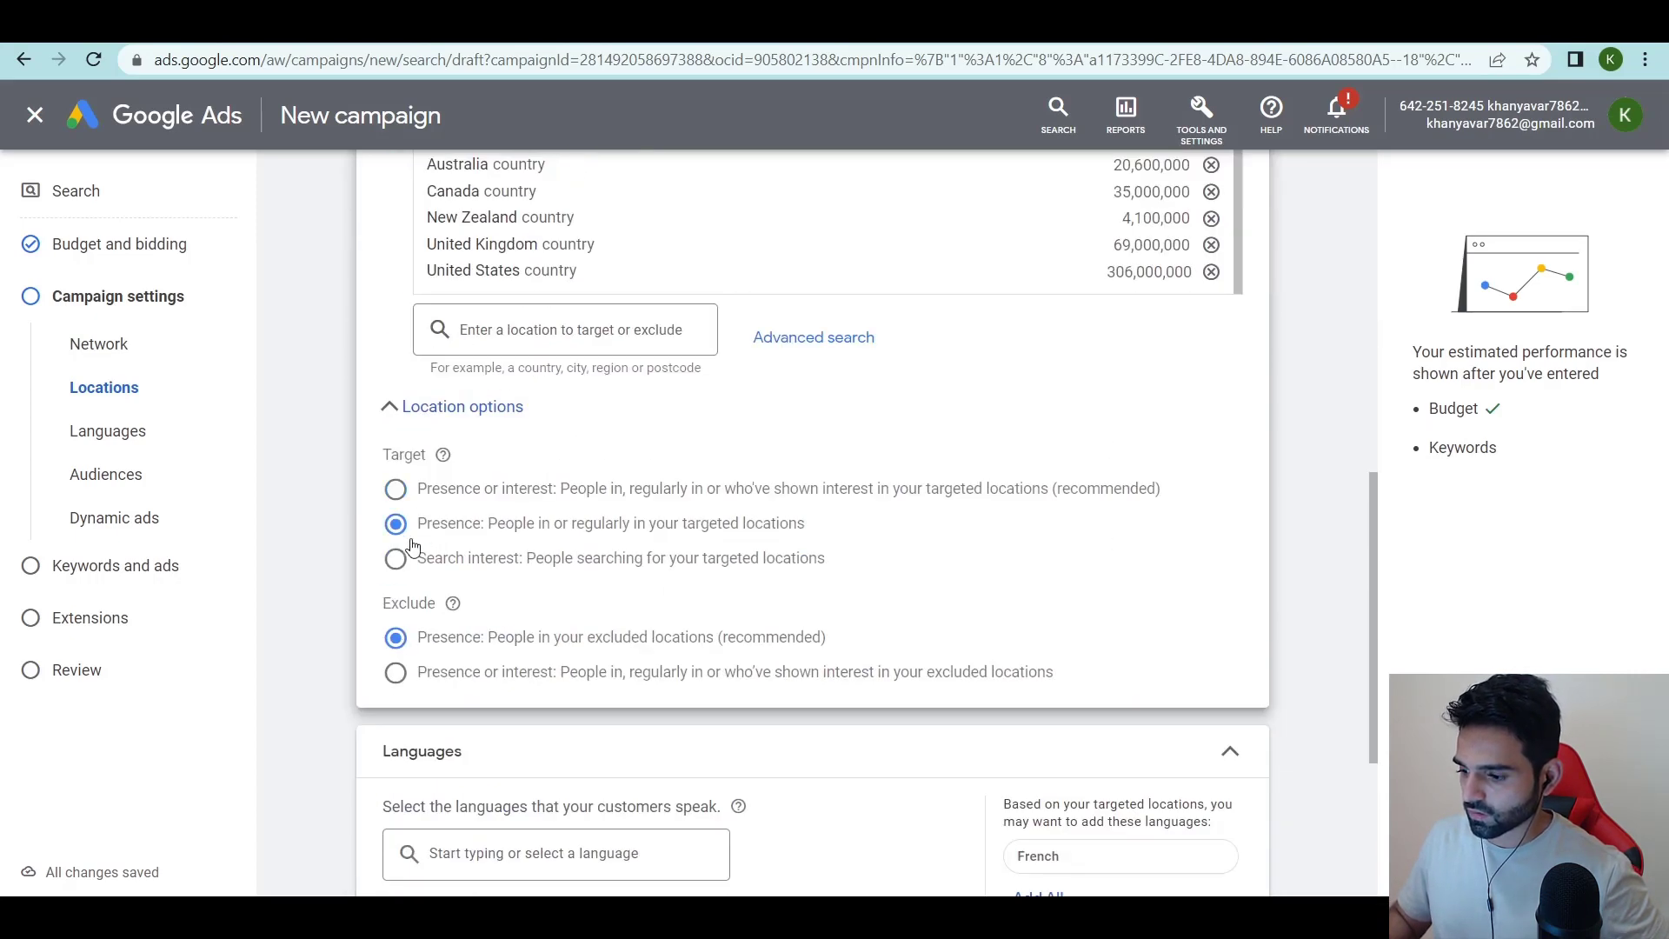
Keep English as the campaign language, clearing the language search text.
scroll(488, 553, down, 4)
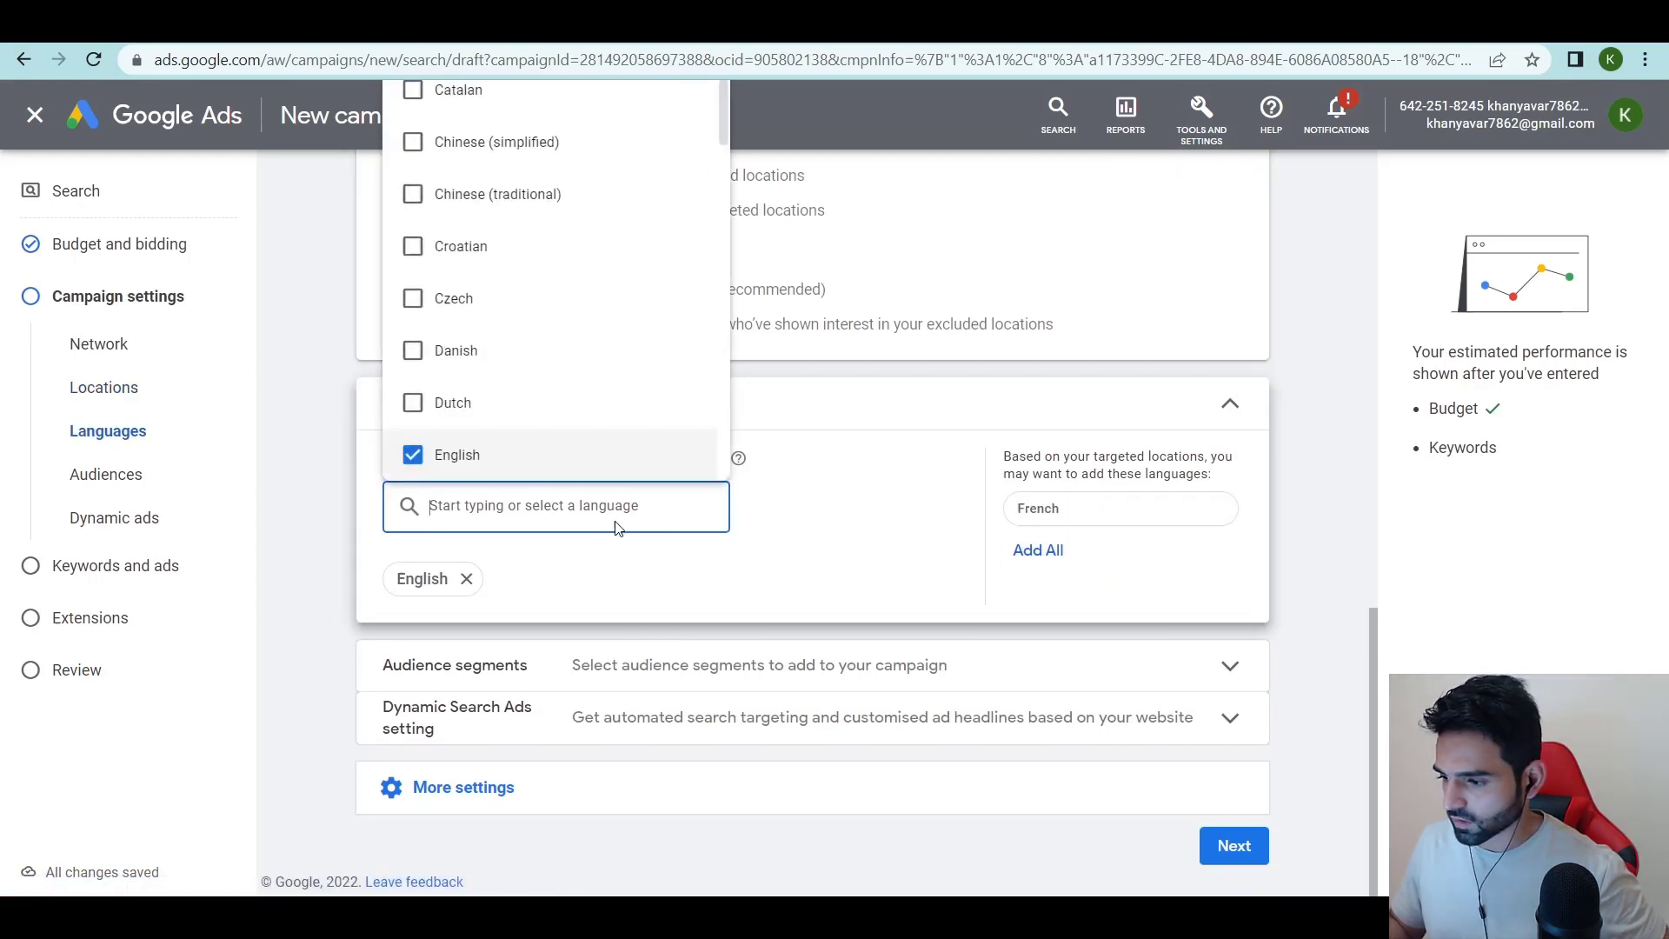
text(en)
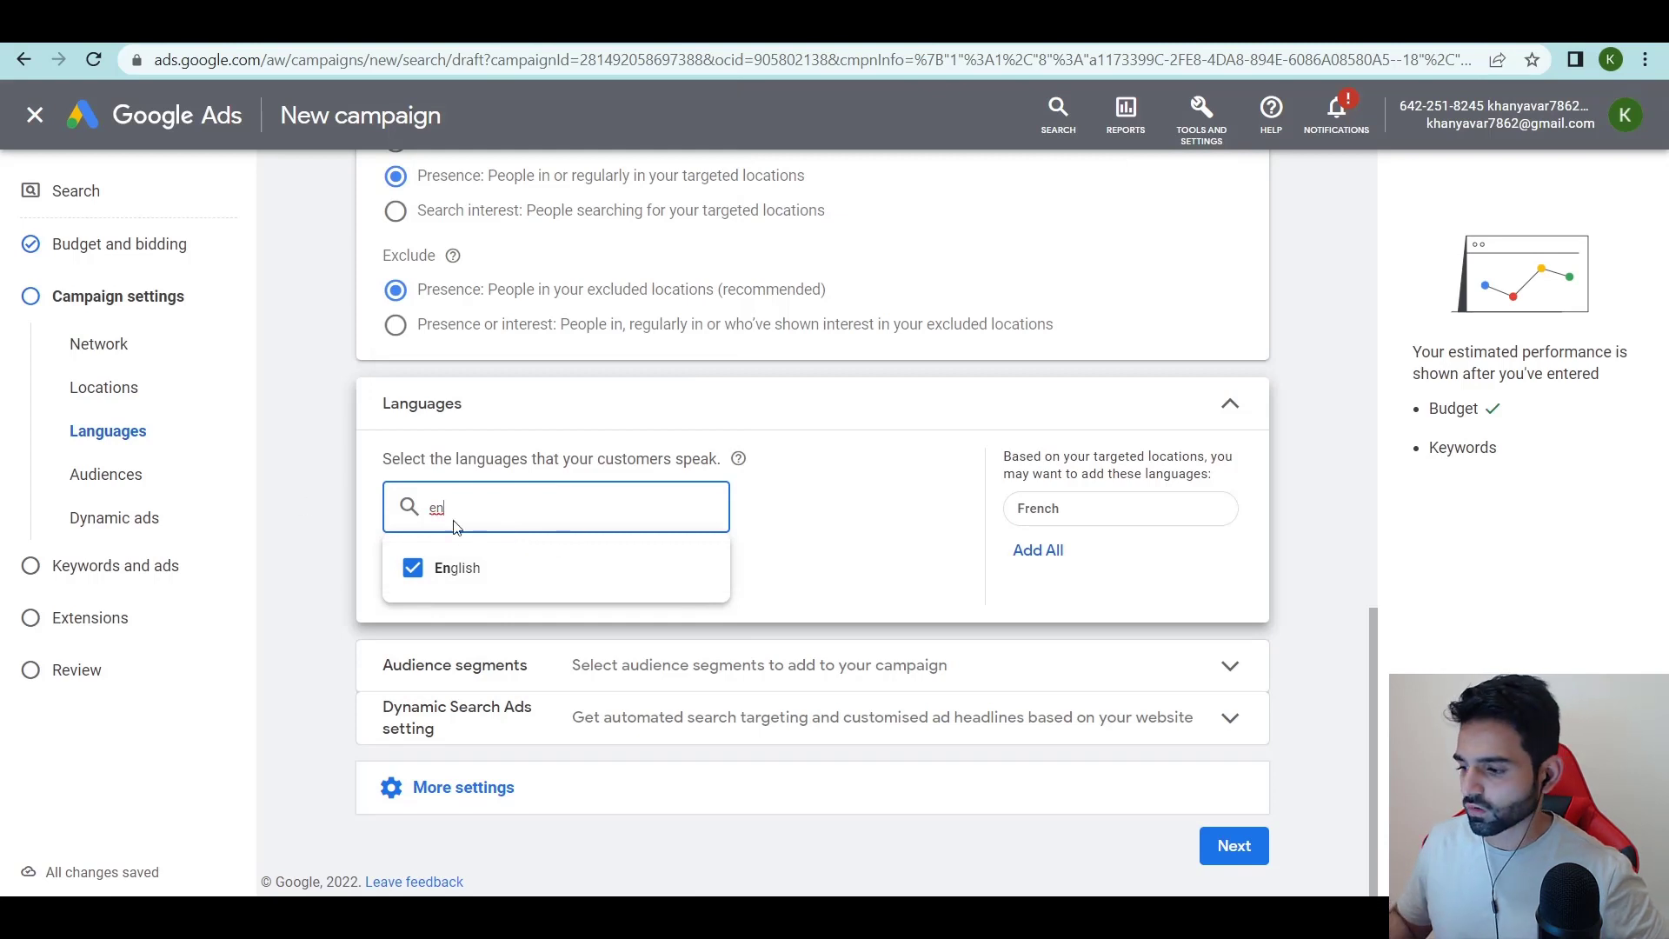
drag(455, 522, 362, 519)
key(BackSpace)
click(980, 559)
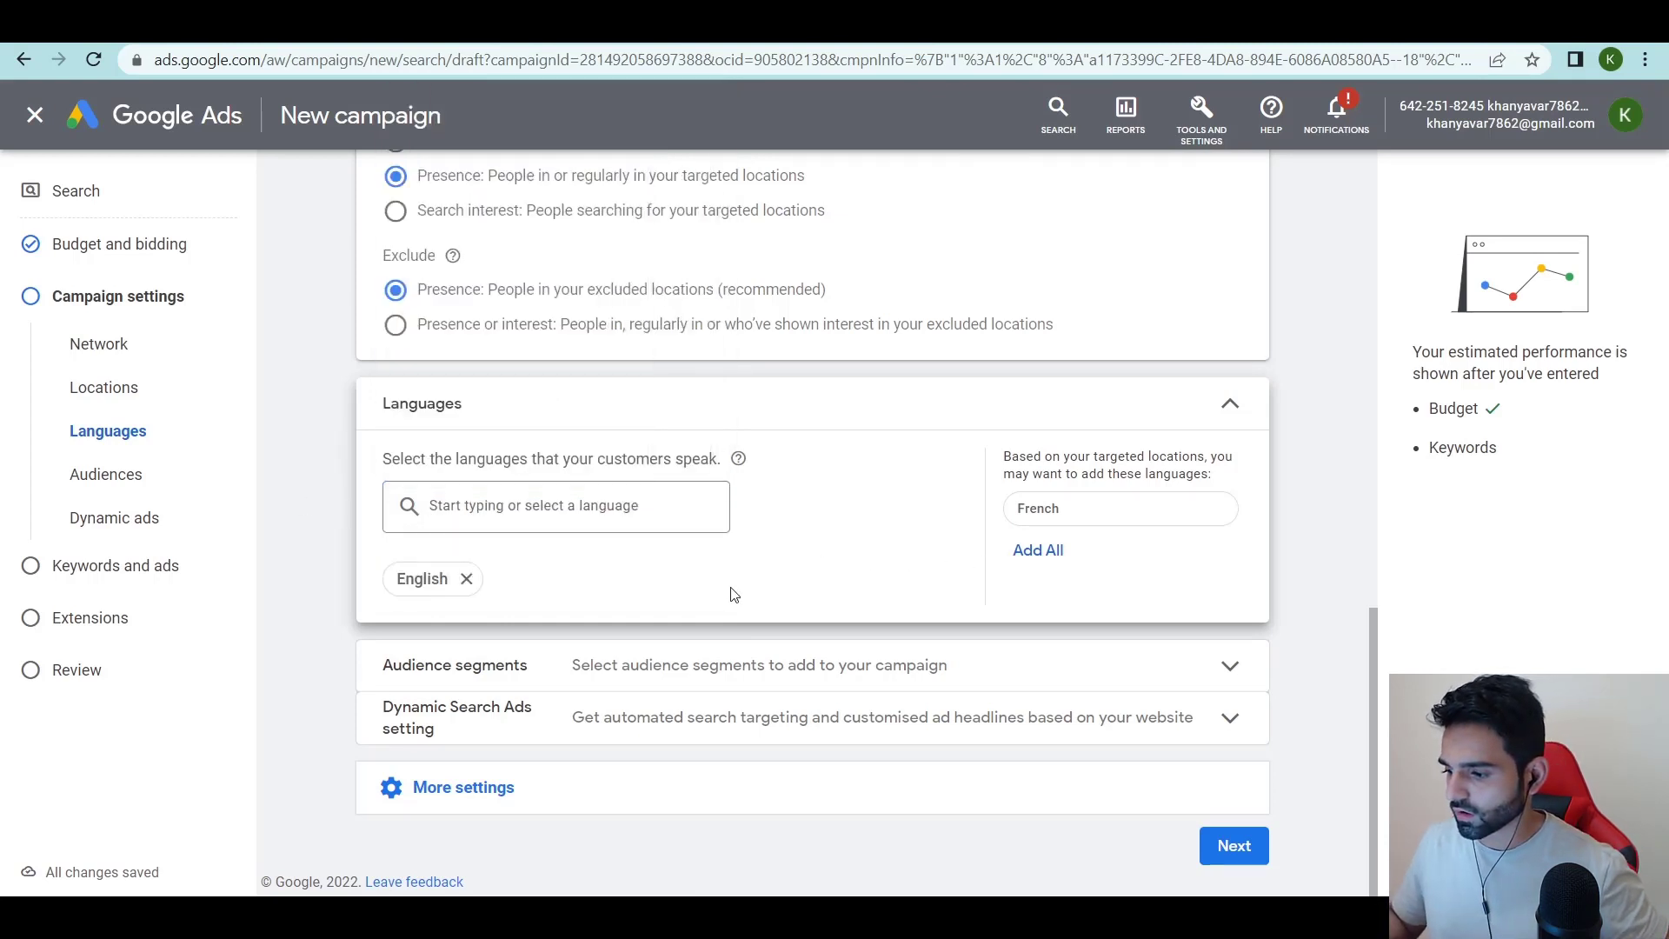
Review audience, Dynamic Search Ads and campaign URL options, then continue to Keywords and ads.
click(693, 674)
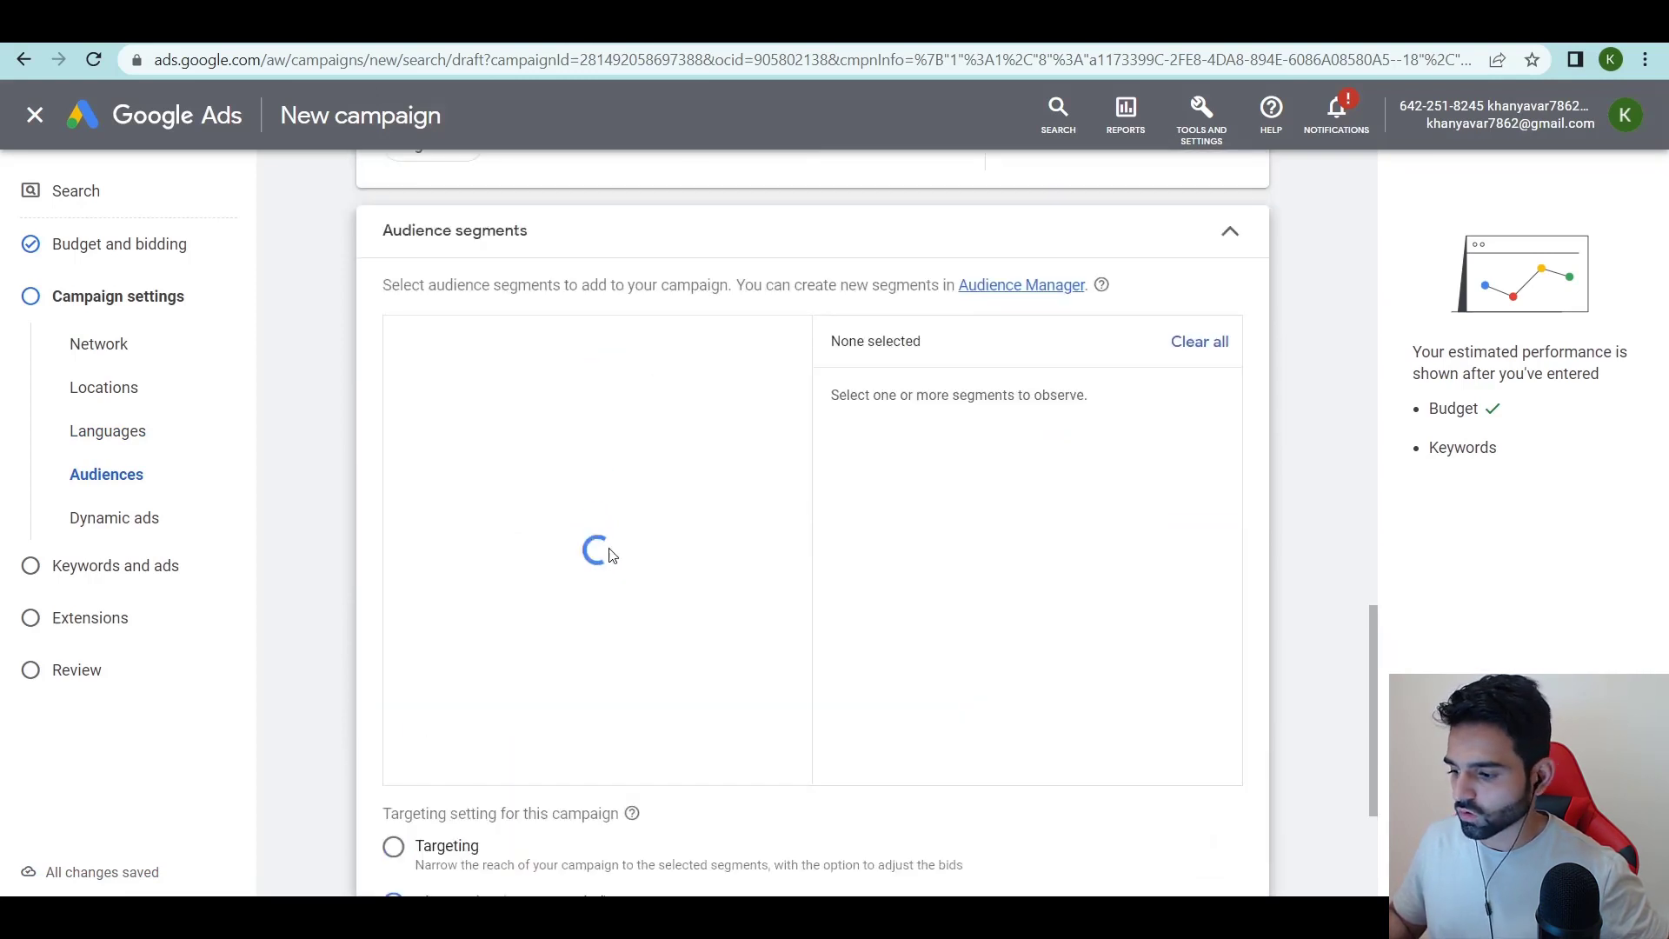
scroll(607, 556, down, 3)
click(613, 700)
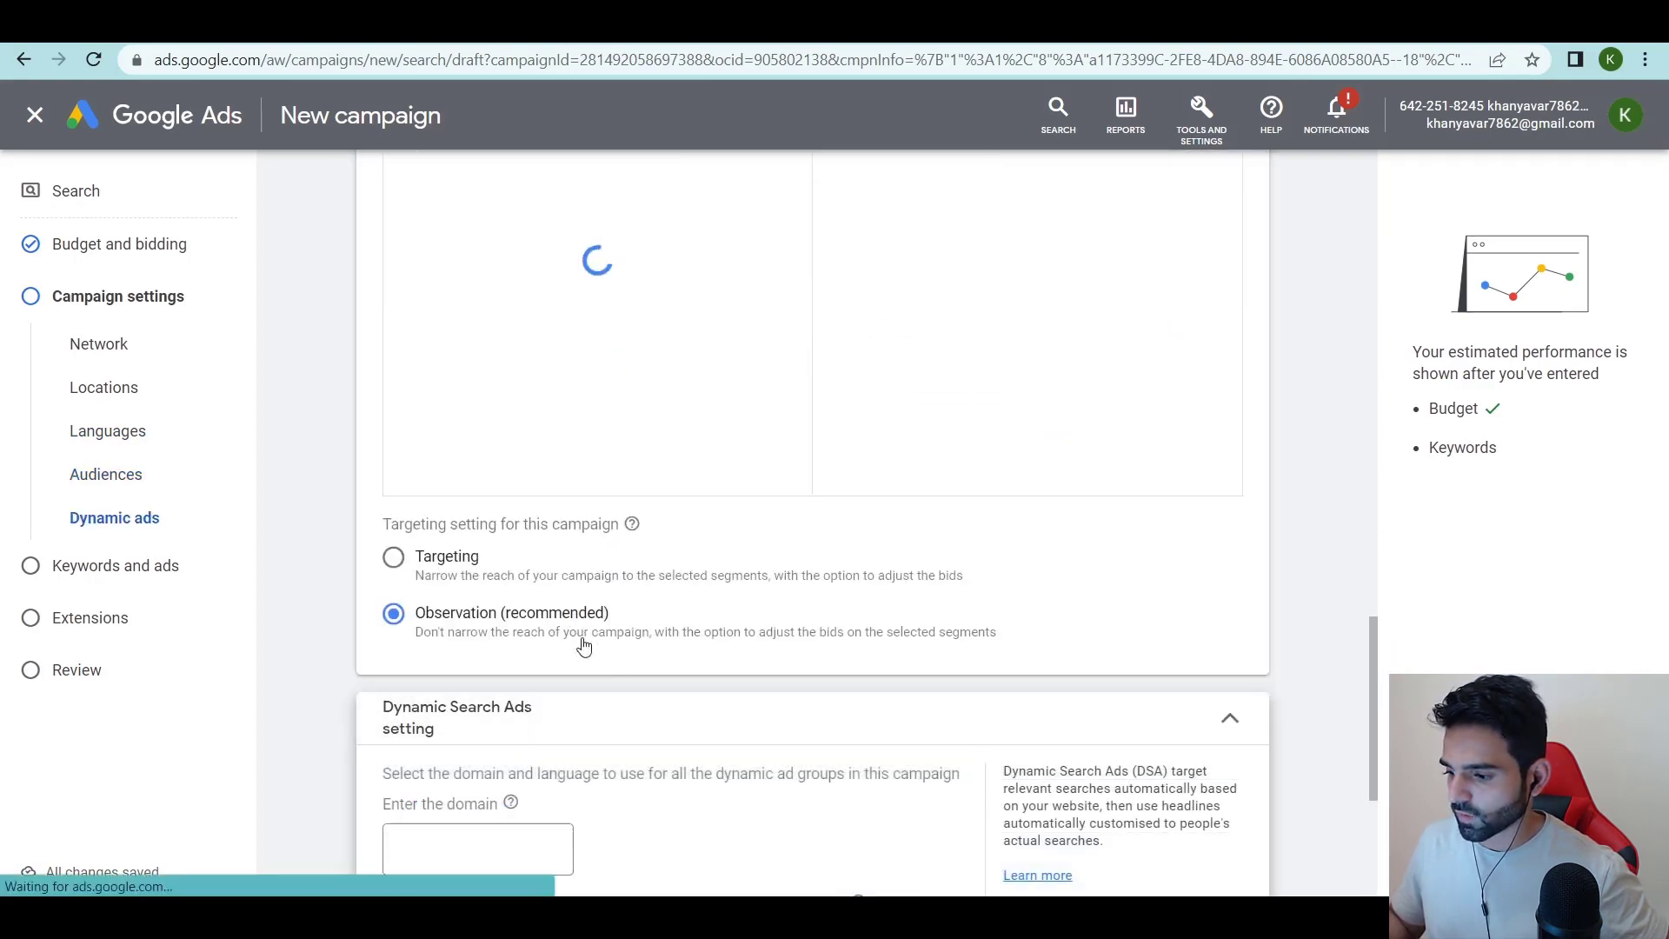
scroll(583, 637, up, 2)
scroll(557, 504, down, 5)
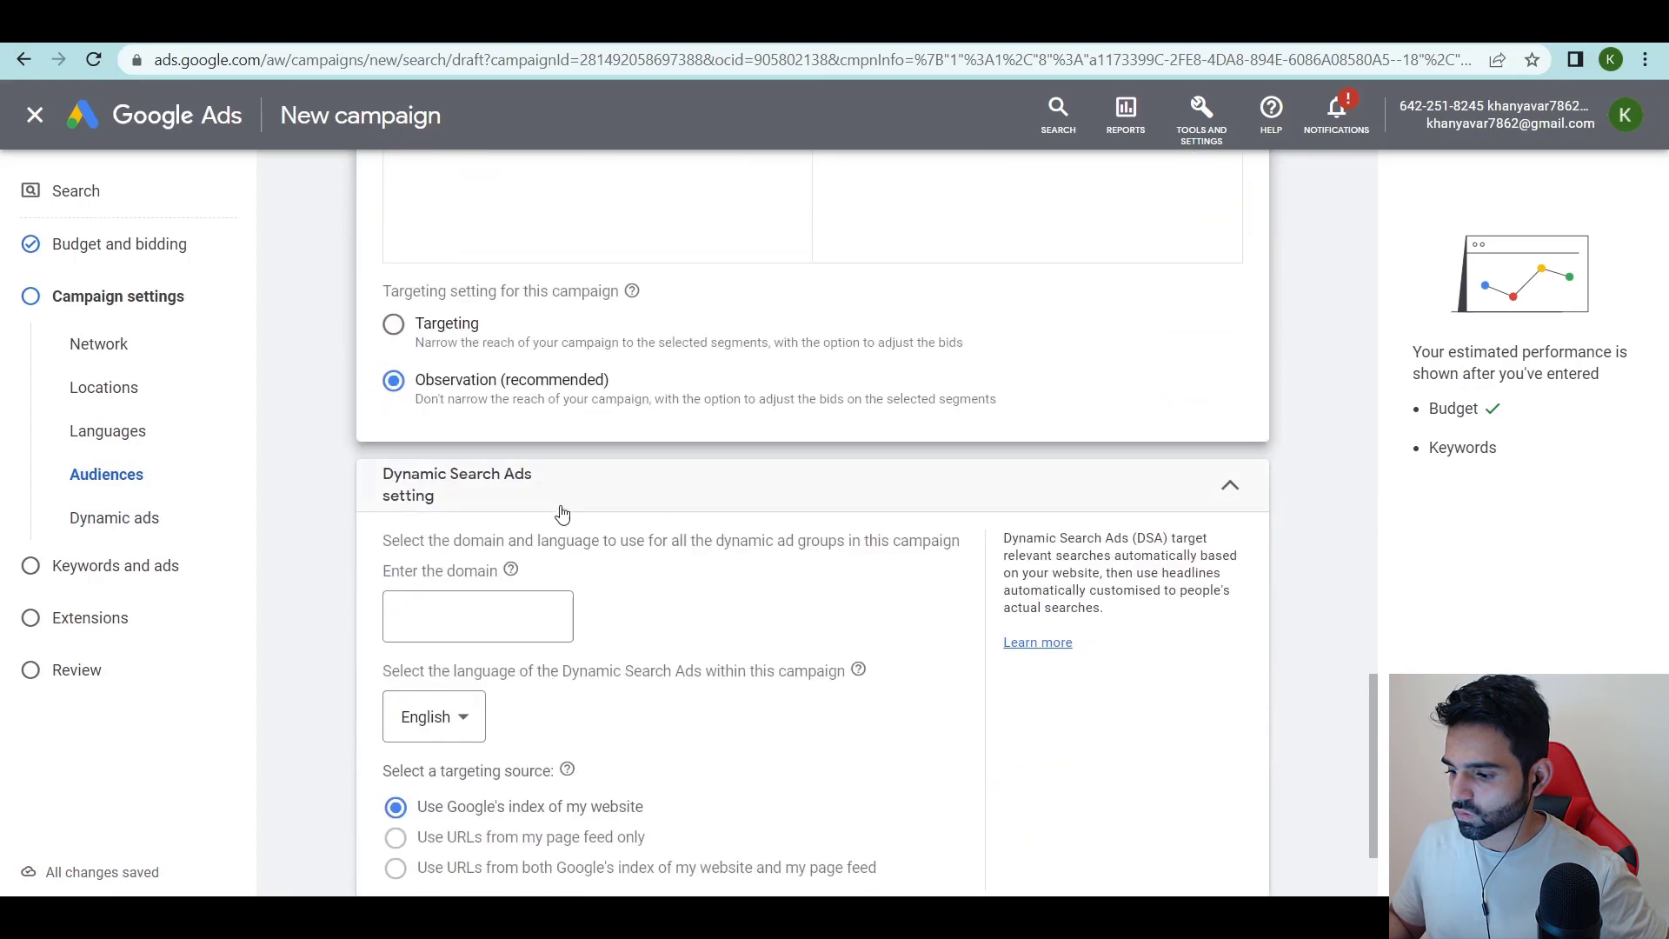
scroll(599, 539, down, 2)
click(552, 773)
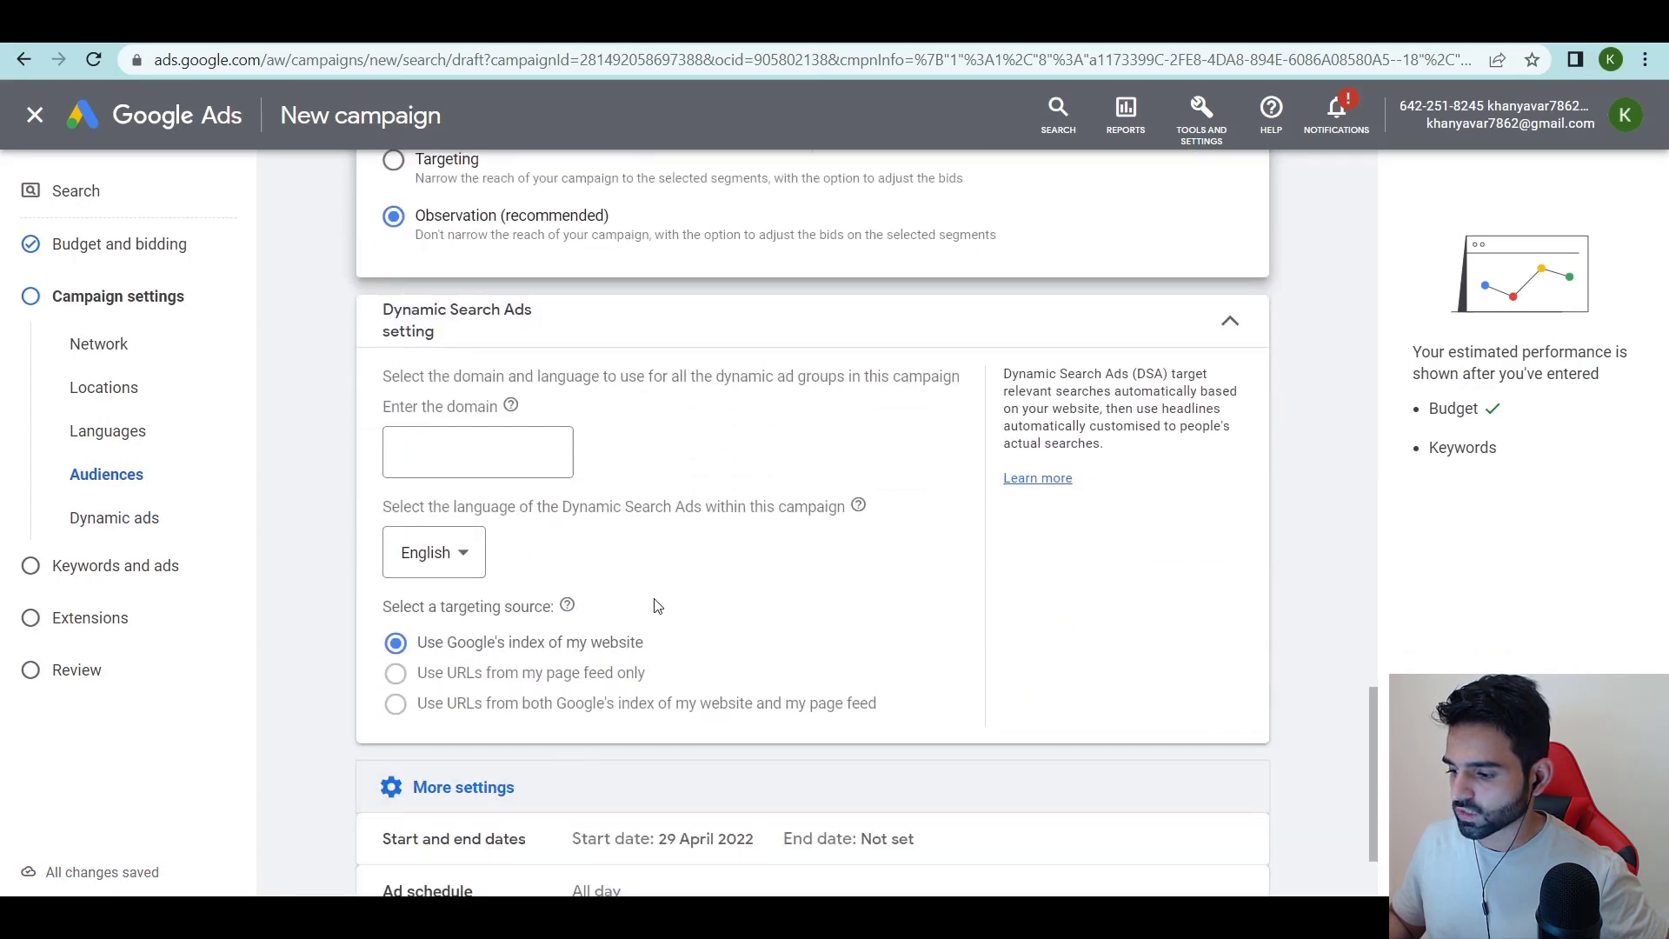
scroll(696, 608, down, 2)
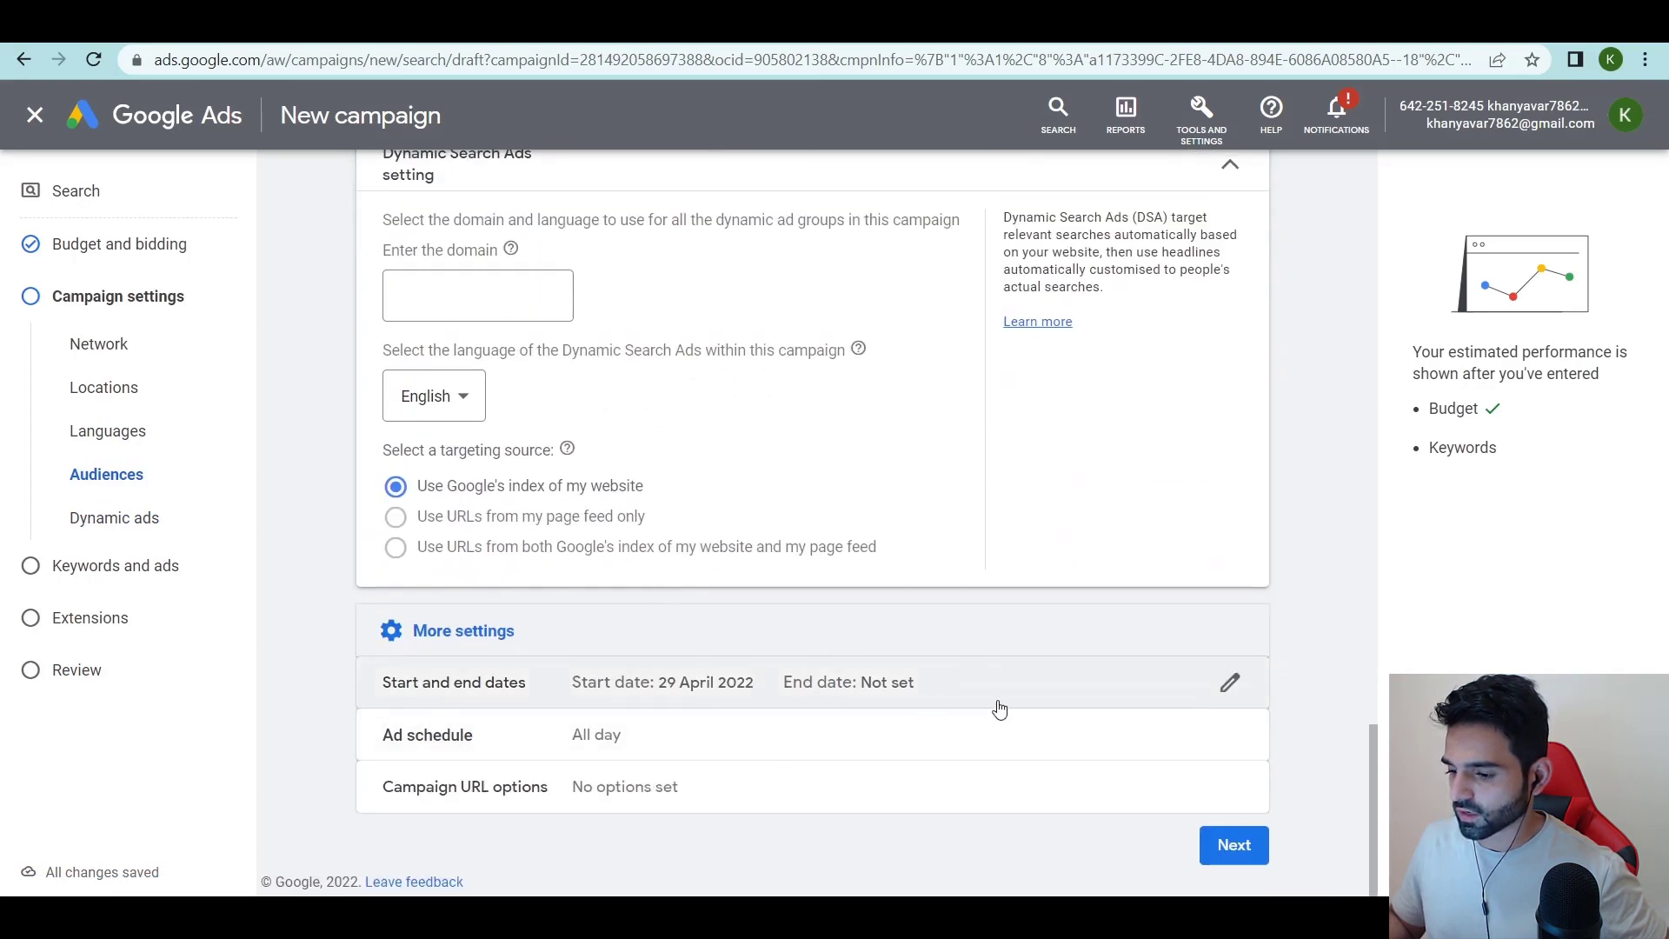
click(779, 785)
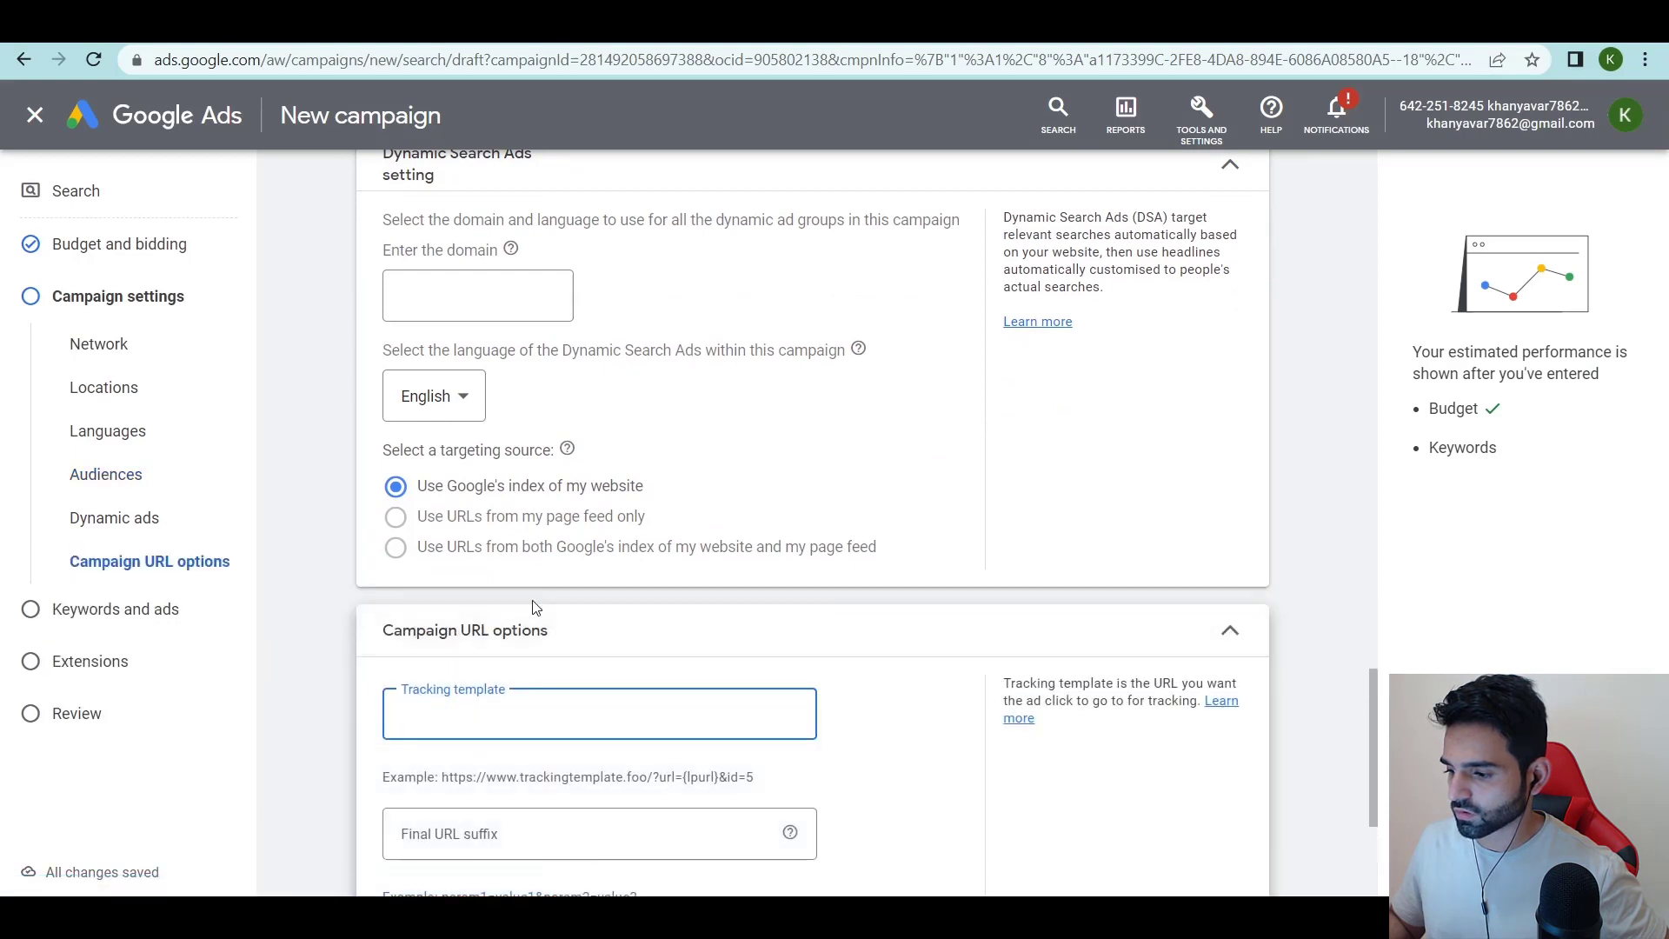
scroll(553, 588, down, 3)
click(518, 788)
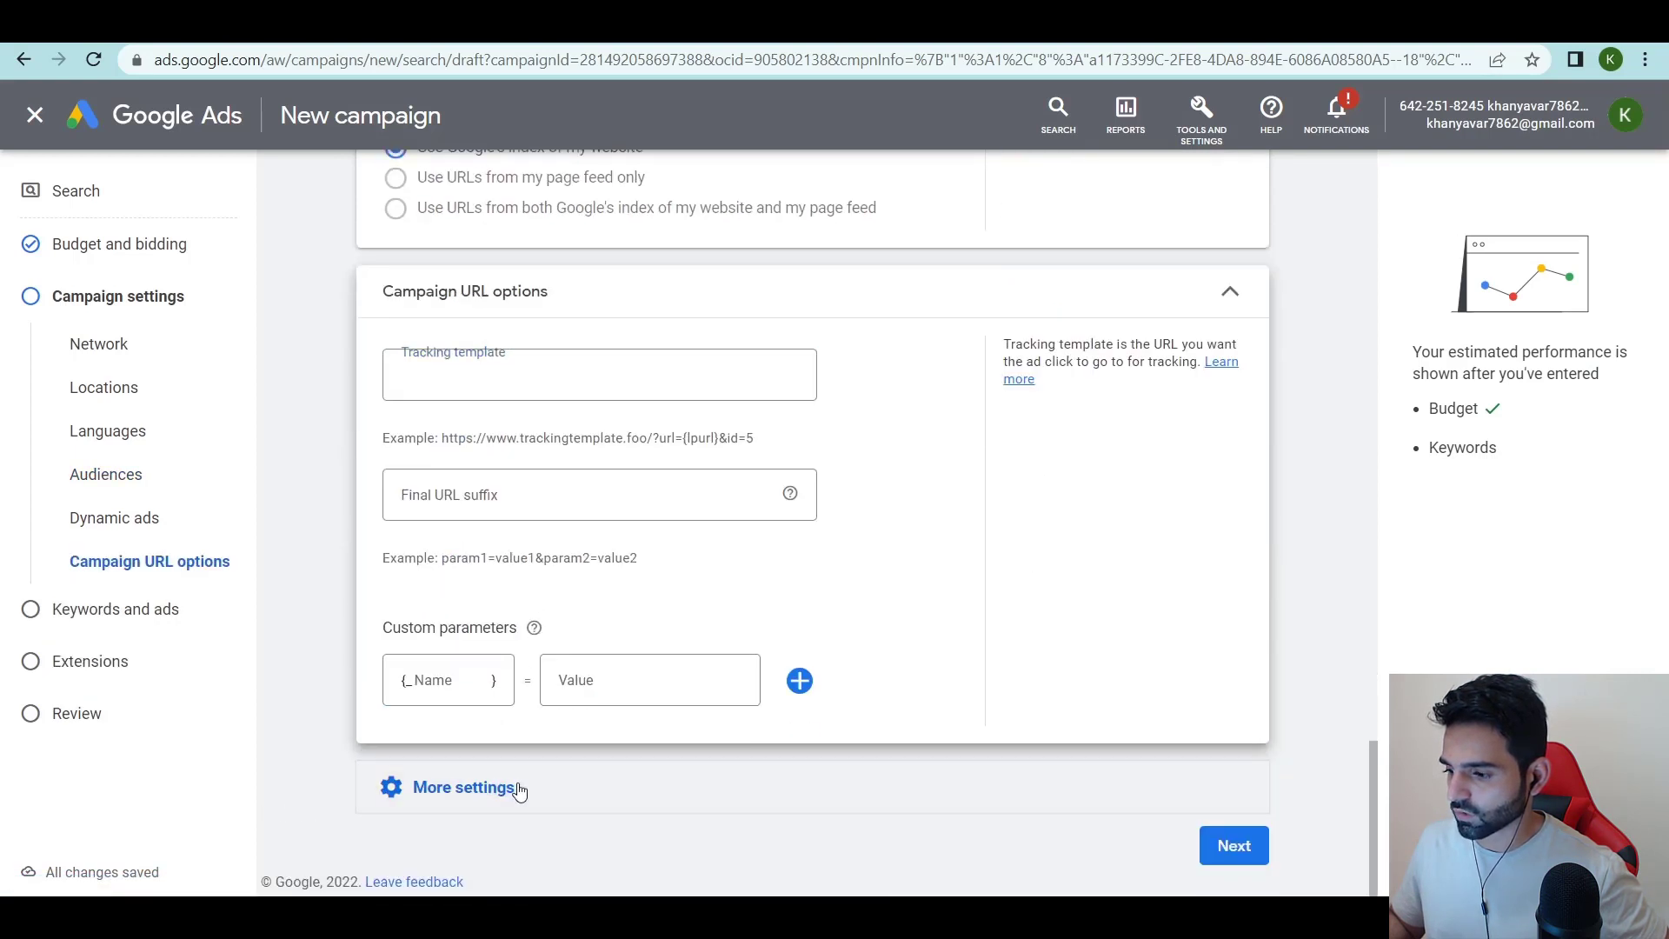
scroll(522, 635, down, 1)
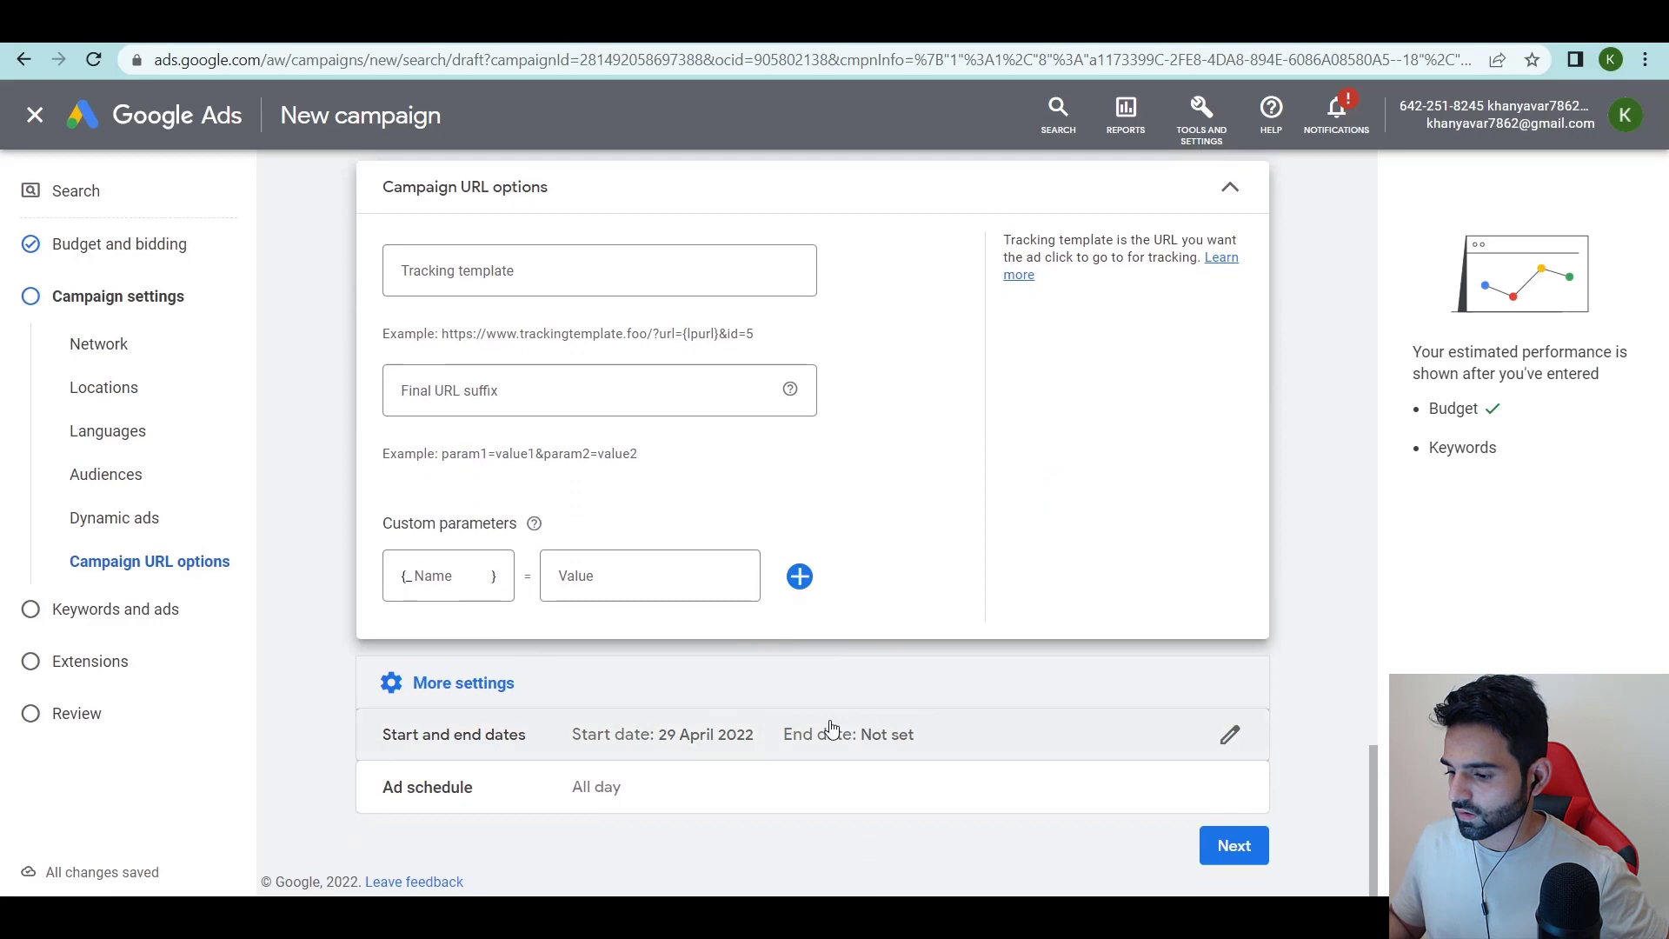
click(1234, 847)
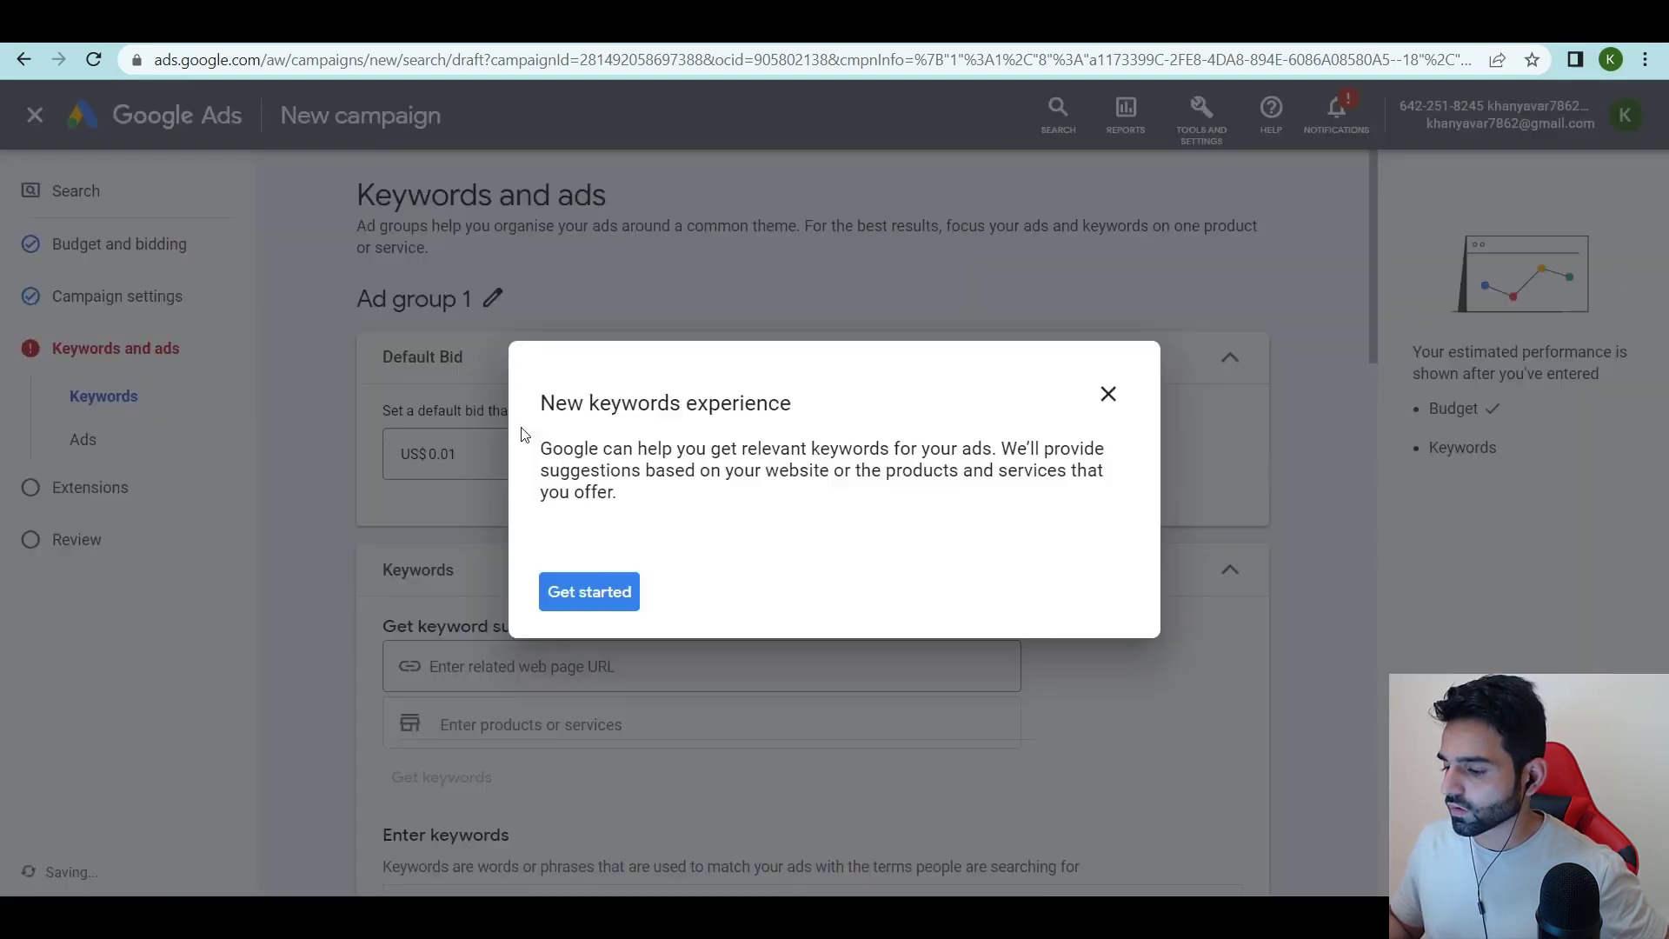
Dismiss the keywords guide and change Ad group 1's default bid from US$0.01 to US$4.
click(1109, 396)
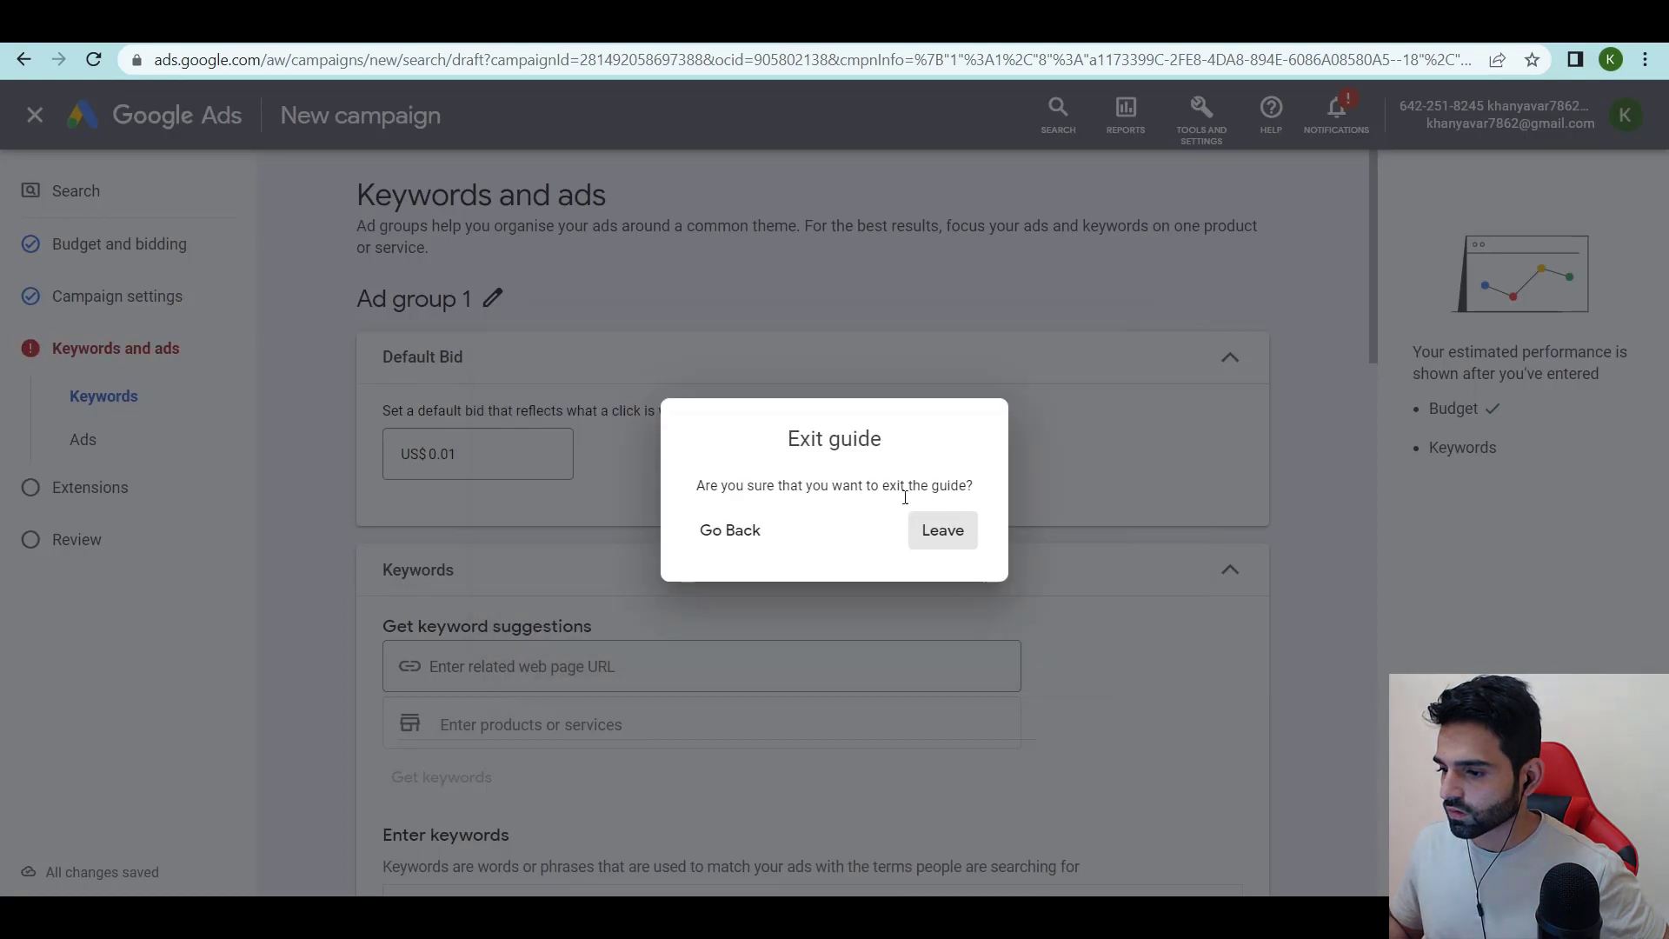
click(954, 538)
drag(518, 451, 380, 459)
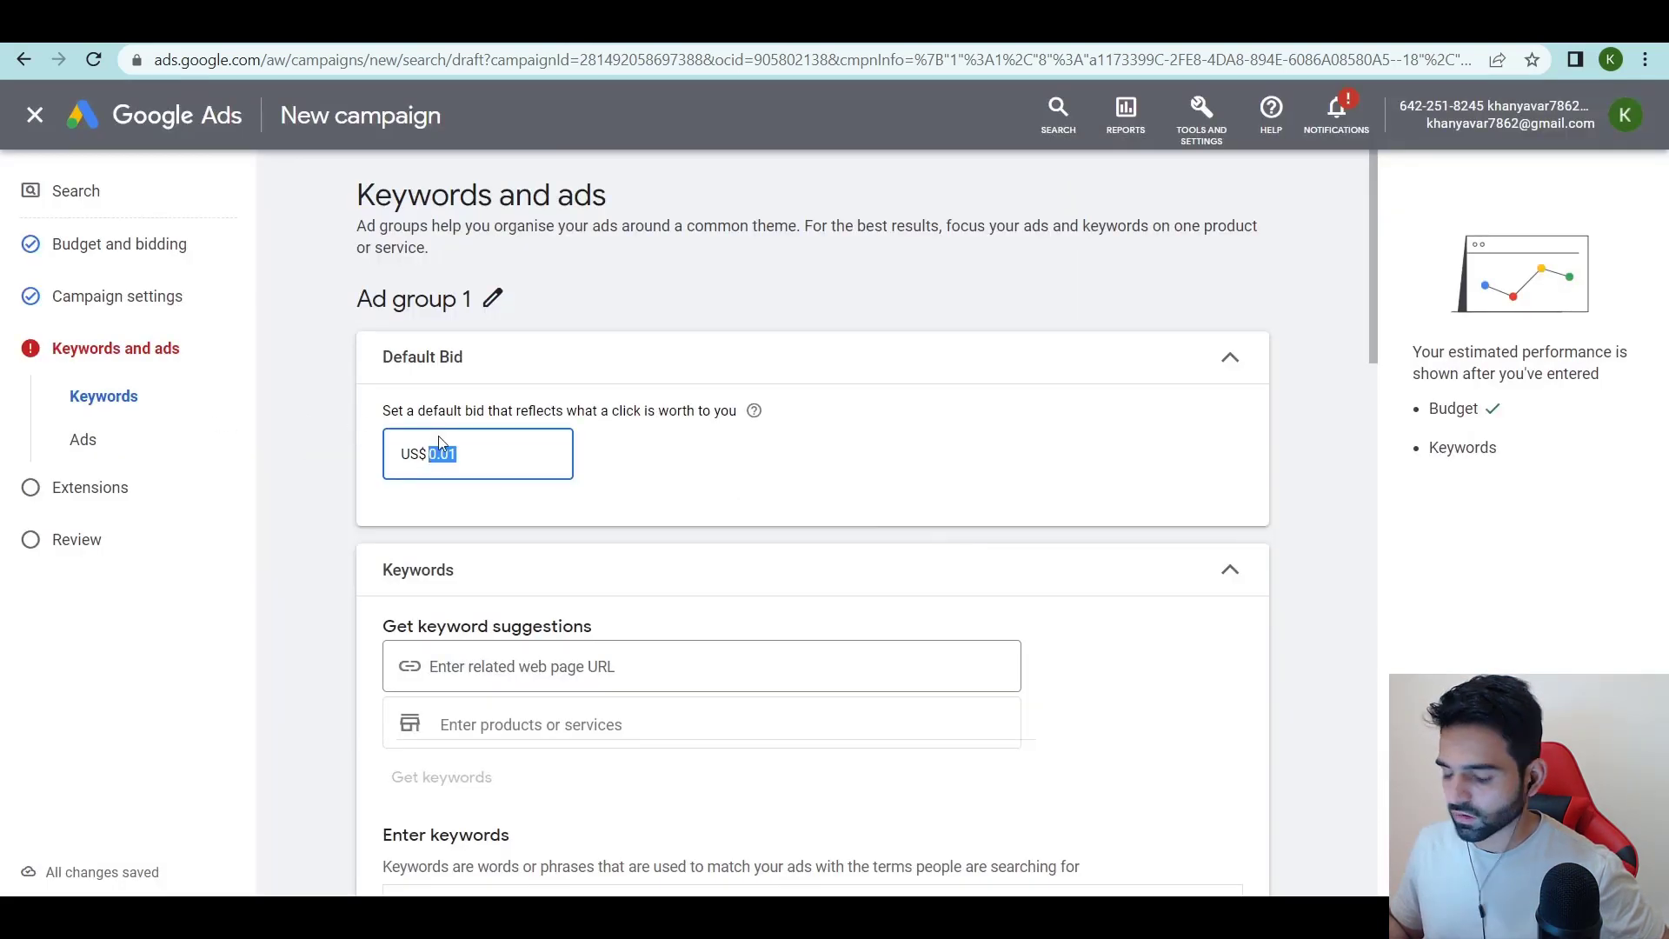
text(4)
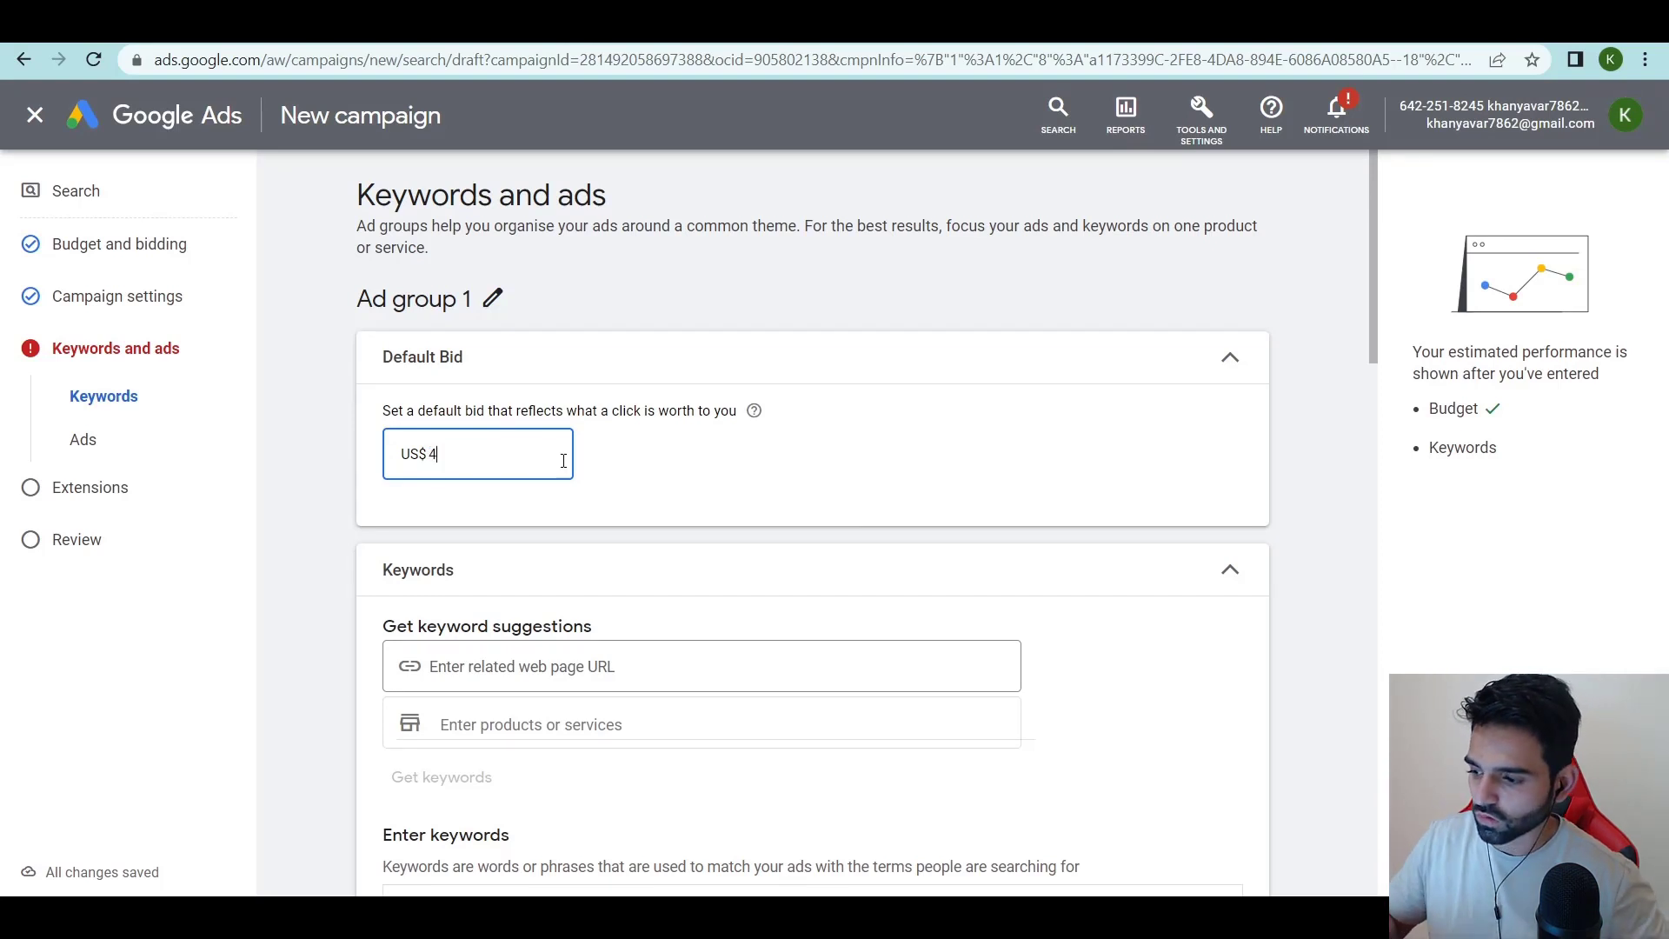
click(801, 506)
click(1223, 146)
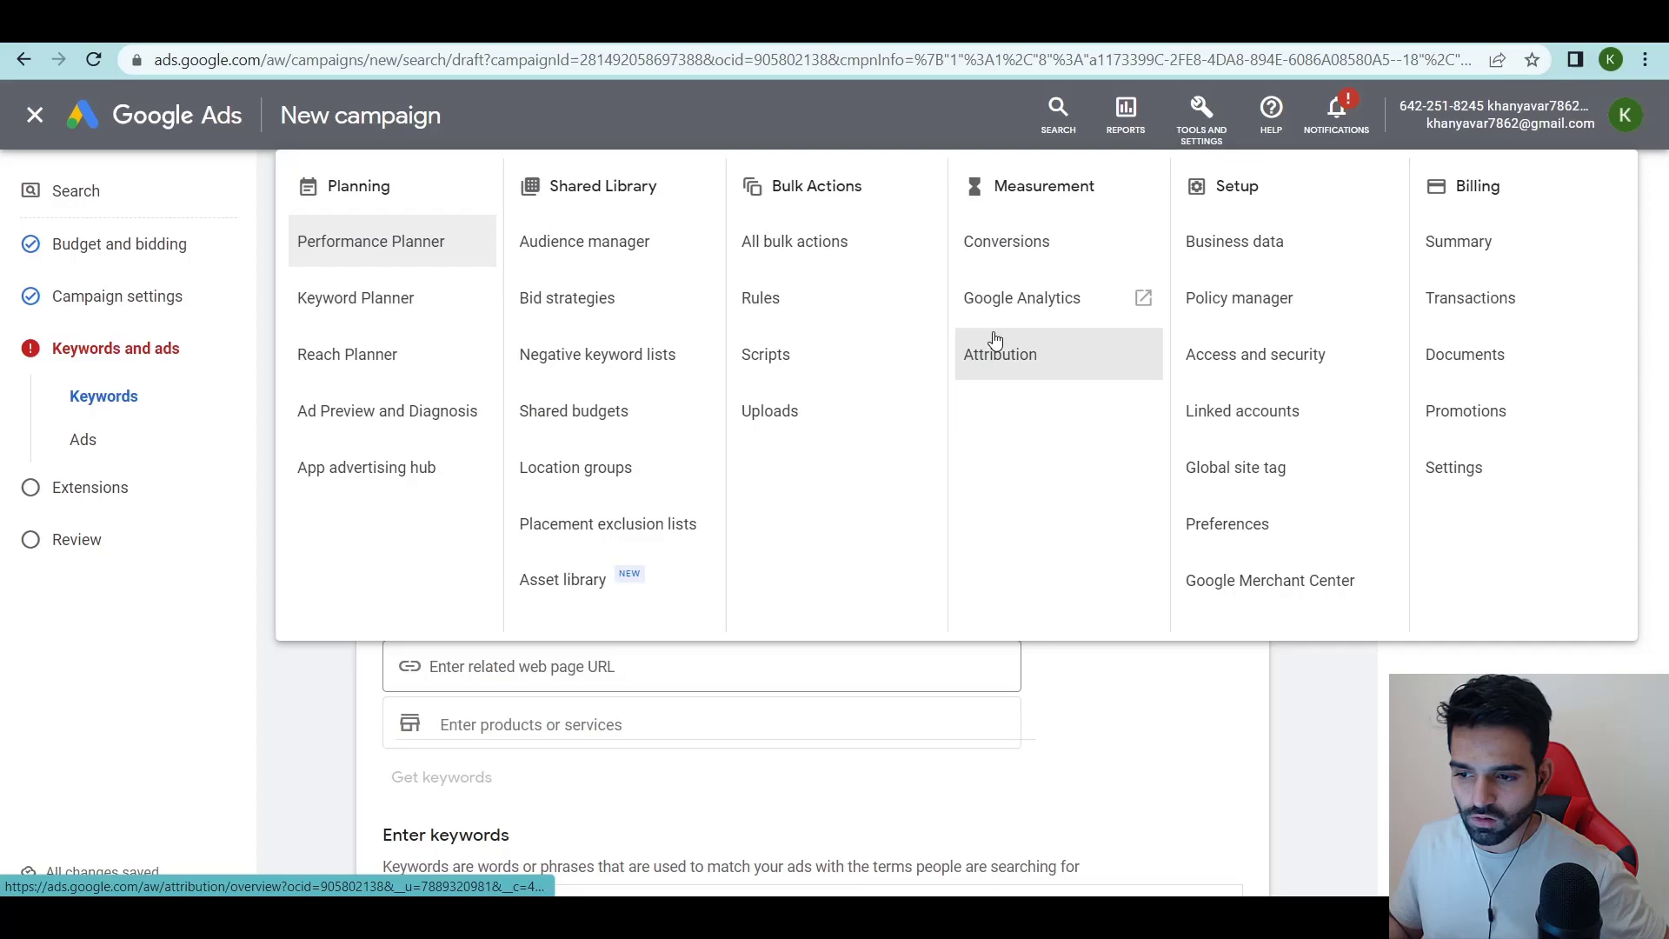
Research 'leanbiome' in Keyword Planner's Discover new keywords and view the keyword ideas.
click(433, 303)
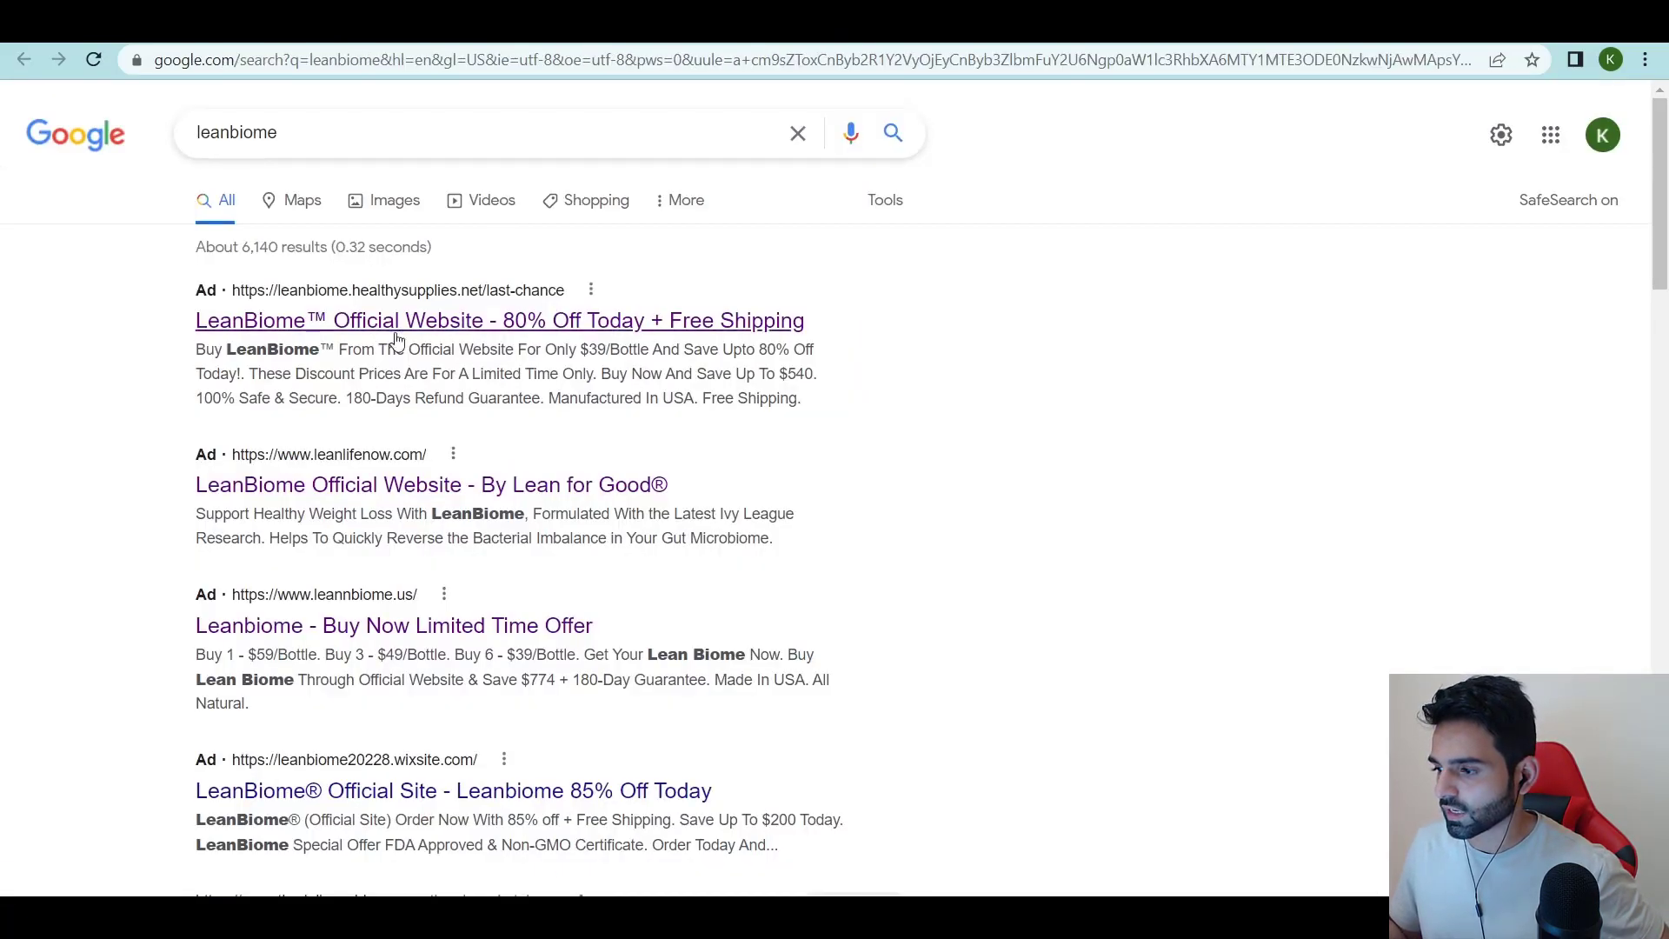
scroll(328, 410, down, 10)
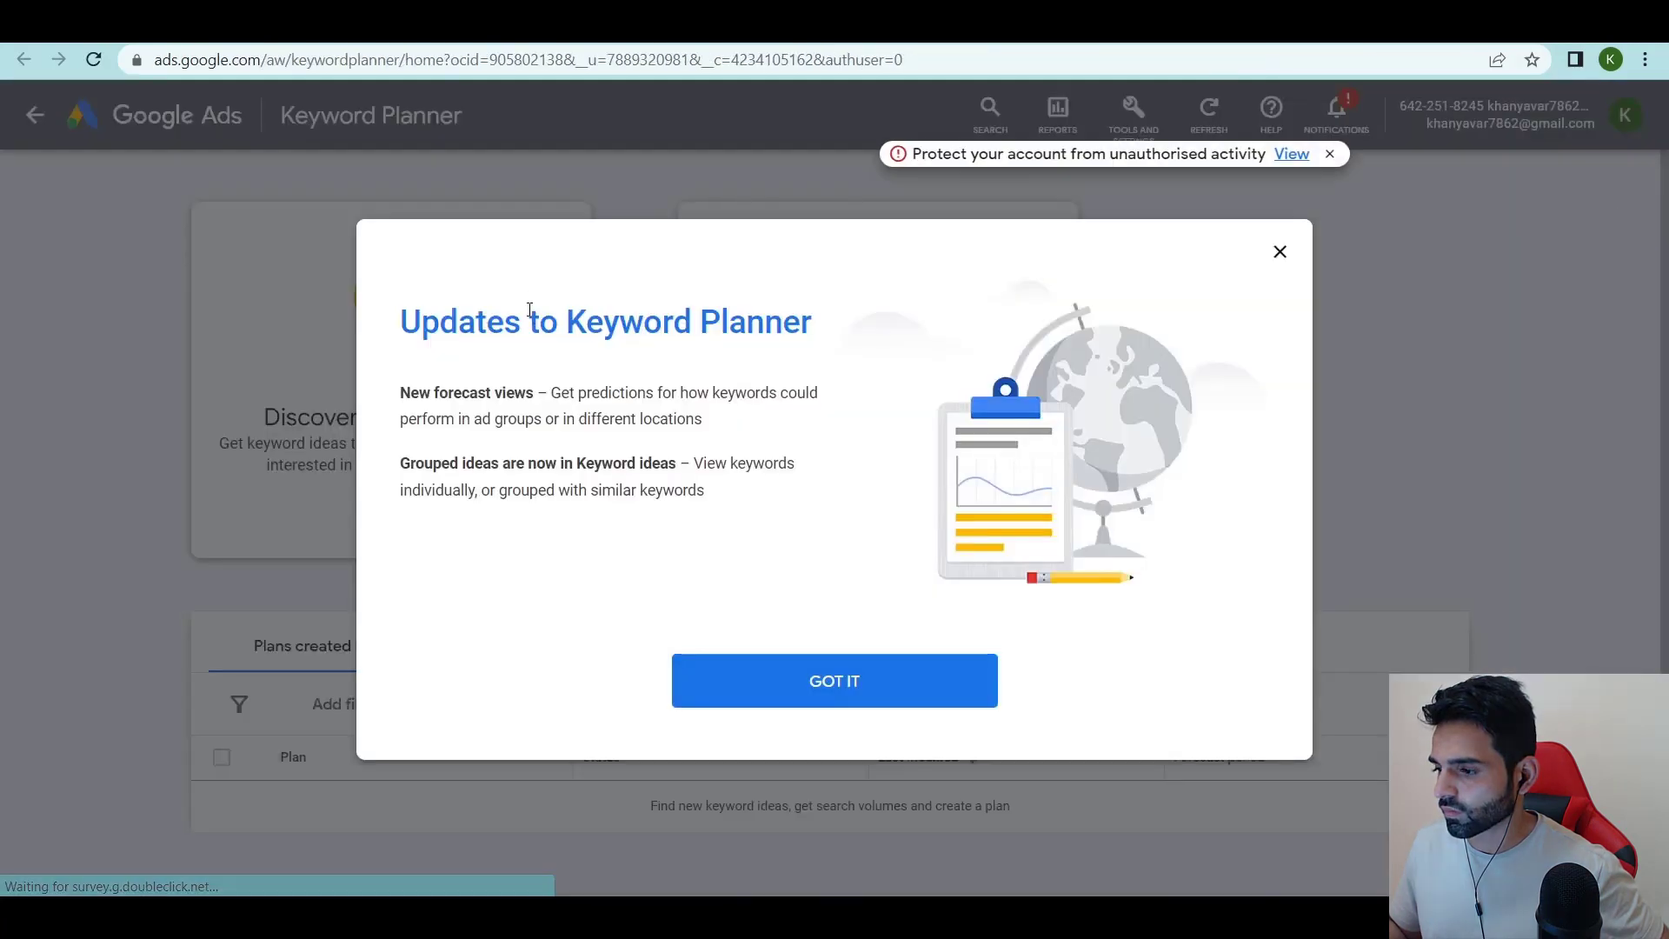
click(965, 676)
click(426, 383)
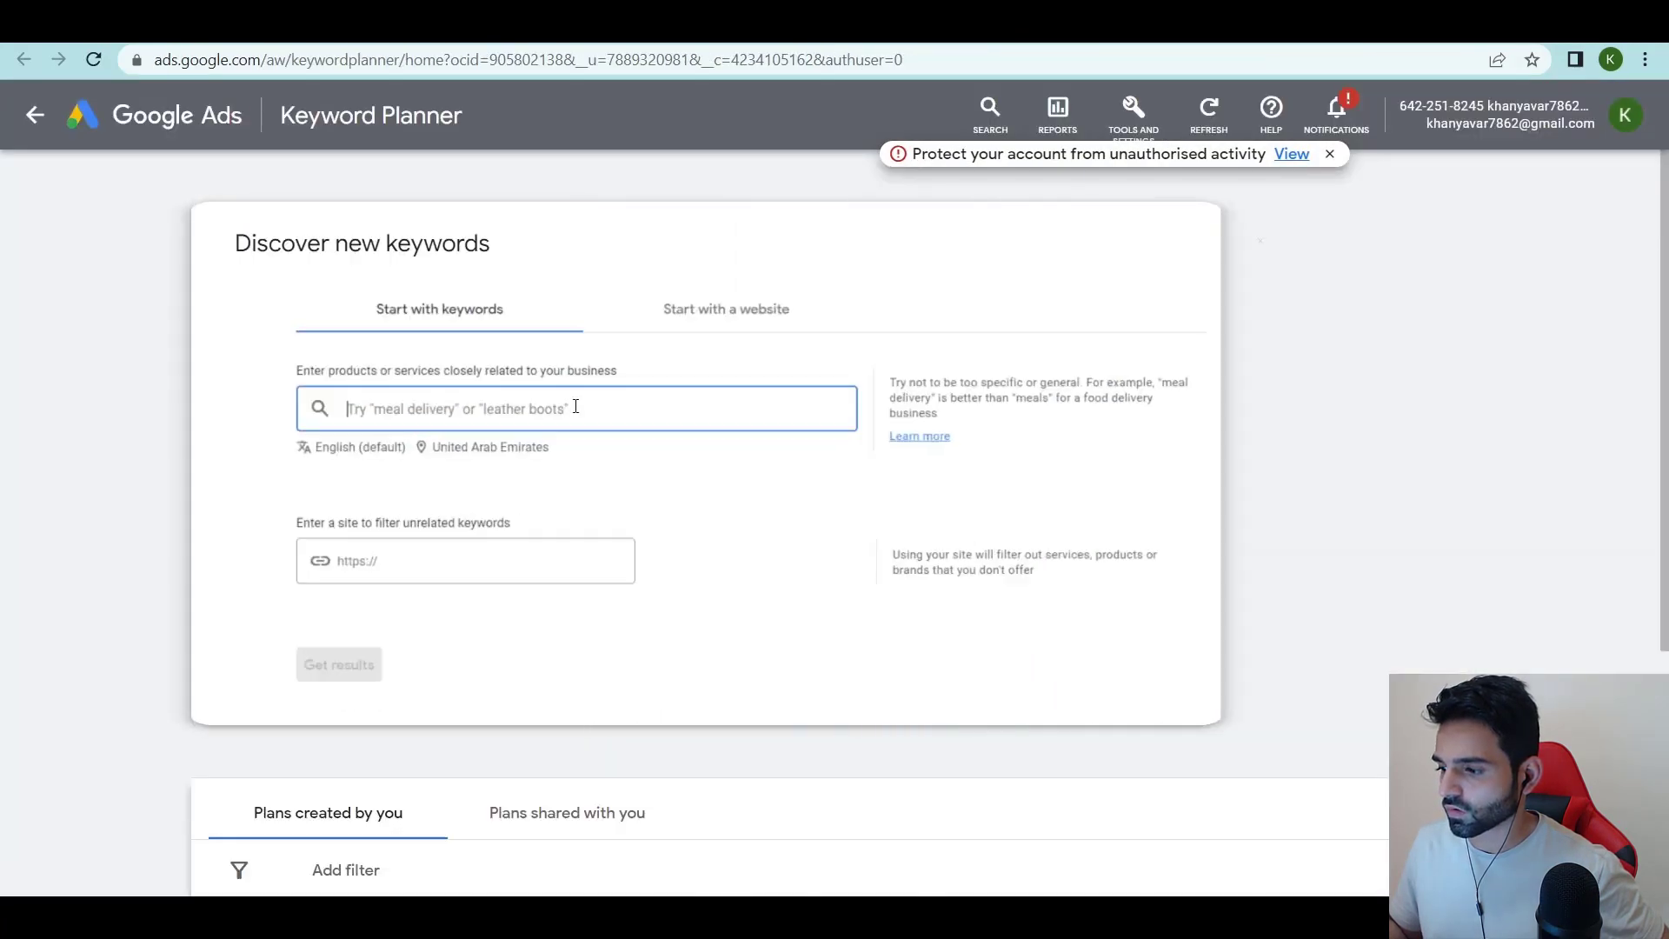
text(leanb)
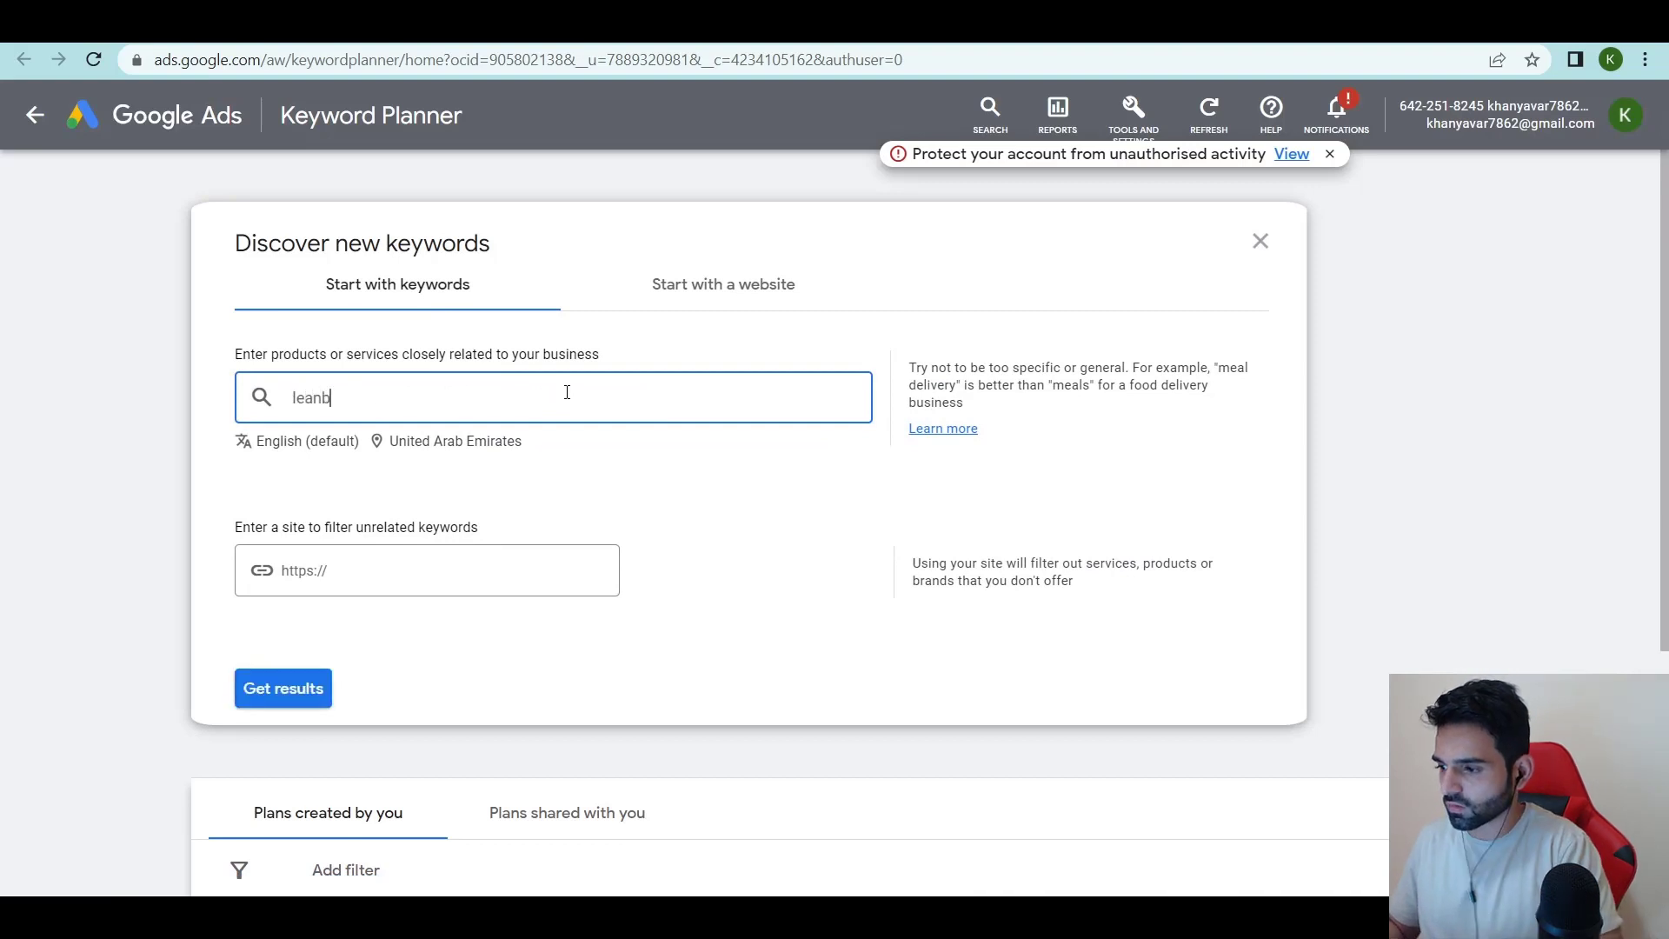
text(iome)
key(Return)
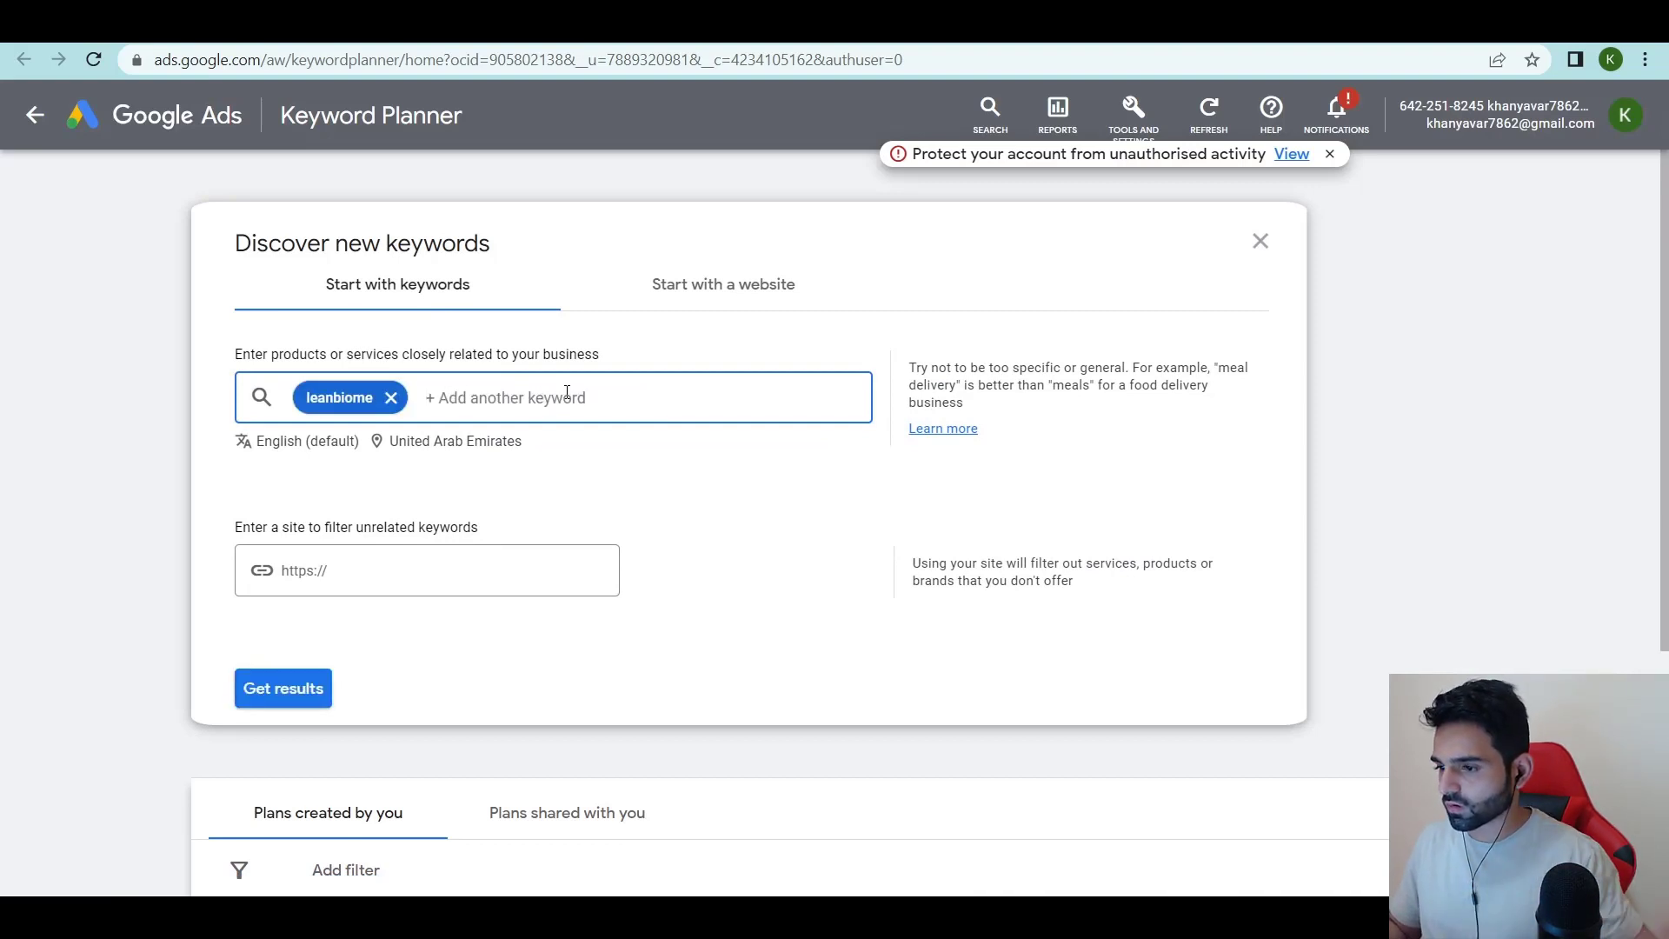
click(283, 689)
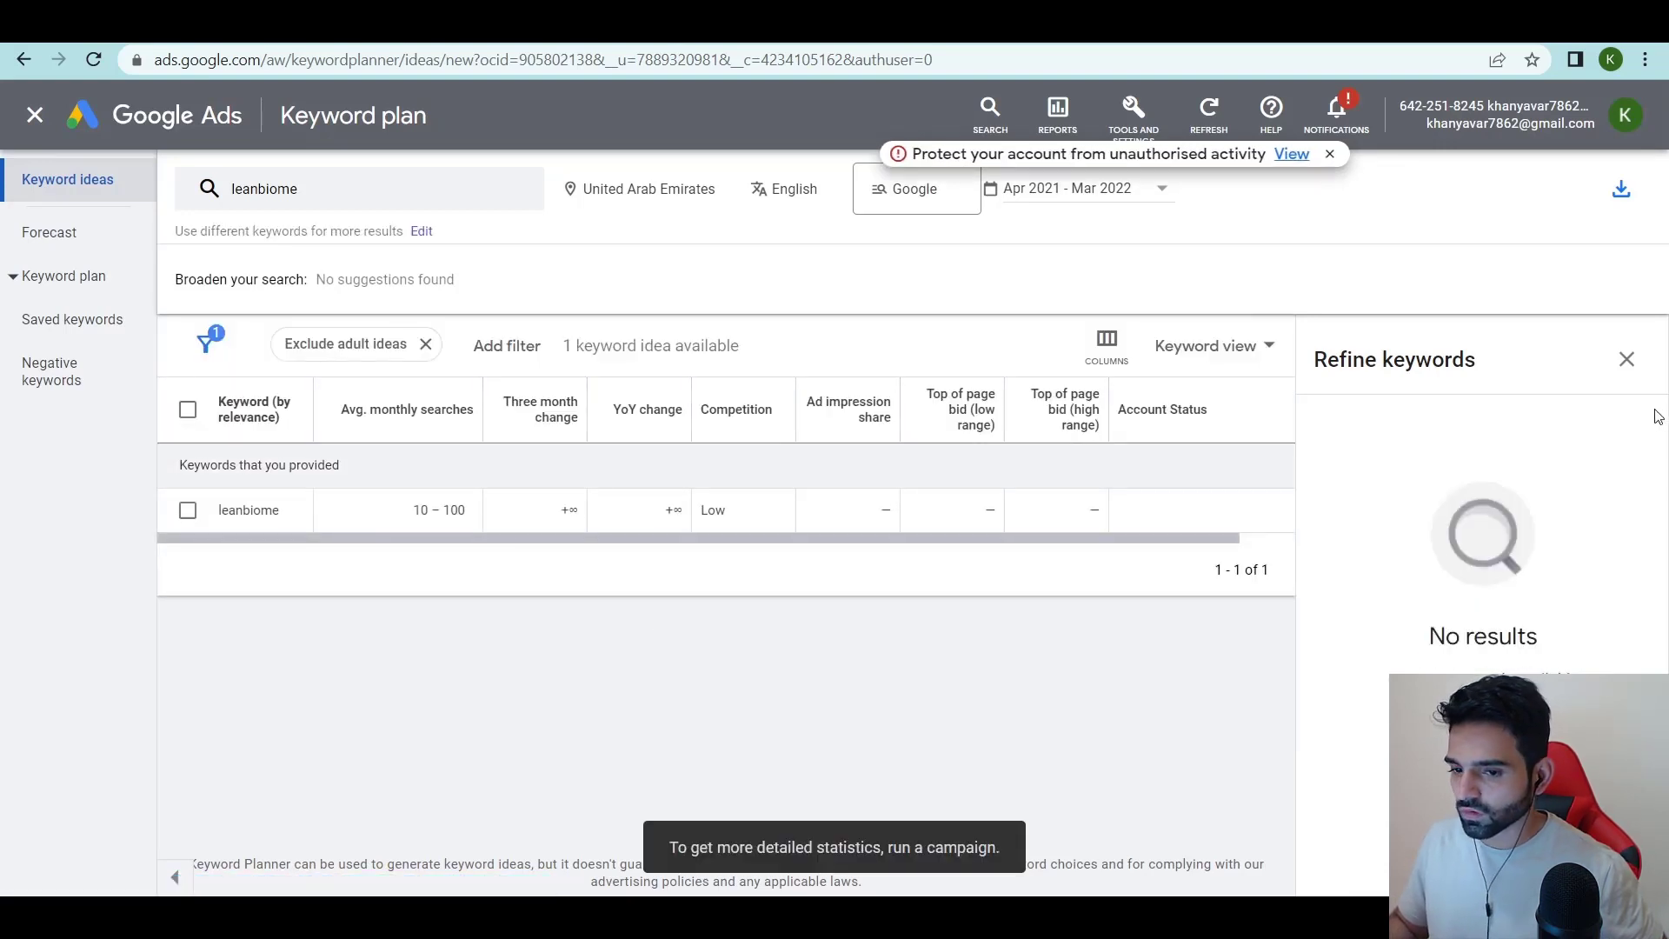
click(1615, 350)
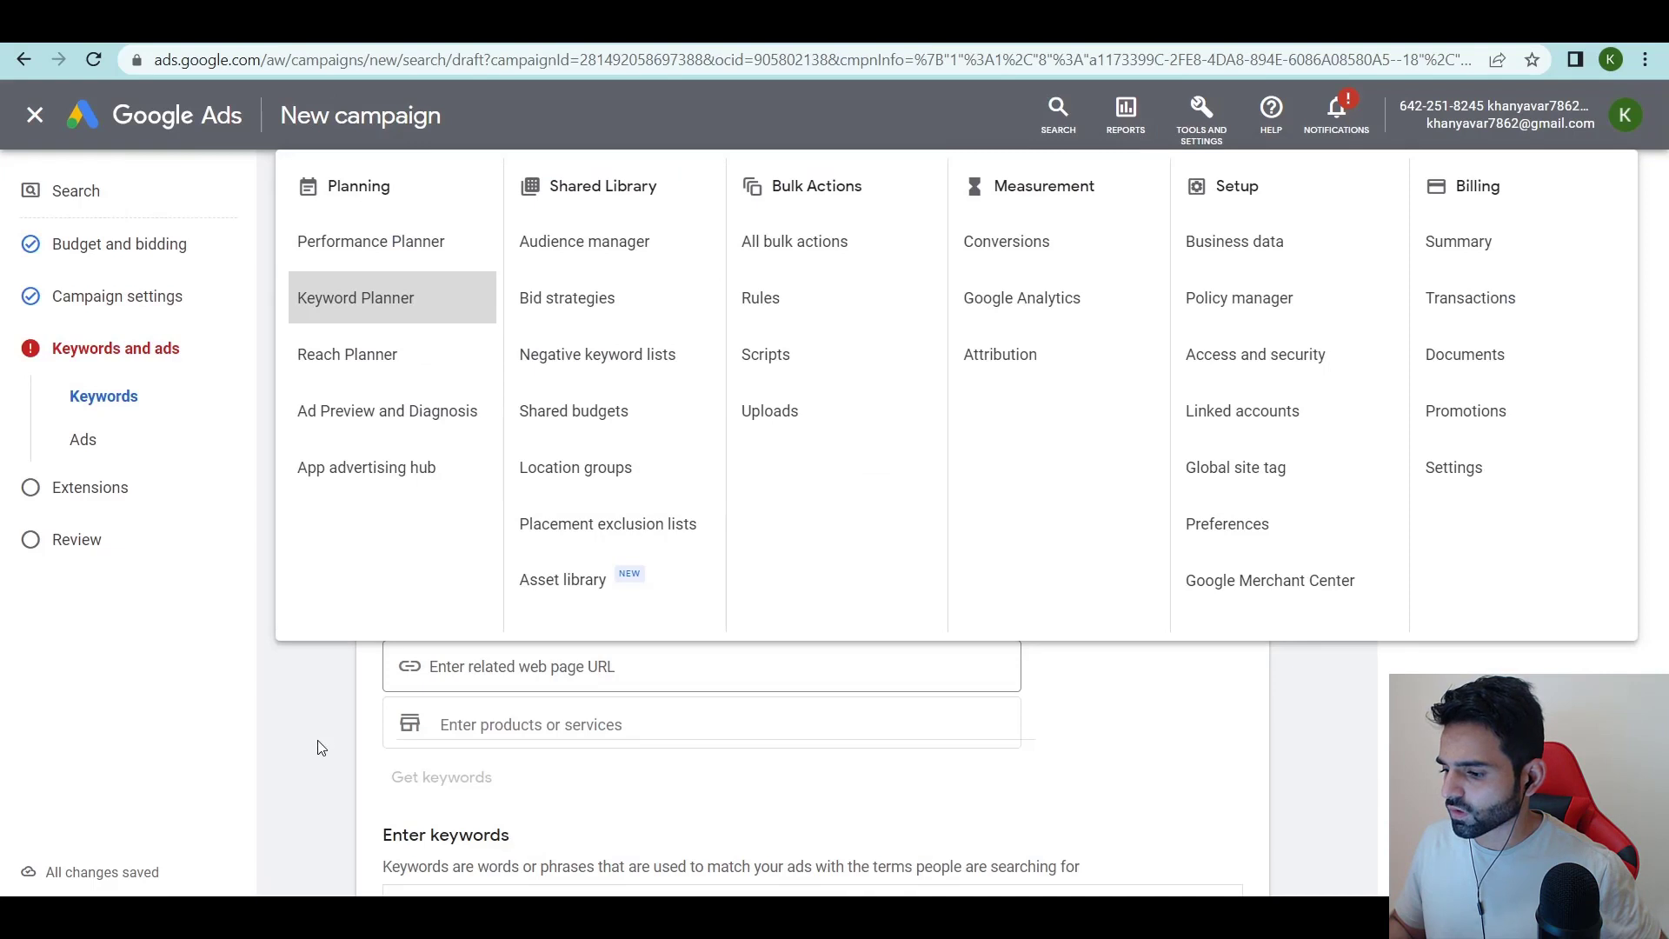
Close the tools list and move to the campaign's keyword entry box.
click(321, 747)
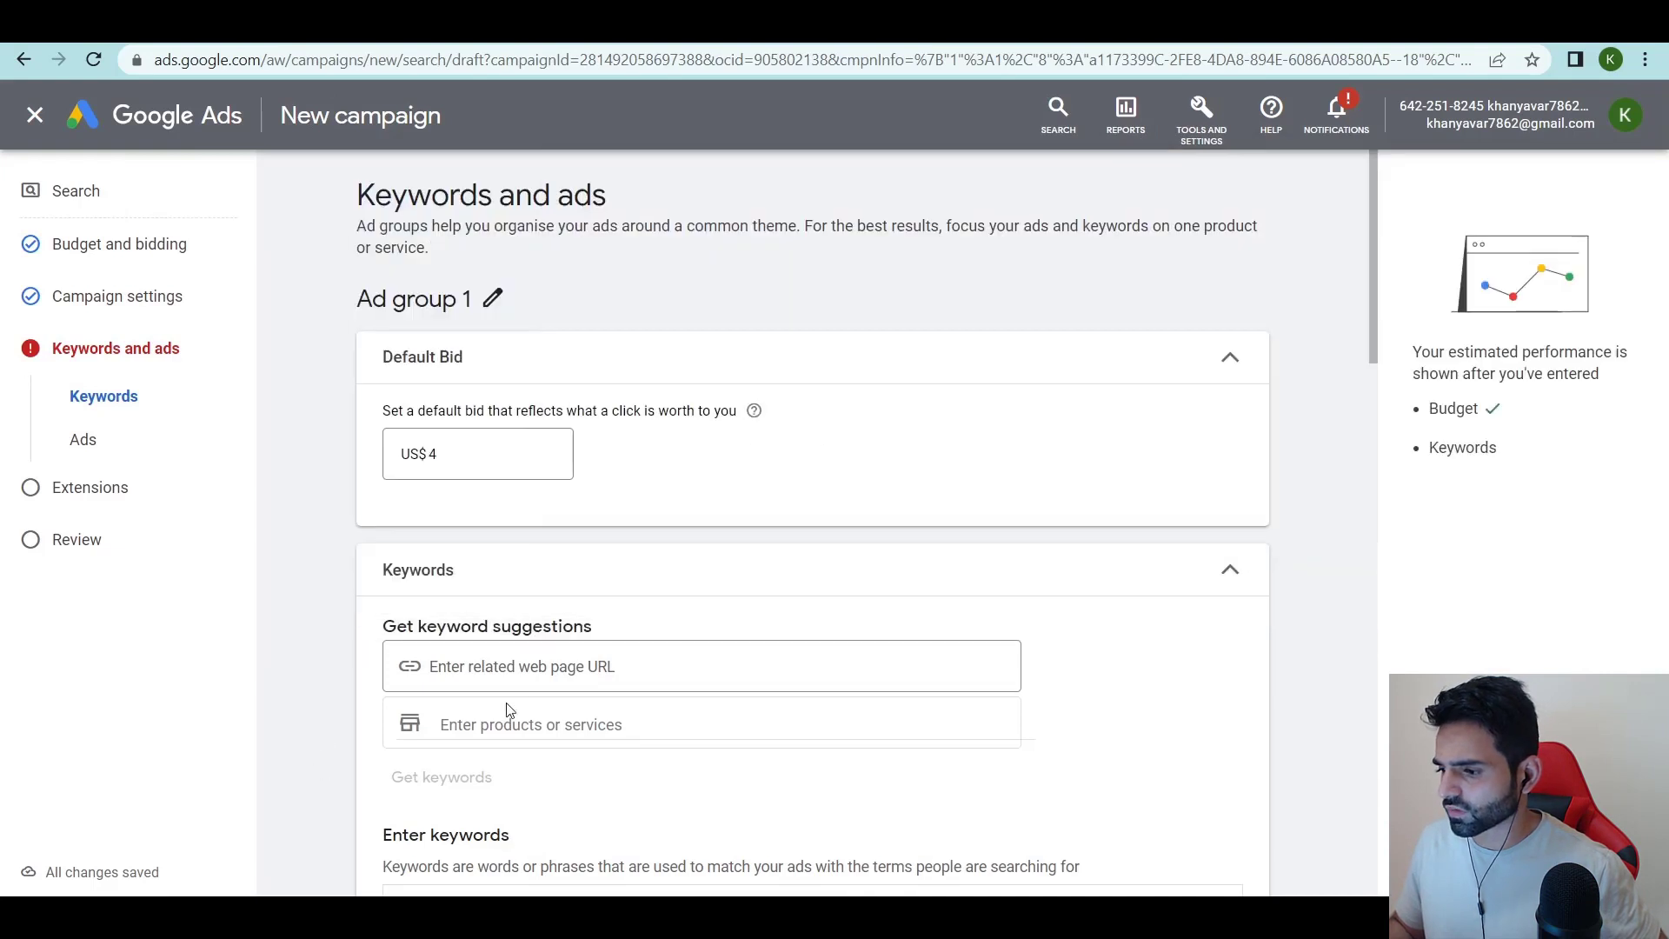
scroll(426, 613, down, 3)
scroll(363, 513, down, 3)
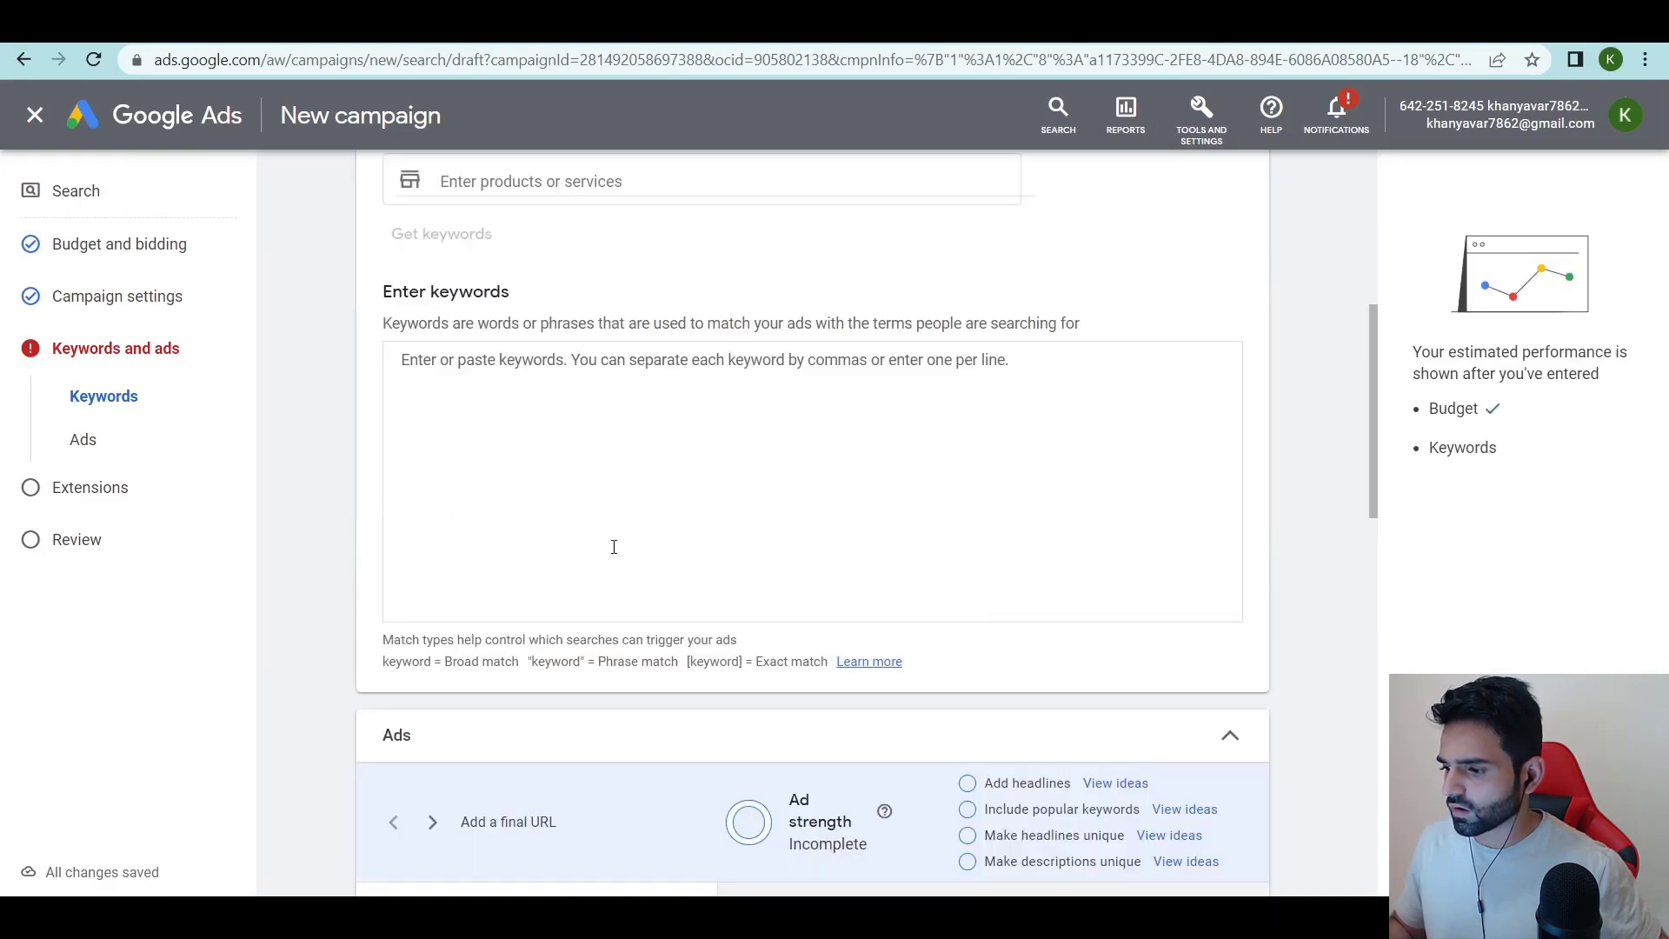
click(598, 514)
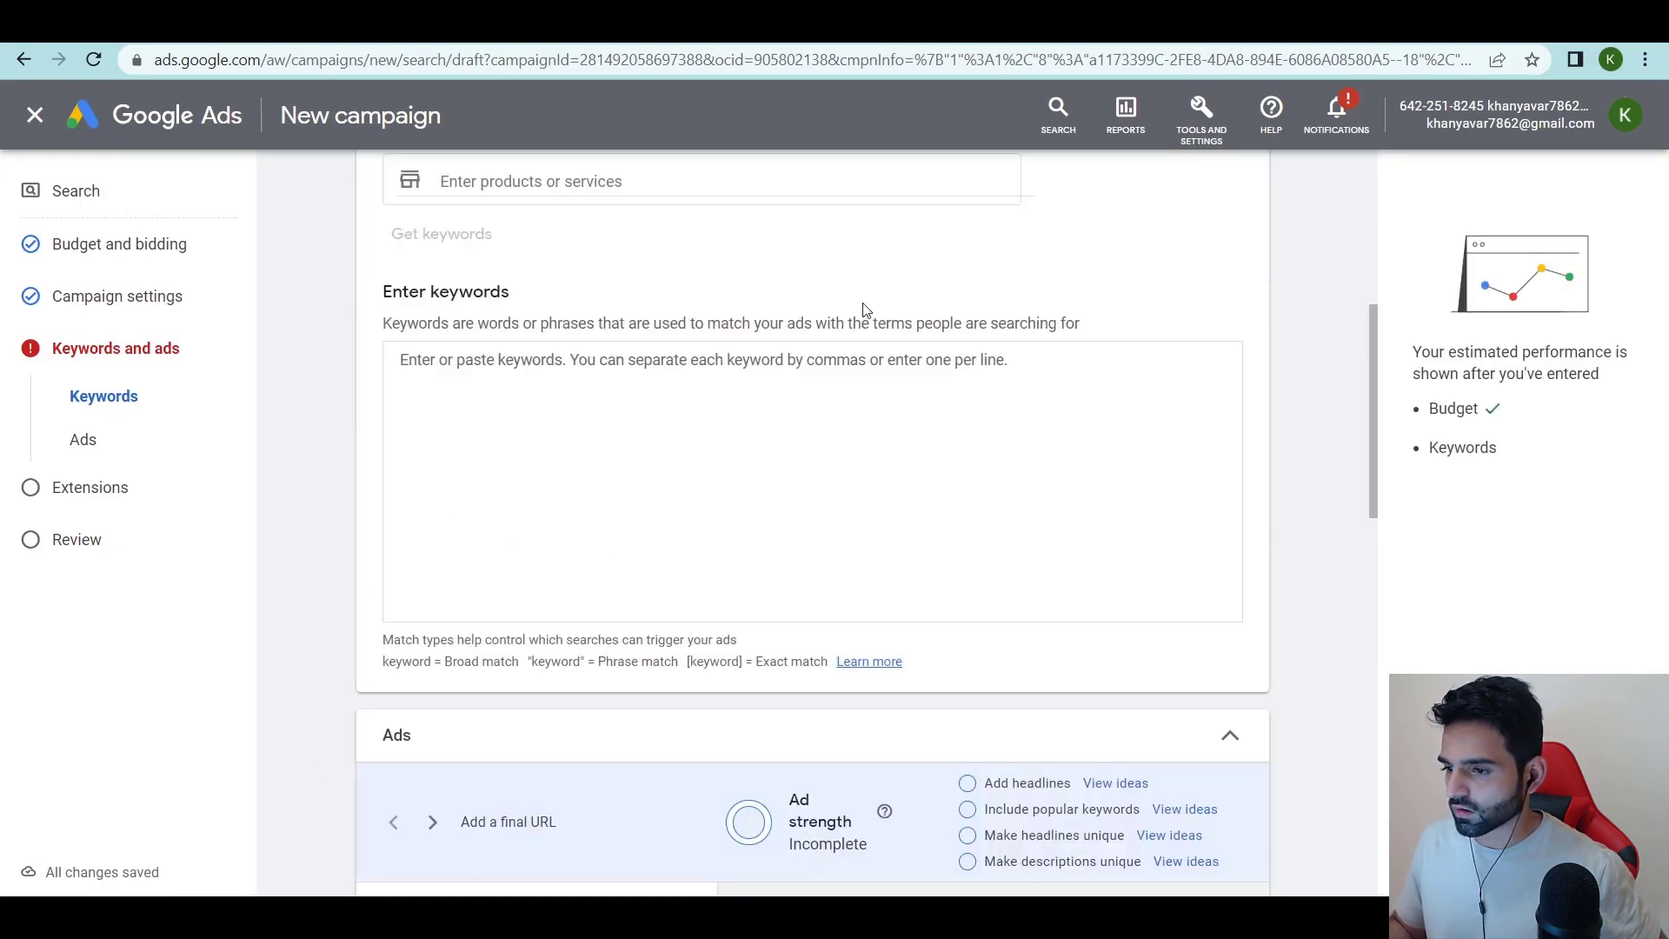
In a new tab, search the web for 'keyword match type tool'.
key(ctrl+t)
text(k)
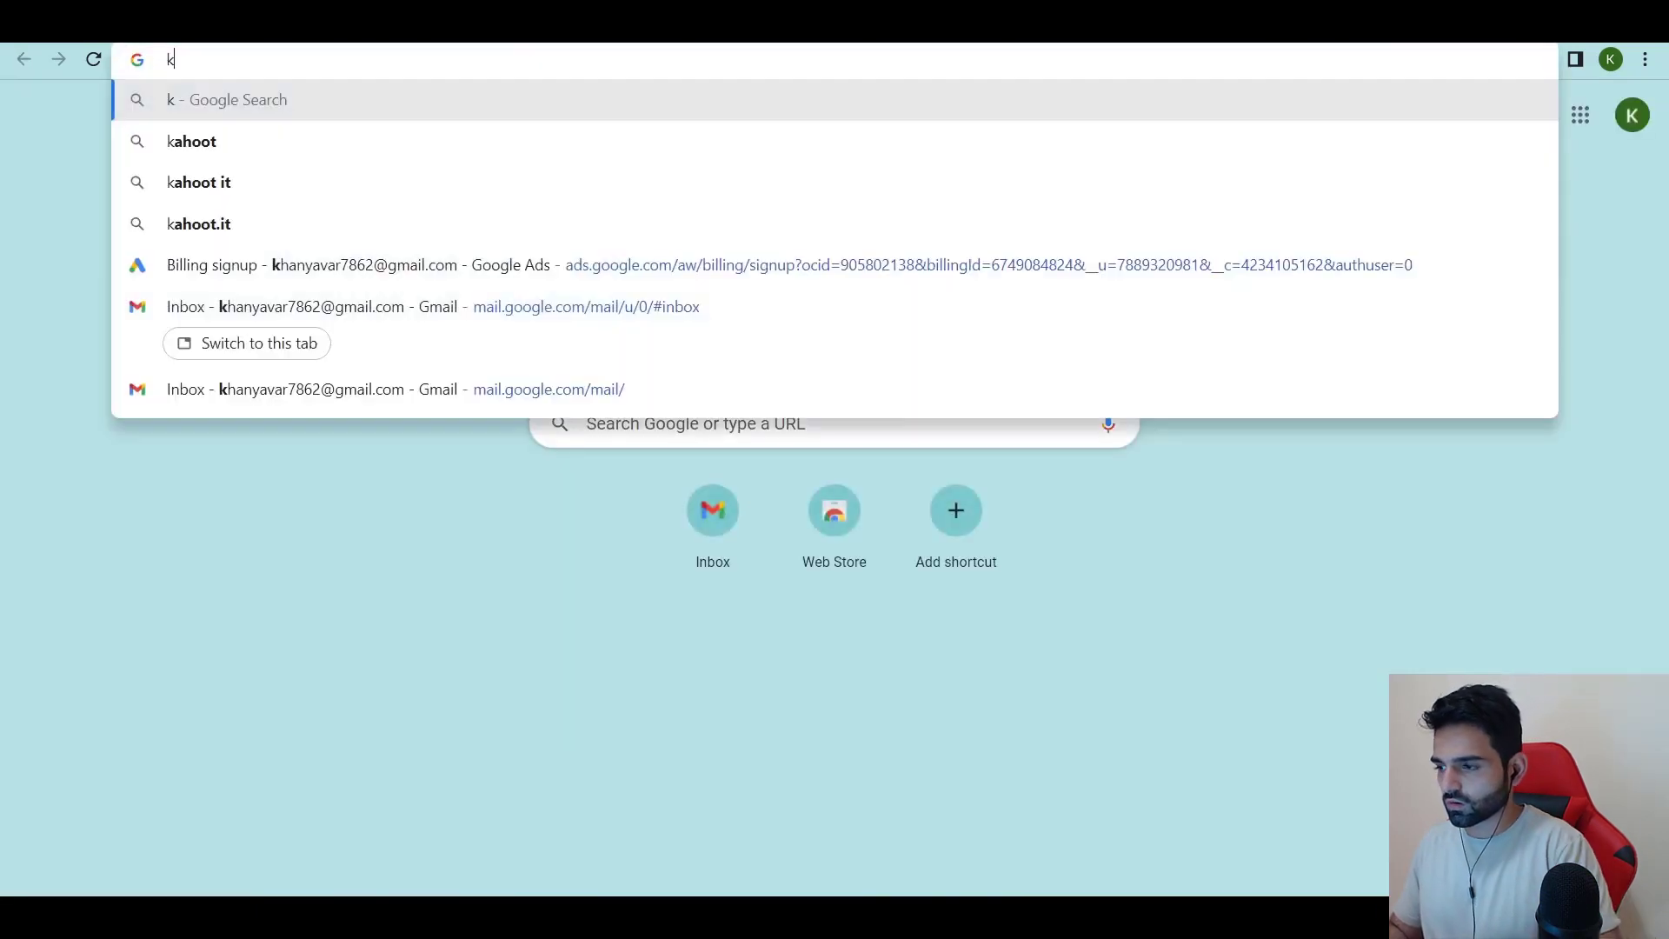
text(e)
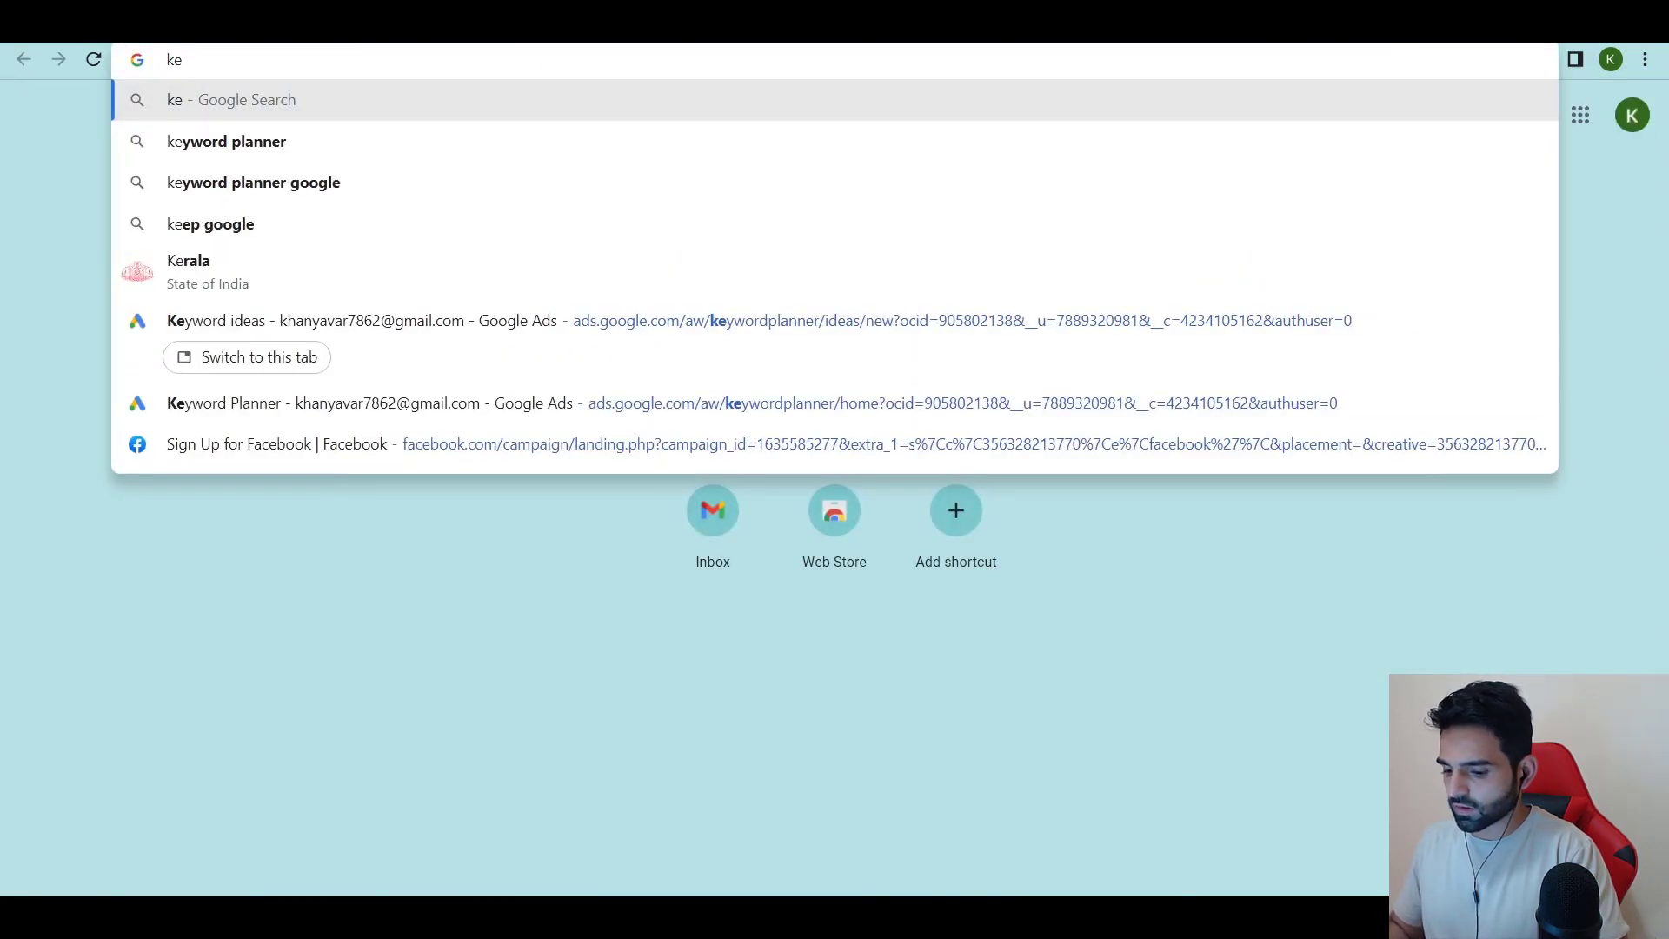
text(ywor)
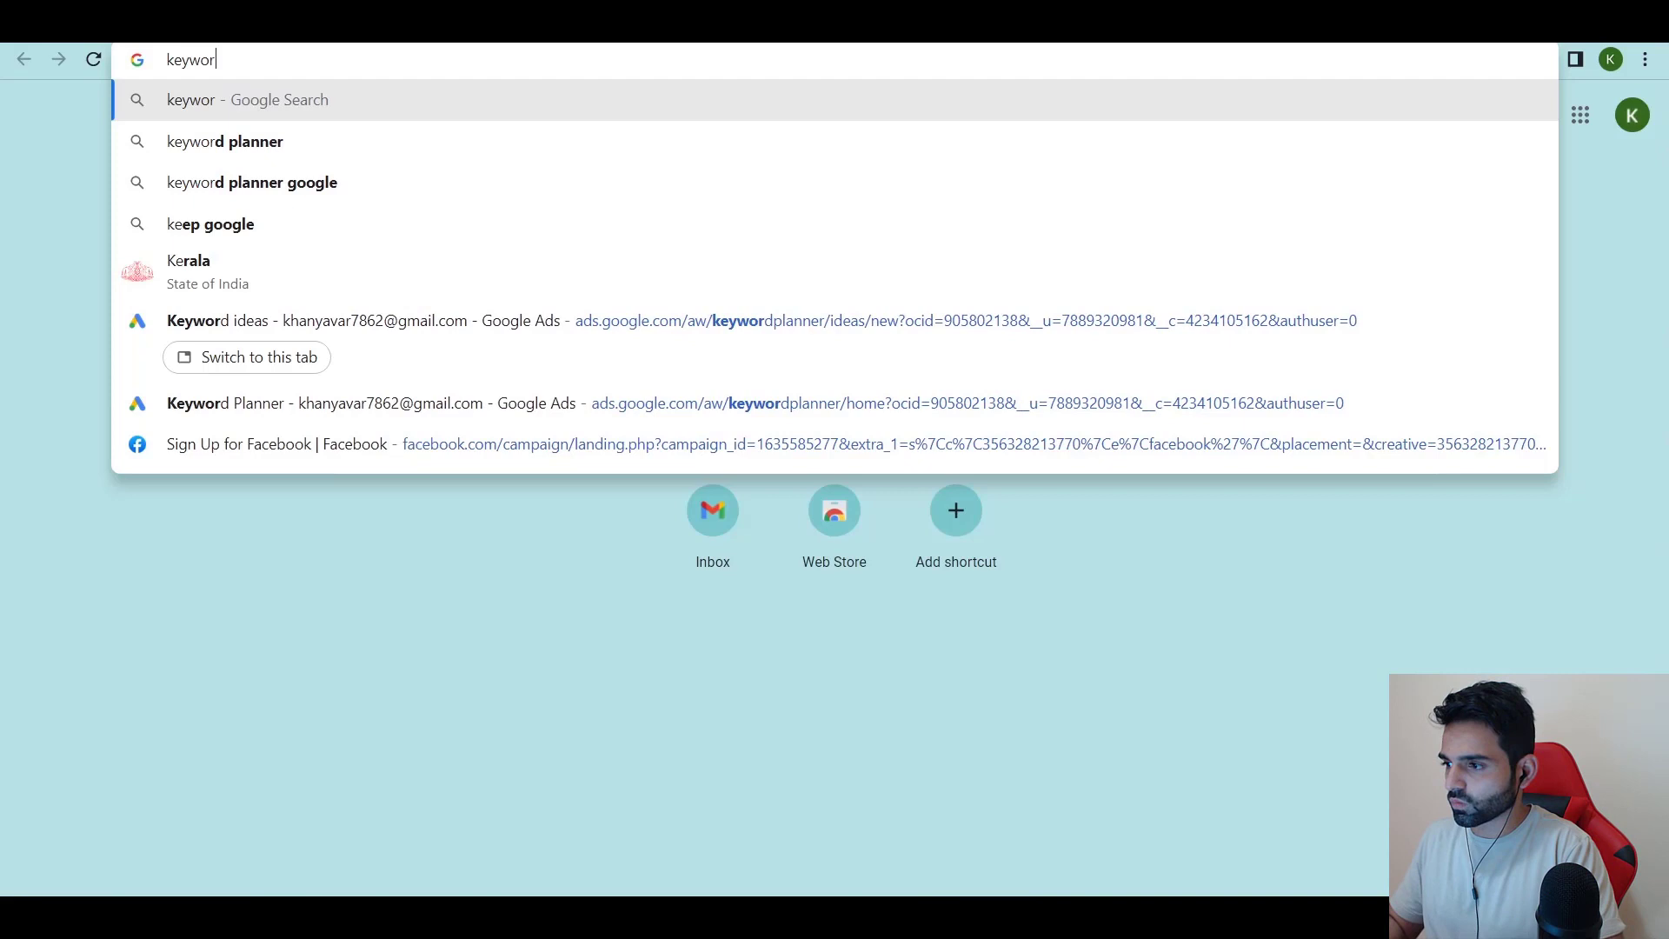
text(dmatchty)
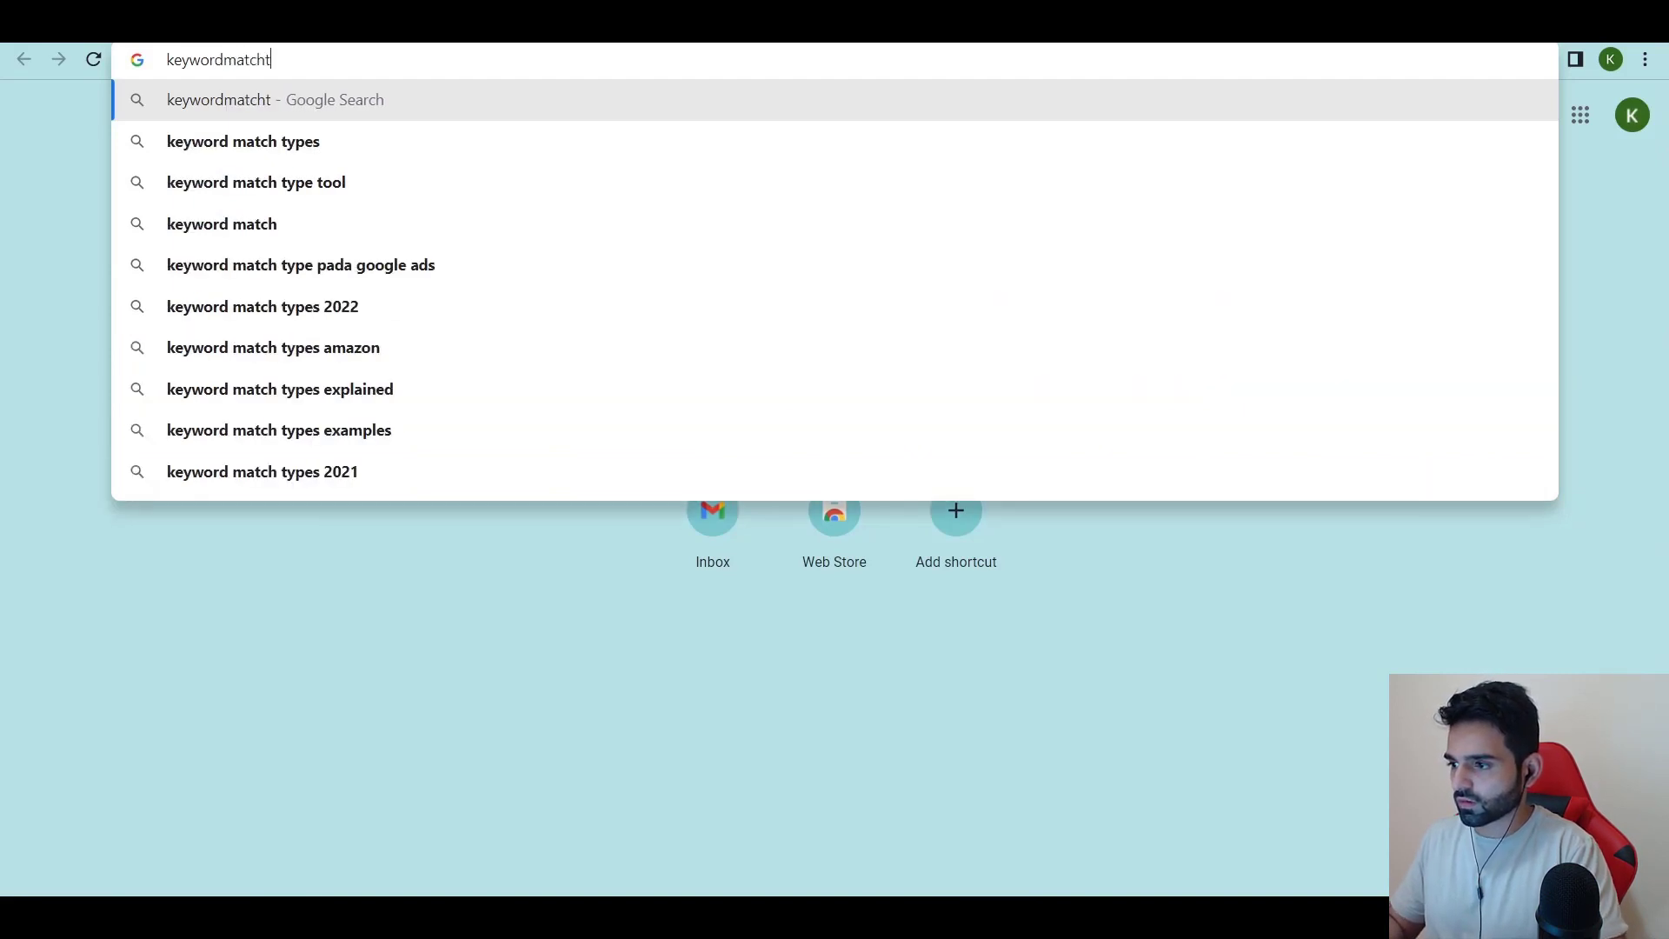
key(Down)
key(Down)
key(Return)
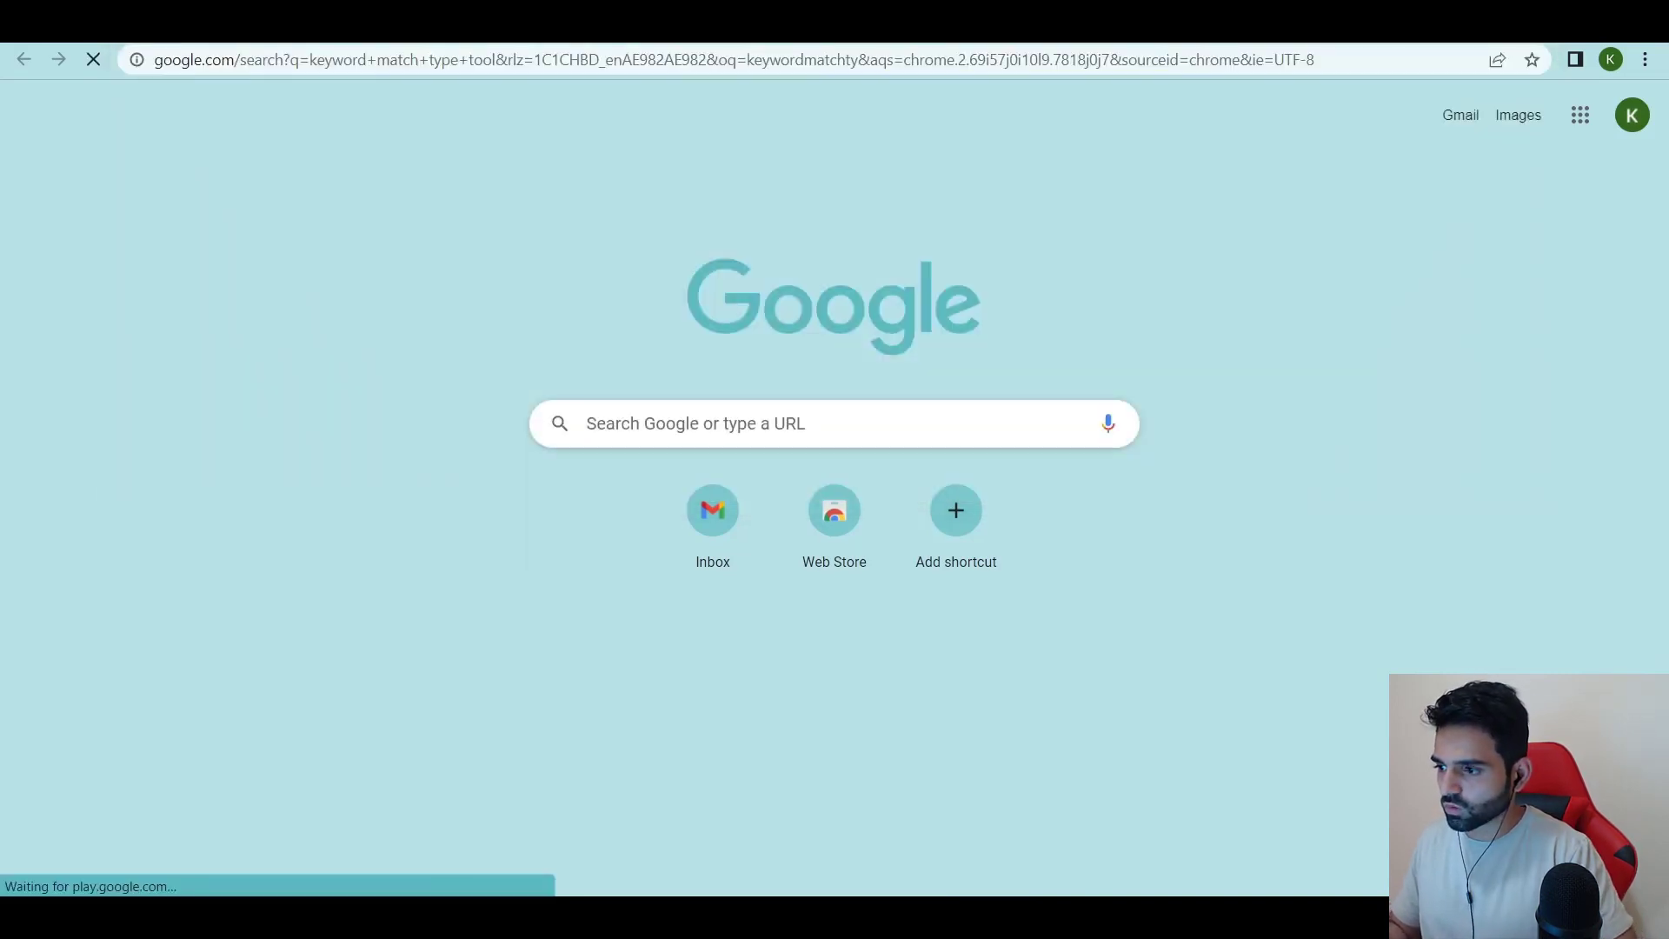
Open the Keyword Match Type Tool site and enter 'leanbiome' and 'leanbiome reviews'.
click(484, 320)
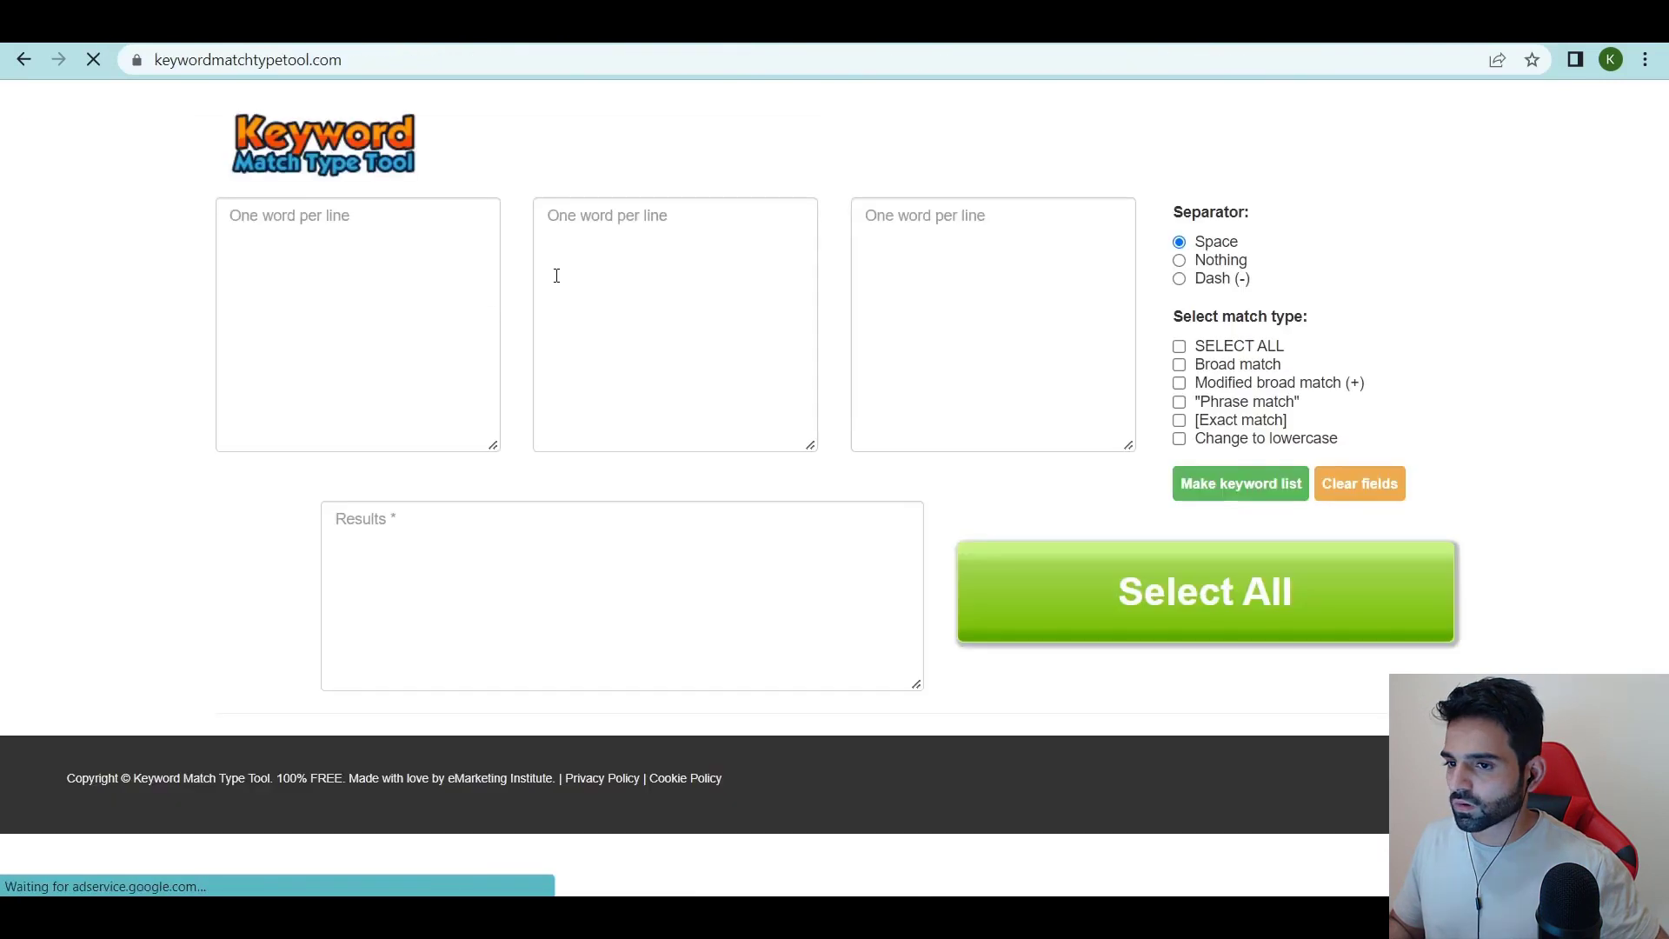
click(417, 310)
text(leanb)
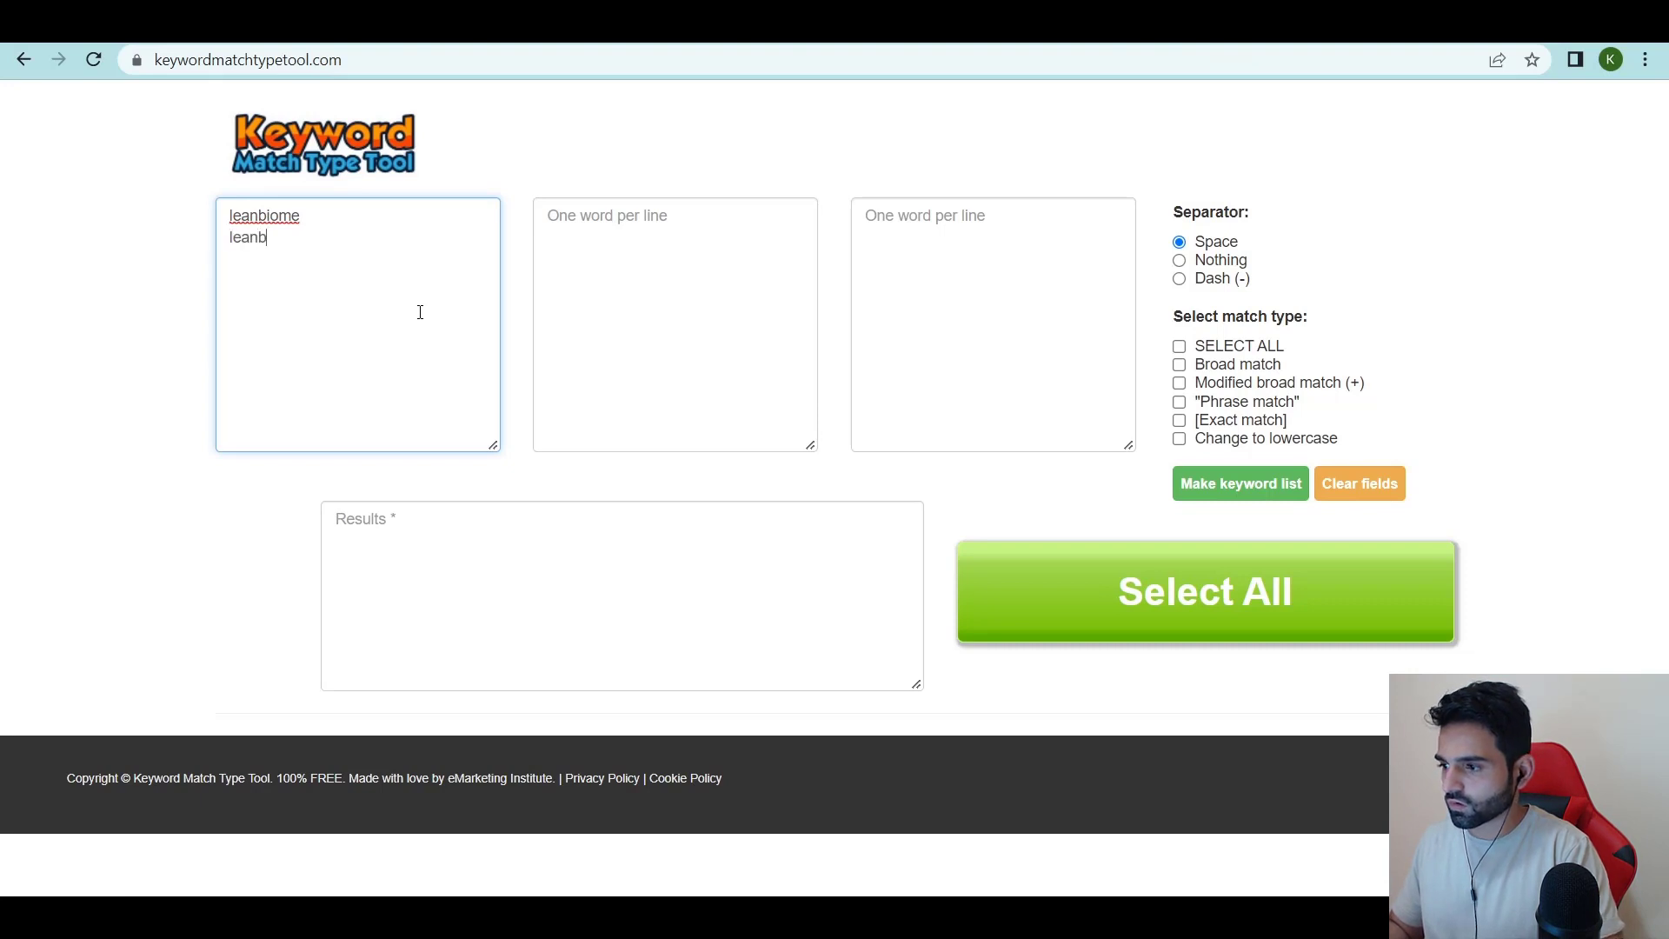
text(iome)
key(Return)
text(leanbiome re)
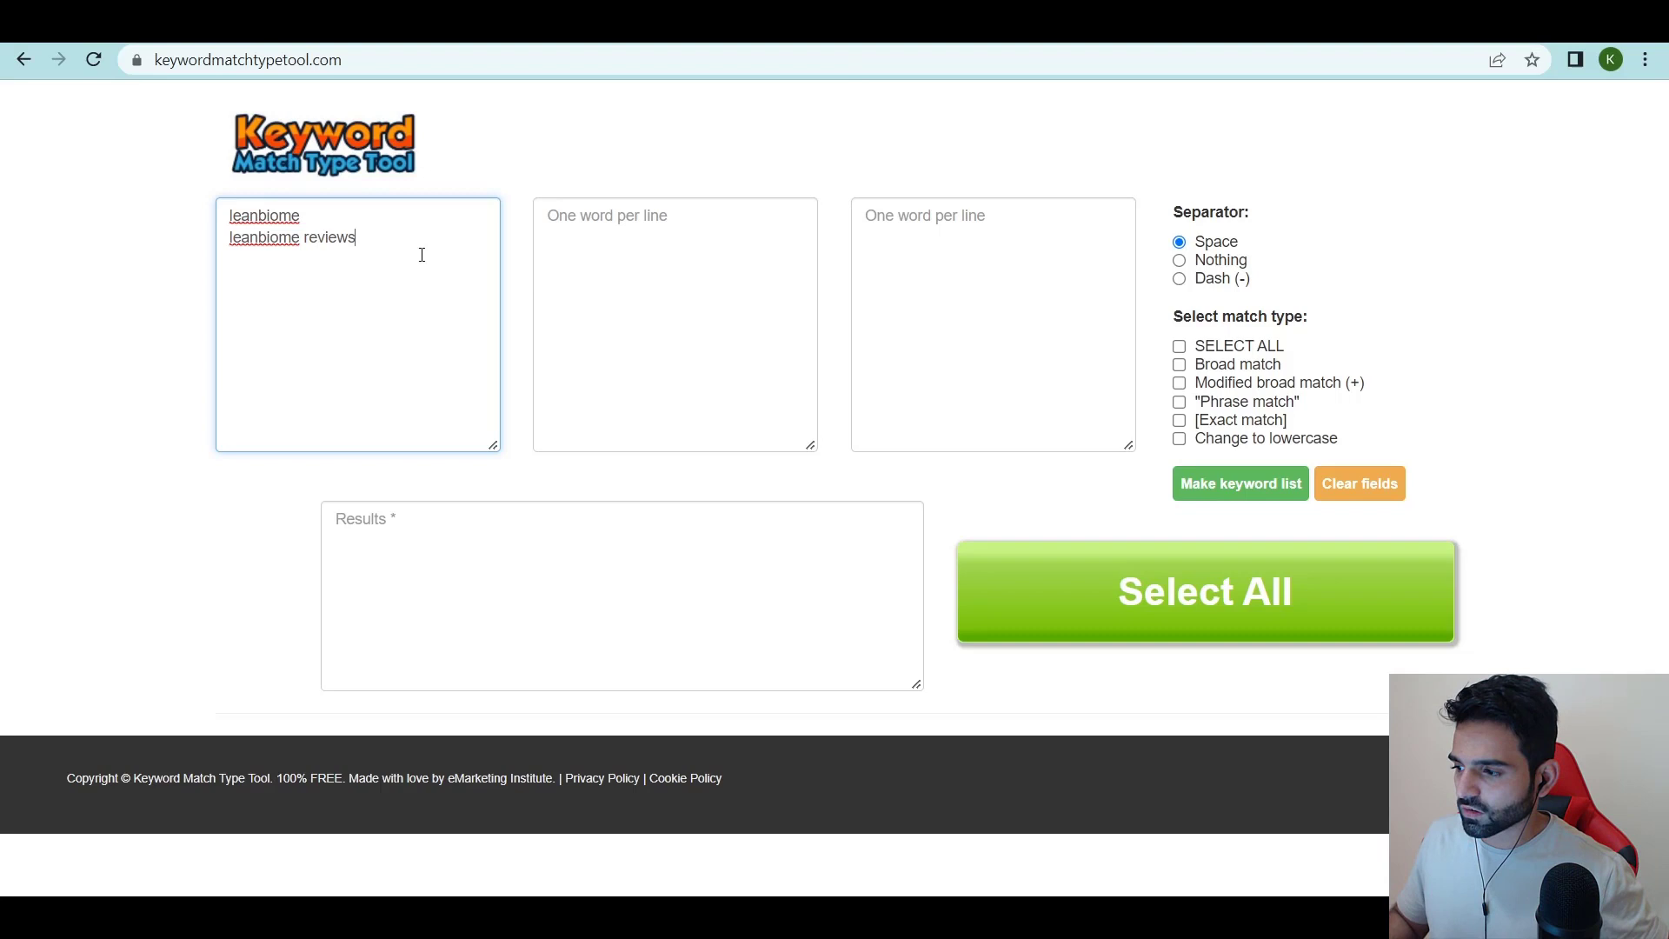
Generate lowercase phrase and exact match versions and copy the four-keyword list.
click(1215, 422)
click(1214, 402)
click(1211, 439)
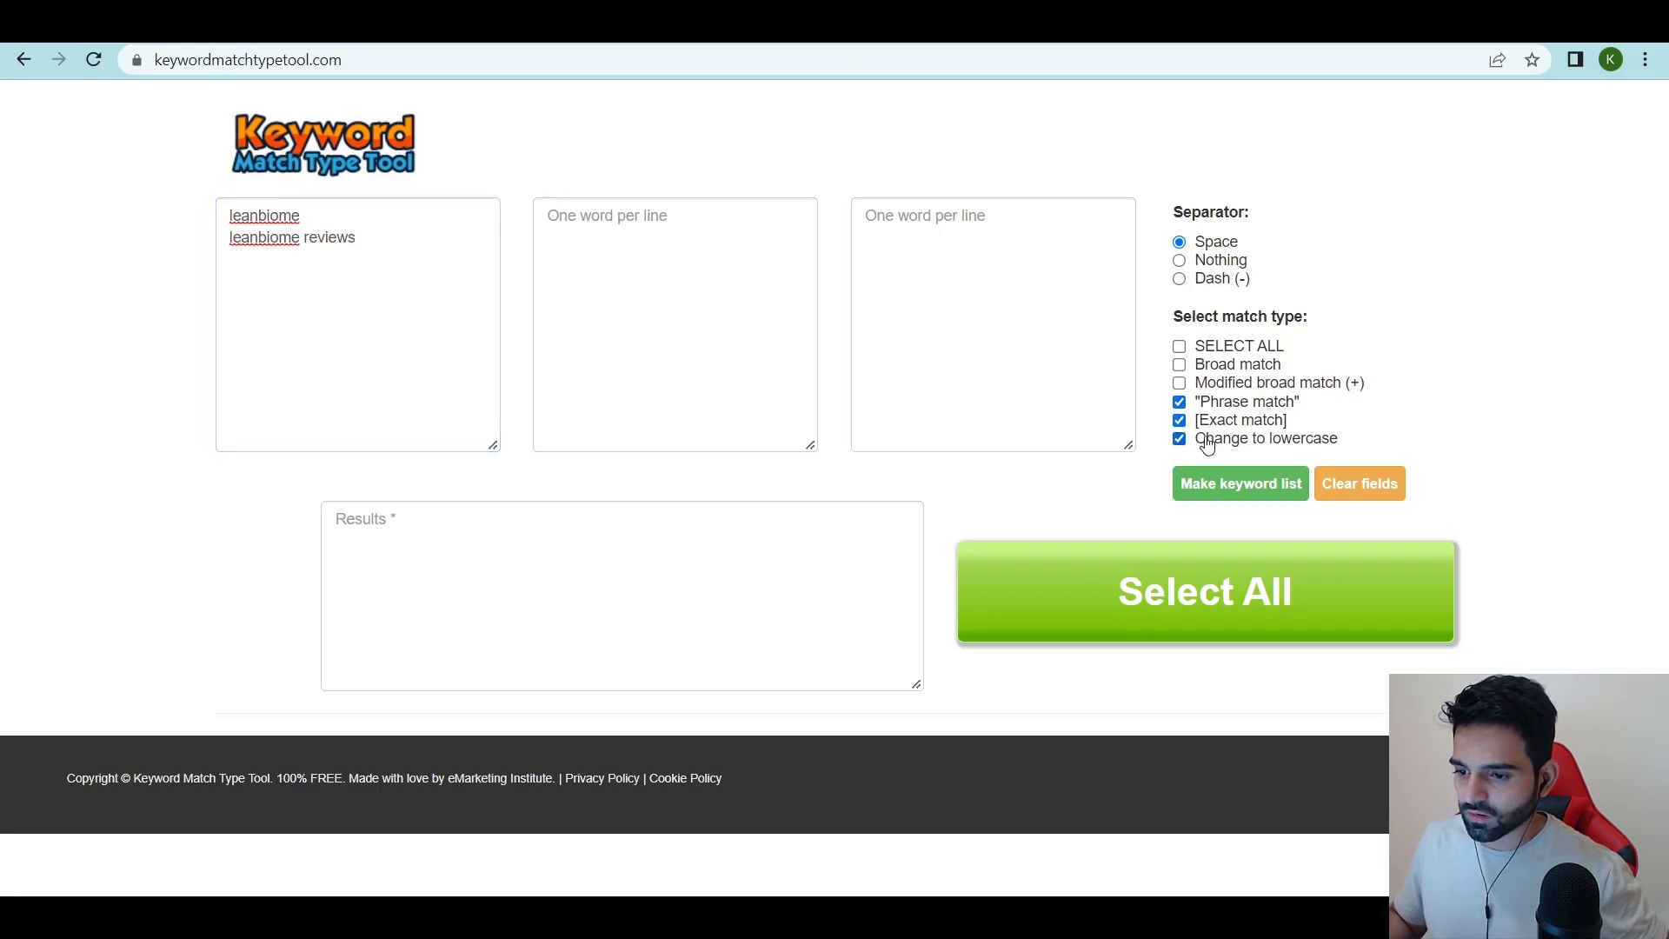
click(1240, 484)
click(565, 546)
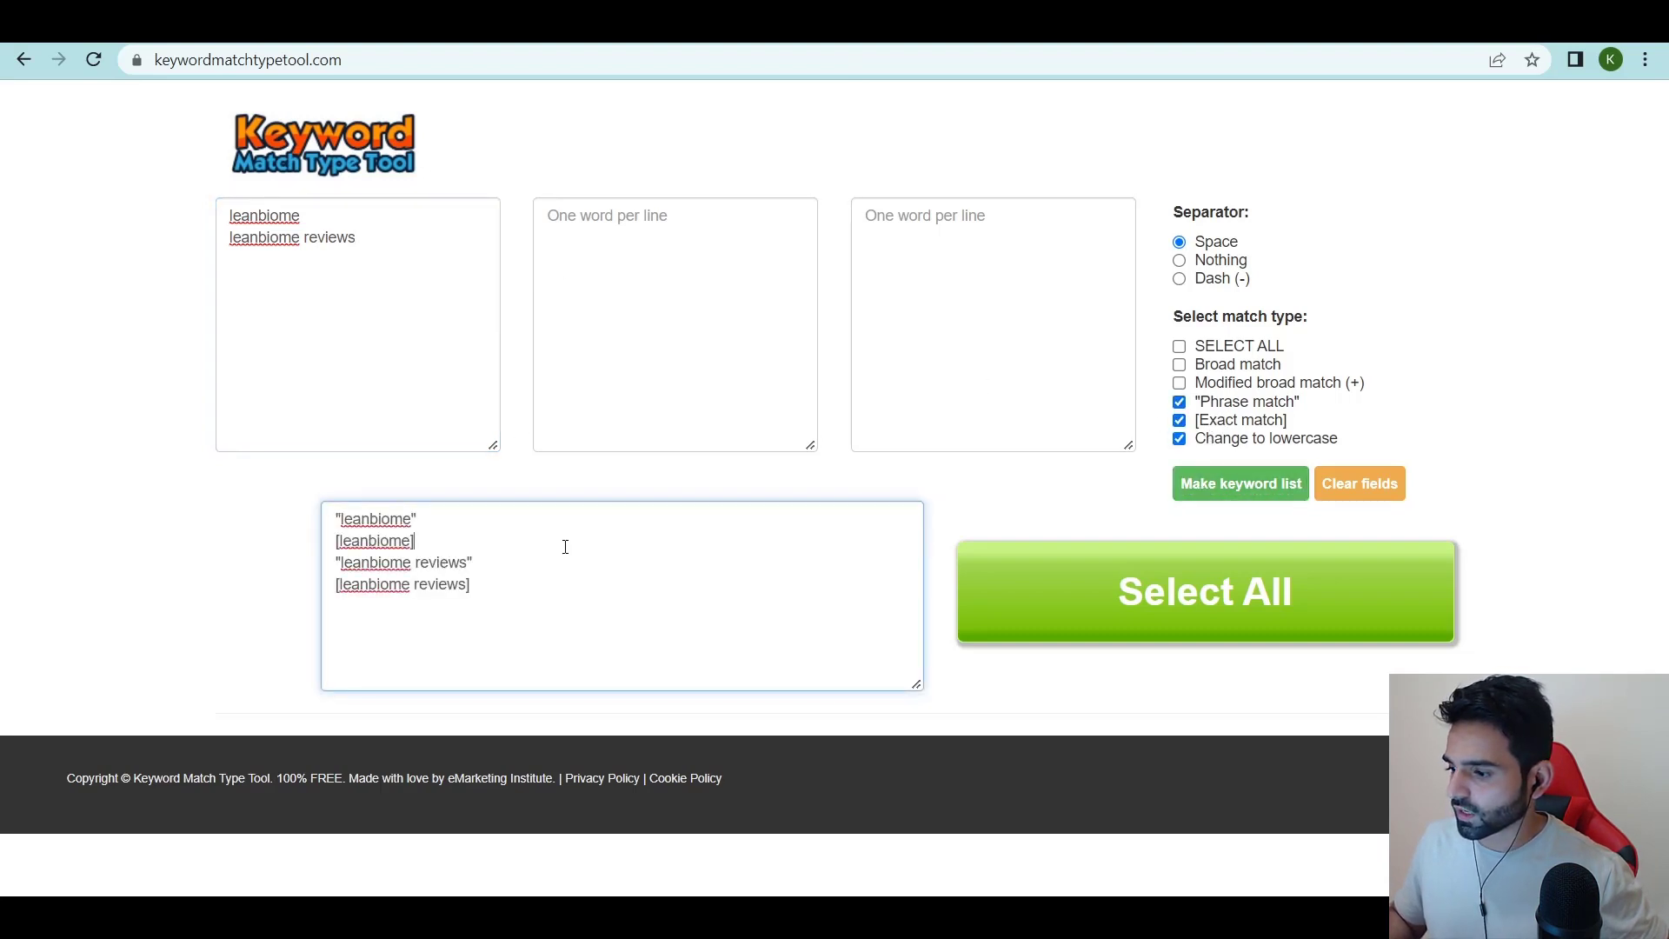
click(962, 619)
key(ctrl+c)
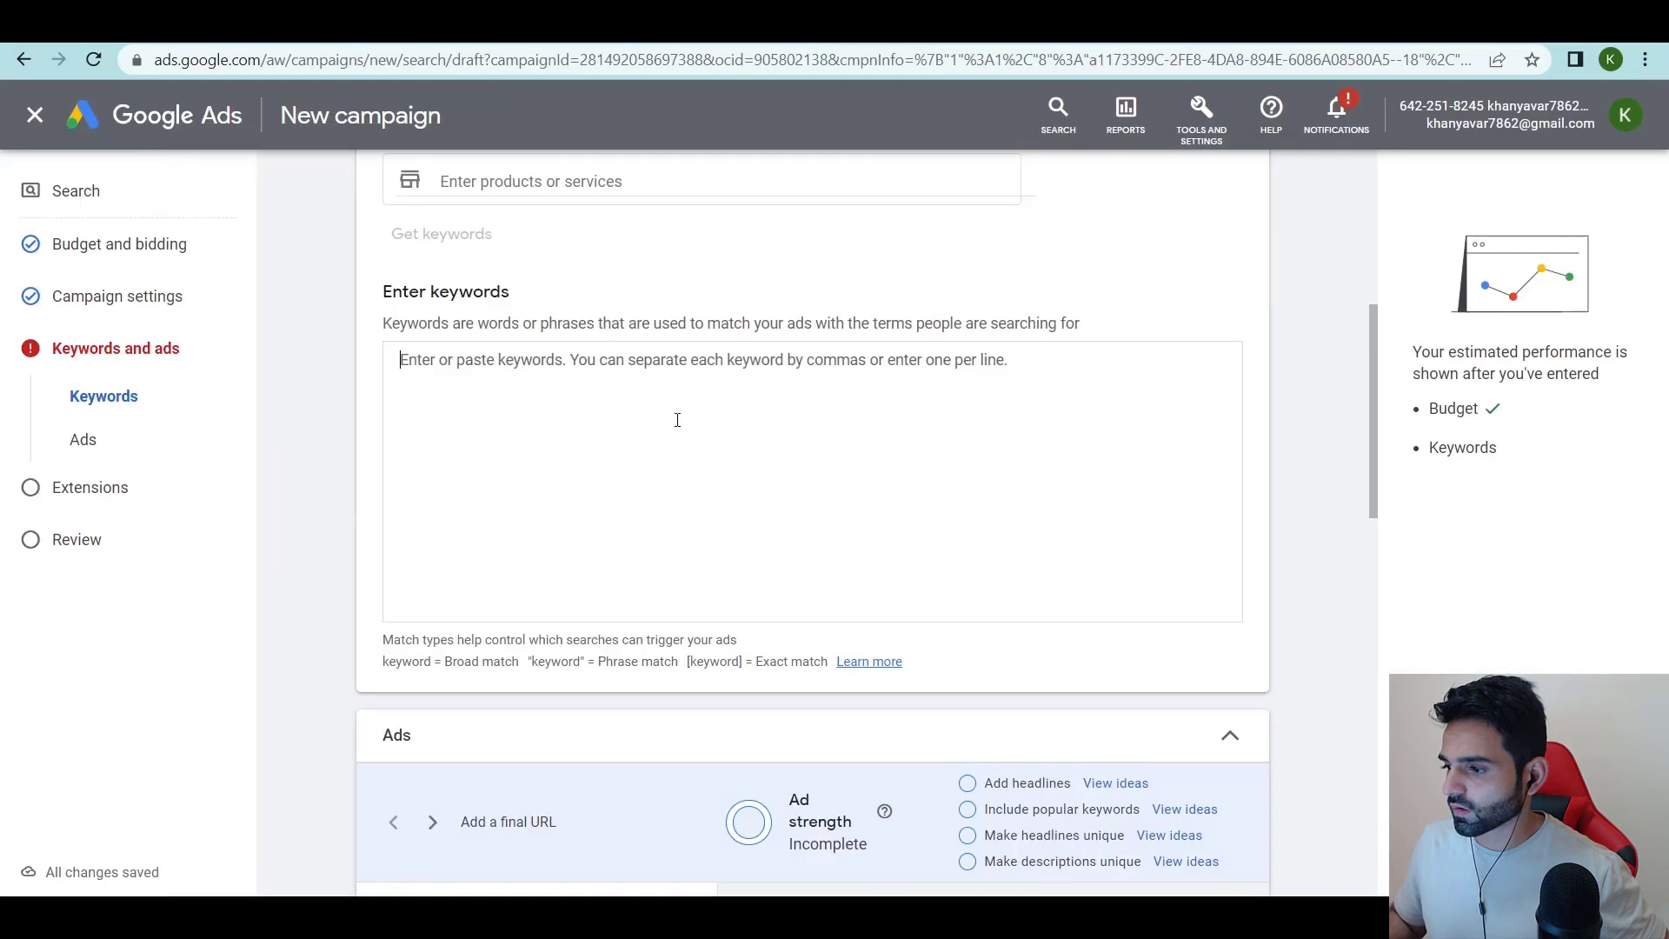
Paste the four leanbiome keywords into the ad group's keyword box.
click(685, 458)
key(ctrl+v)
scroll(556, 465, down, 5)
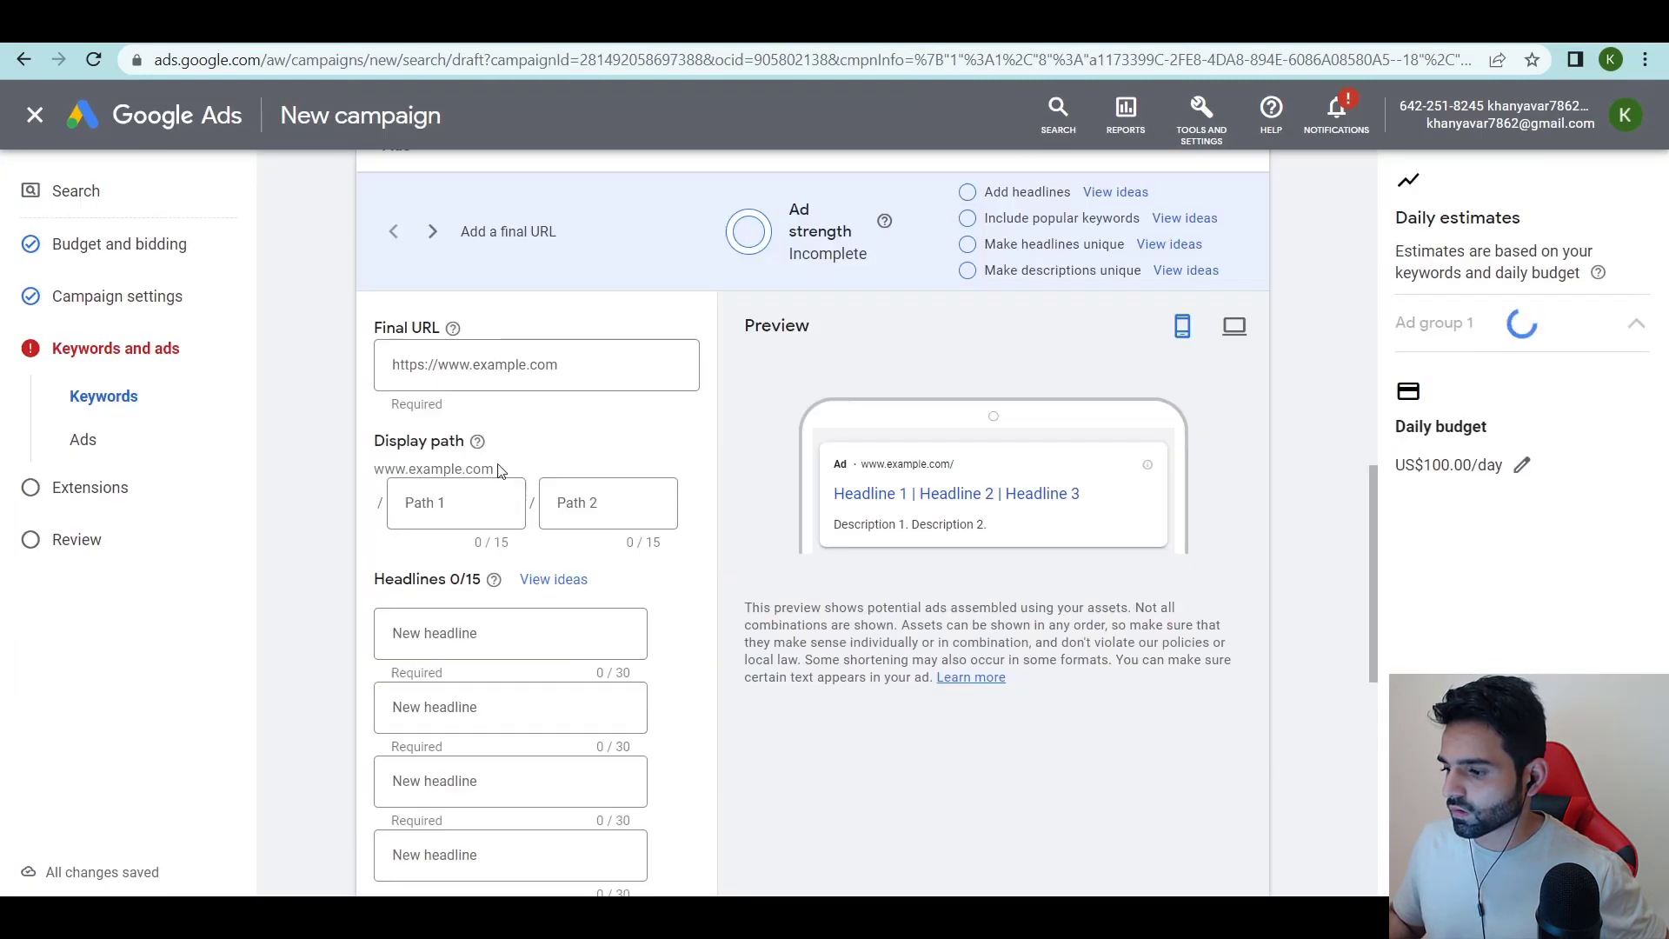
Set the ad's first display path to Order-Now and clear the second path.
click(474, 382)
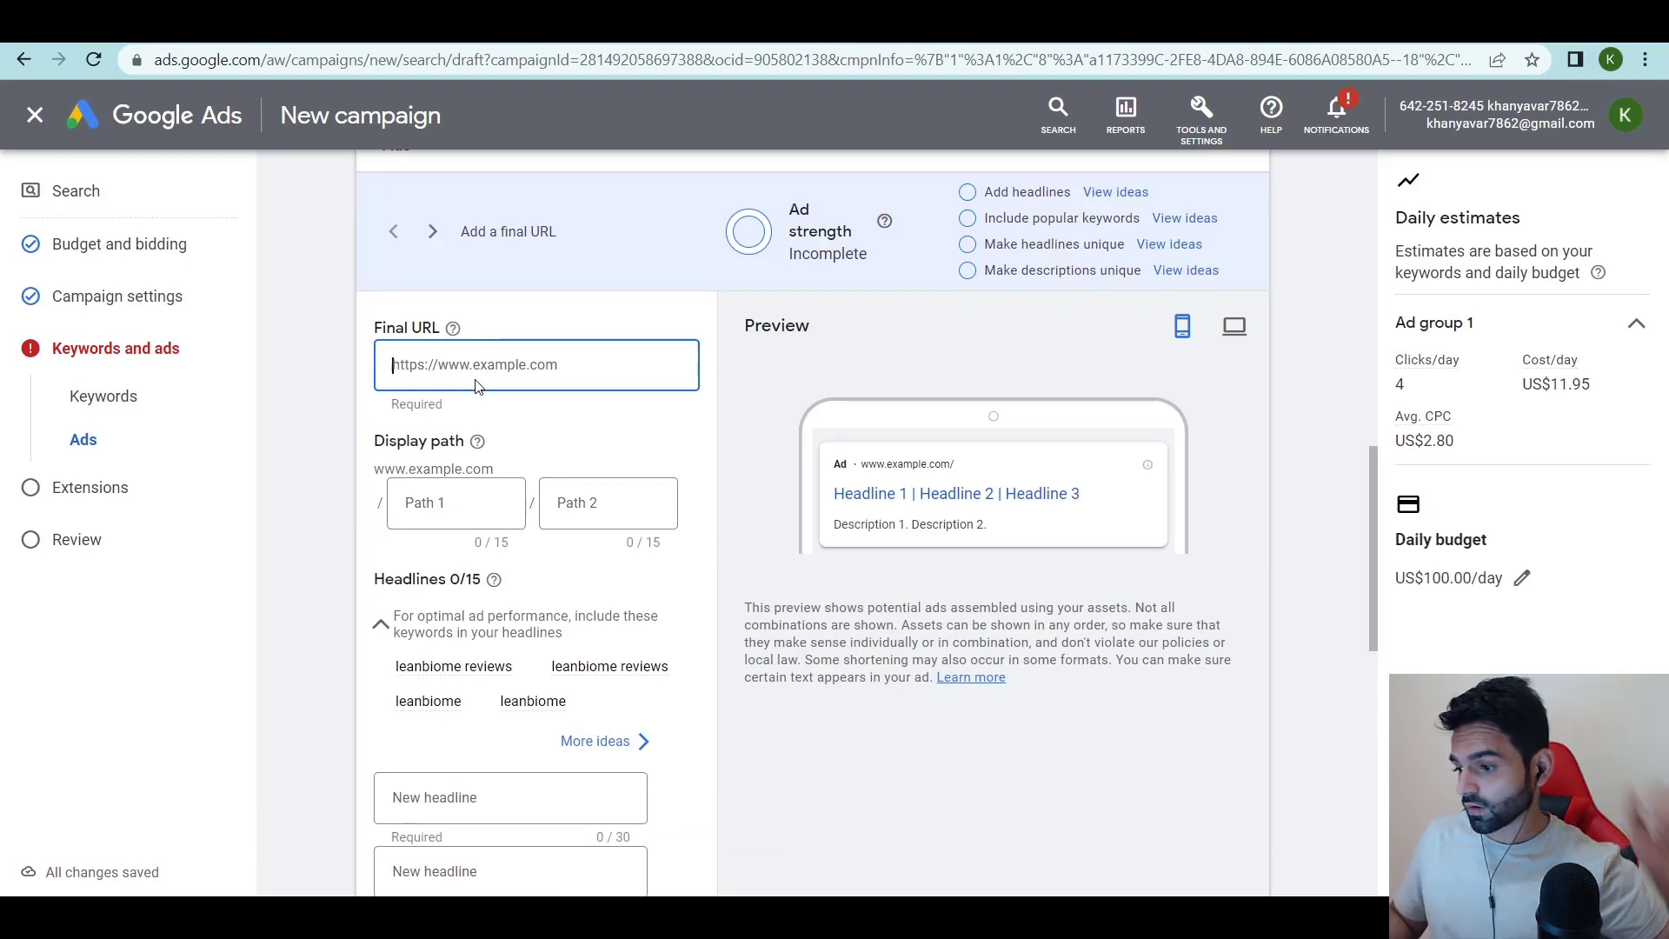
click(440, 498)
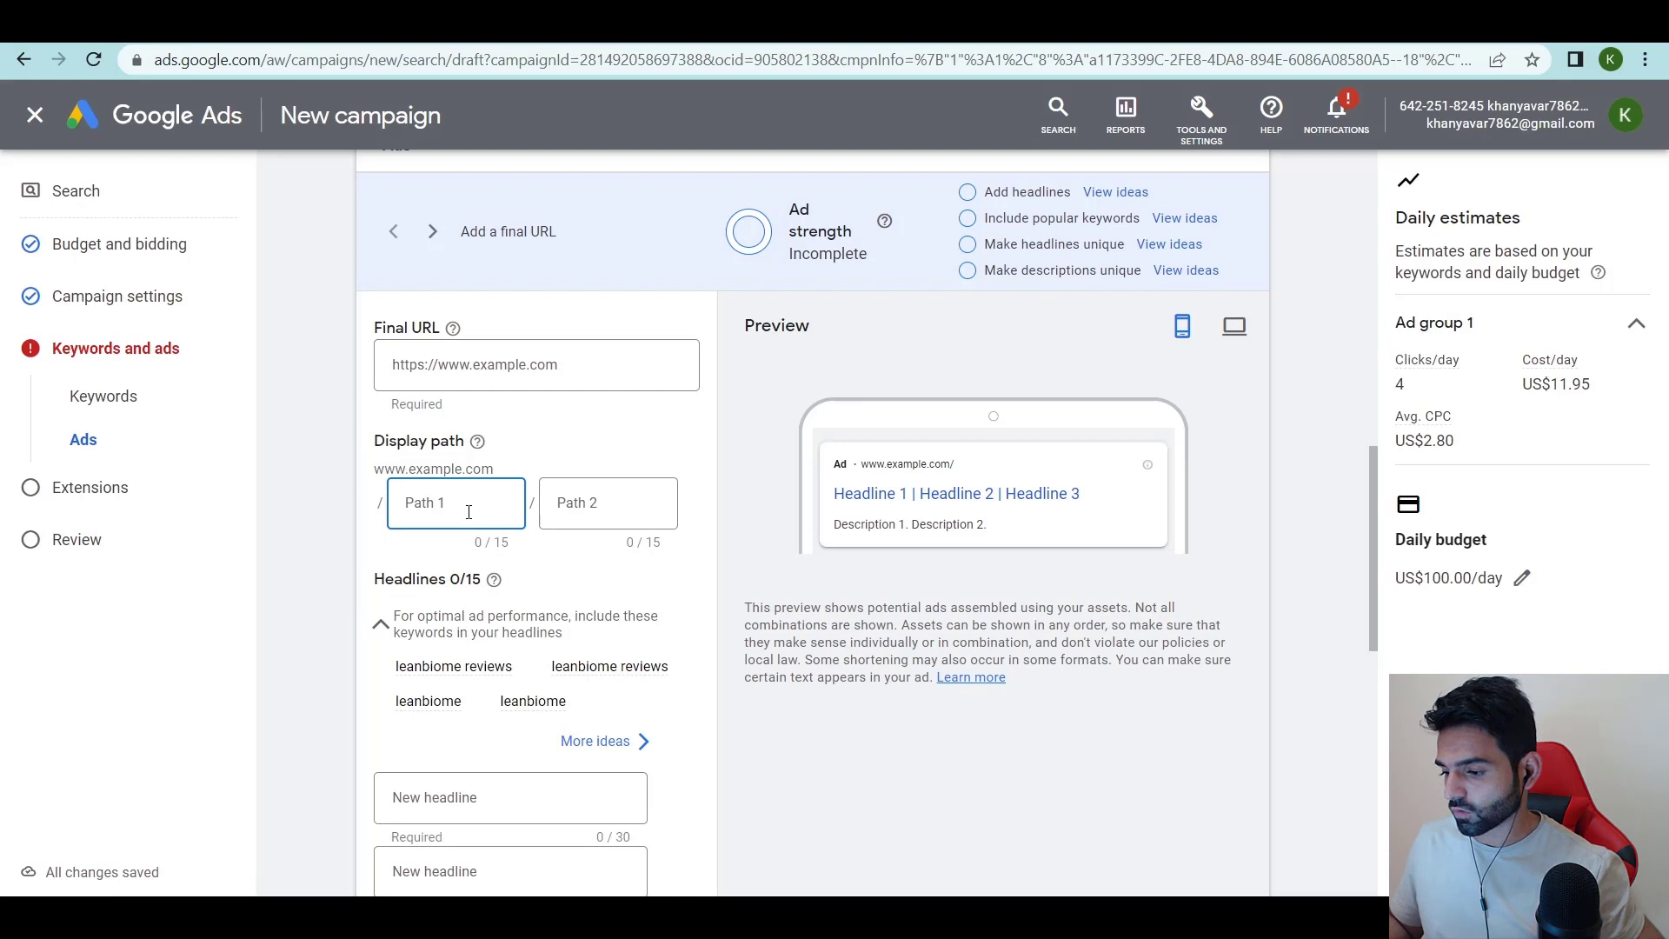
key(Tab)
text(0)
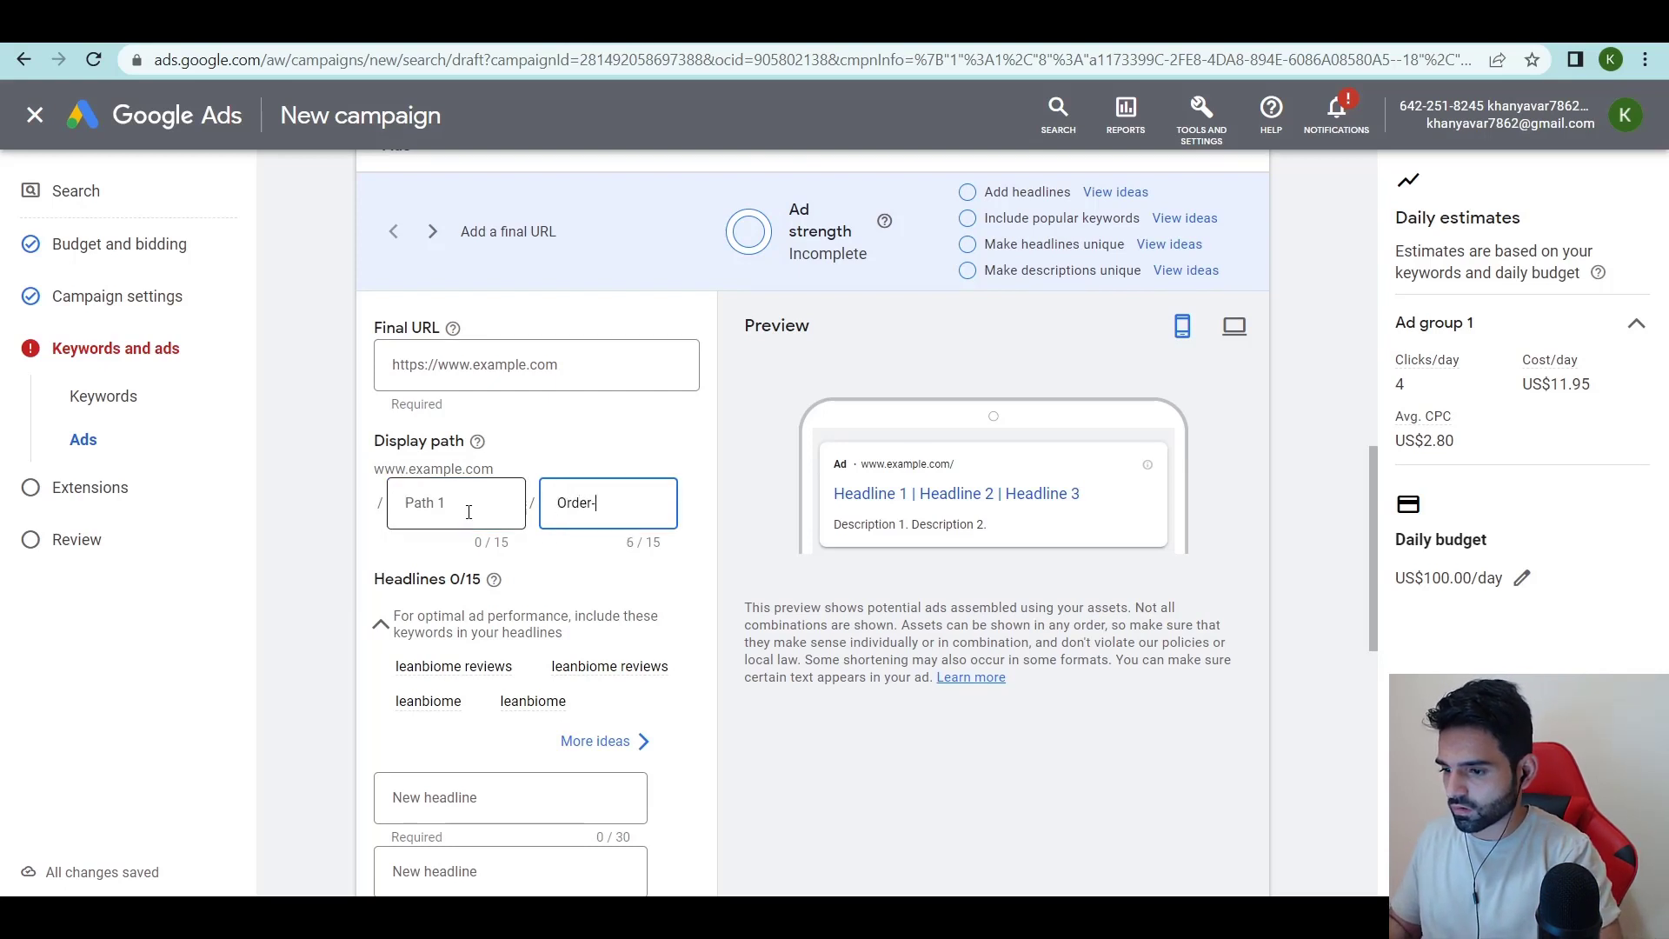
click(466, 511)
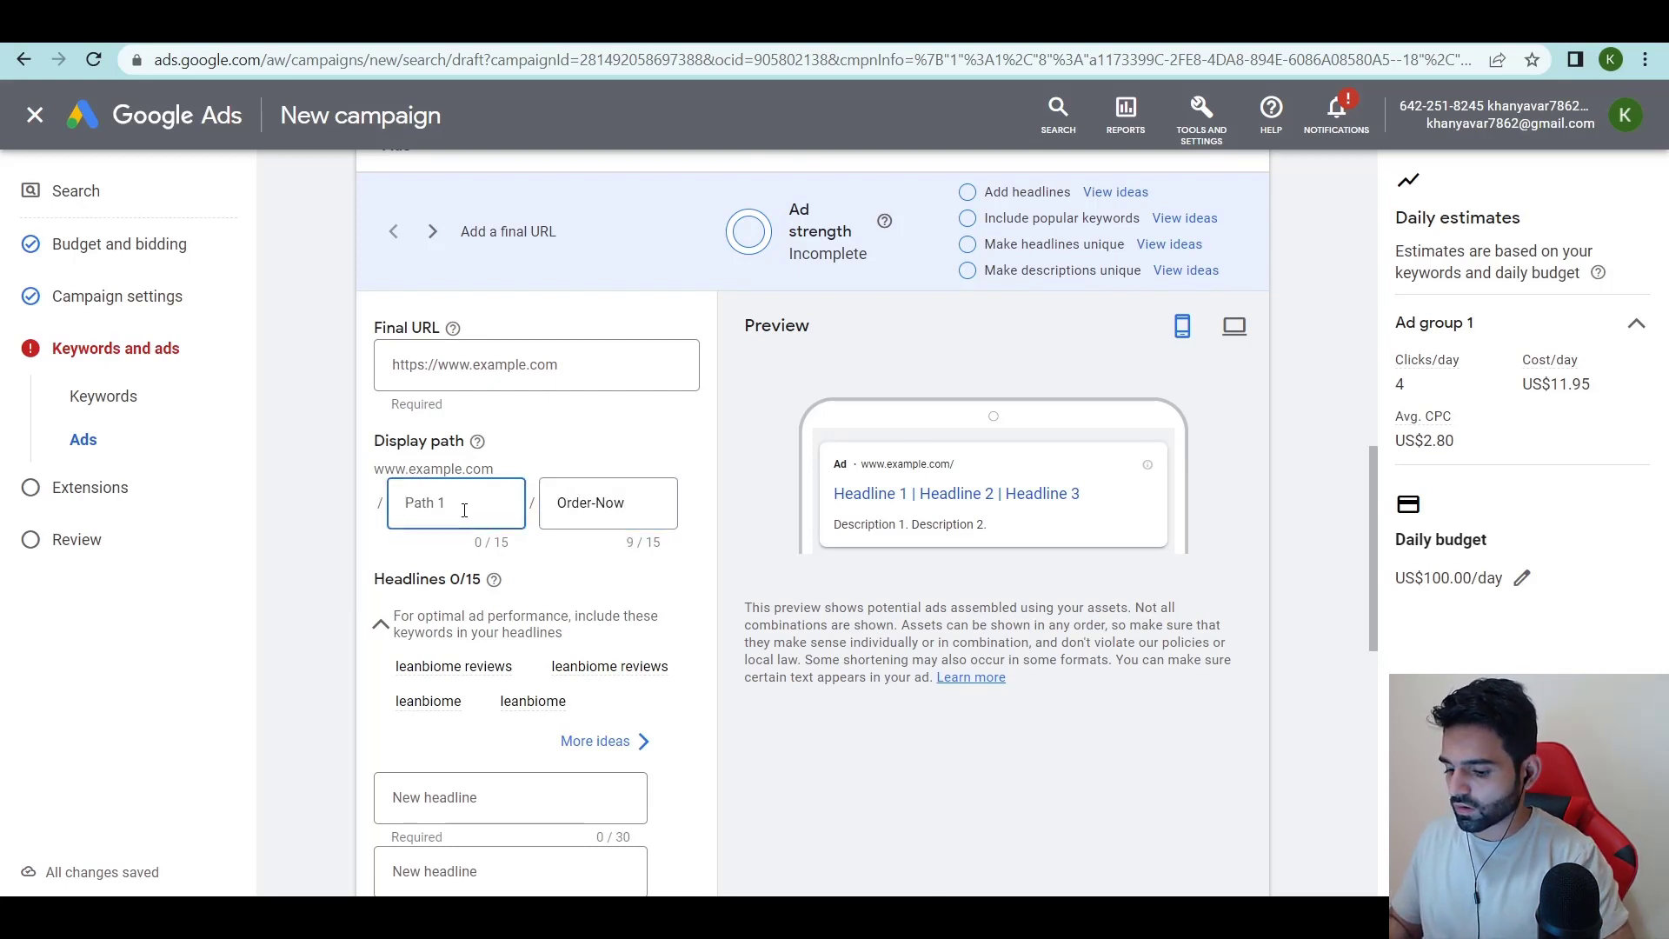
text(Order-Now)
click(630, 502)
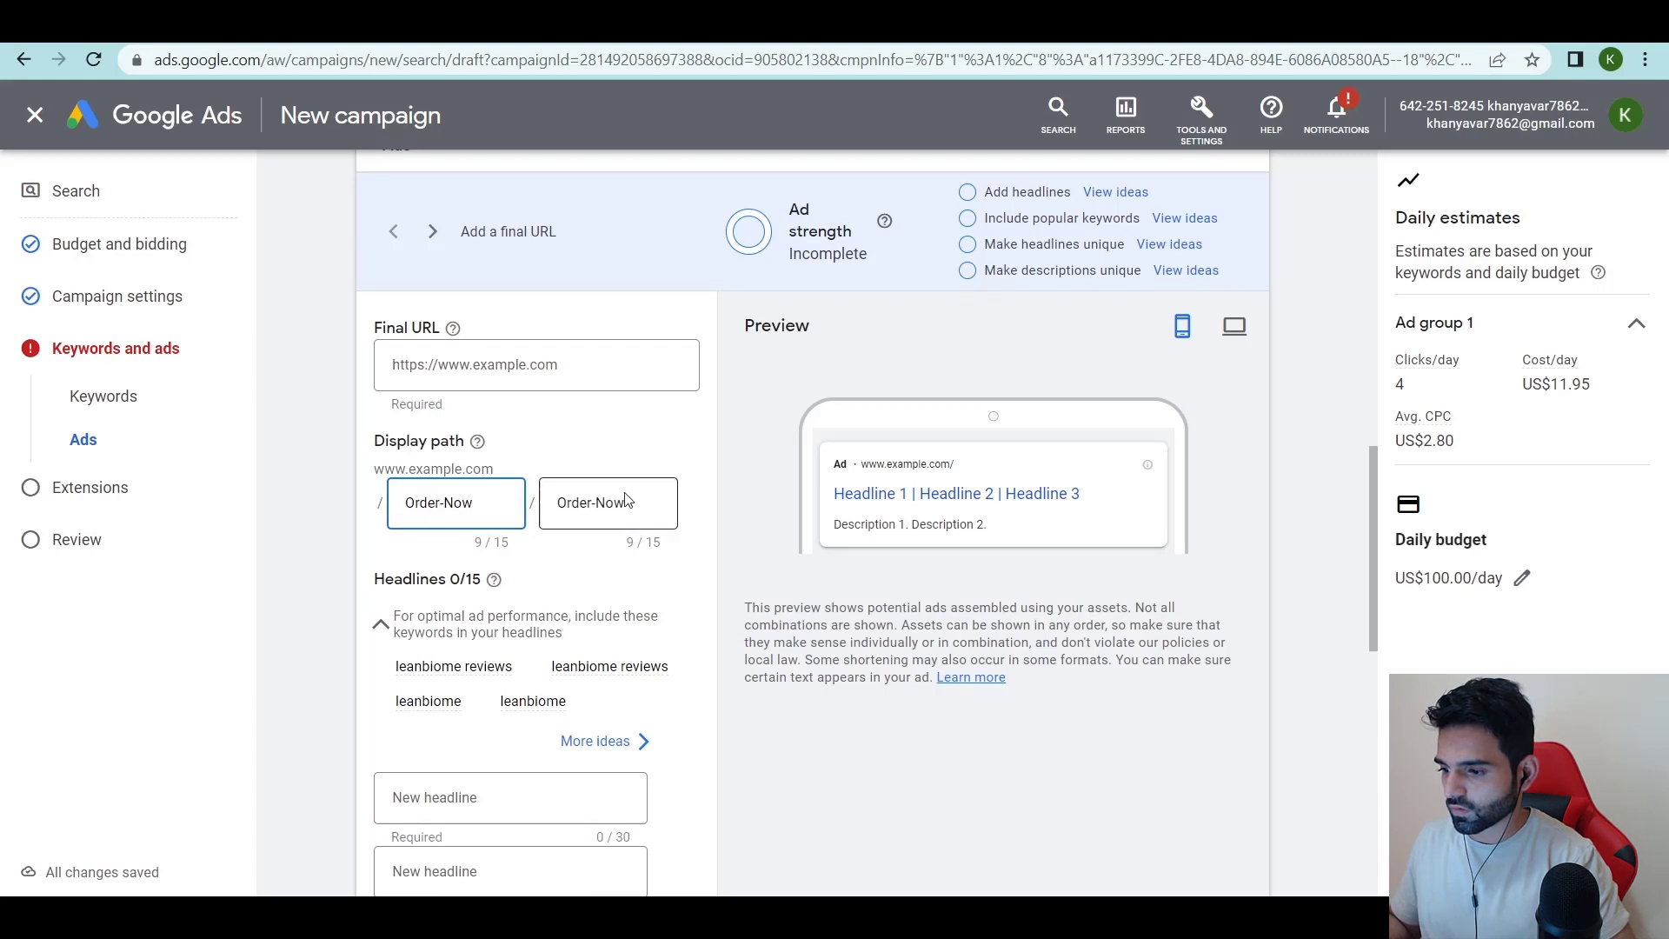
key(ctrl+a)
scroll(530, 648, down, 5)
scroll(529, 648, up, 2)
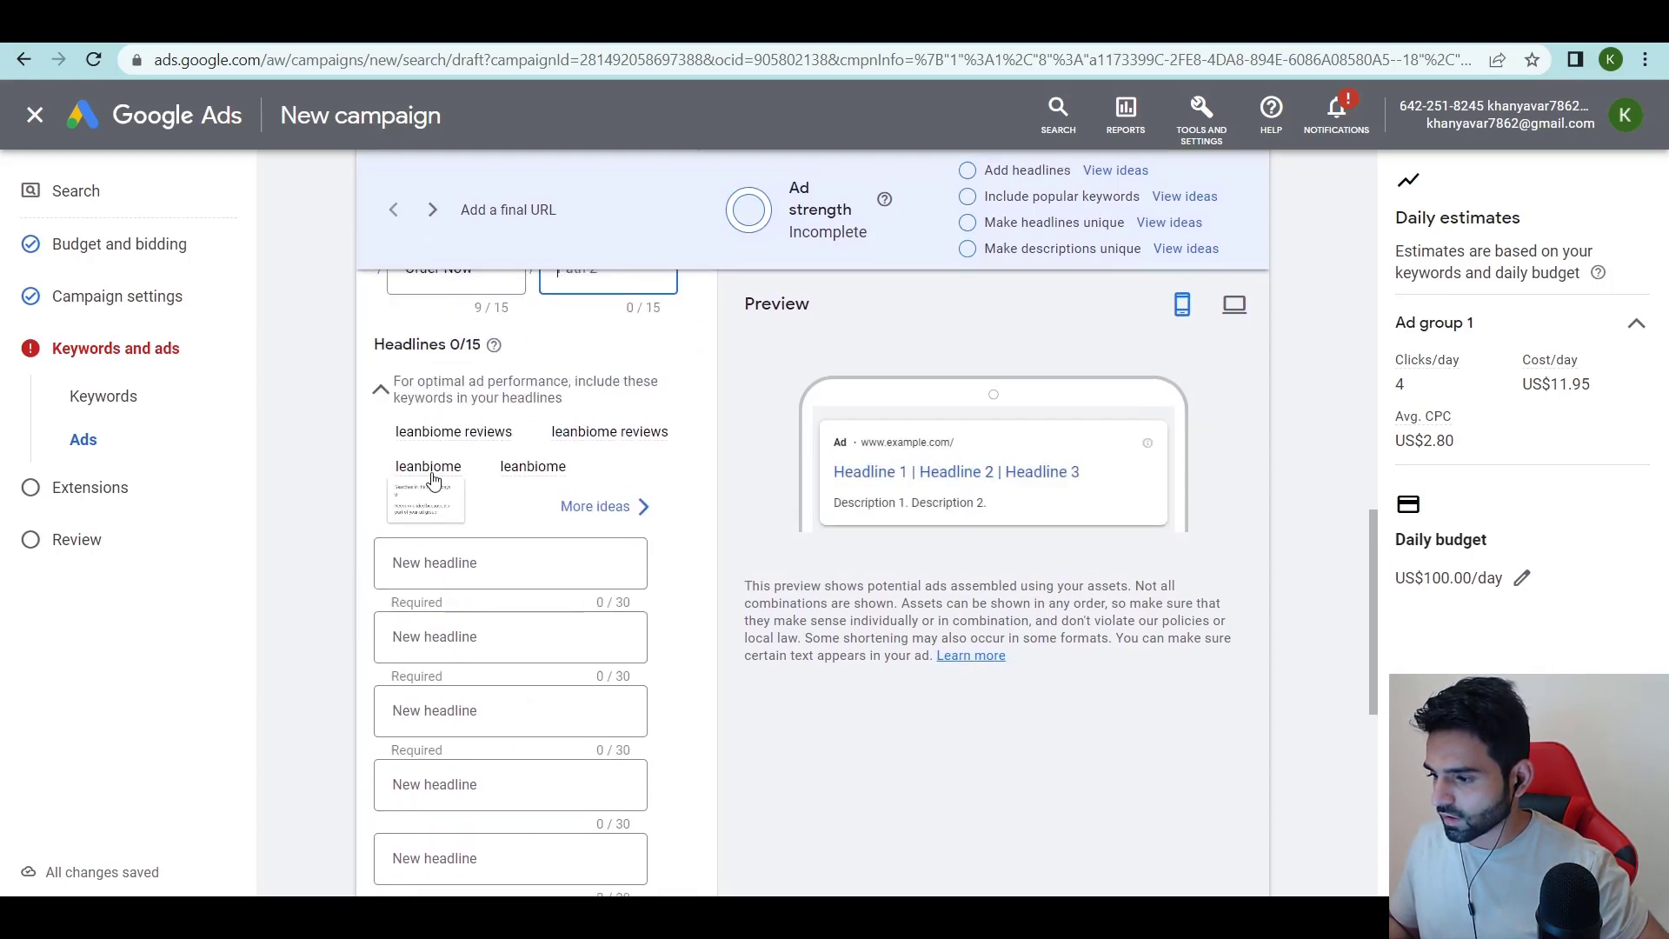
Add suggested headlines: Order Online, Shop Online Now, Best Price Guaranteed, Save Time And Money, Money Back Guarantee.
click(437, 483)
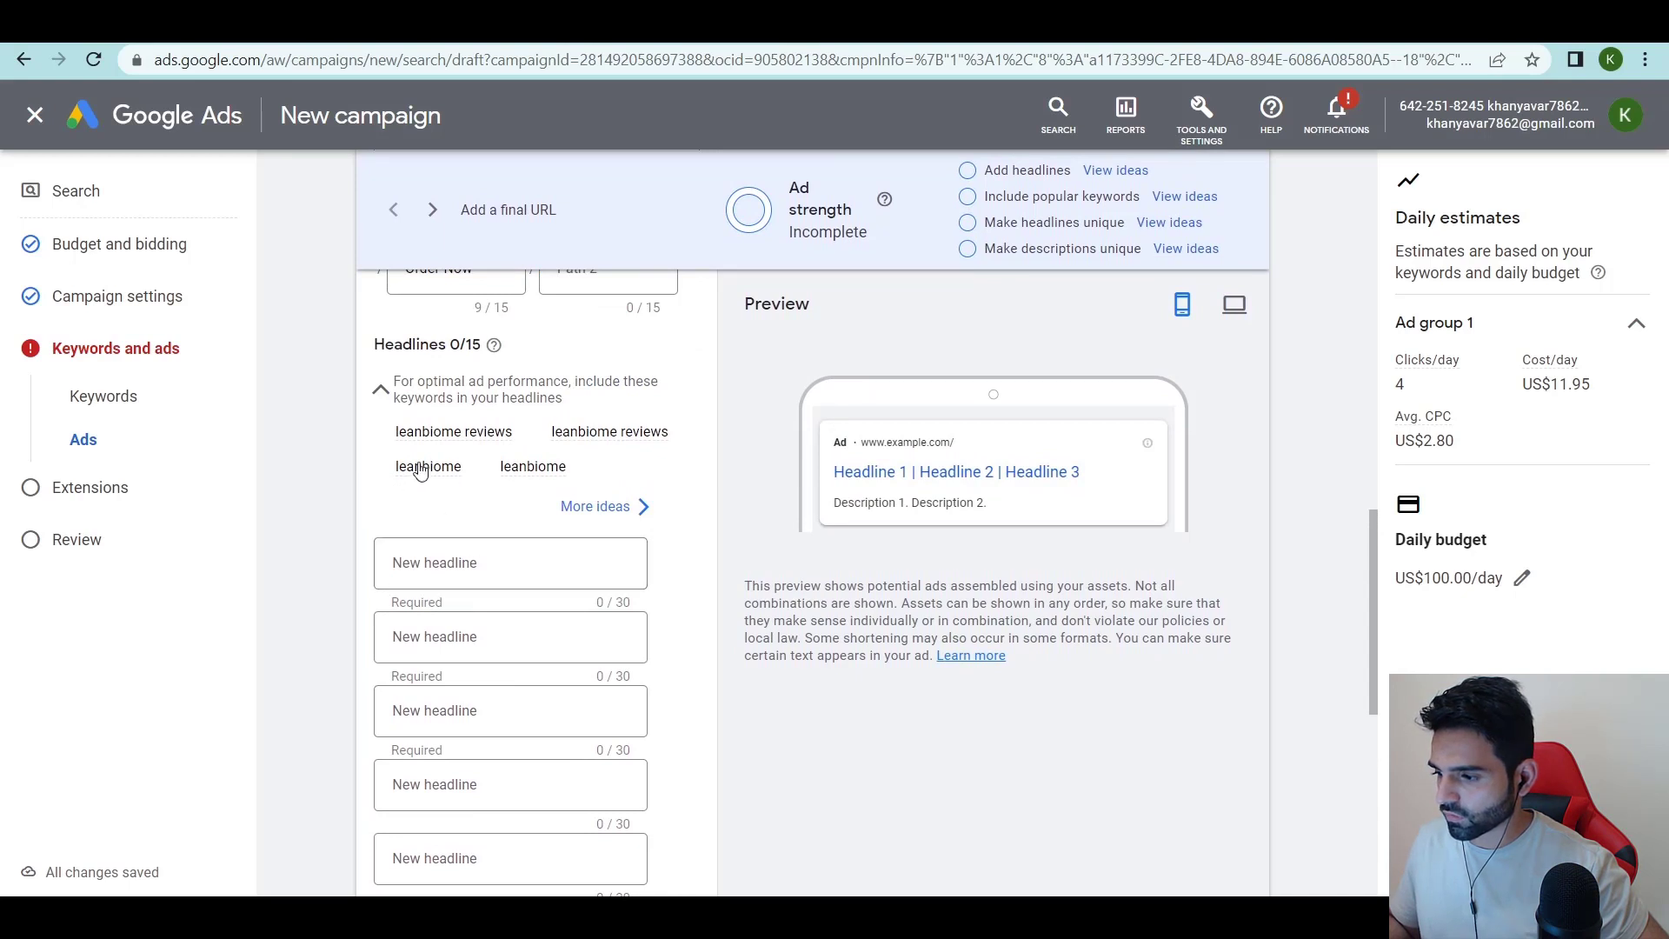
click(420, 470)
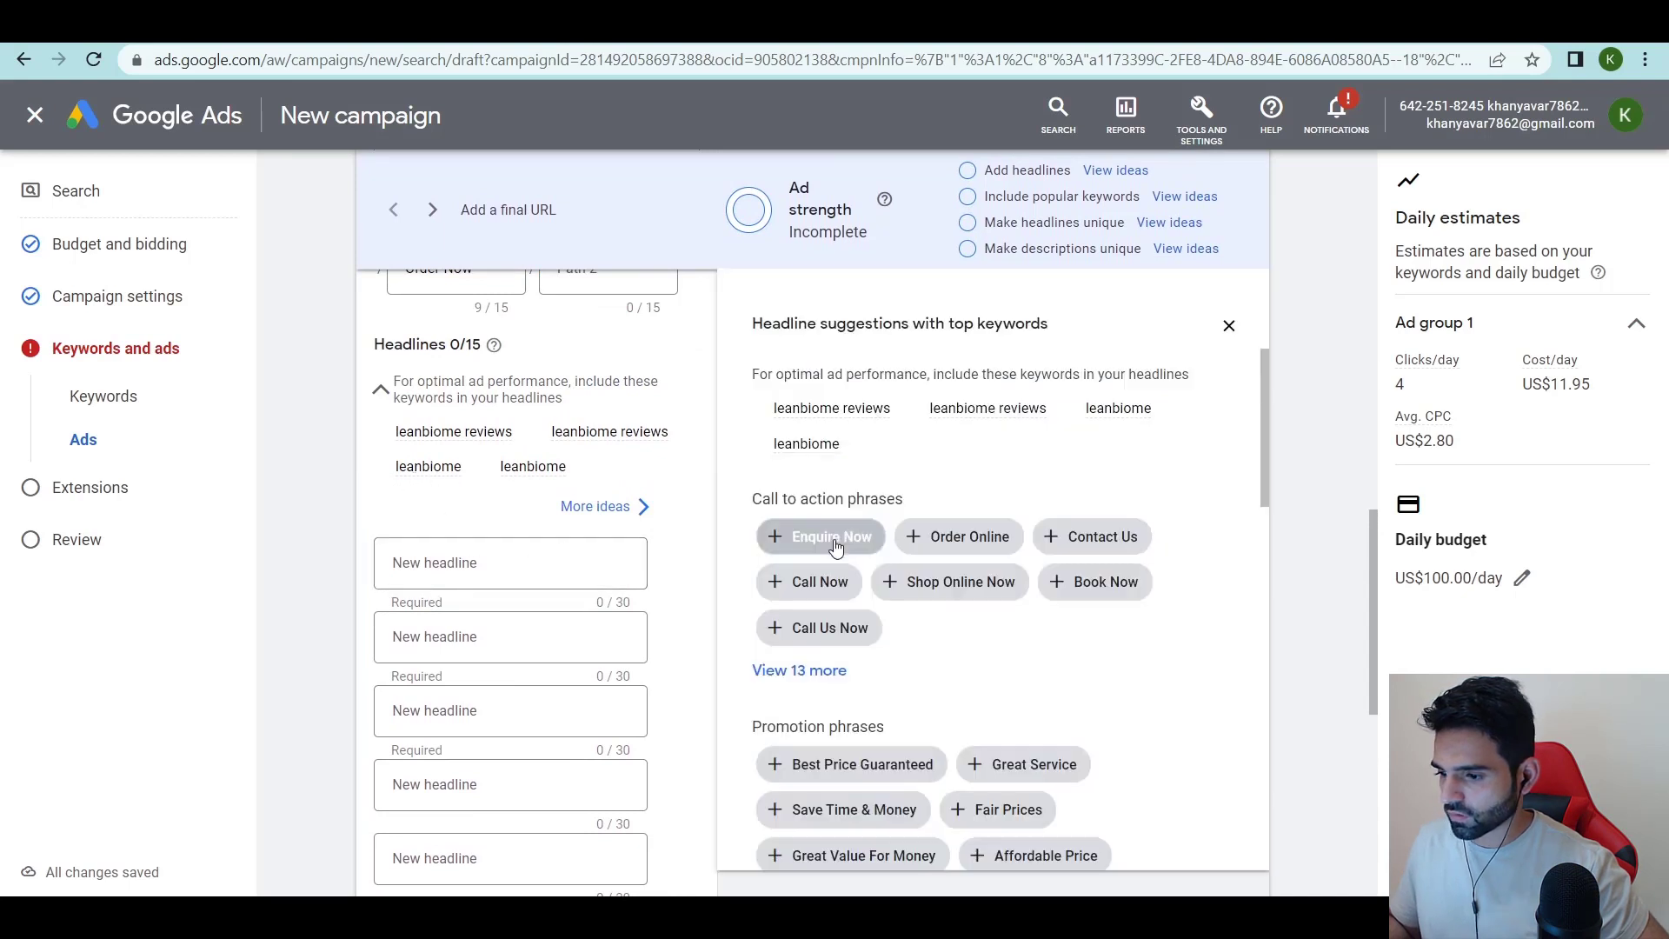
click(920, 535)
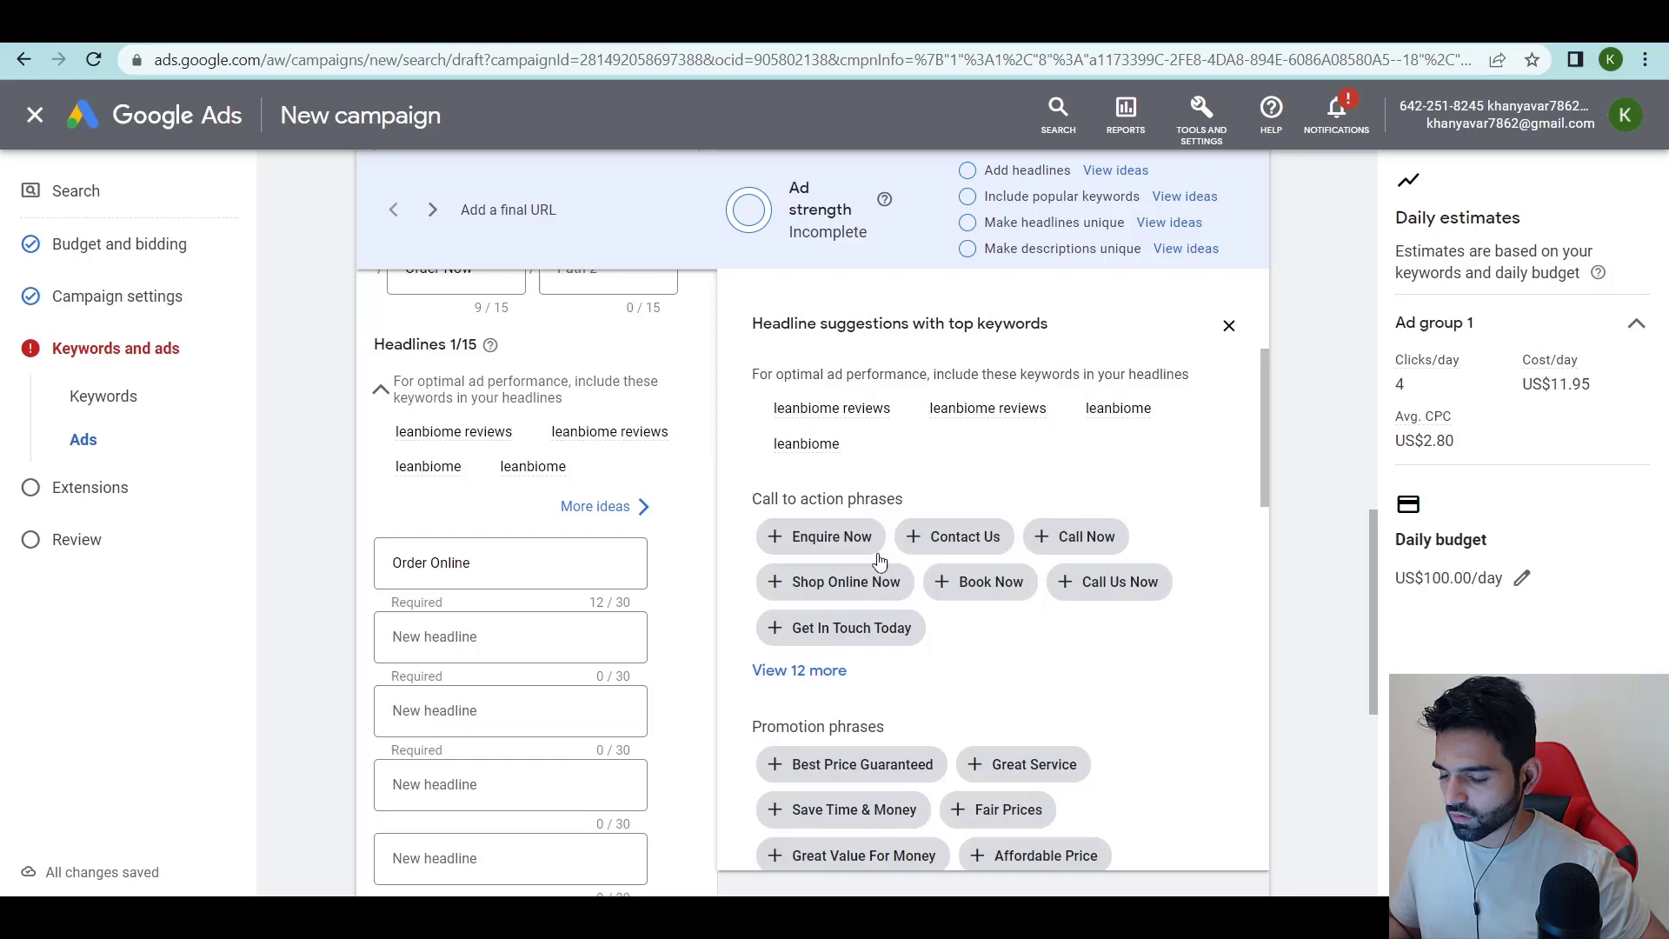
click(774, 591)
click(774, 590)
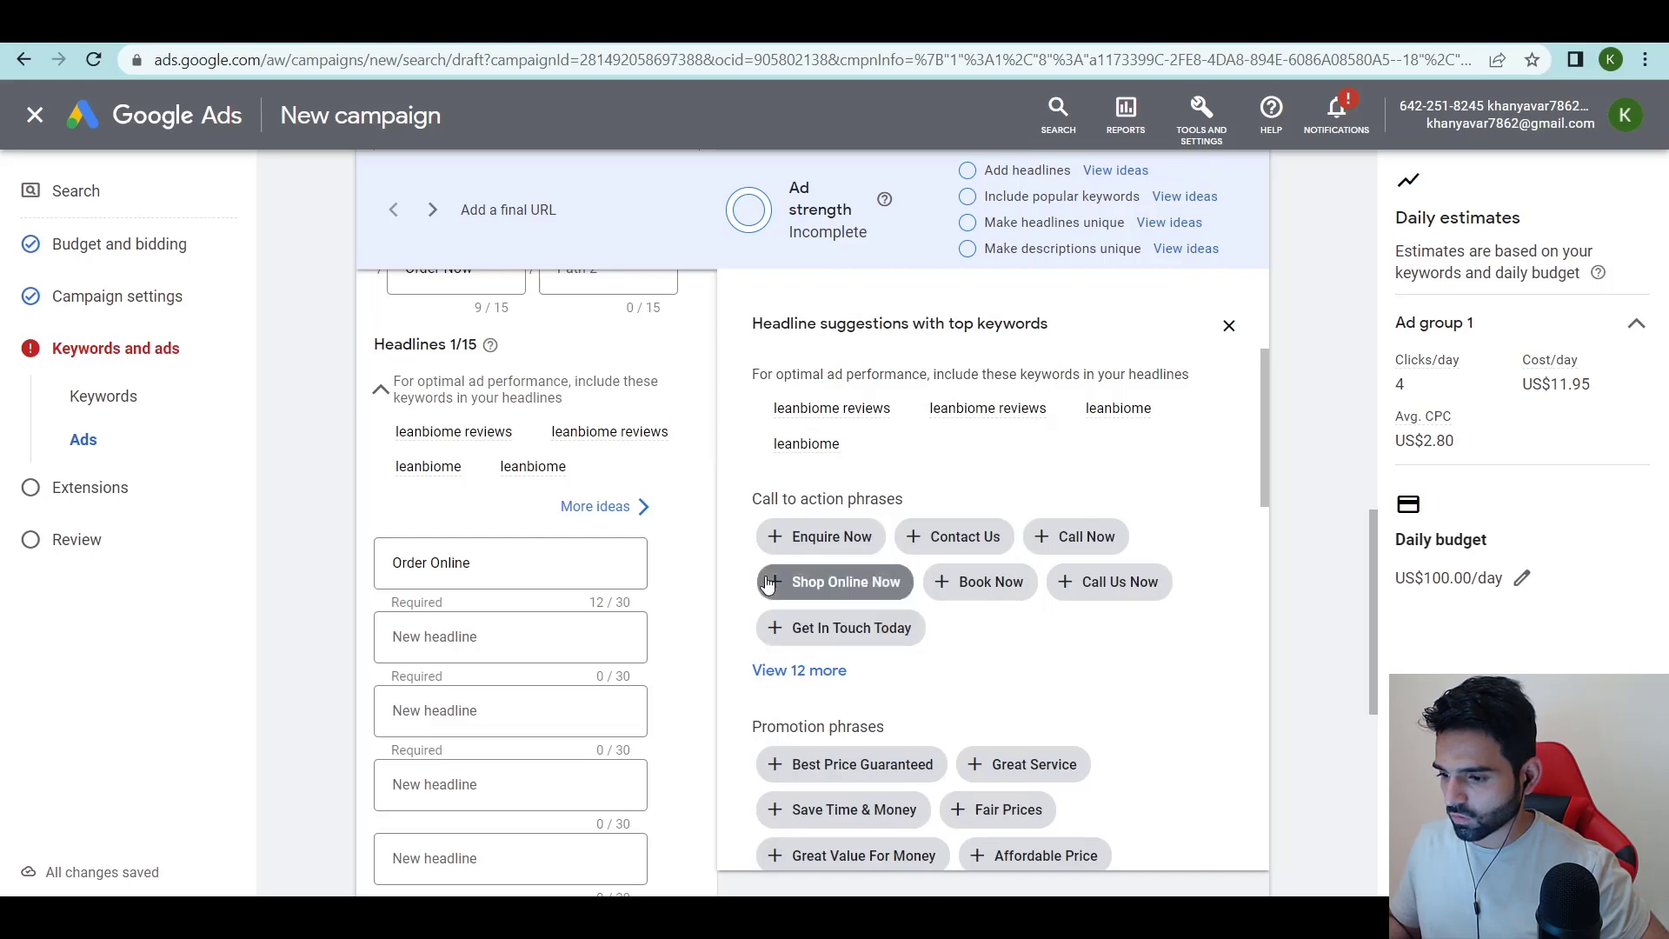
scroll(773, 574, down, 3)
click(773, 565)
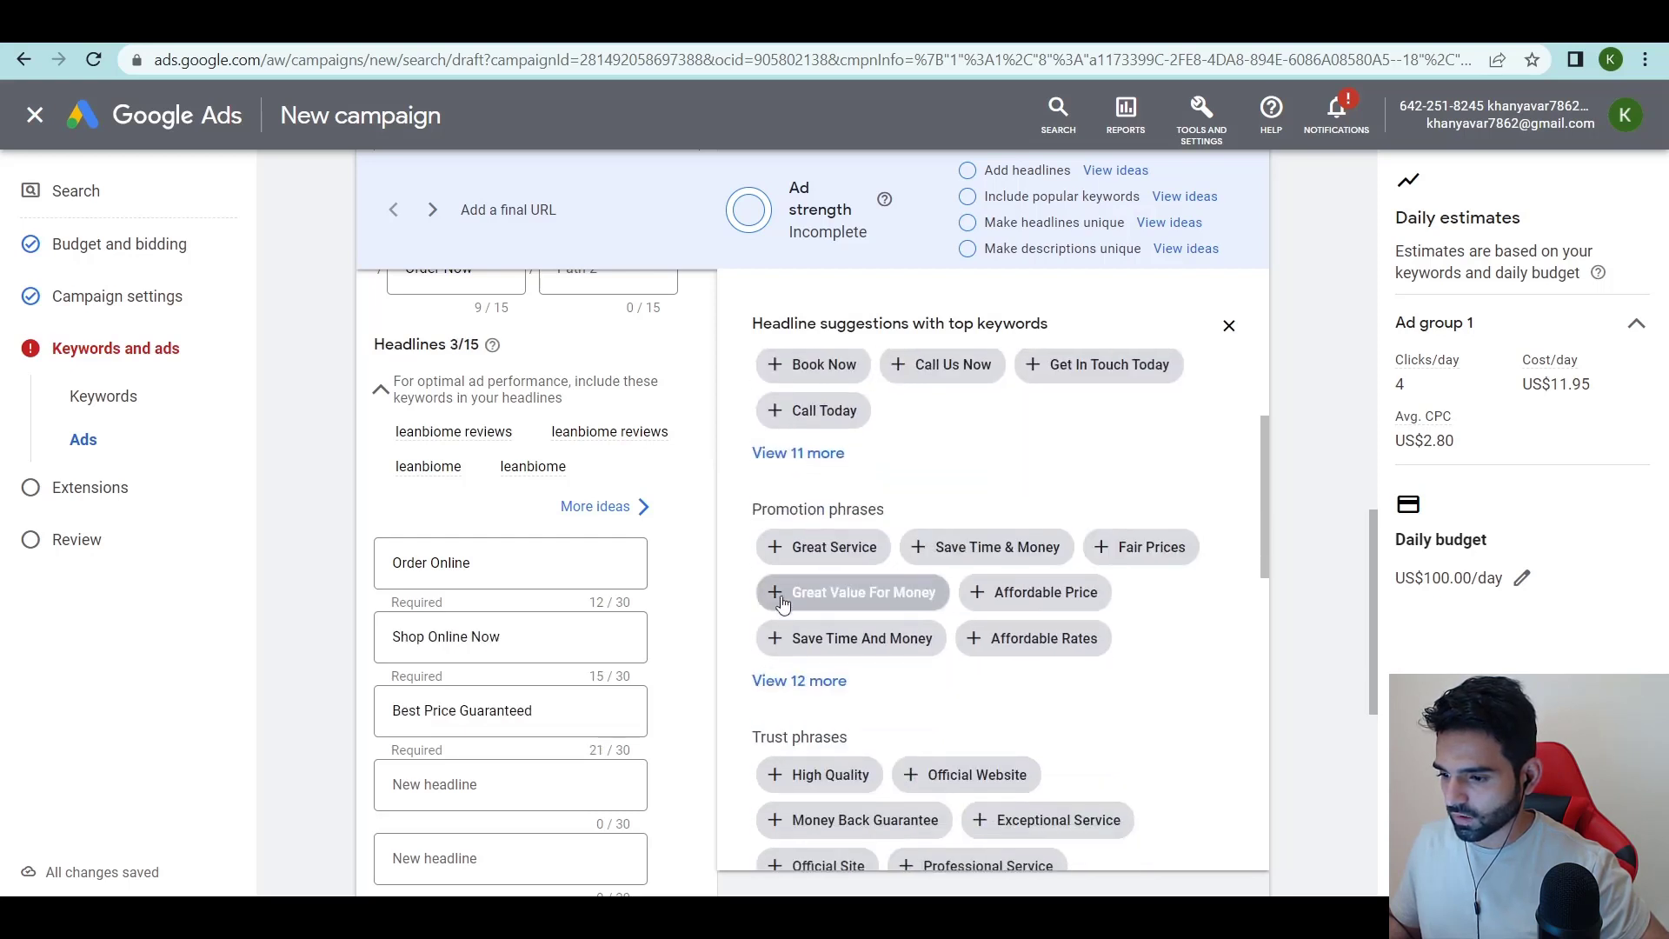
click(776, 598)
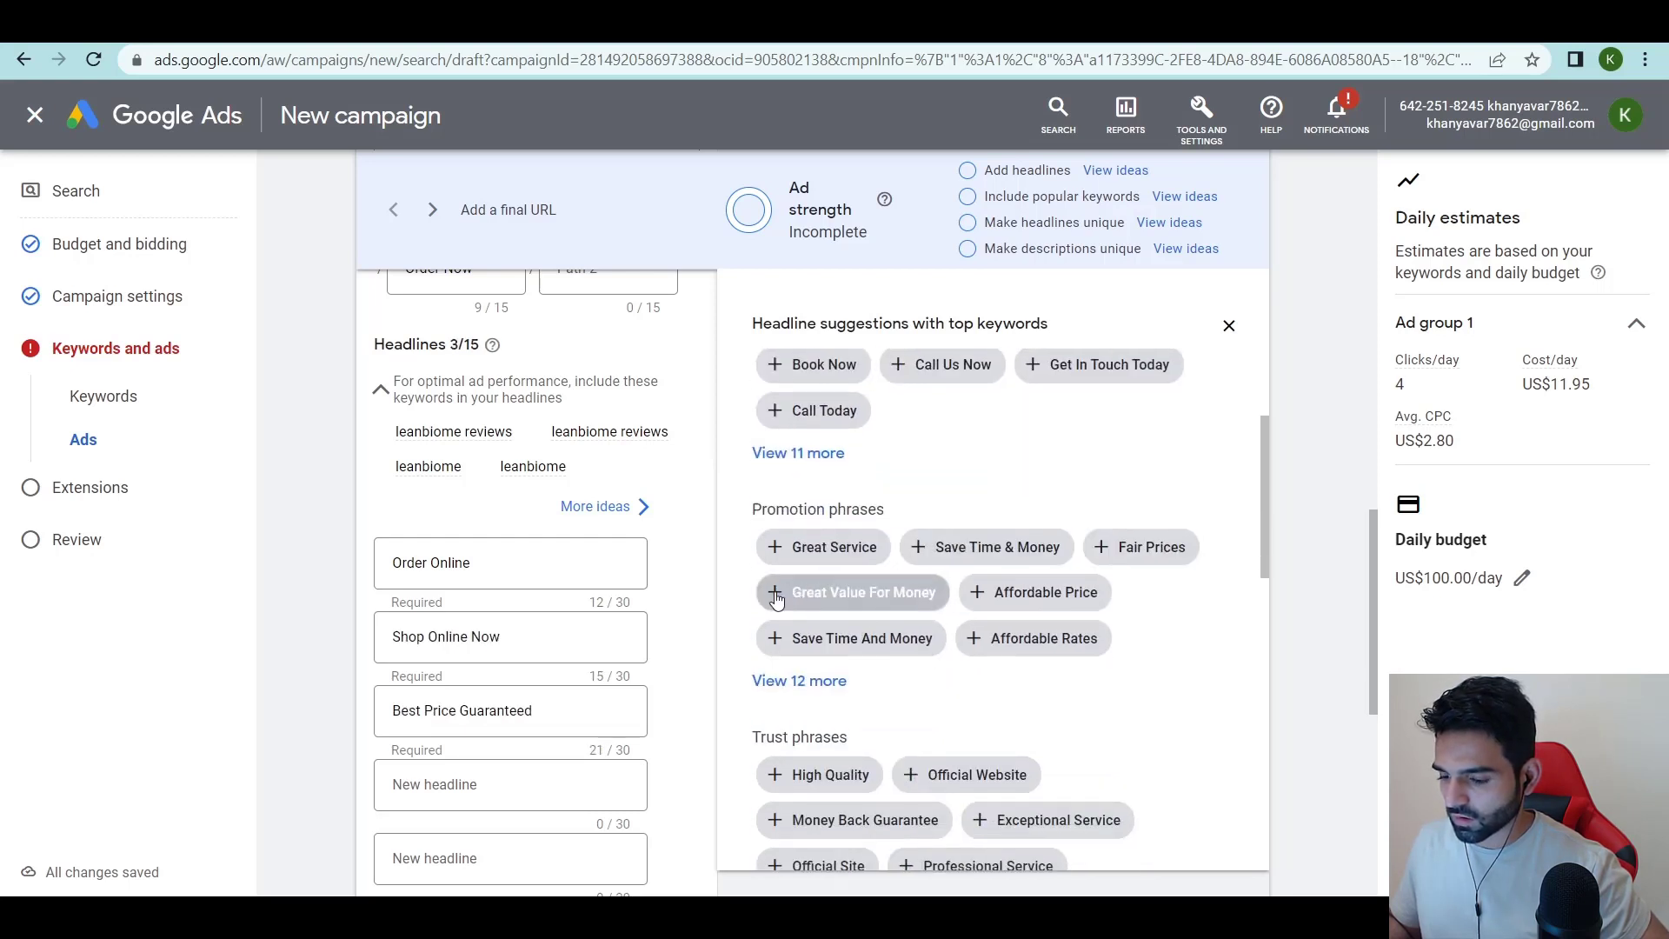
click(776, 642)
scroll(770, 608, down, 5)
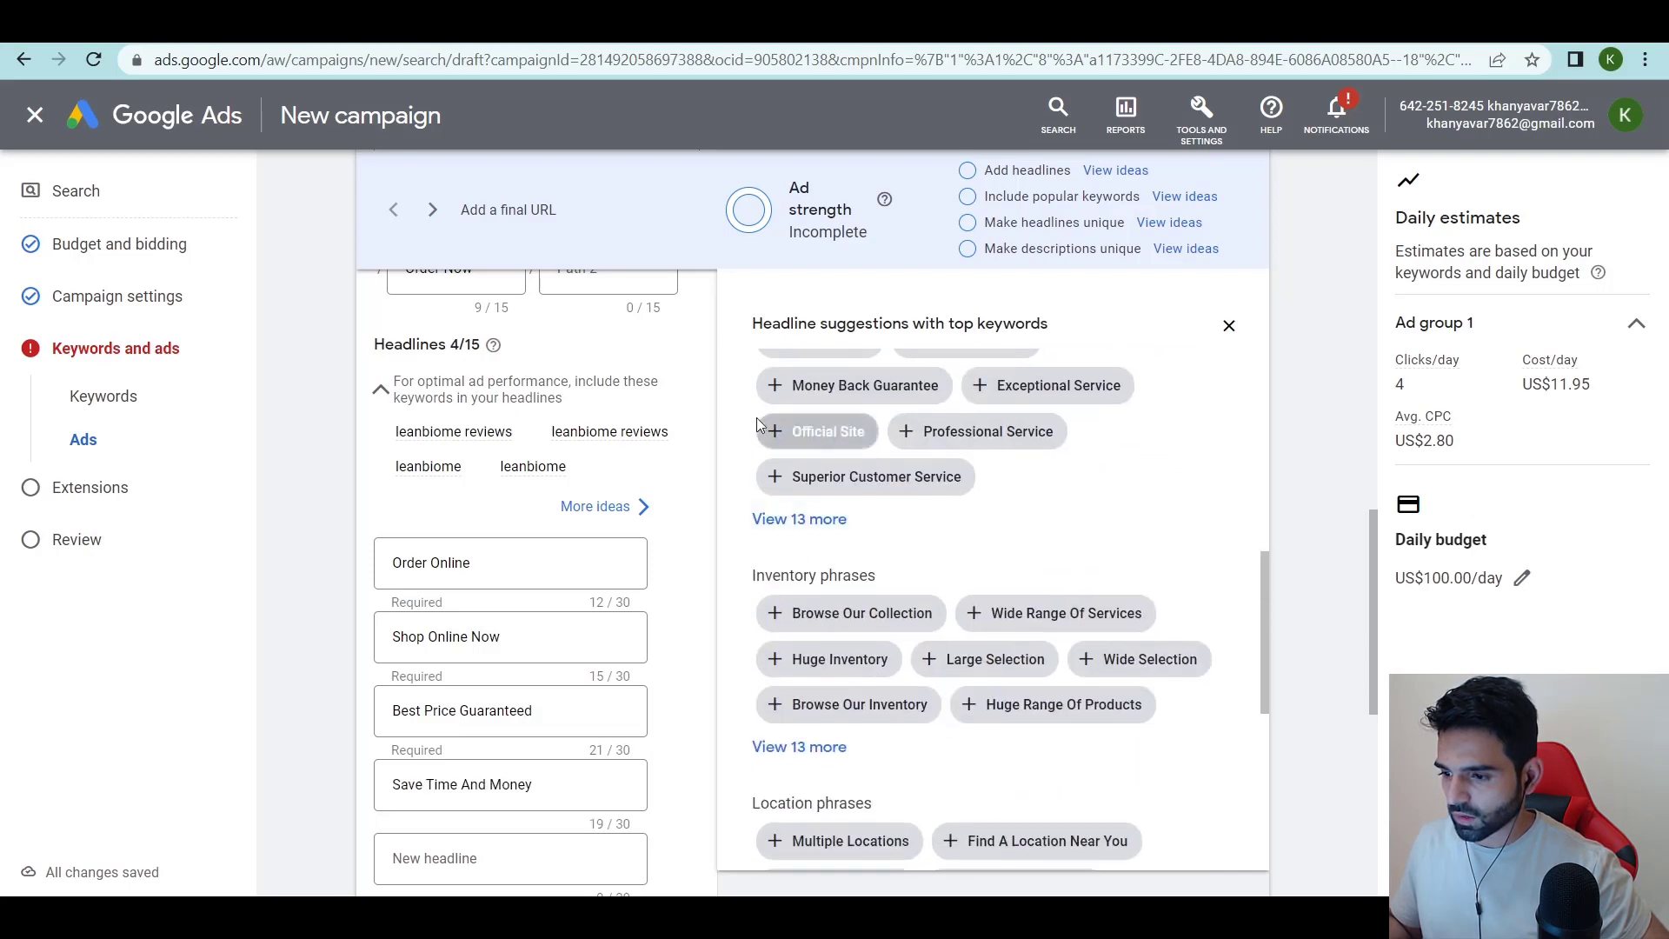
click(771, 386)
Replace the Order Online headline with 'Leanbiome'.
drag(532, 561, 377, 560)
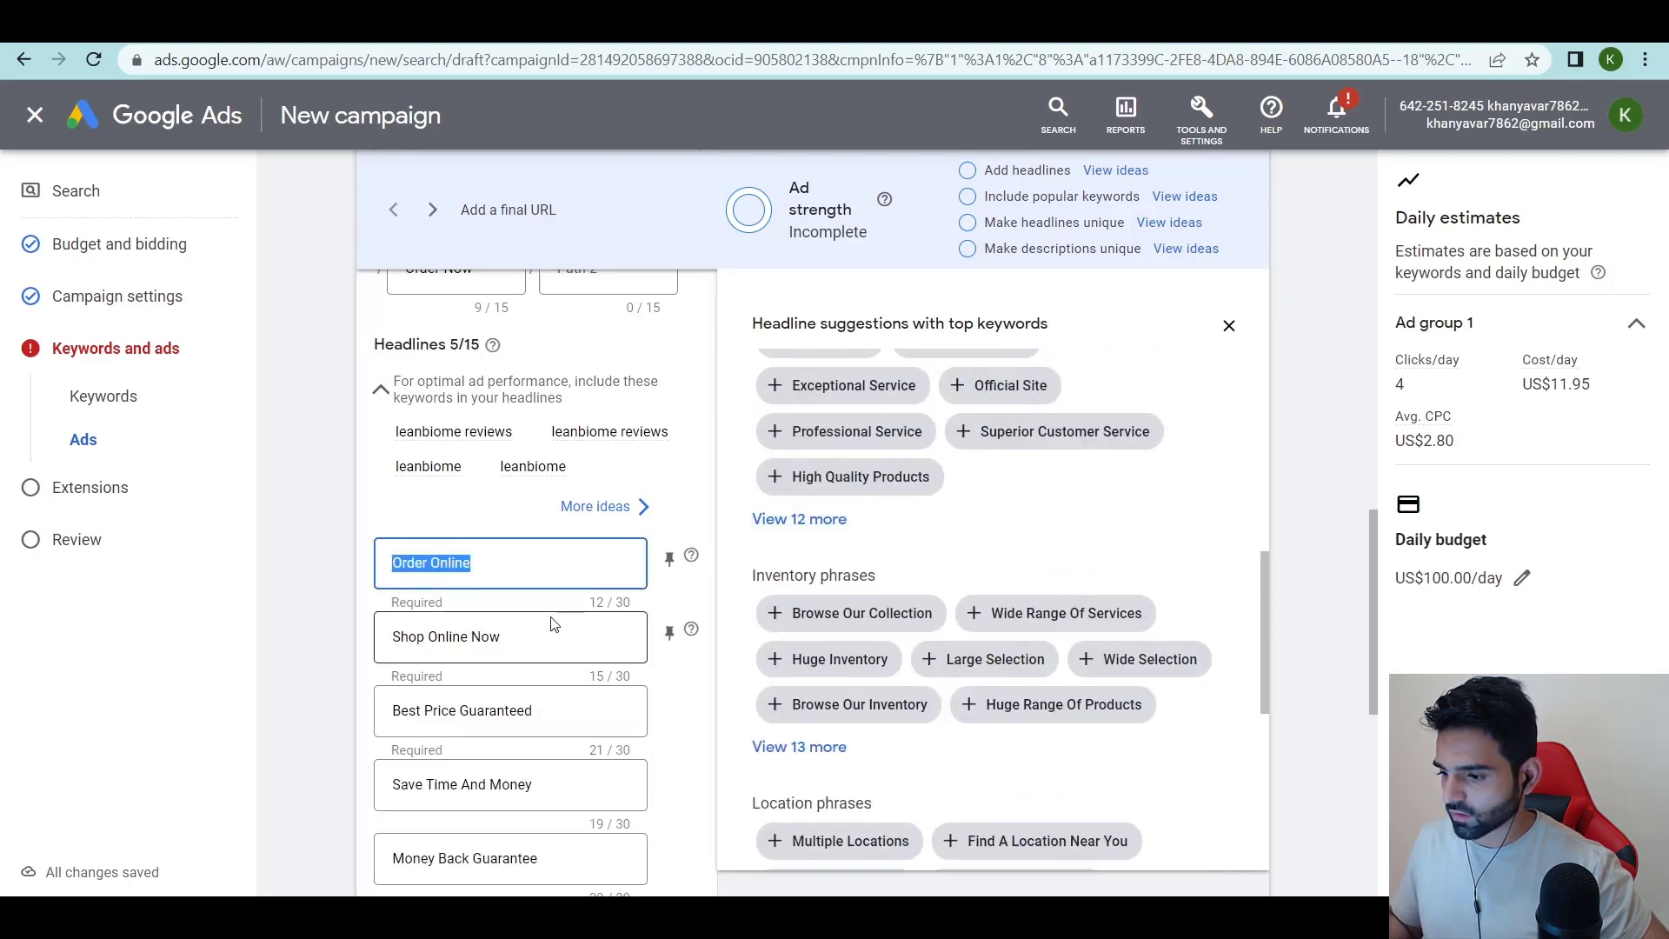
scroll(553, 624, down, 3)
scroll(552, 635, up, 6)
key(BackSpace)
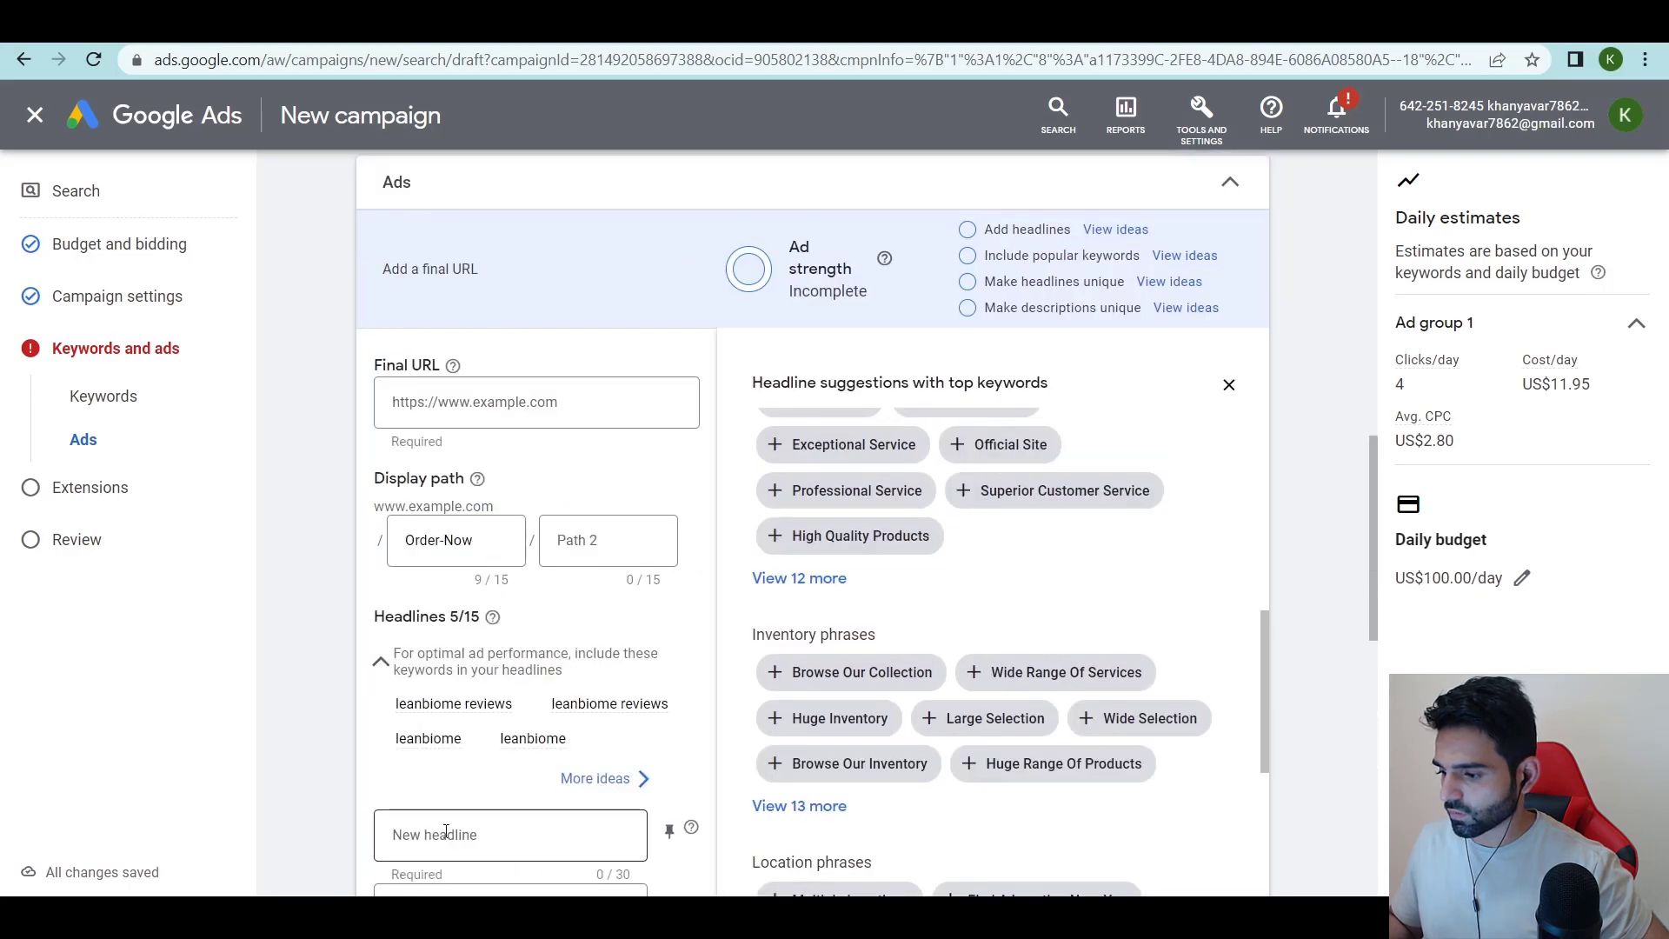
click(446, 832)
text(Leanb)
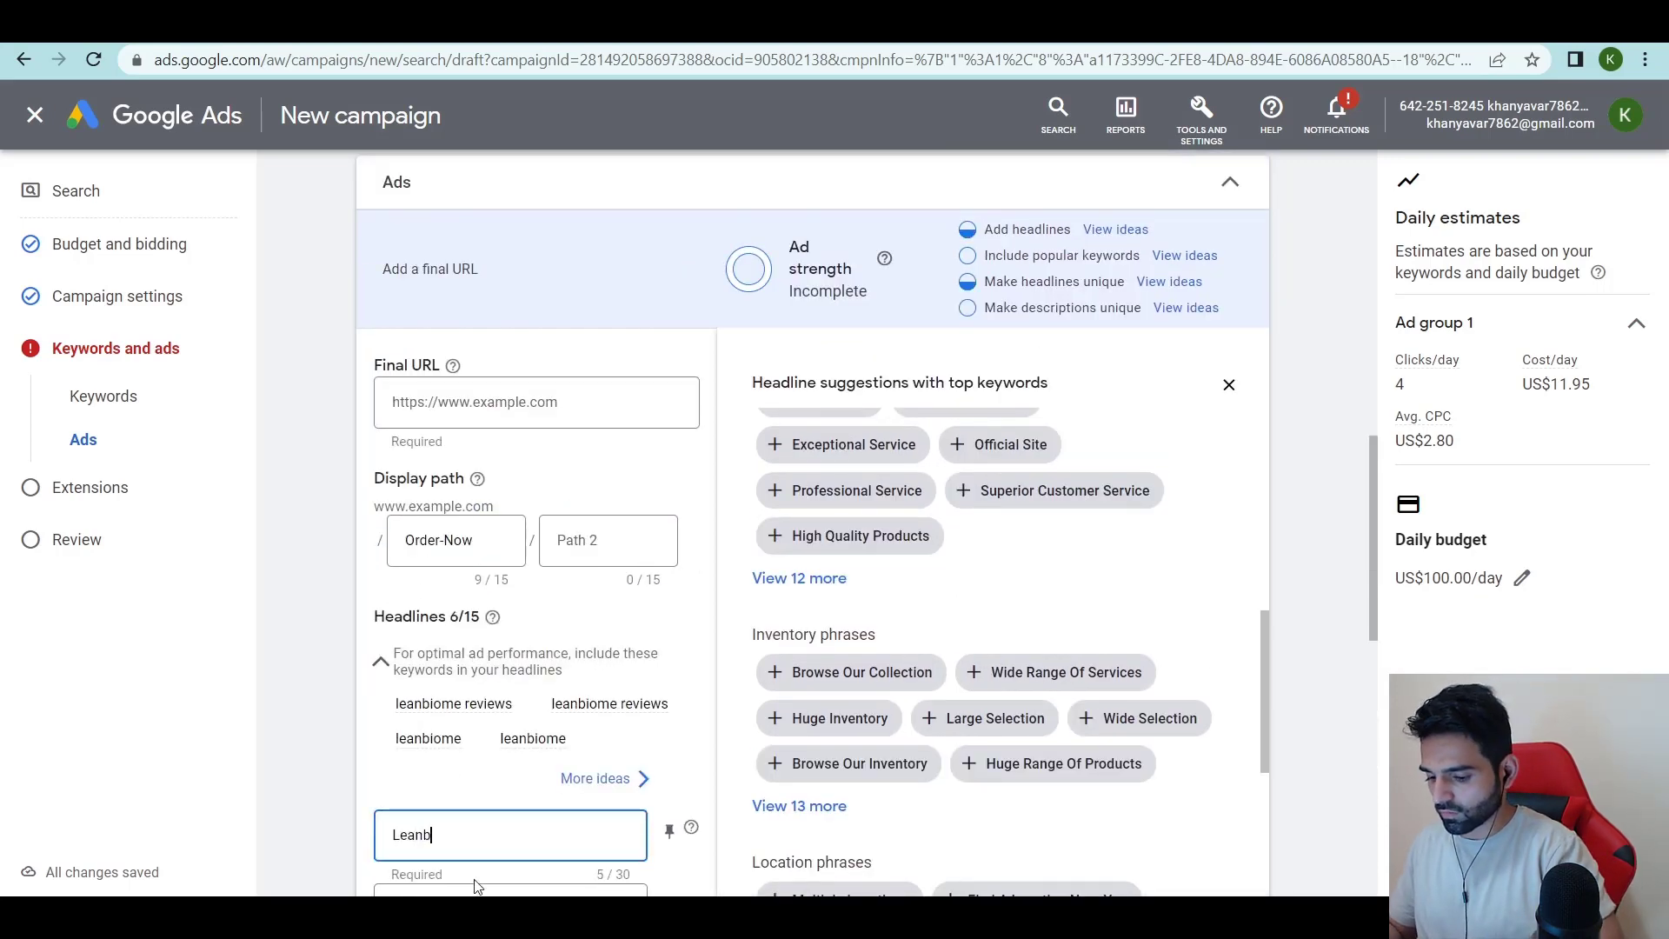
text(iome)
Add a new headline reading '70% Off Today Only'.
scroll(521, 609, down, 5)
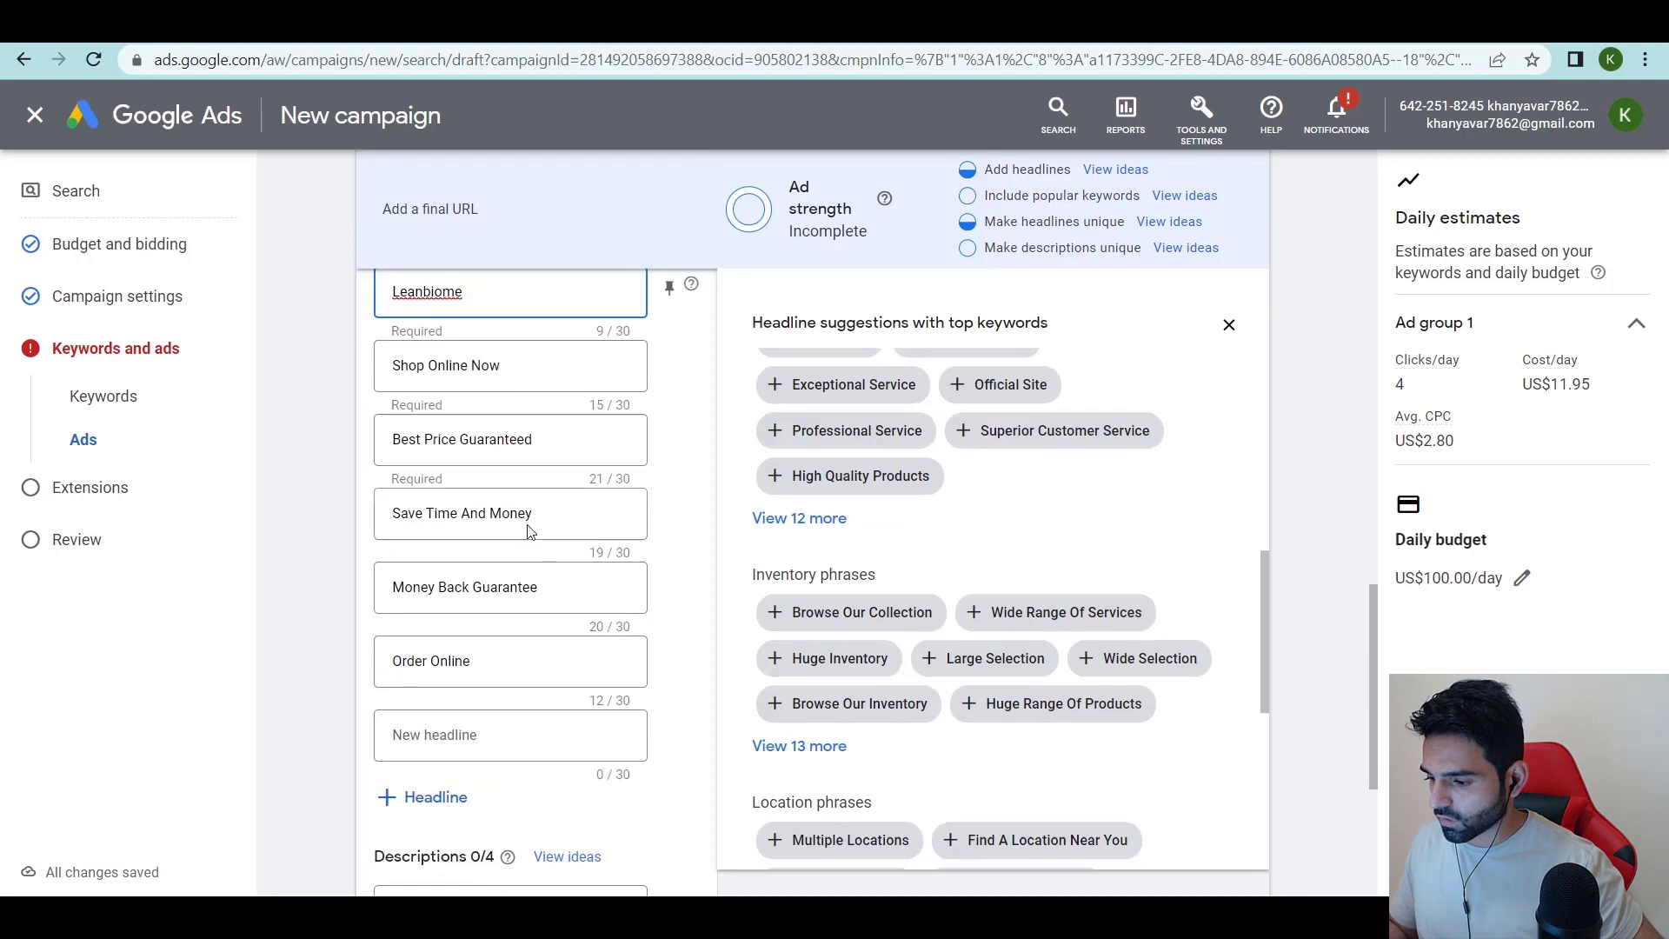
click(462, 739)
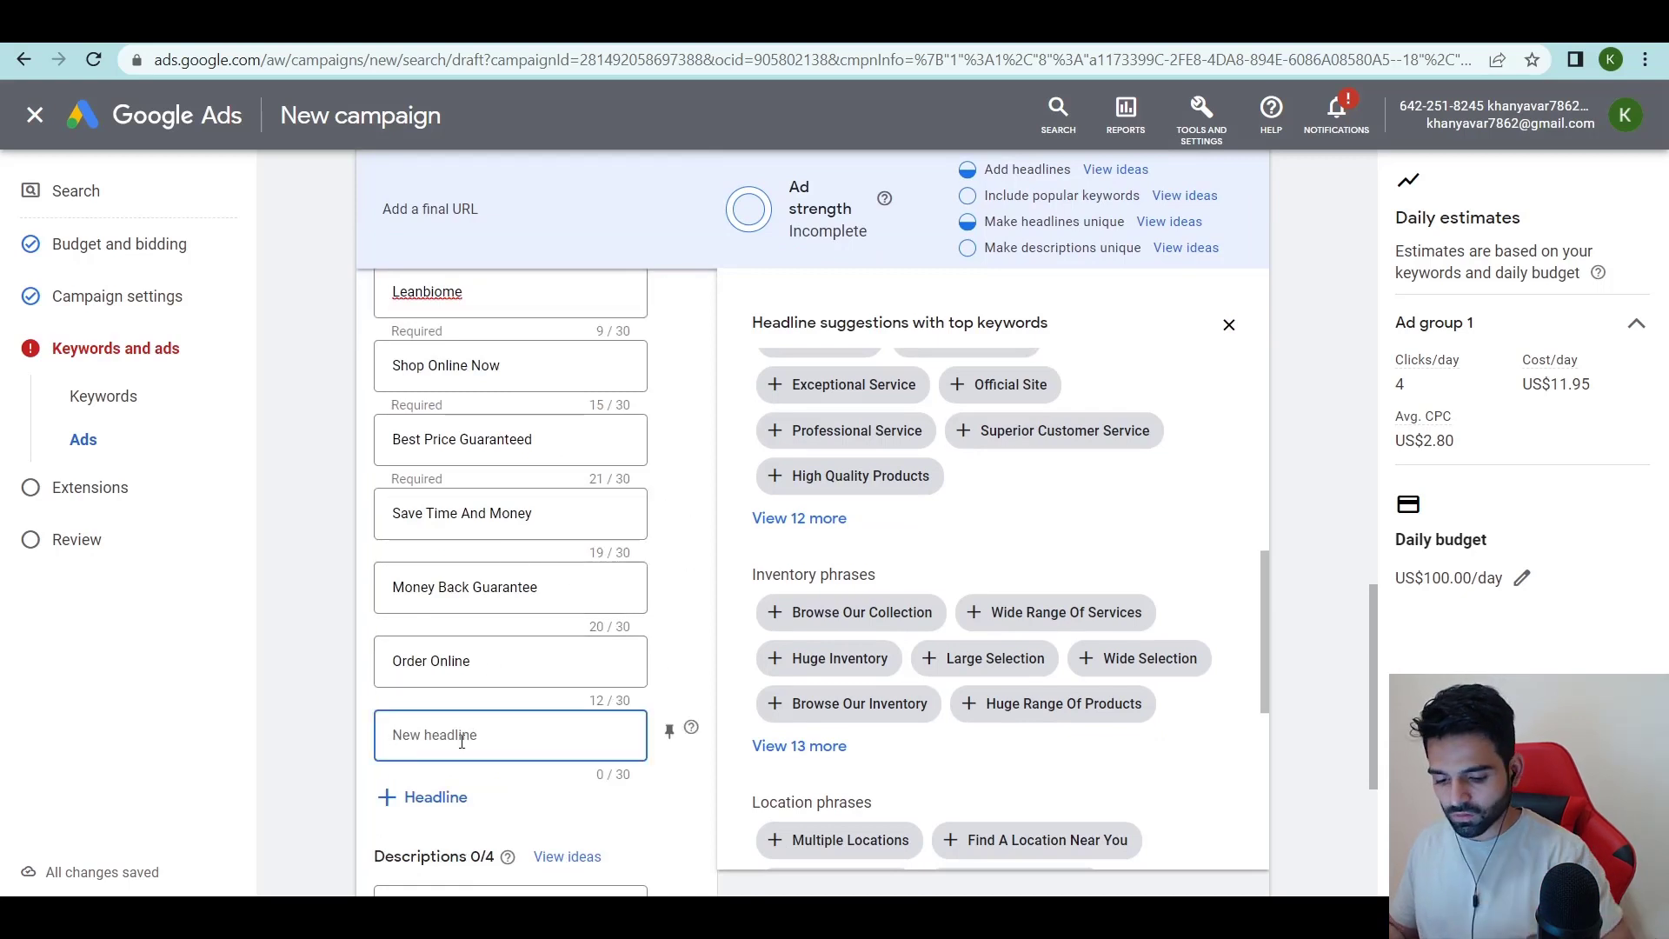
text(70% Off Today On)
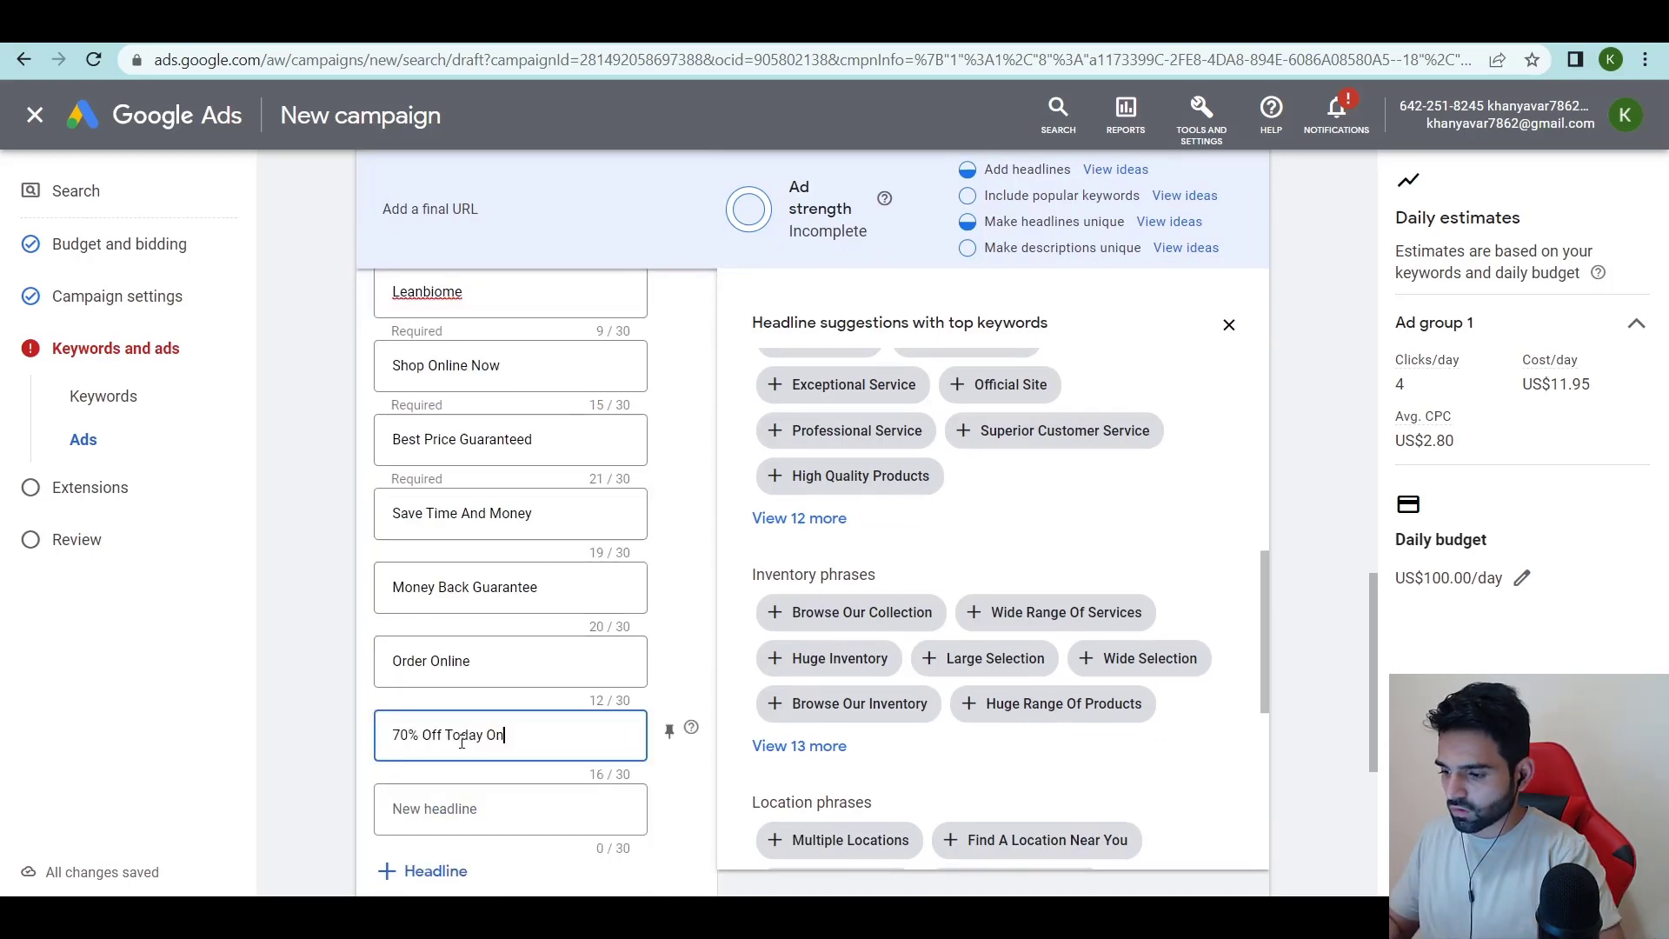
text(ly)
scroll(461, 744, down, 5)
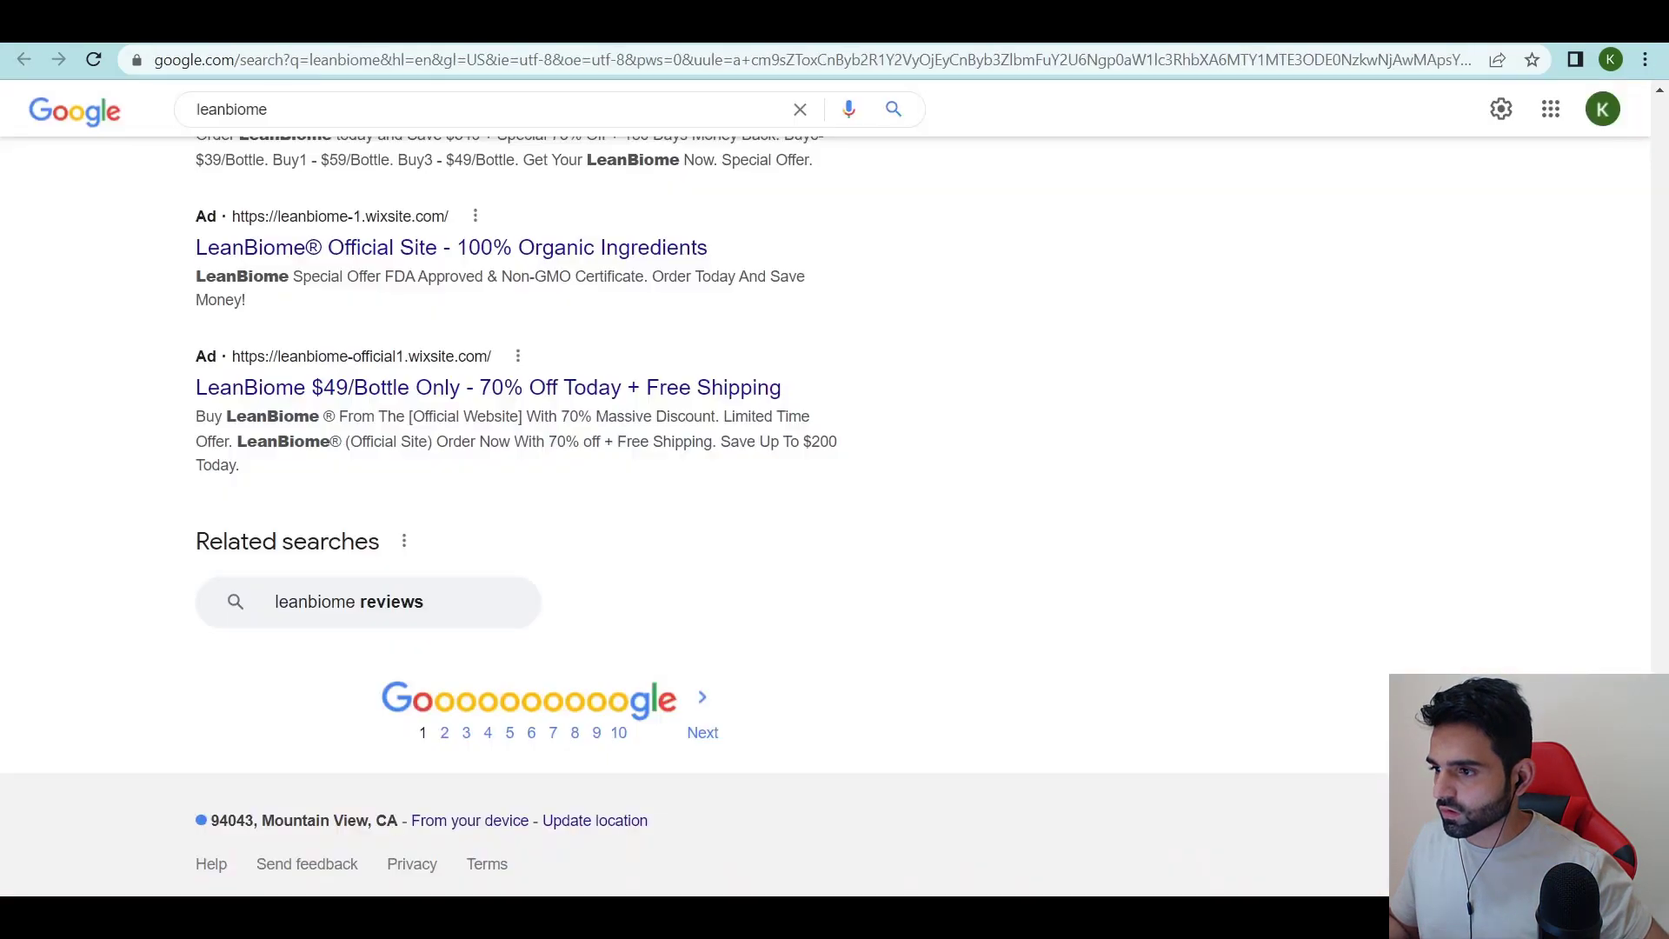
Paste the competitor's 'Buy LeanBiome™ ... $39/Bottle' copy as Description 1 and grab the microbiome sentence.
scroll(272, 346, up, 1)
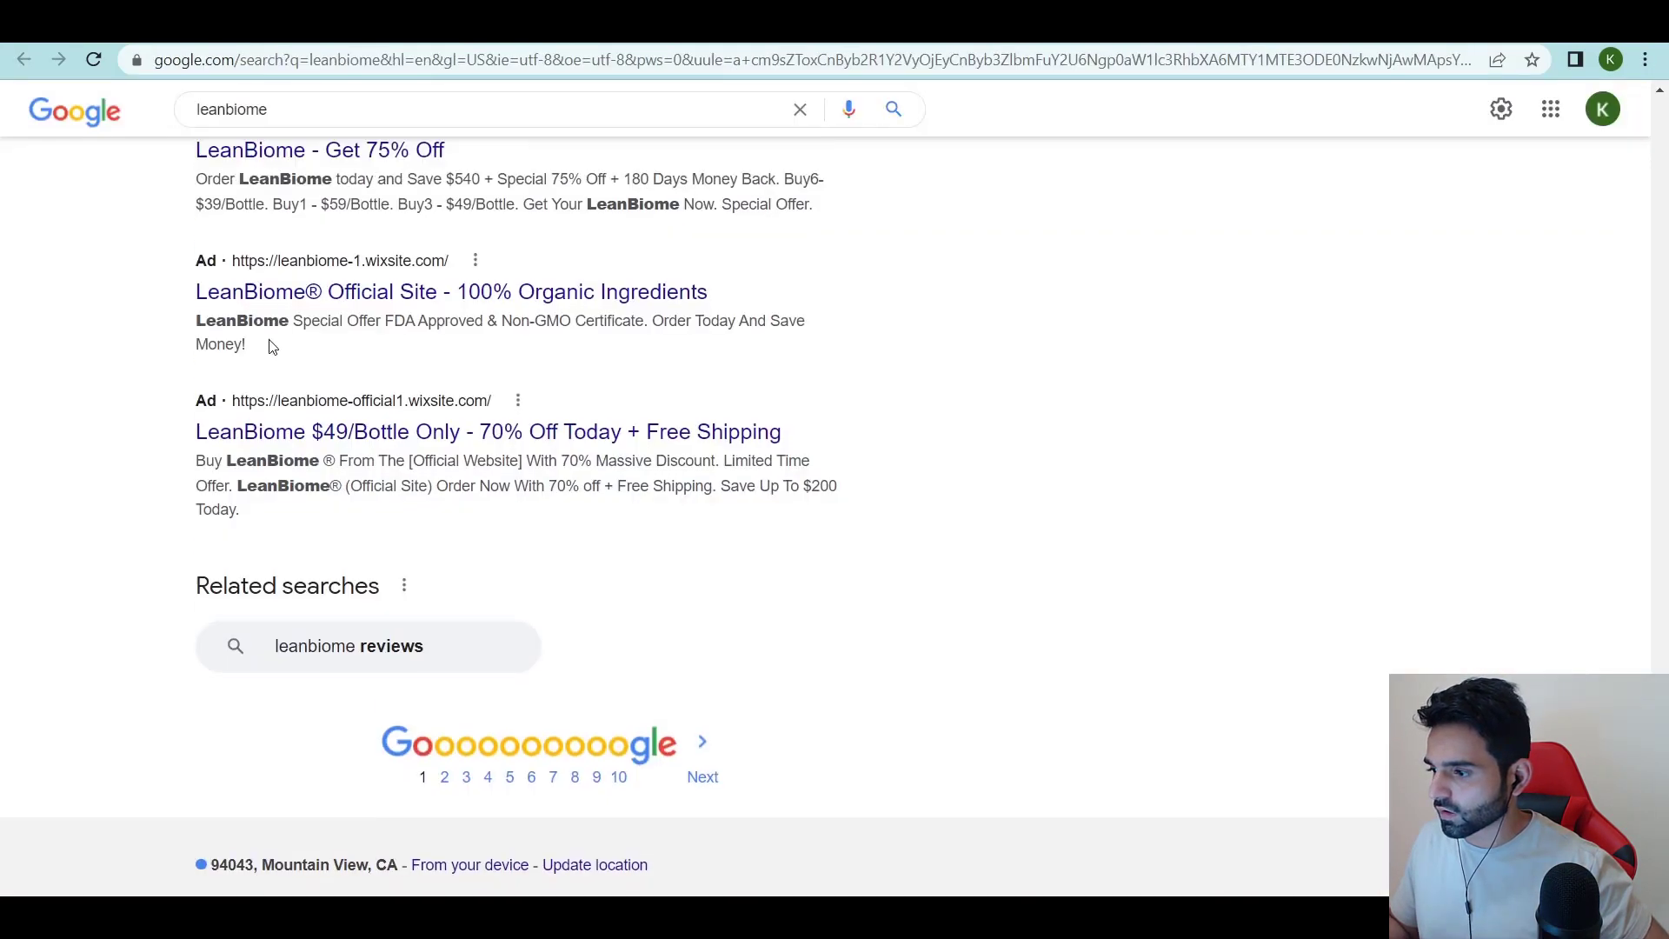
scroll(272, 346, up, 15)
drag(214, 361, 645, 356)
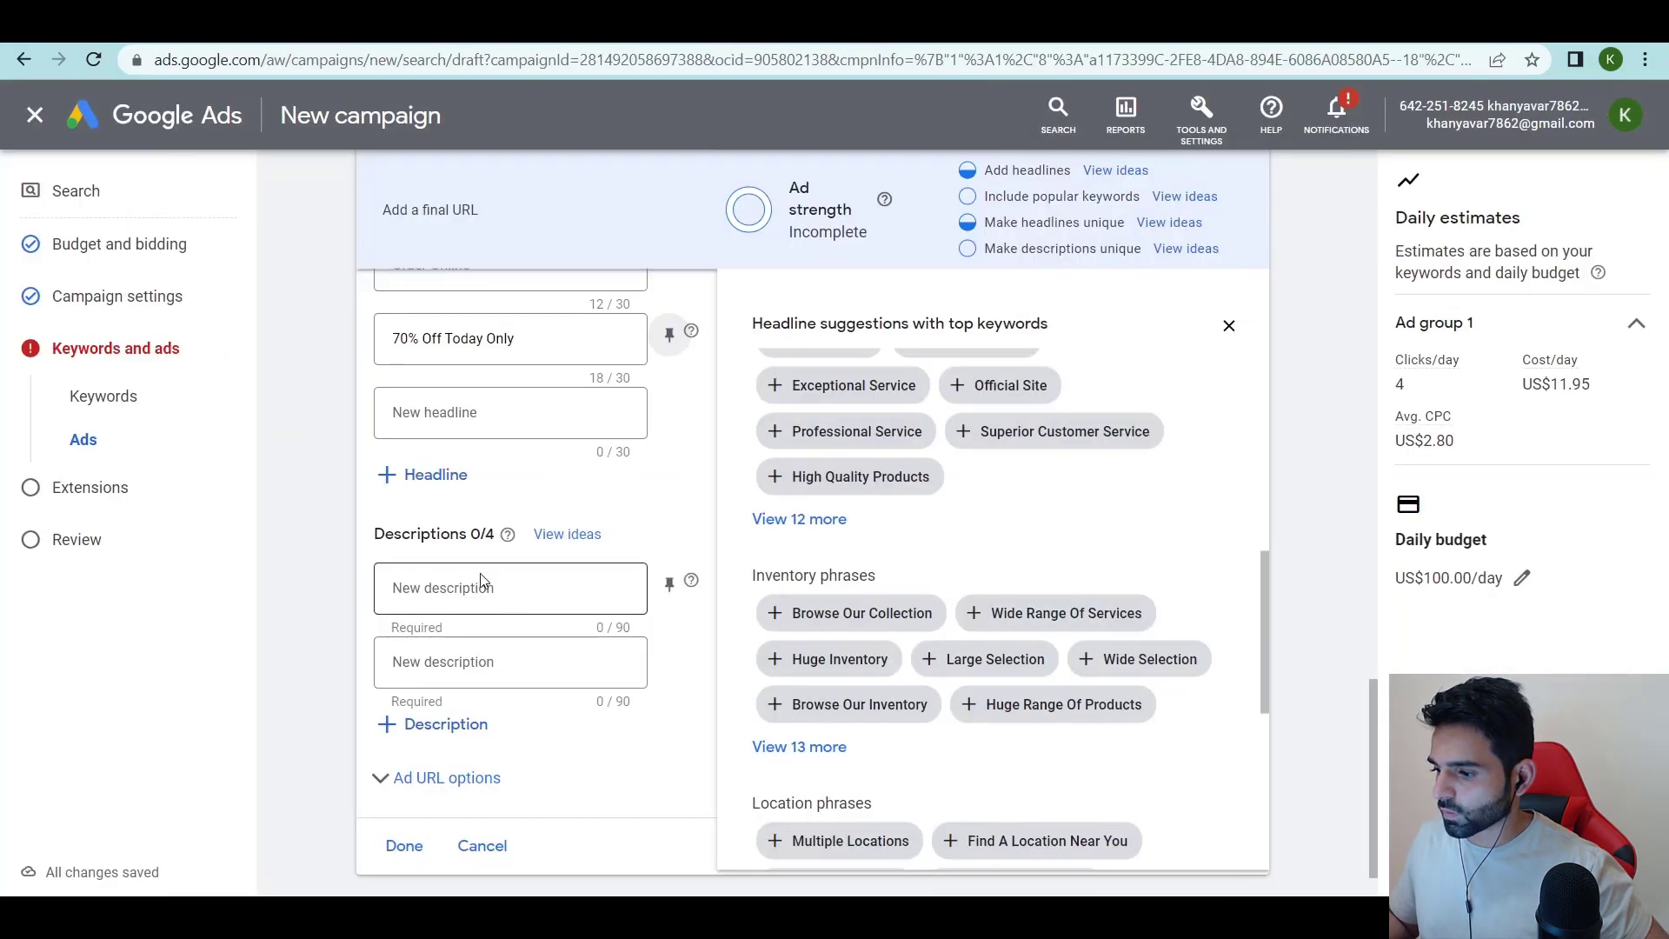
click(482, 584)
text(Buy LeanBiome™ From The Official Website For Only $39/Bottle)
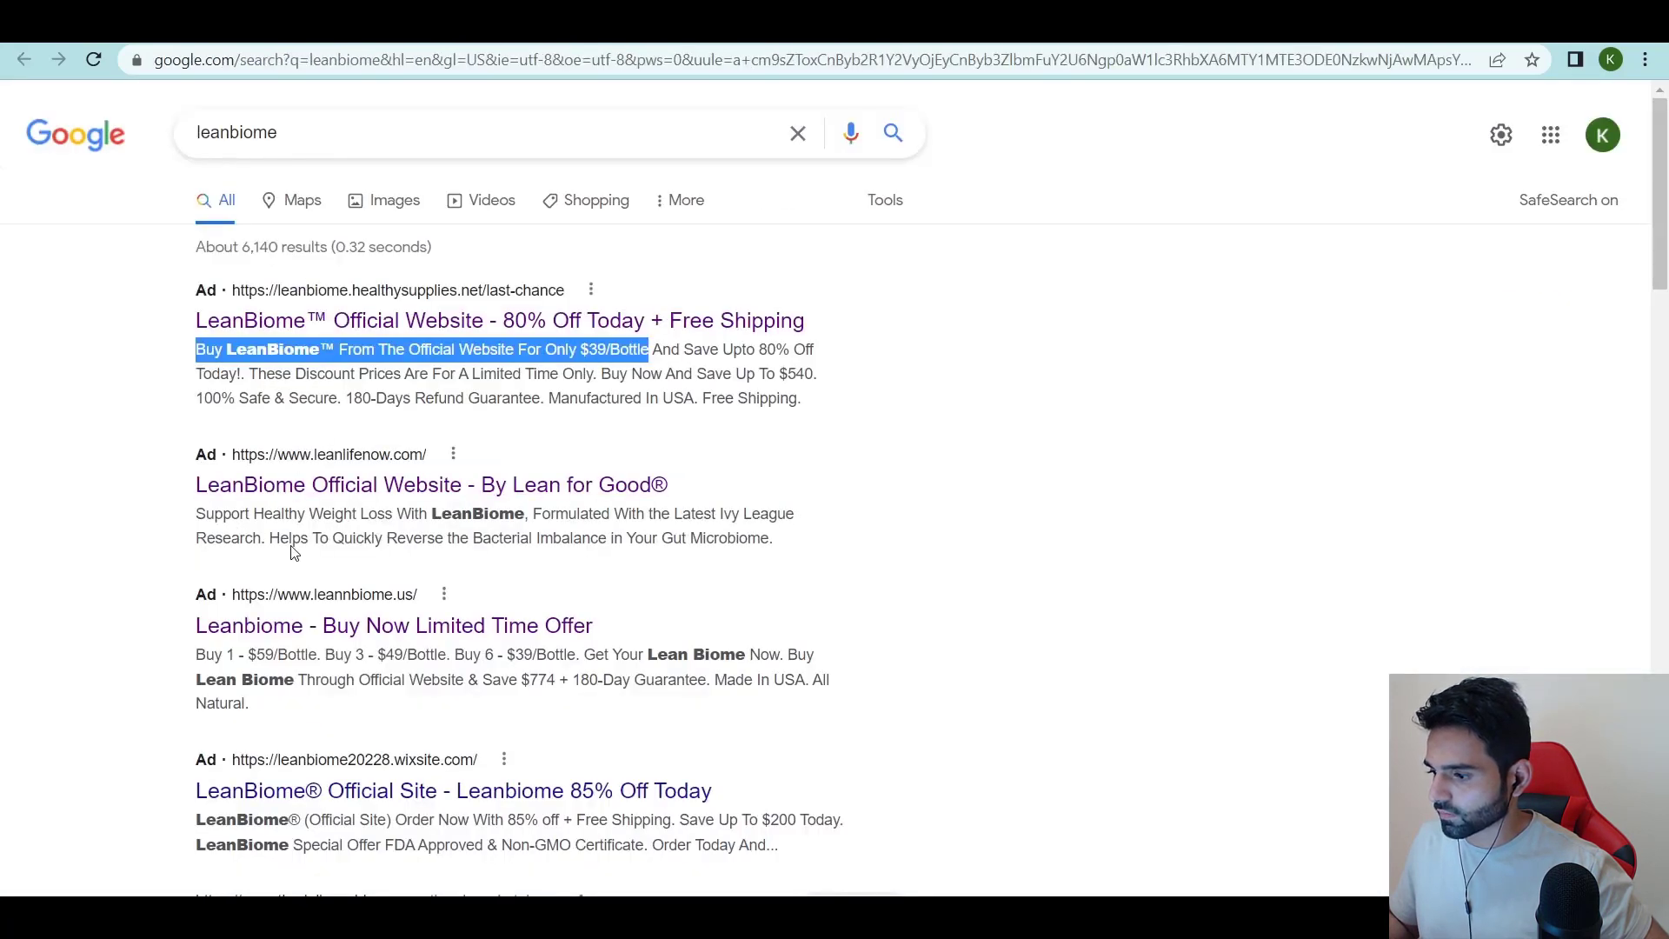
drag(271, 539, 813, 559)
key(ctrl+c)
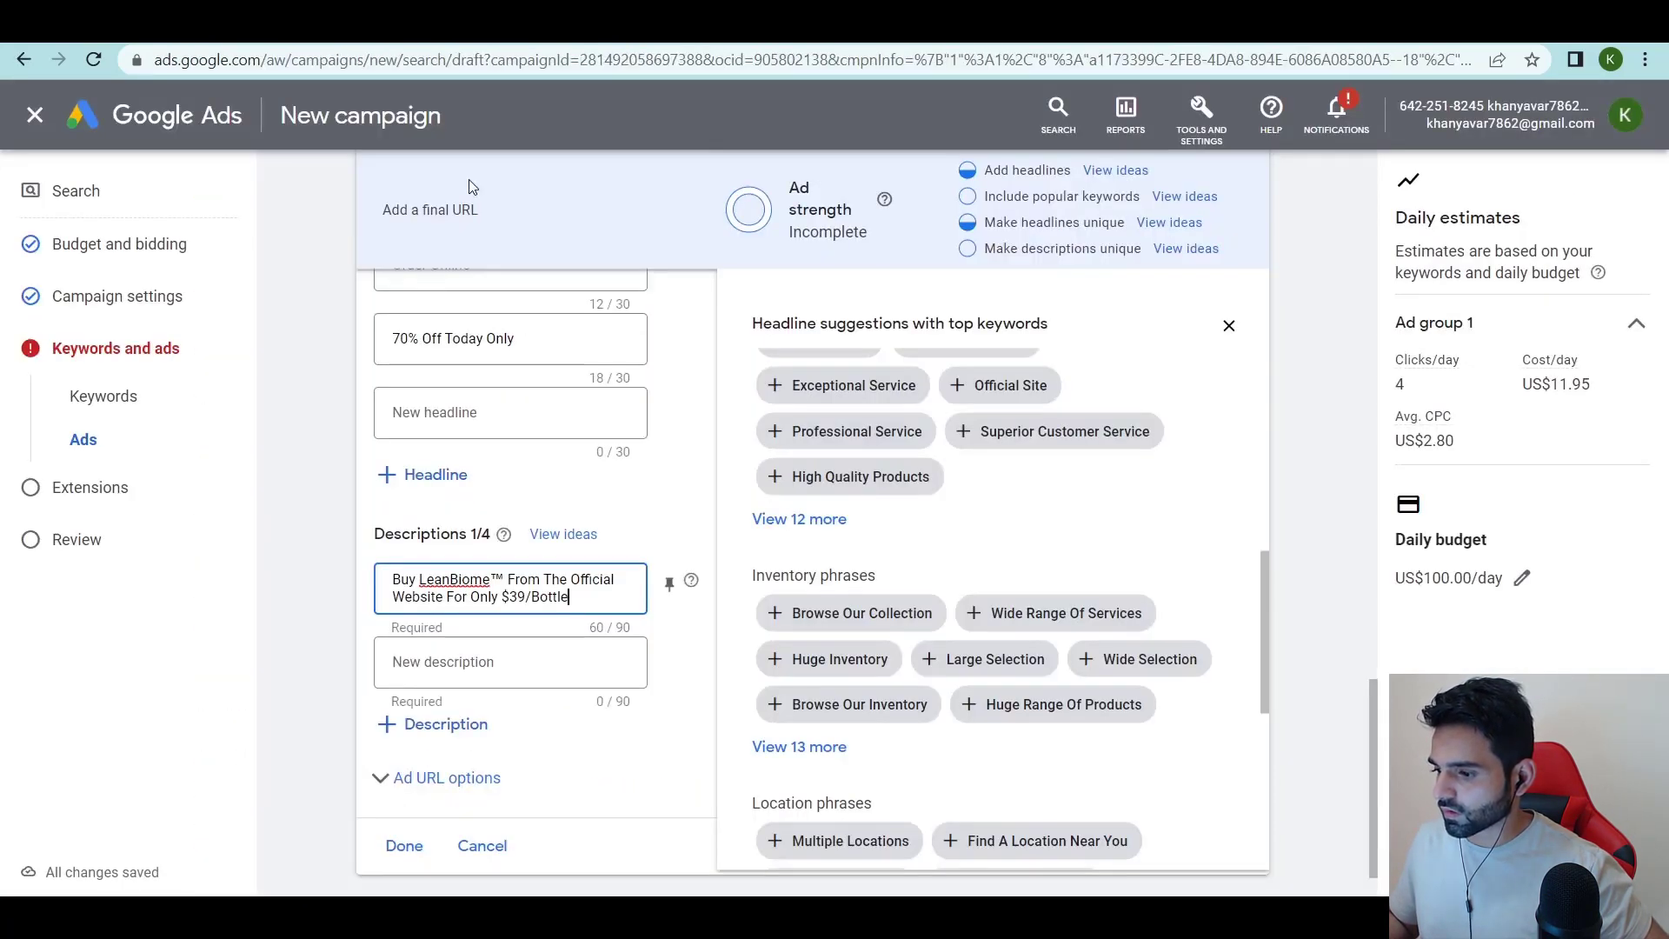
click(387, 663)
Paste the gut microbiome sentence as the second description and reveal the Ad URL options.
key(ctrl+v)
scroll(380, 720, down, 1)
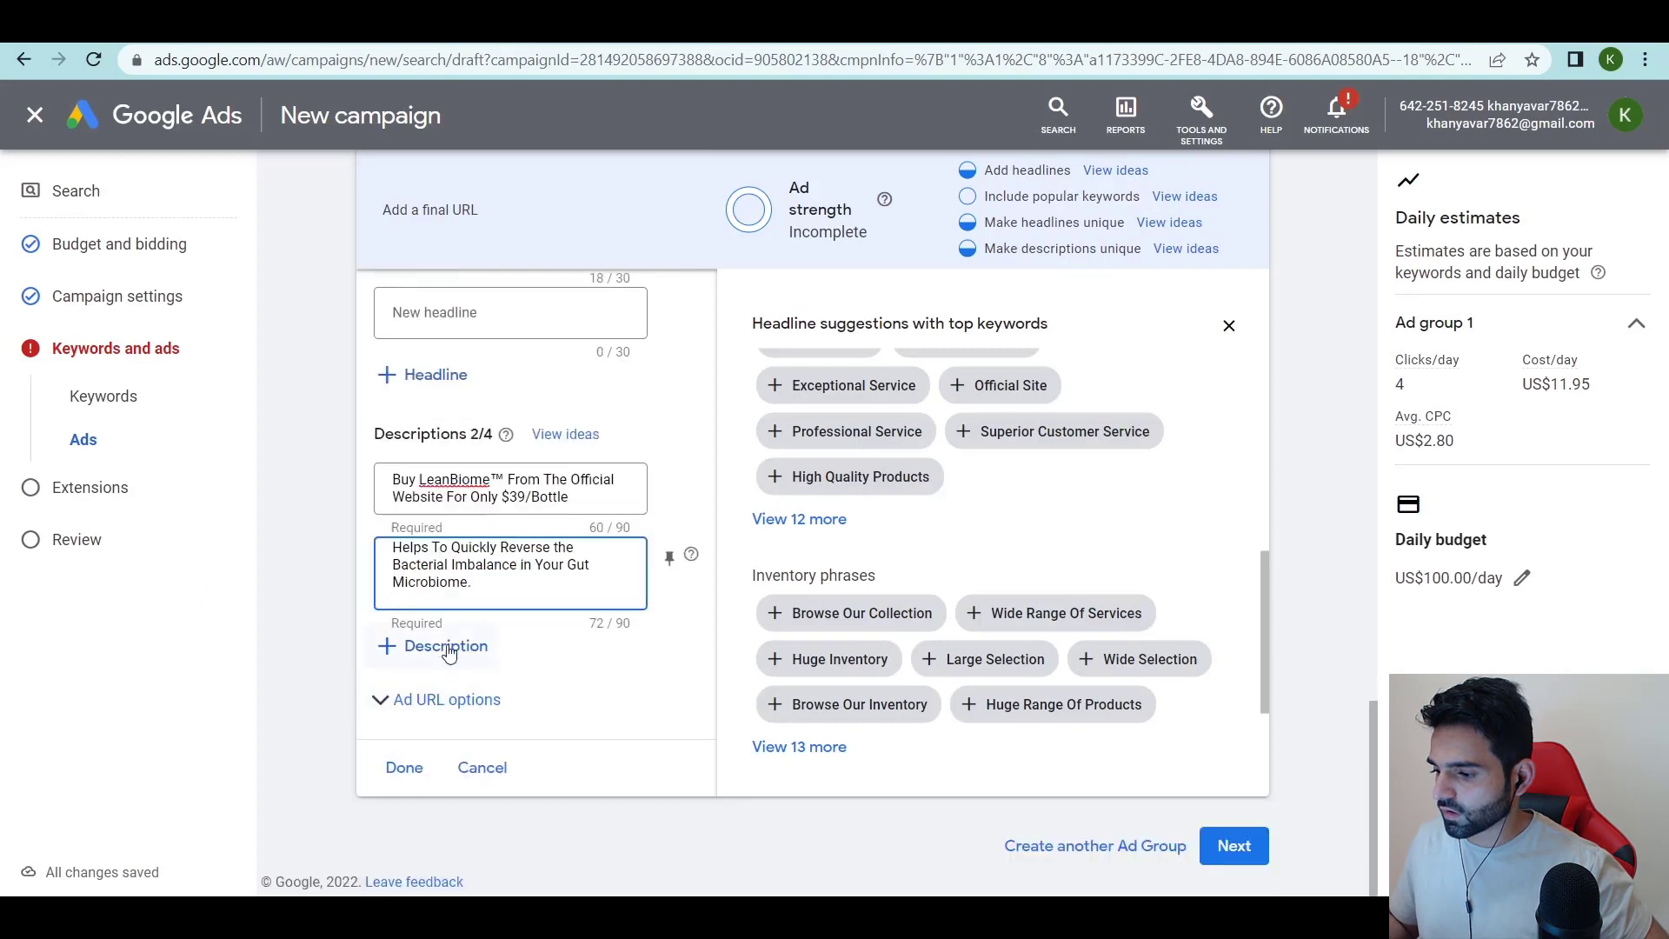
click(391, 696)
scroll(417, 609, down, 3)
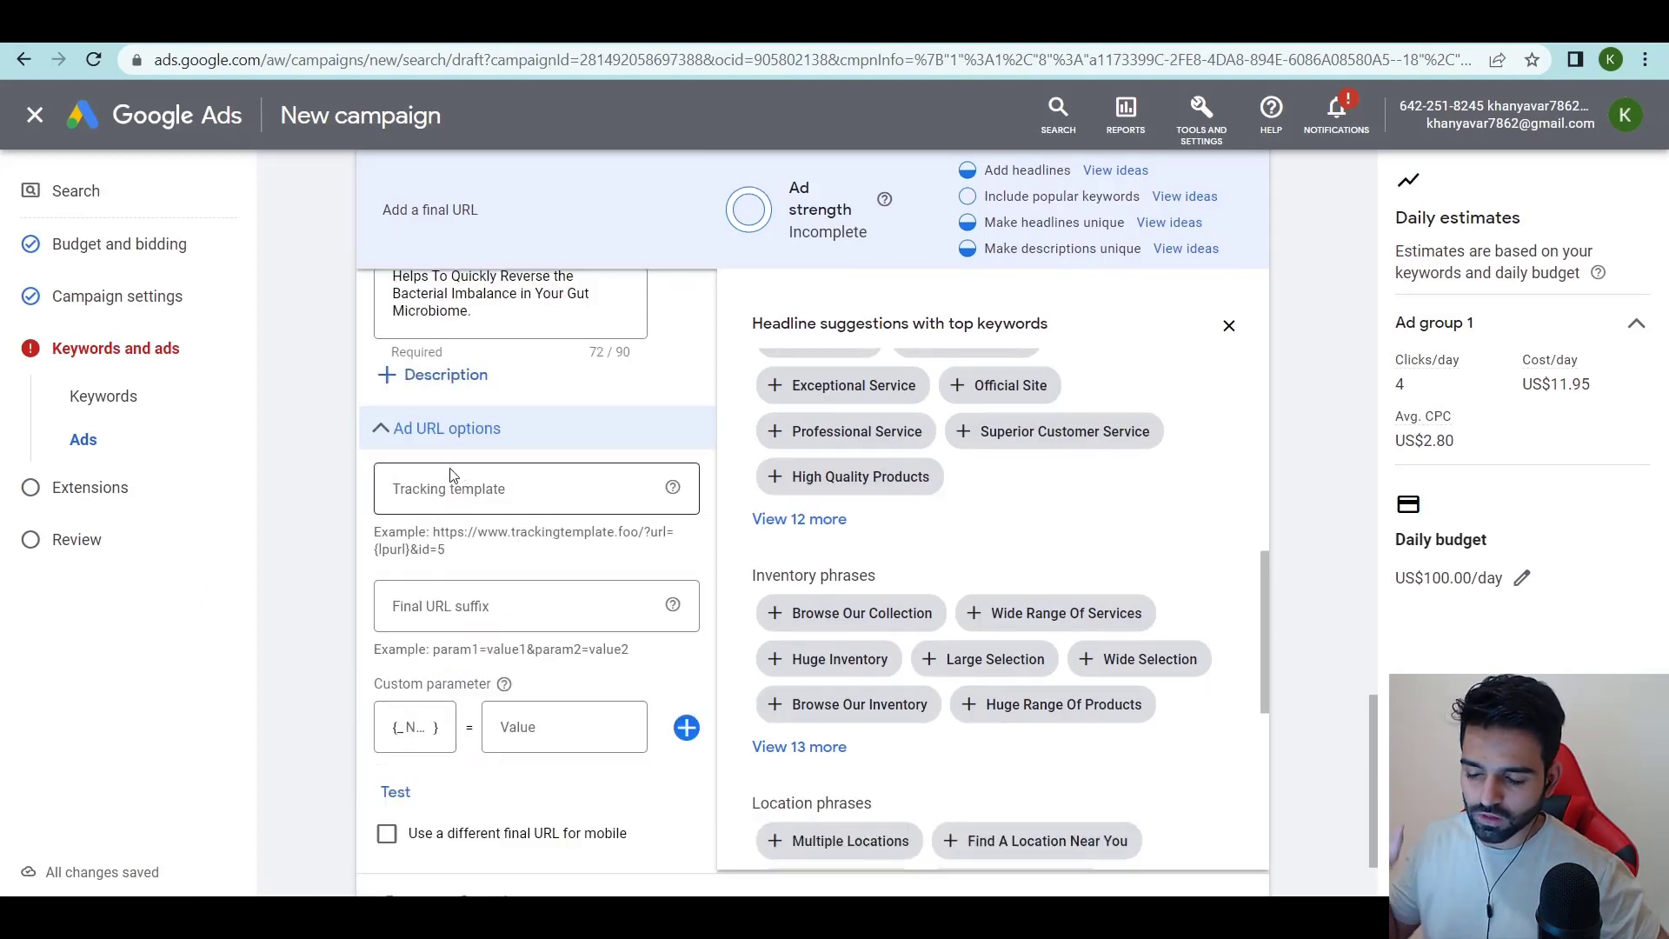
scroll(548, 588, up, 5)
scroll(548, 588, up, 5)
scroll(456, 563, down, 10)
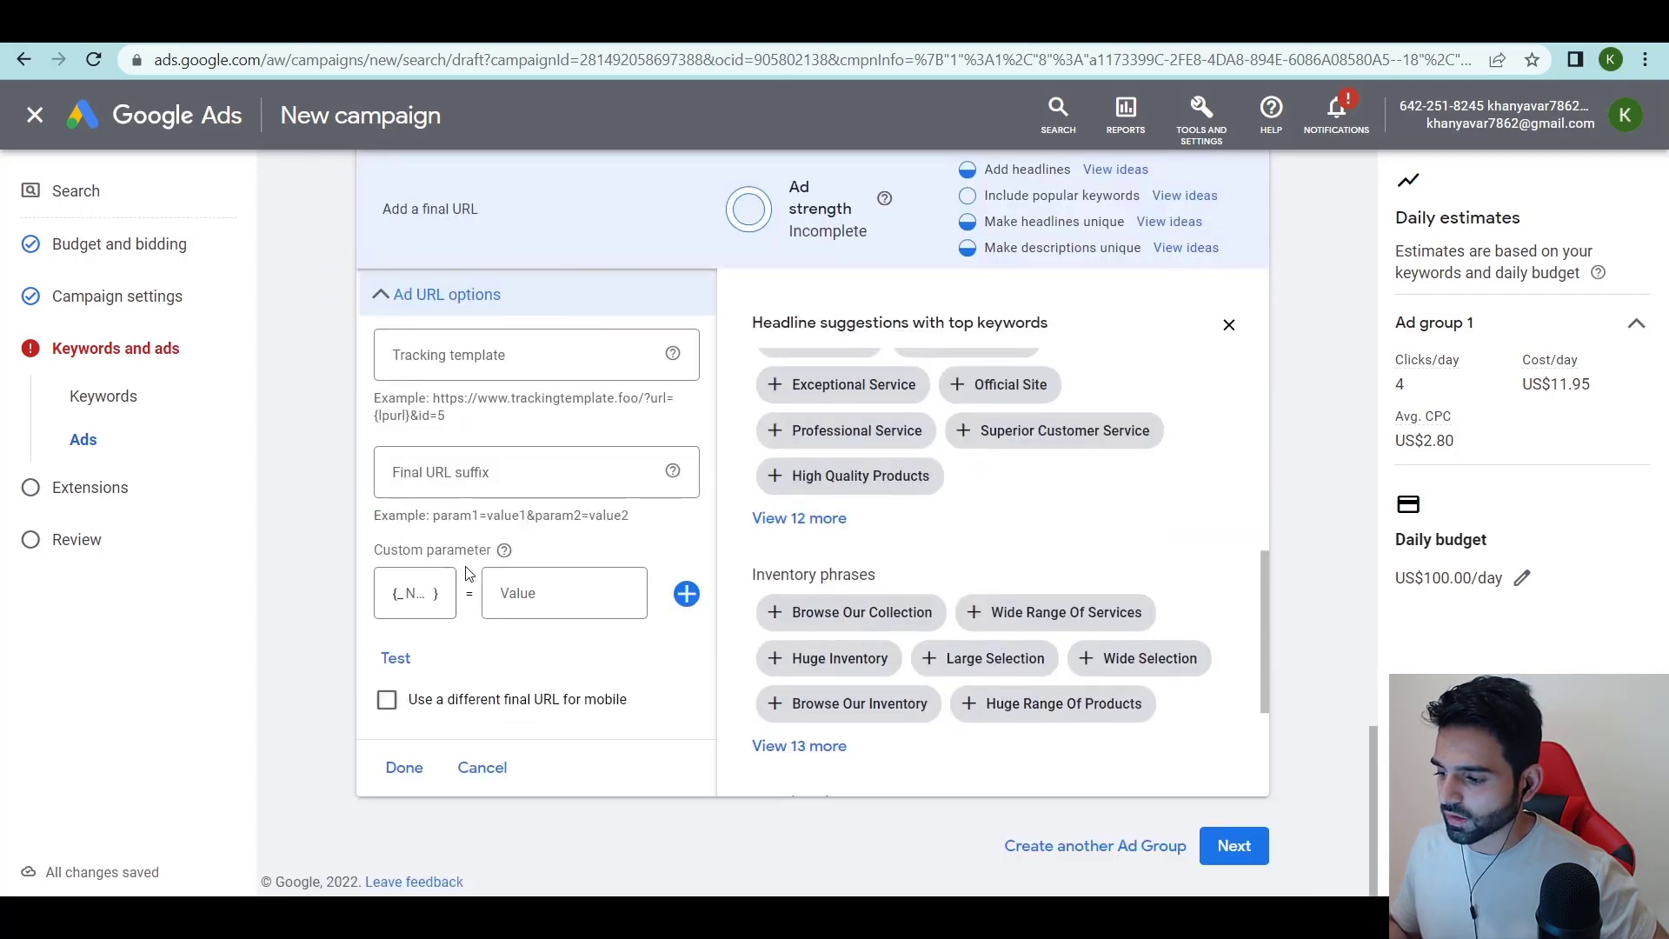
Continue to the Extensions step and look over the sitelinks.
click(1235, 843)
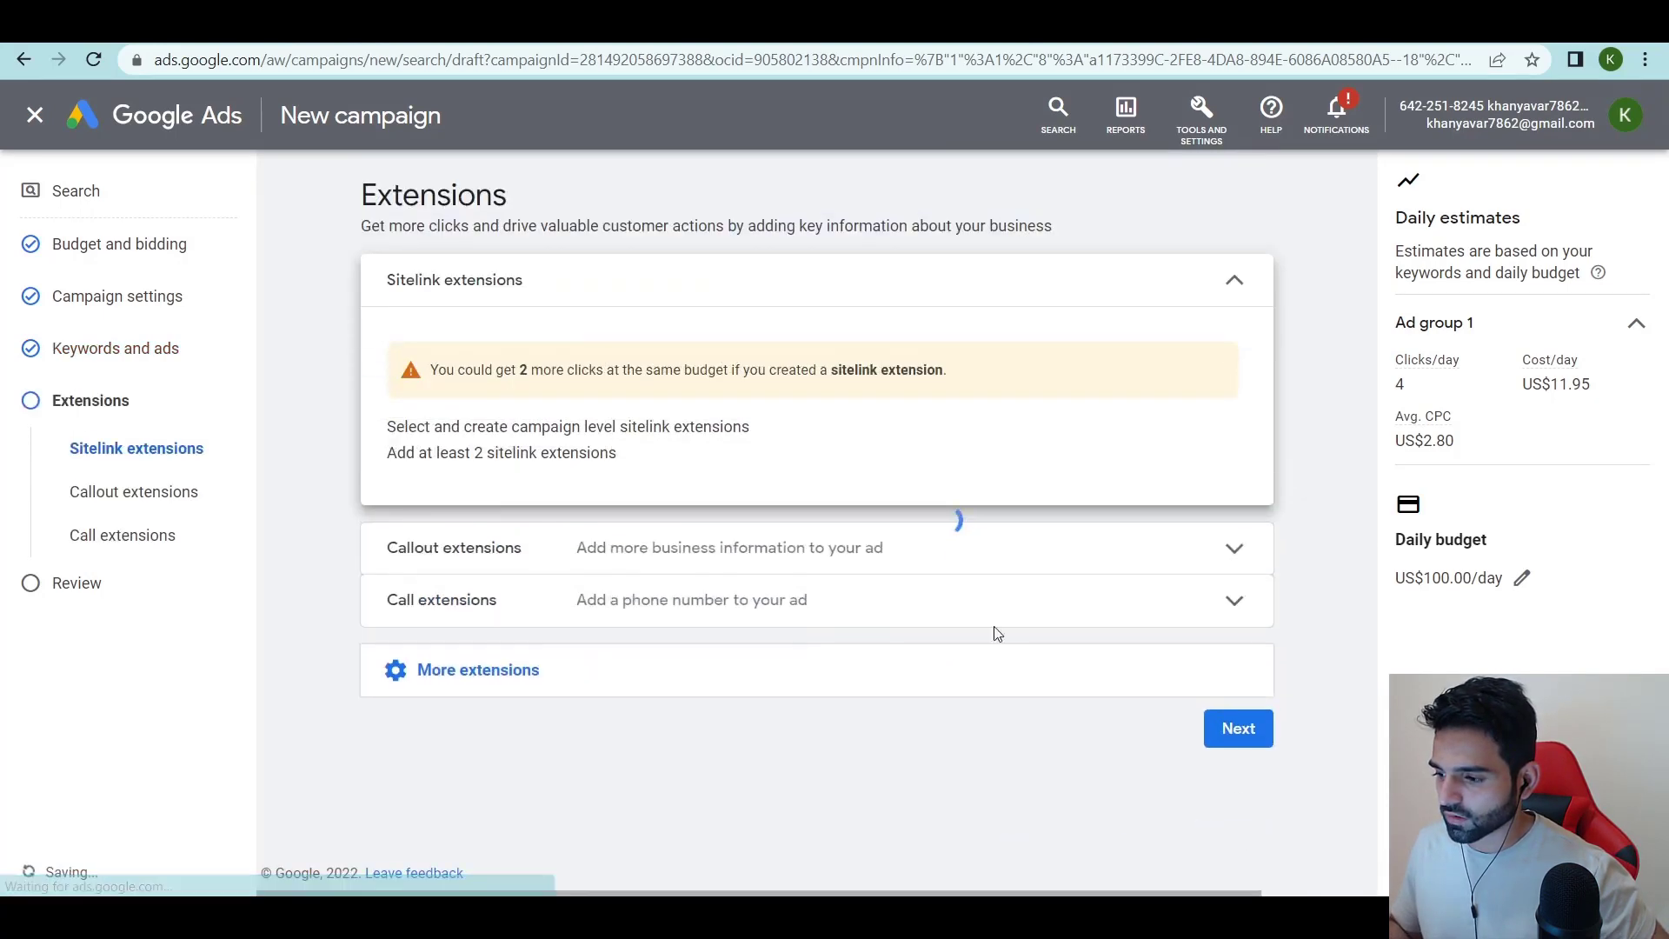
scroll(665, 474, down, 5)
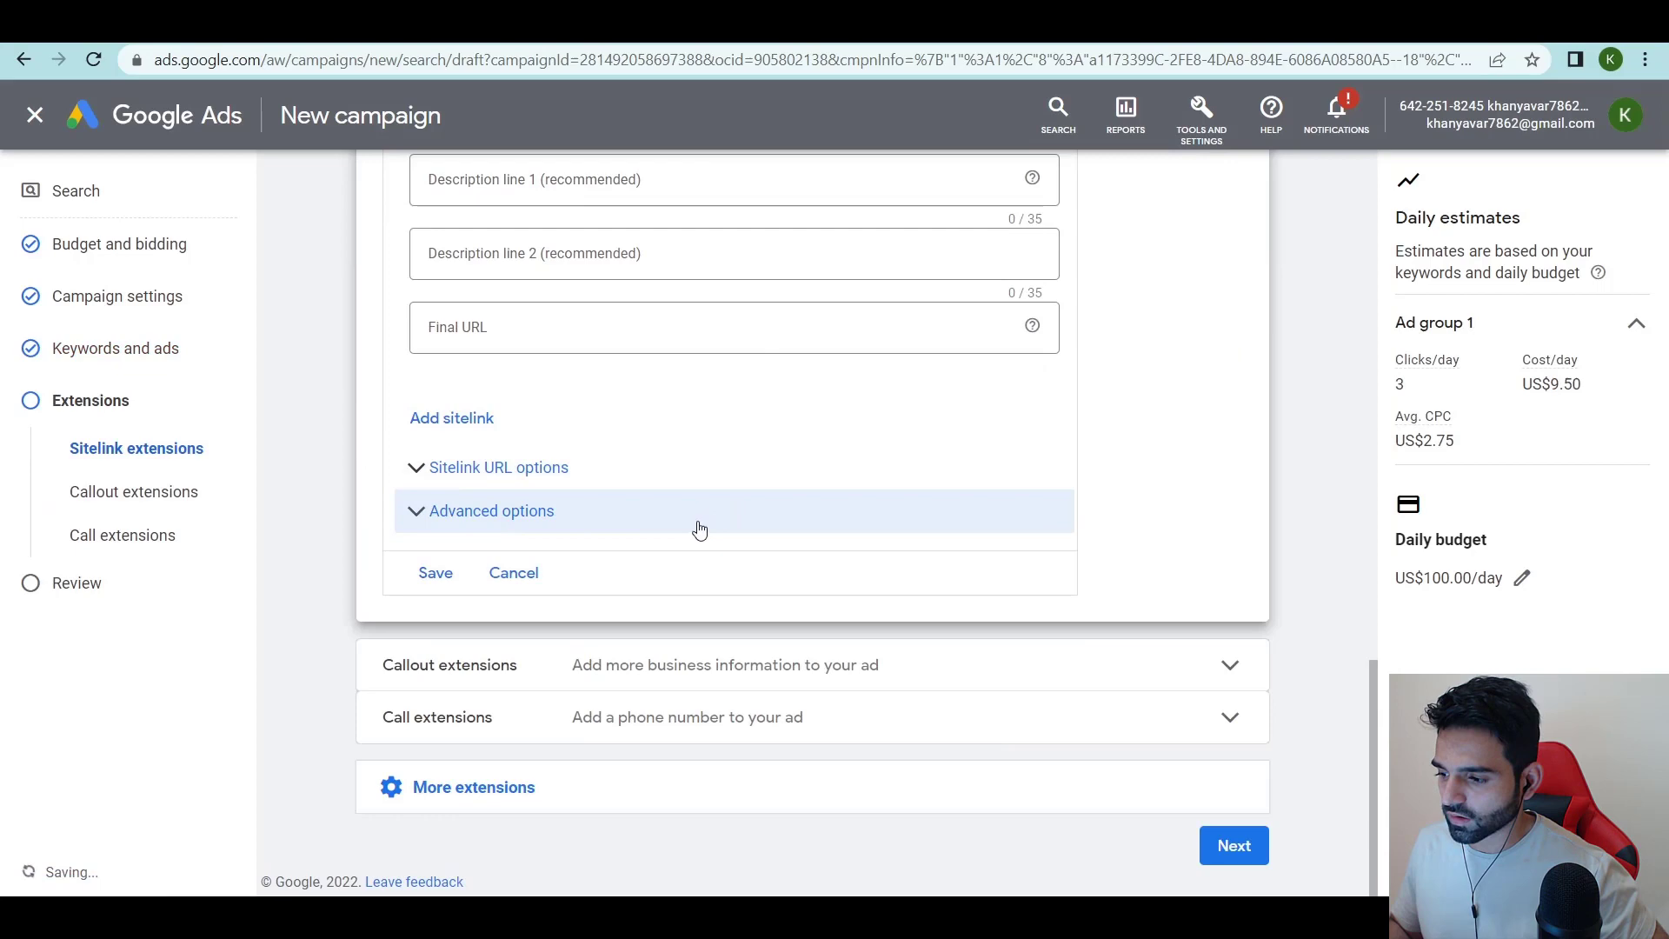
scroll(697, 525, up, 5)
scroll(682, 545, down, 15)
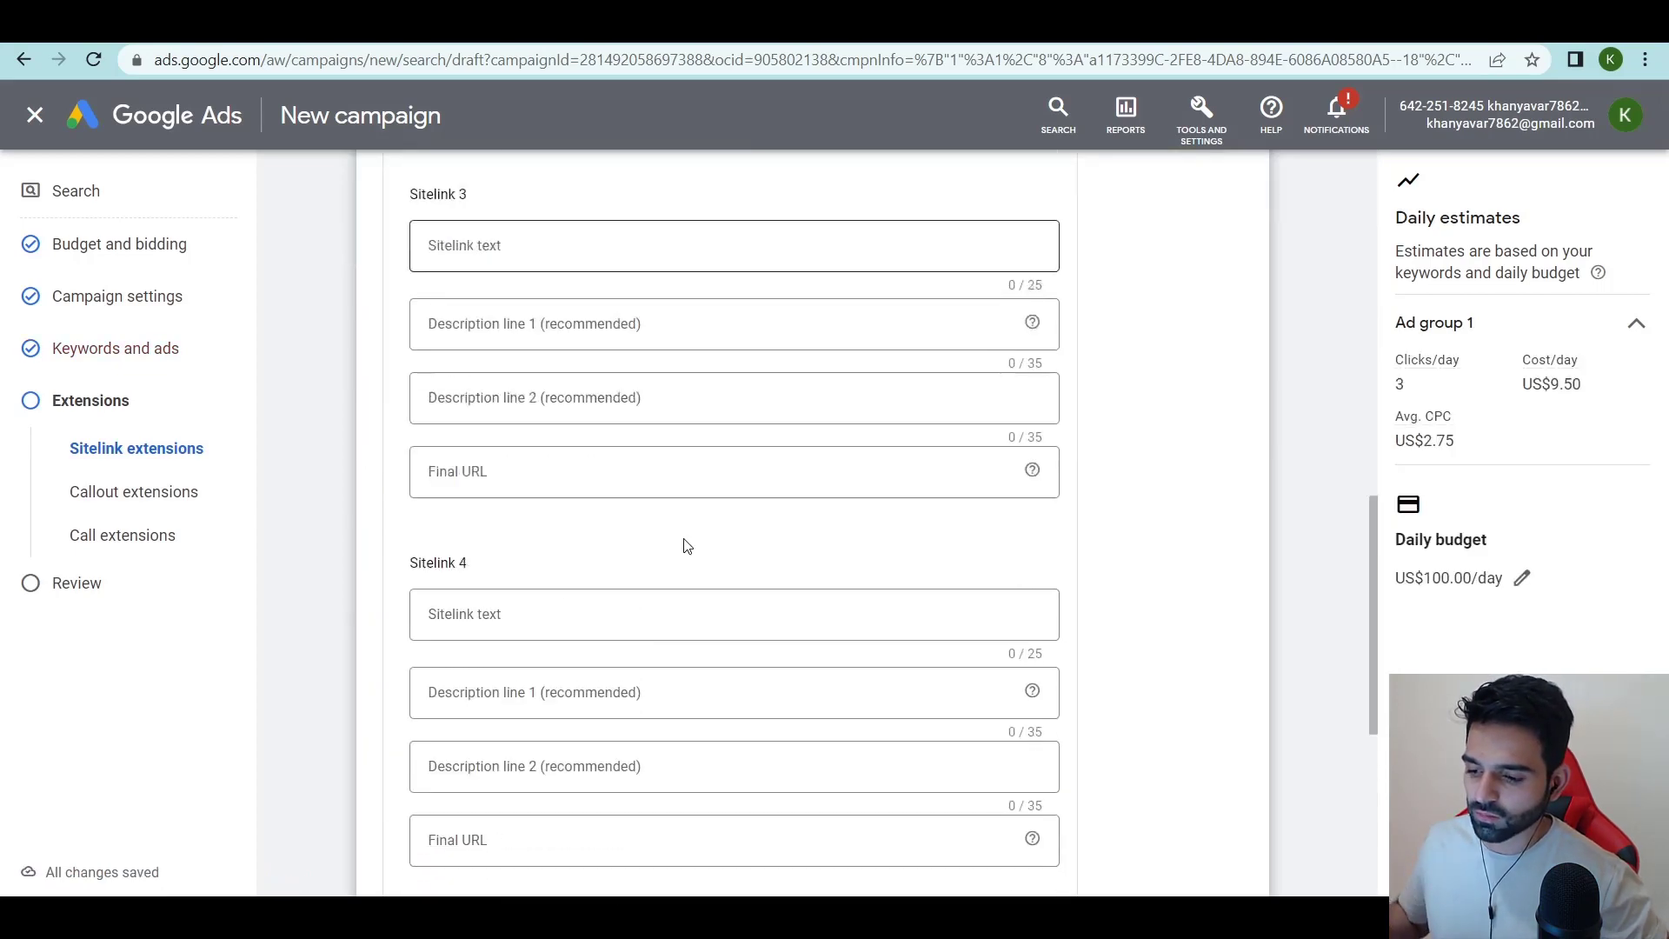
Open Review your campaign, note the one ad with issues, and return to the leanbiome results.
click(1233, 846)
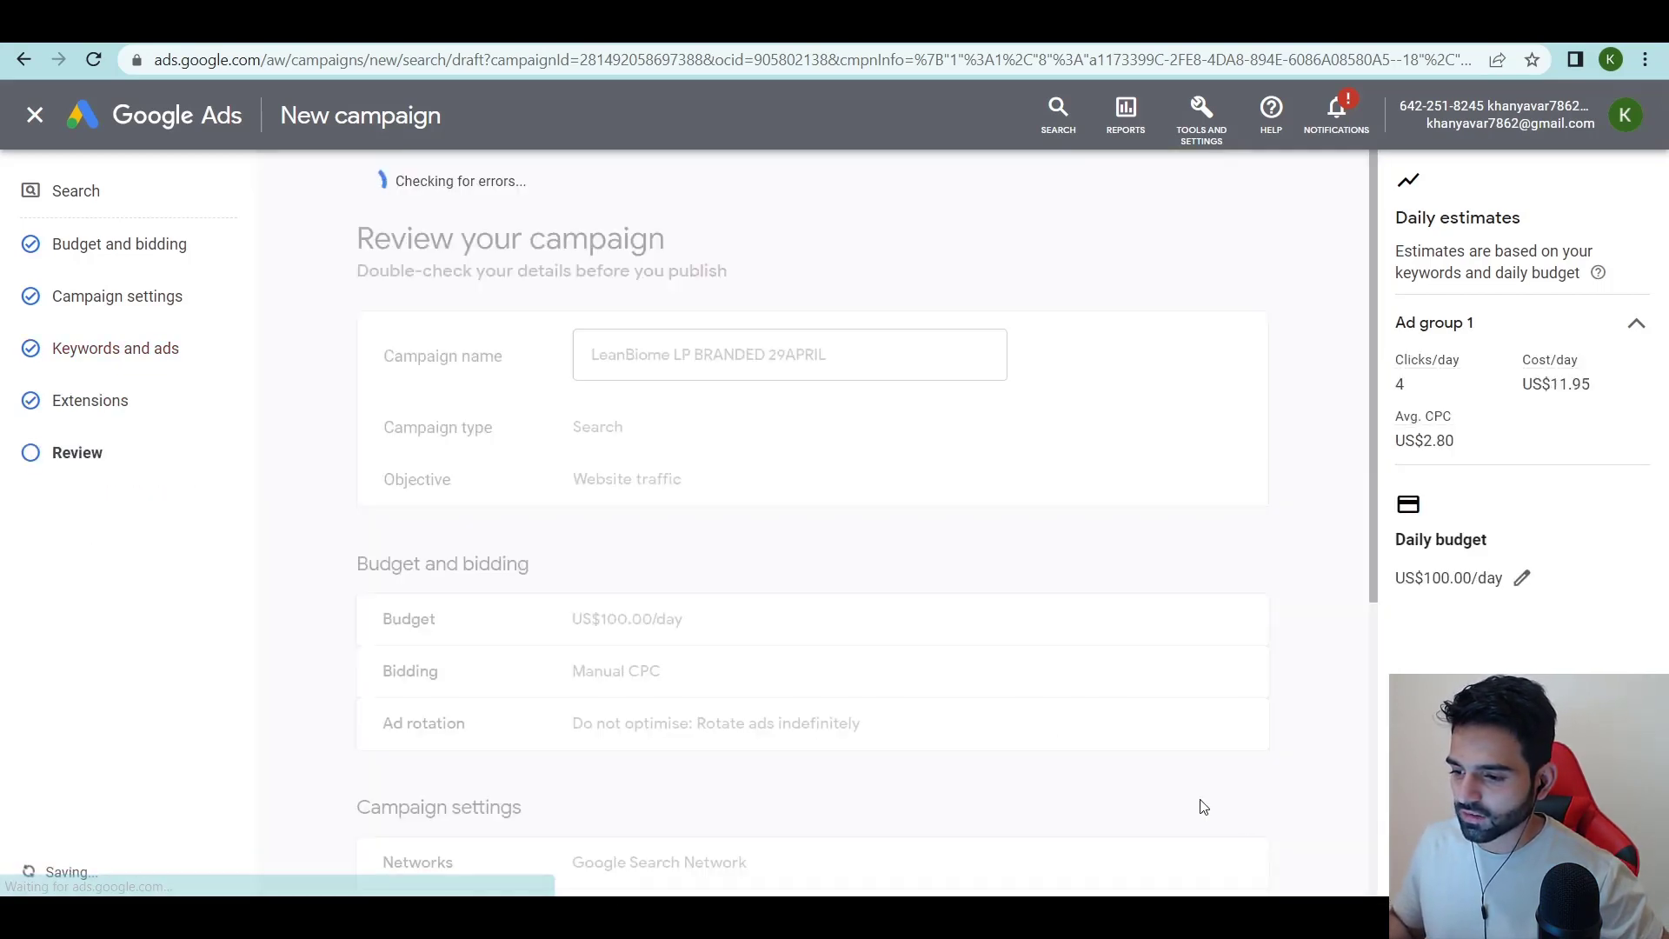
scroll(761, 500, down, 3)
scroll(762, 501, down, 3)
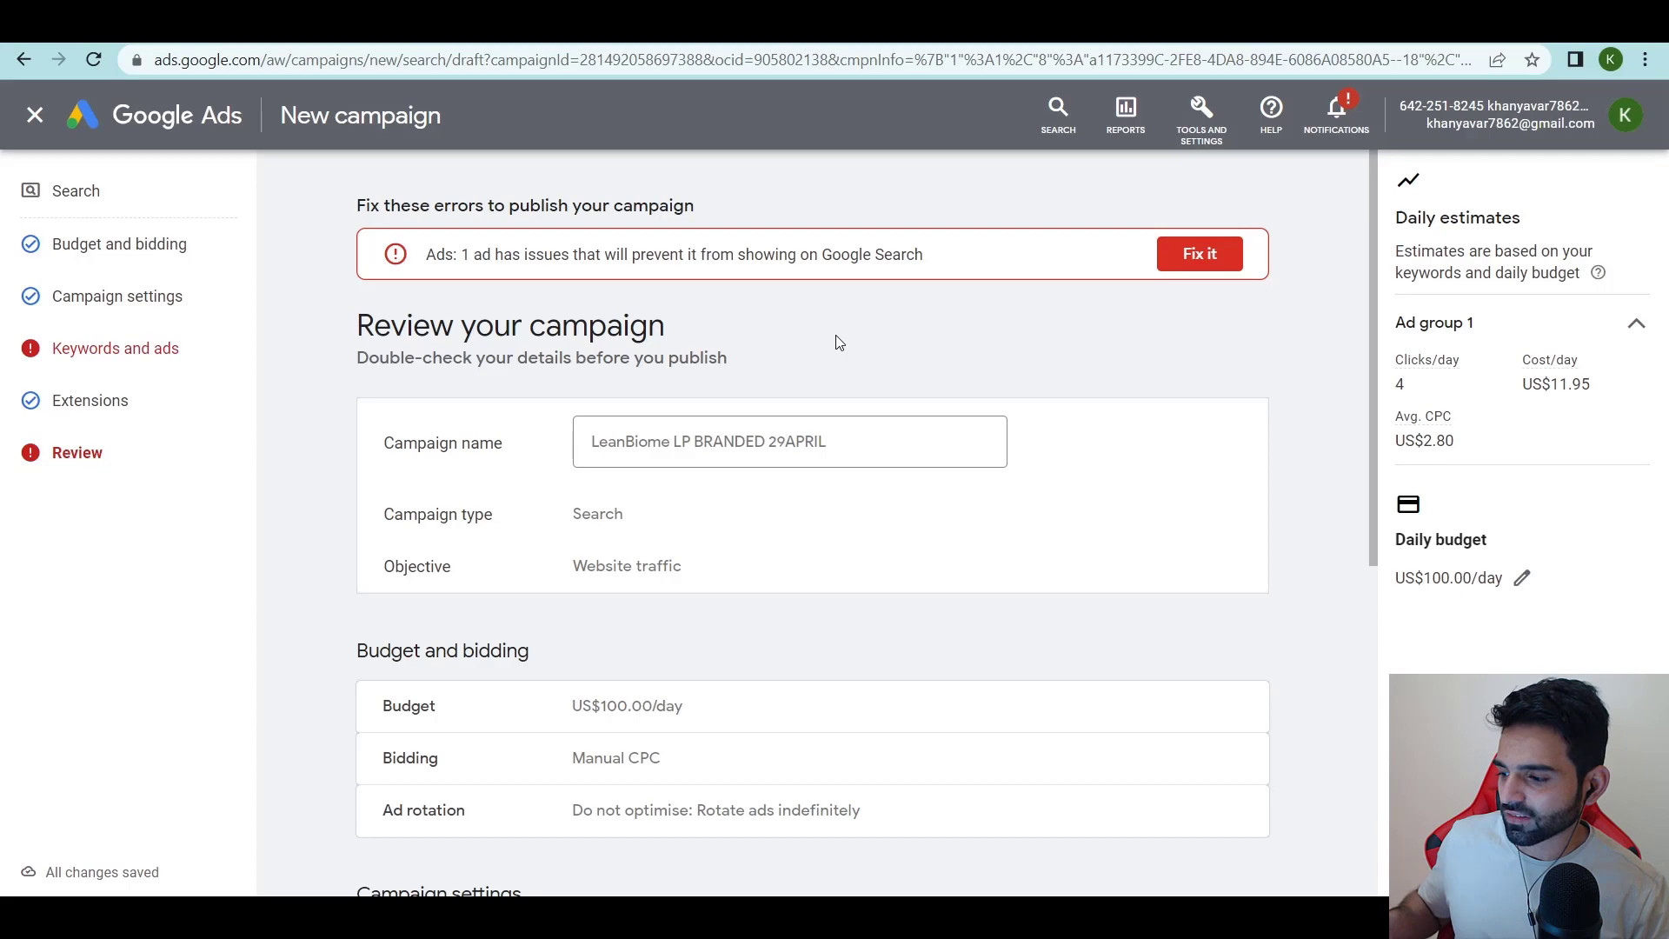
key(ctrl+Tab)
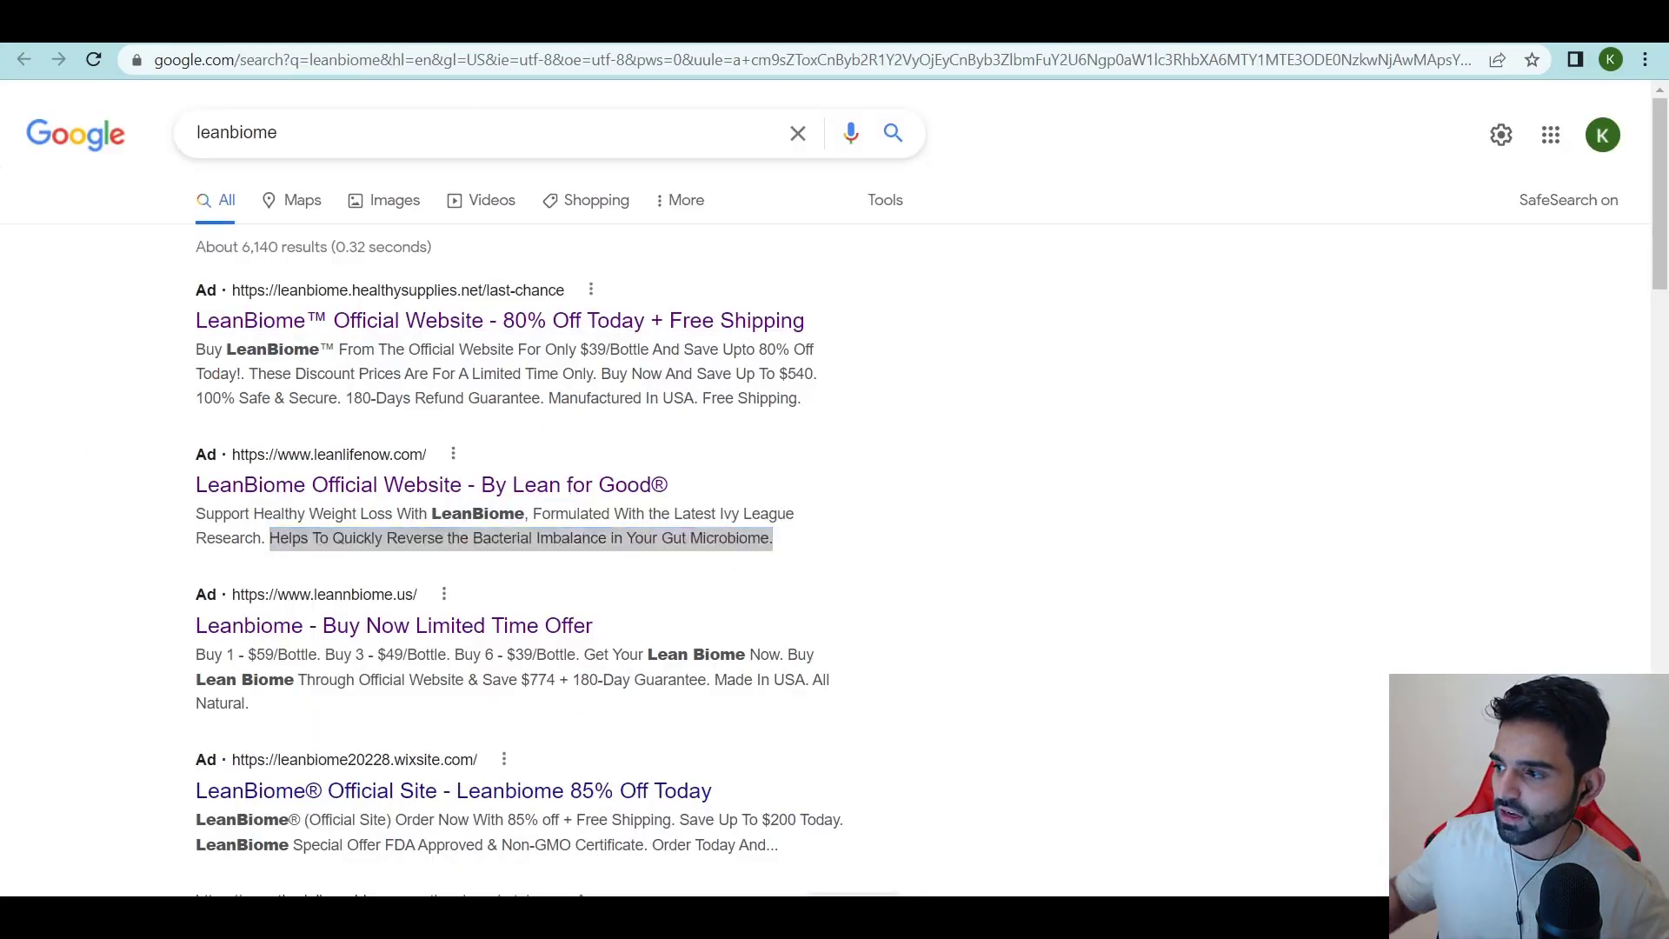
Switch back to the Google Ads campaign review tab.
key(ctrl+Tab)
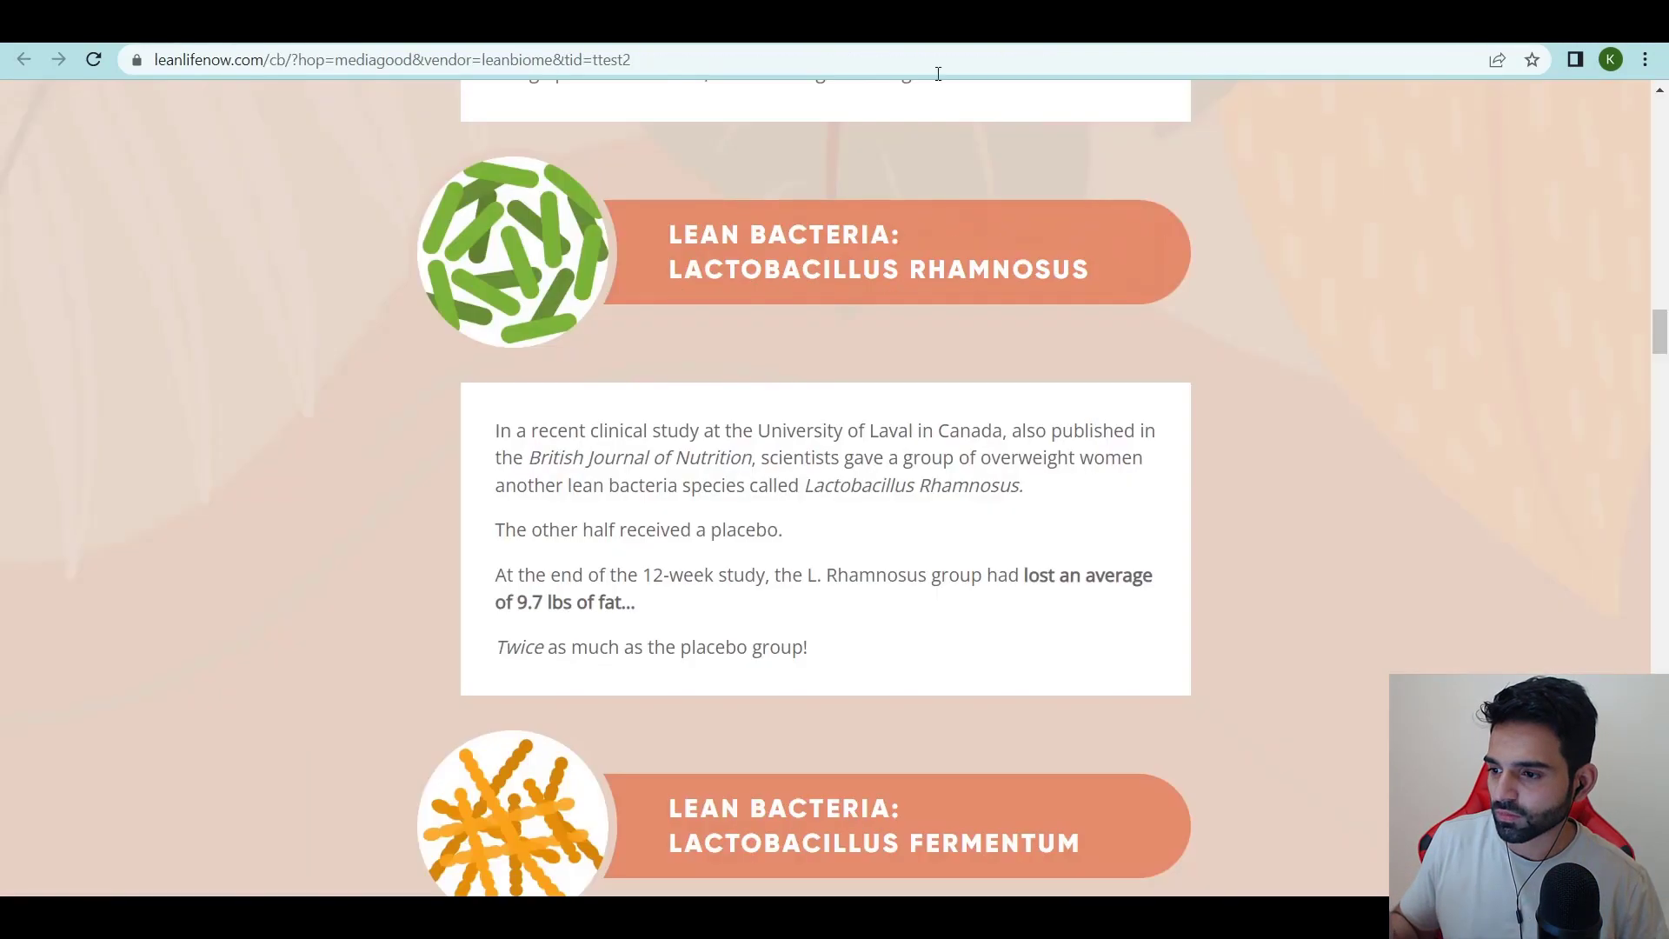
Scroll through the healthysupplies LeanBiome sales page with its $39-per-bottle offer.
scroll(759, 472, up, 15)
scroll(626, 596, up, 5)
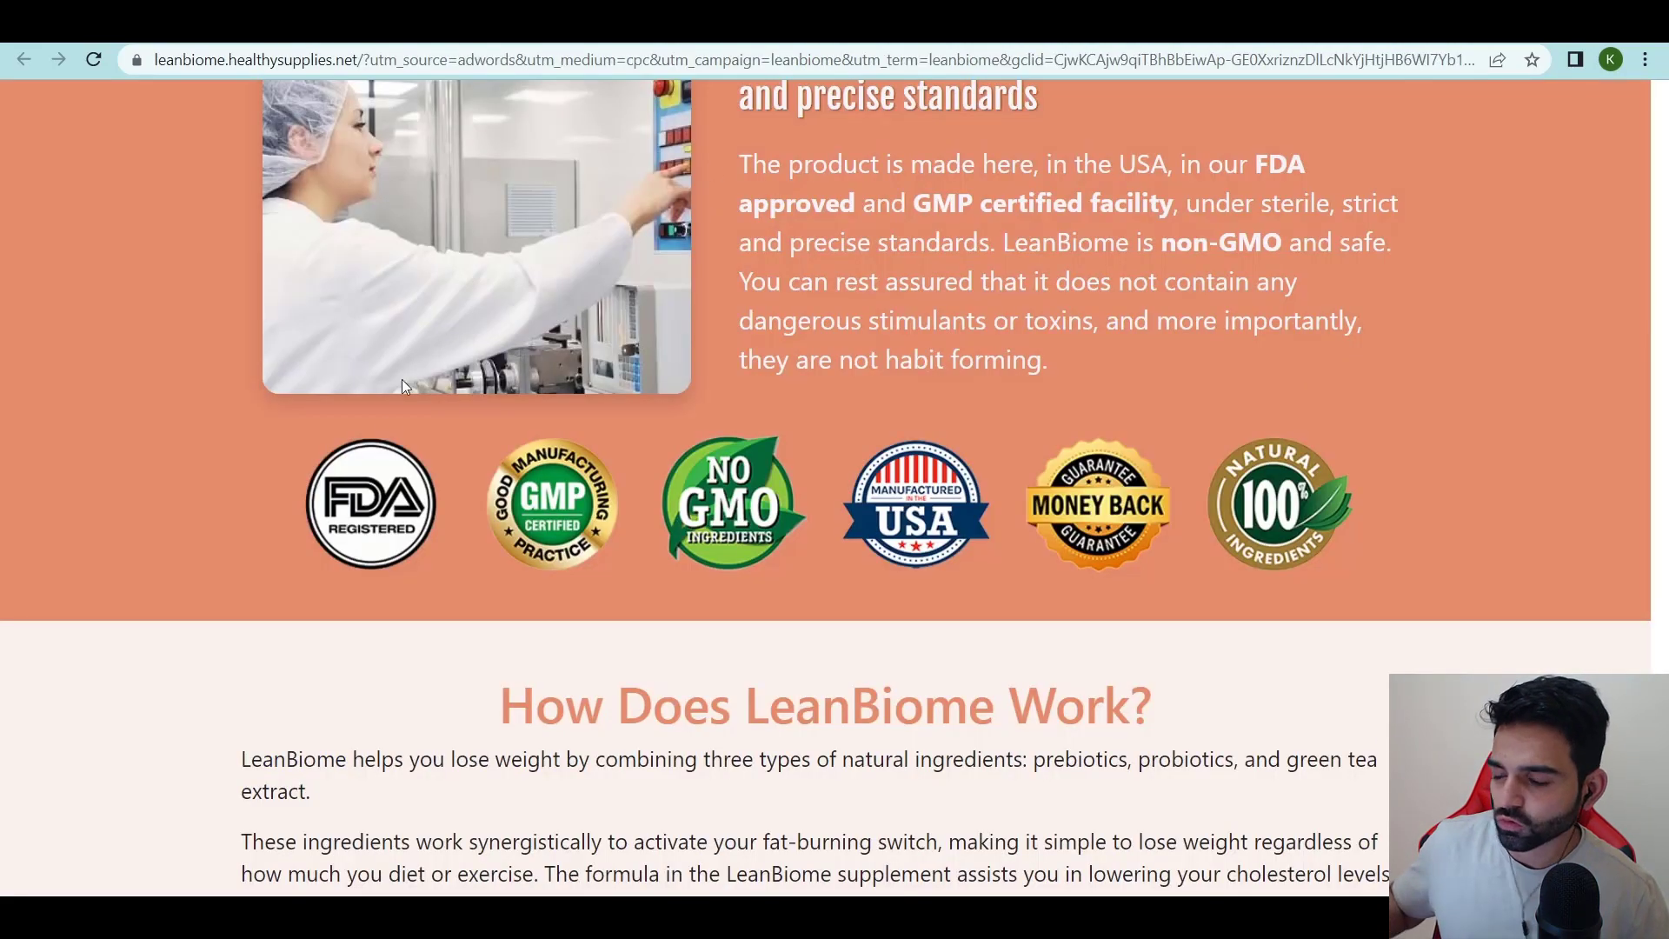
scroll(401, 379, up, 20)
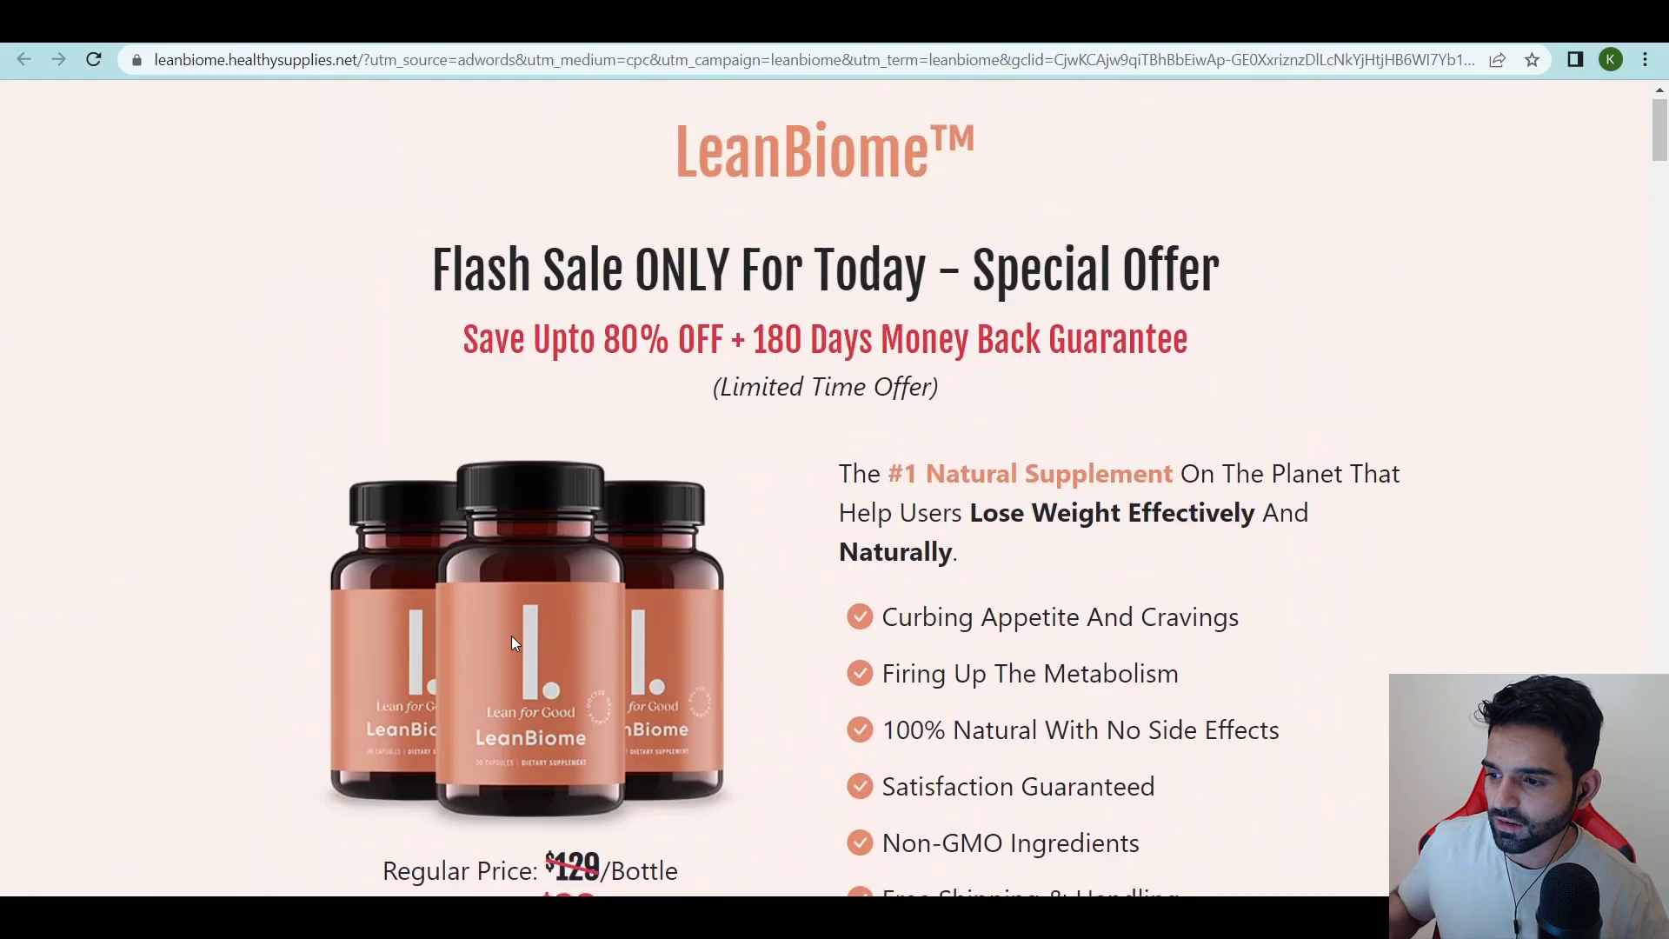
scroll(512, 637, down, 20)
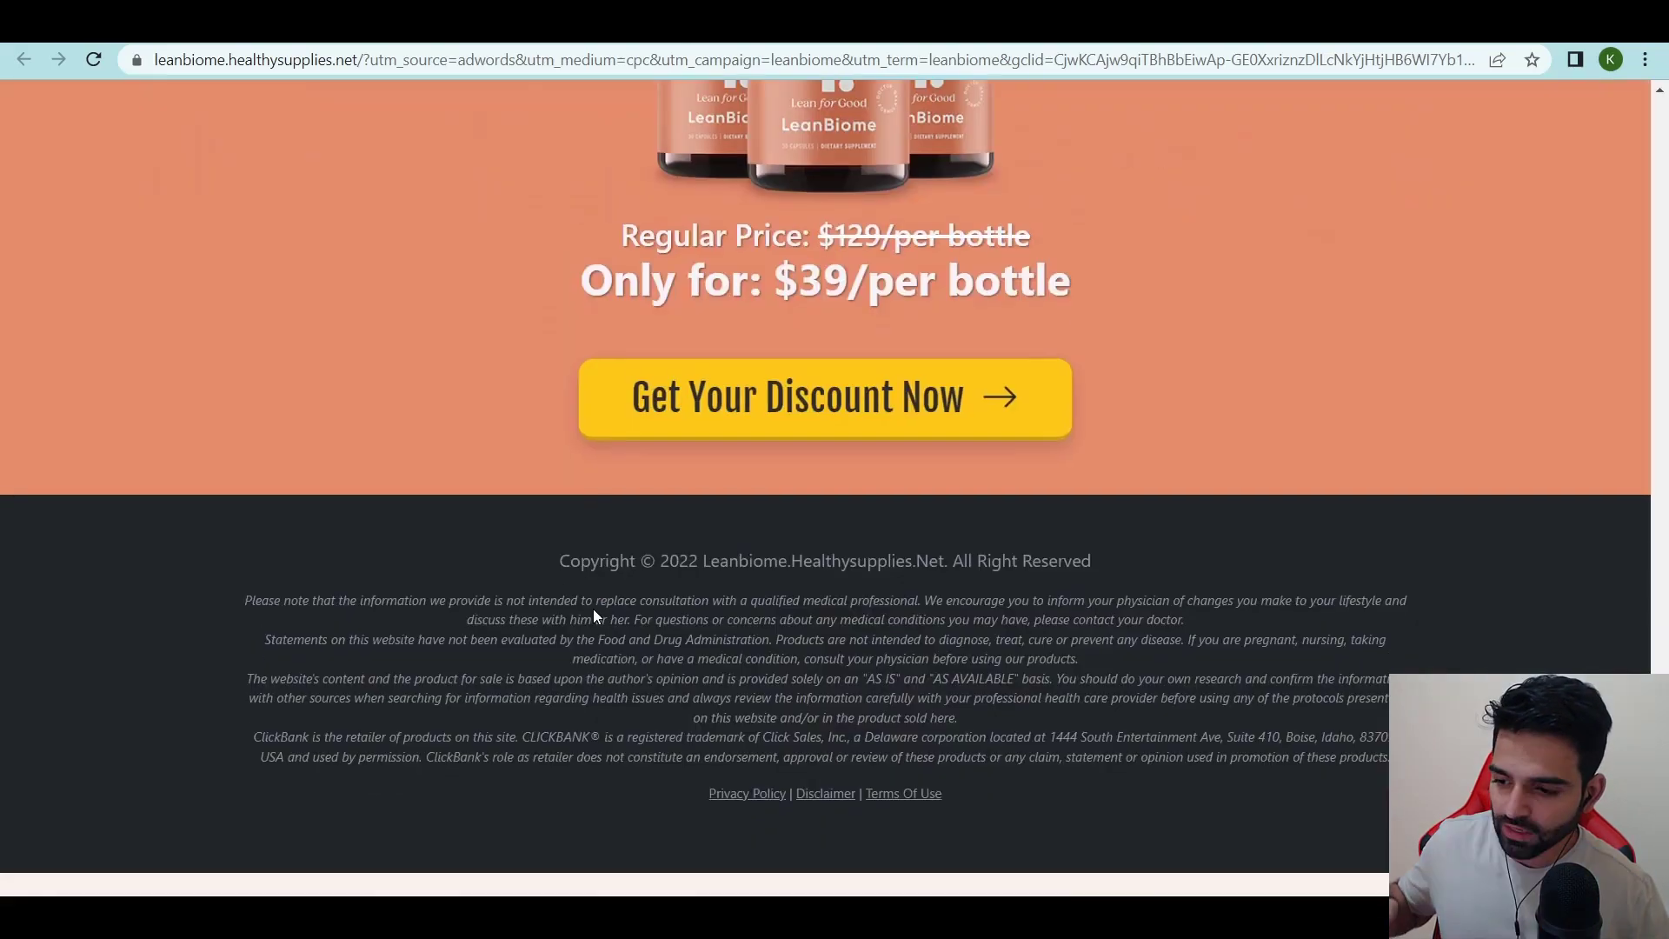
scroll(106, 585, up, 15)
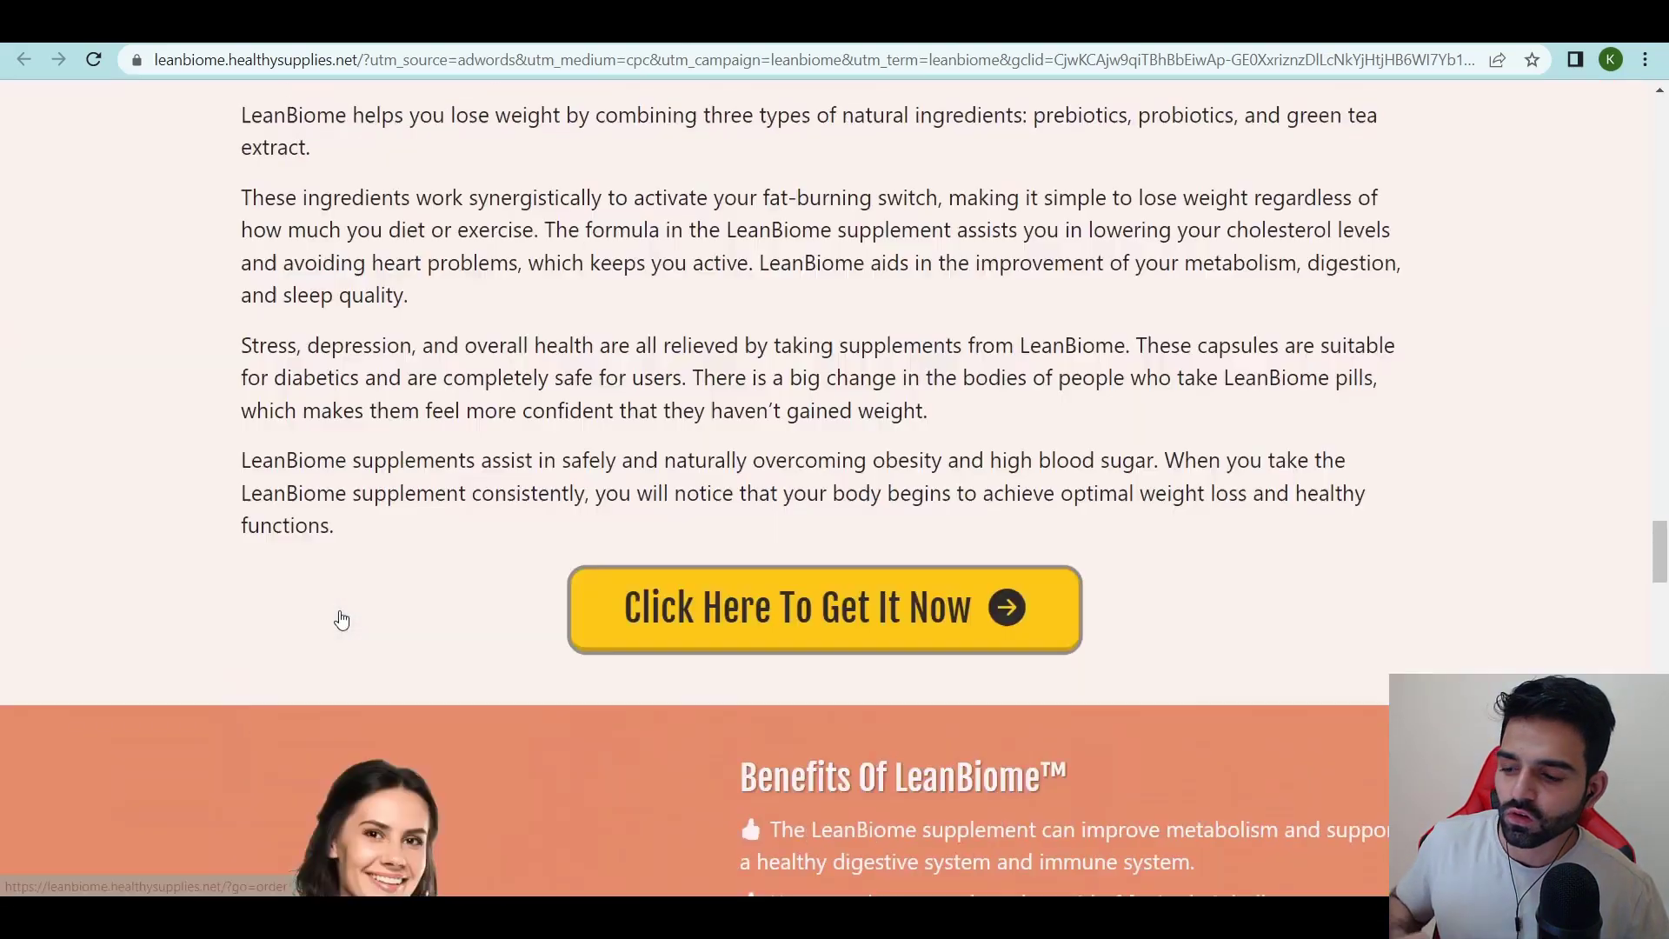